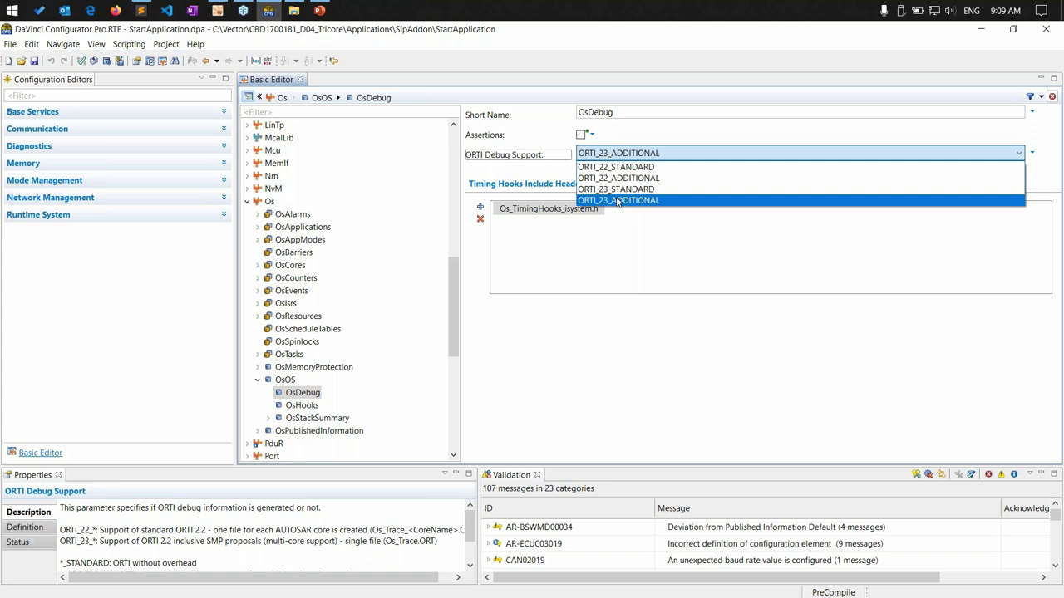
Set the ORTI debug support to ORTI_23_STANDARD and close the project without saving the changes.
{"action": "left_click", "coordinate": [595, 190]}
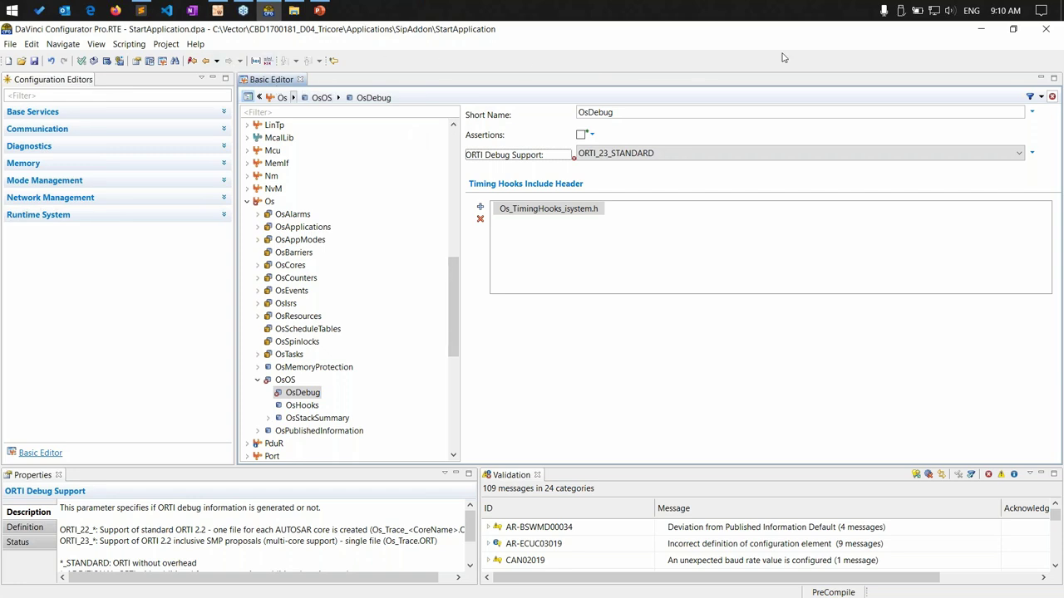
{"action": "left_click", "coordinate": [1045, 28]}
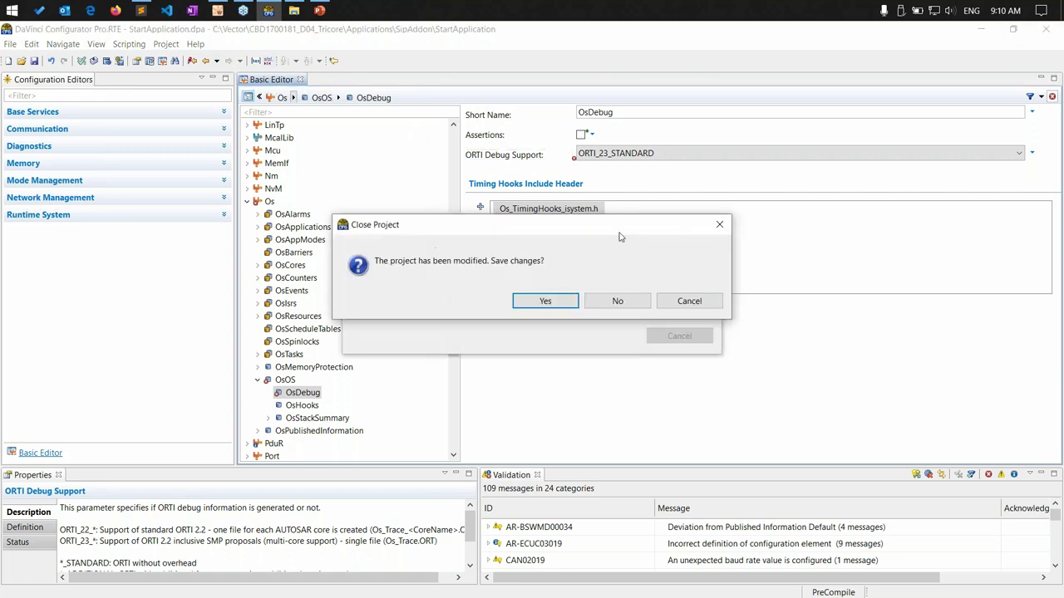
{"action": "left_click", "coordinate": [617, 301]}
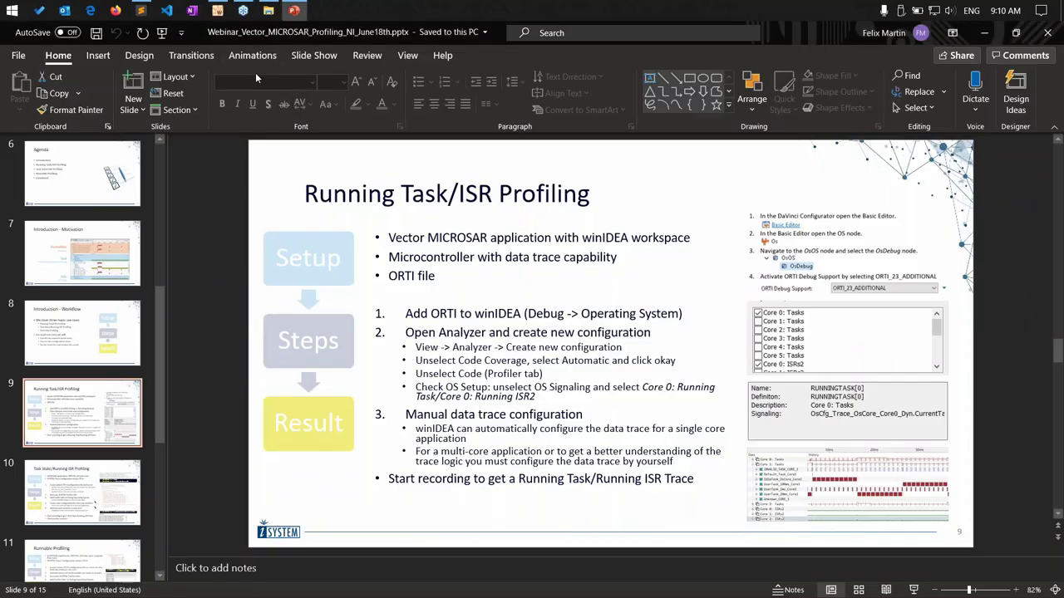
Switch to winIDEA and start running the application on the target.
{"action": "left_click", "coordinate": [226, 16]}
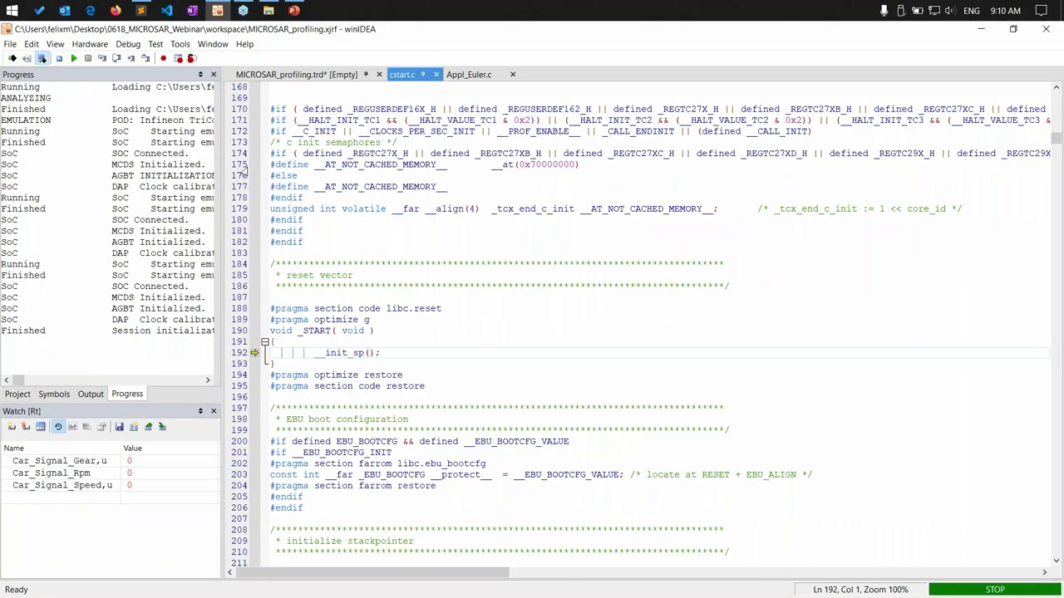
{"action": "left_click", "coordinate": [73, 58]}
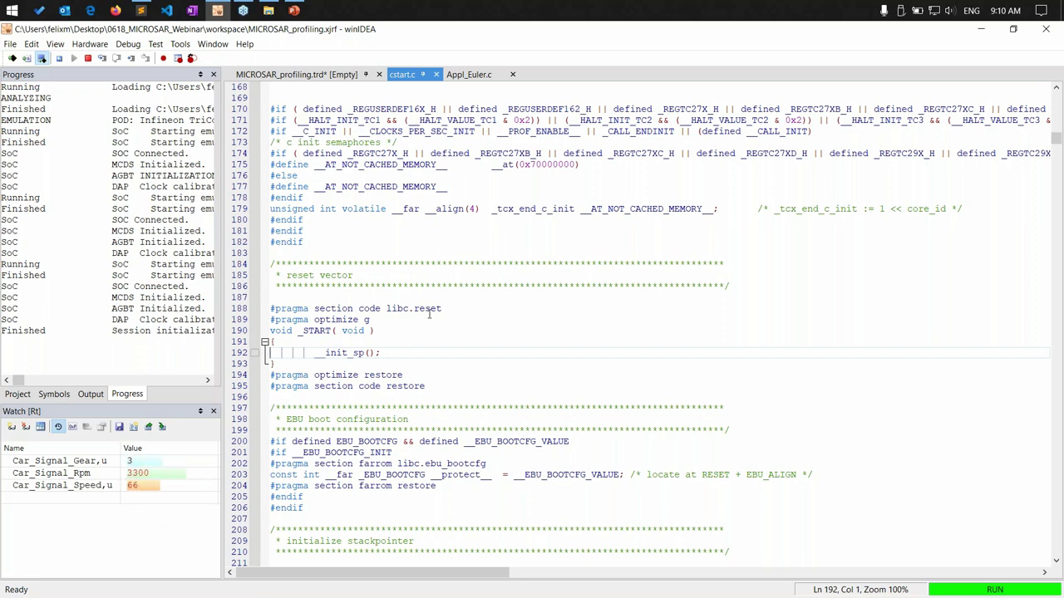
Add an OSEK AUTOSAR operating system named MICROSAR to the debug session.
{"action": "left_click", "coordinate": [129, 44]}
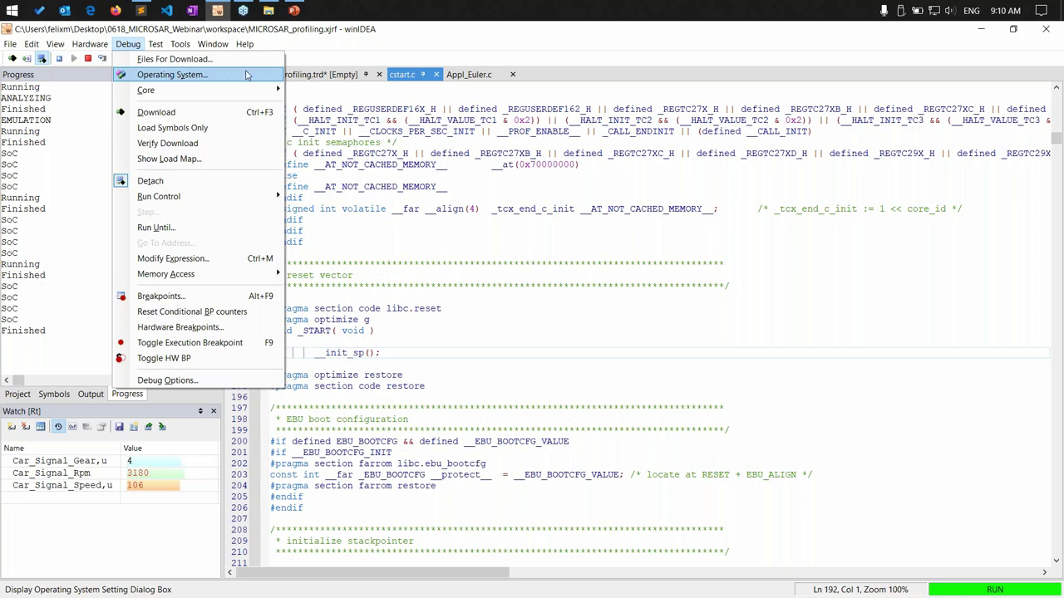
{"action": "left_click", "coordinate": [246, 75]}
{"action": "left_click", "coordinate": [615, 237]}
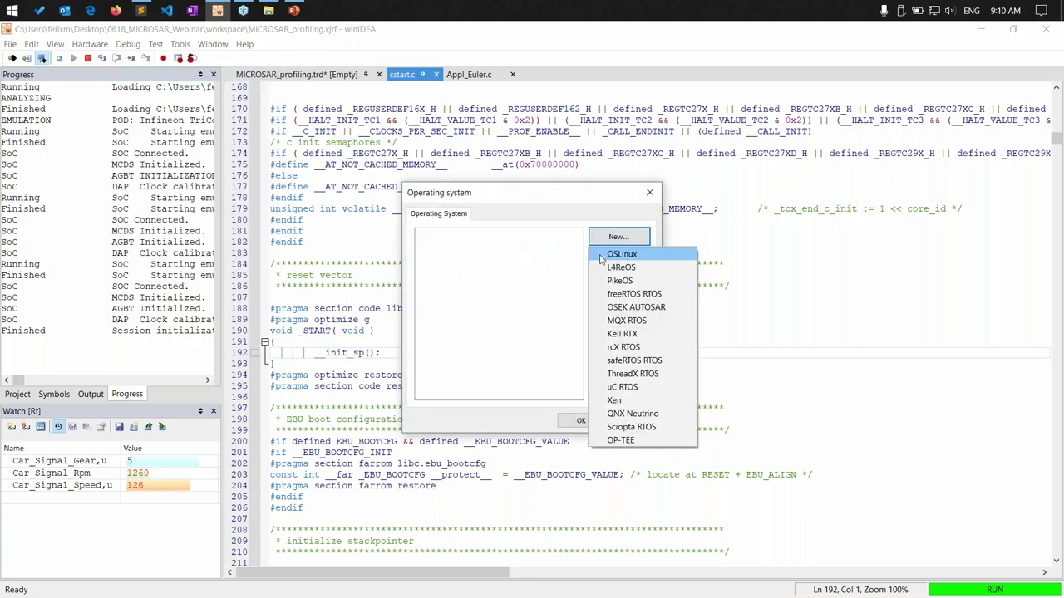
{"action": "left_click", "coordinate": [685, 309]}
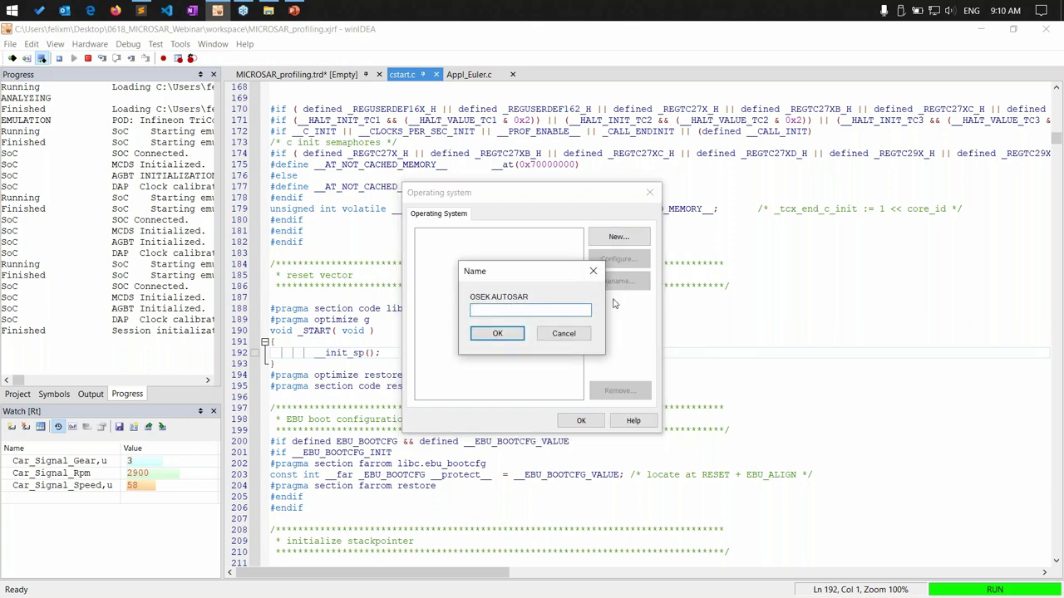
{"action": "type", "text": "MICROSAR"}
{"action": "key", "text": "Return"}
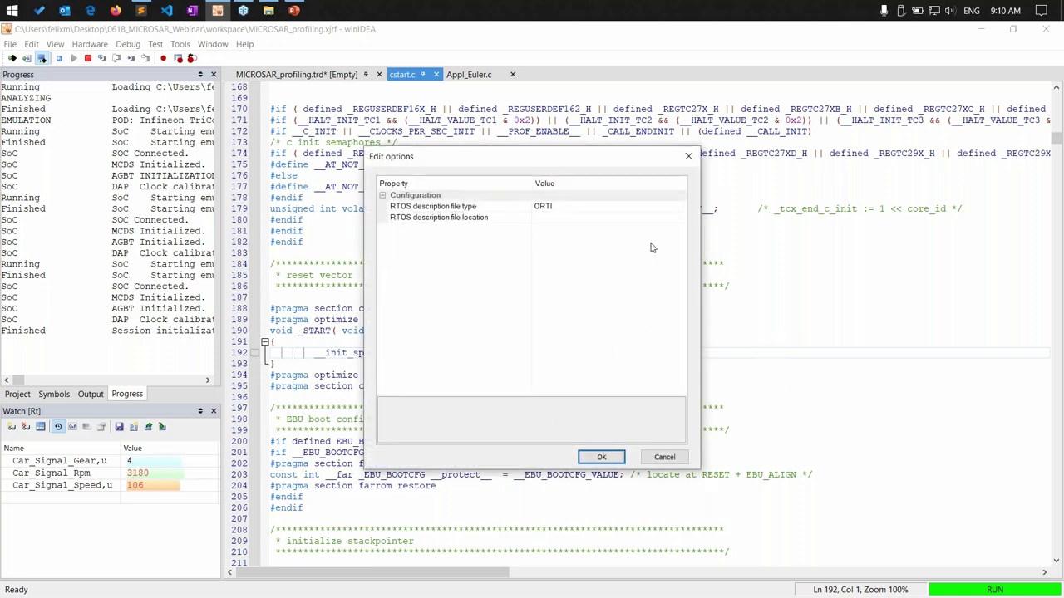
Choose ORTI as the RTOS description file type for the MICROSAR operating system.
{"action": "left_click", "coordinate": [570, 208]}
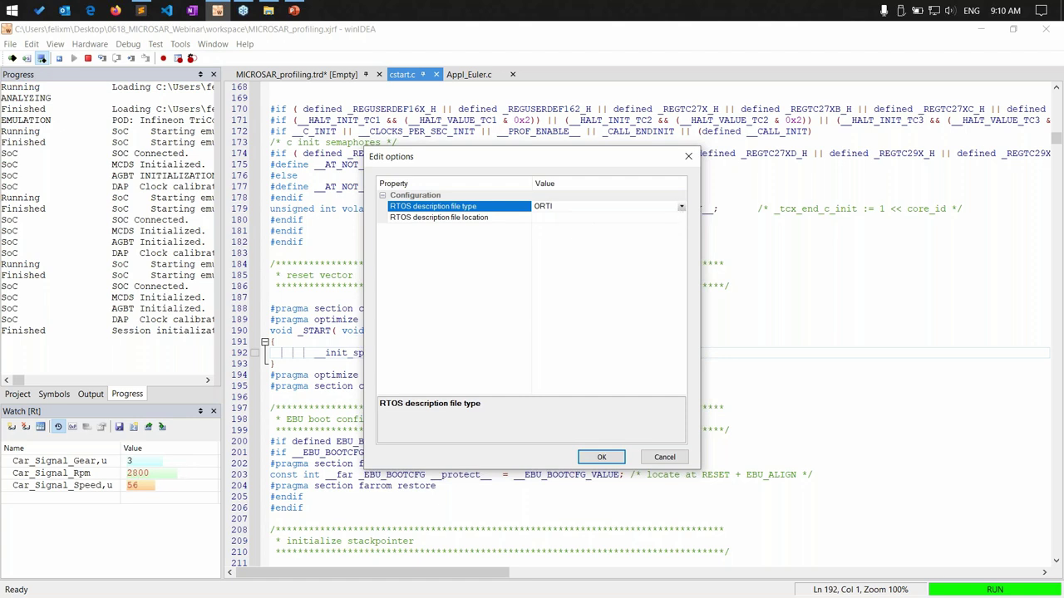
{"action": "left_click", "coordinate": [680, 208]}
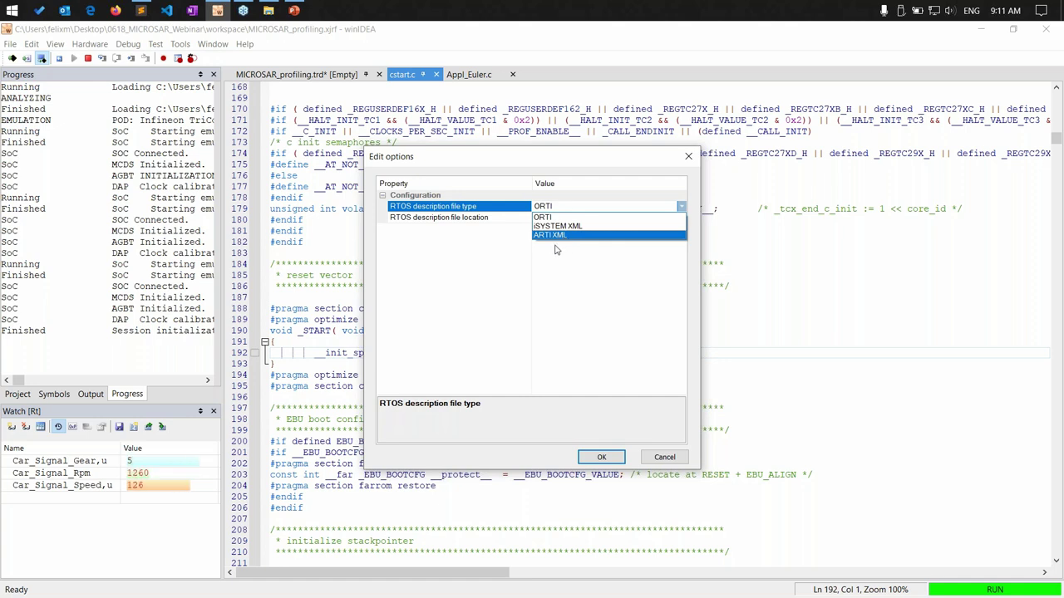
{"action": "left_click", "coordinate": [523, 257]}
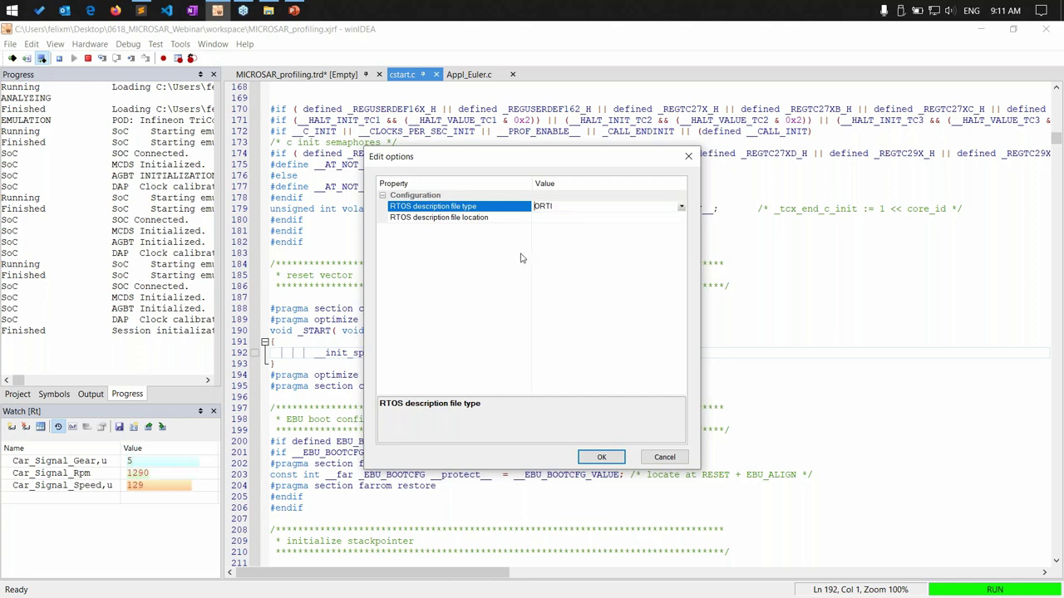
{"action": "left_click", "coordinate": [681, 207]}
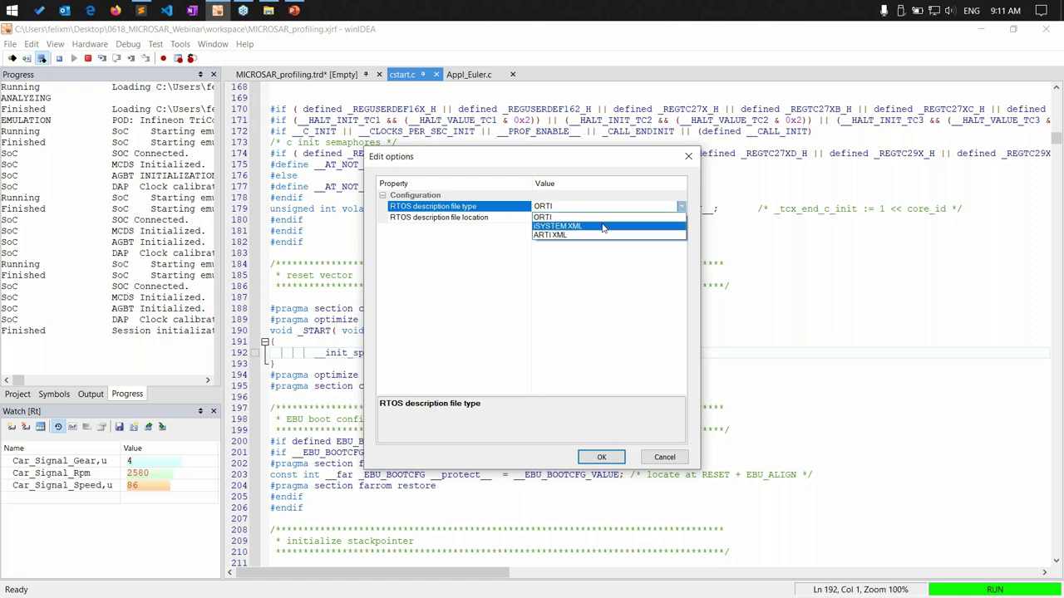
{"action": "left_click", "coordinate": [550, 217]}
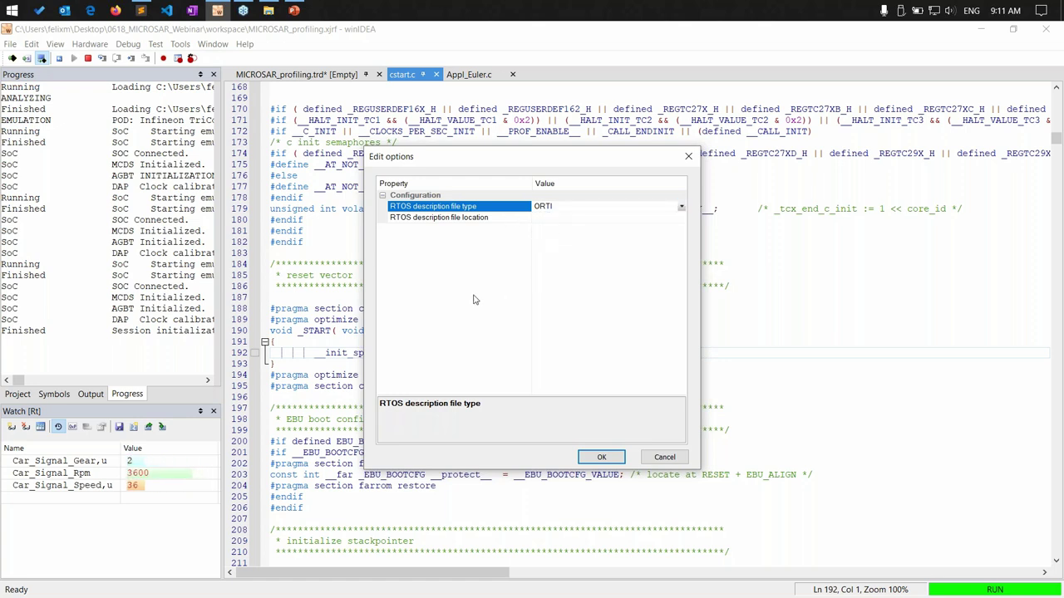
Set the RTOS description file location to Os_Trace.ORT from the MICROSAR_app folder and confirm the operating system settings.
{"action": "left_click", "coordinate": [686, 220]}
{"action": "left_click", "coordinate": [686, 220]}
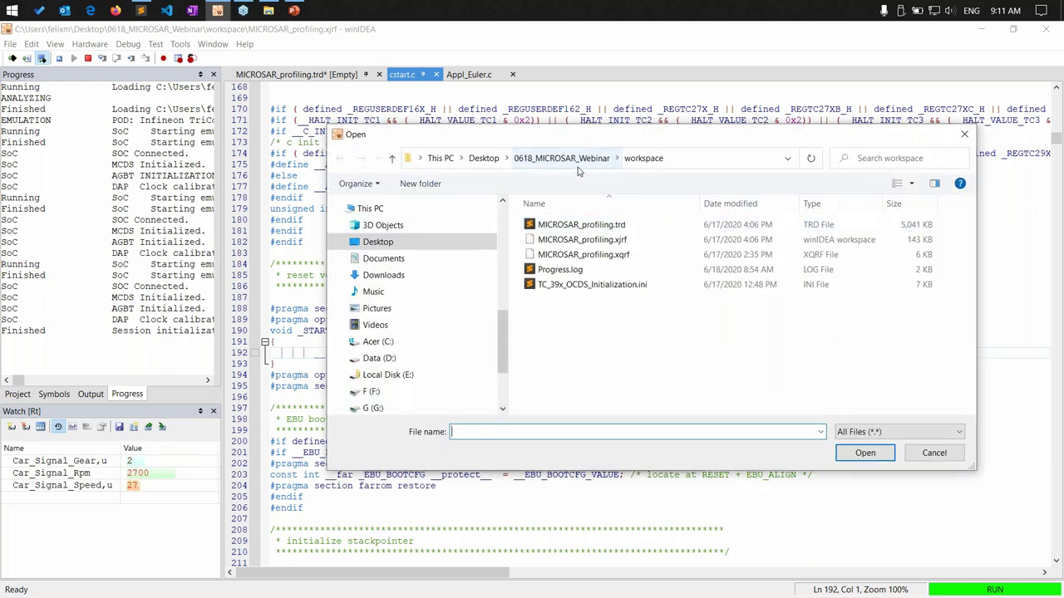
{"action": "left_click", "coordinate": [550, 158]}
{"action": "double_click", "coordinate": [579, 243]}
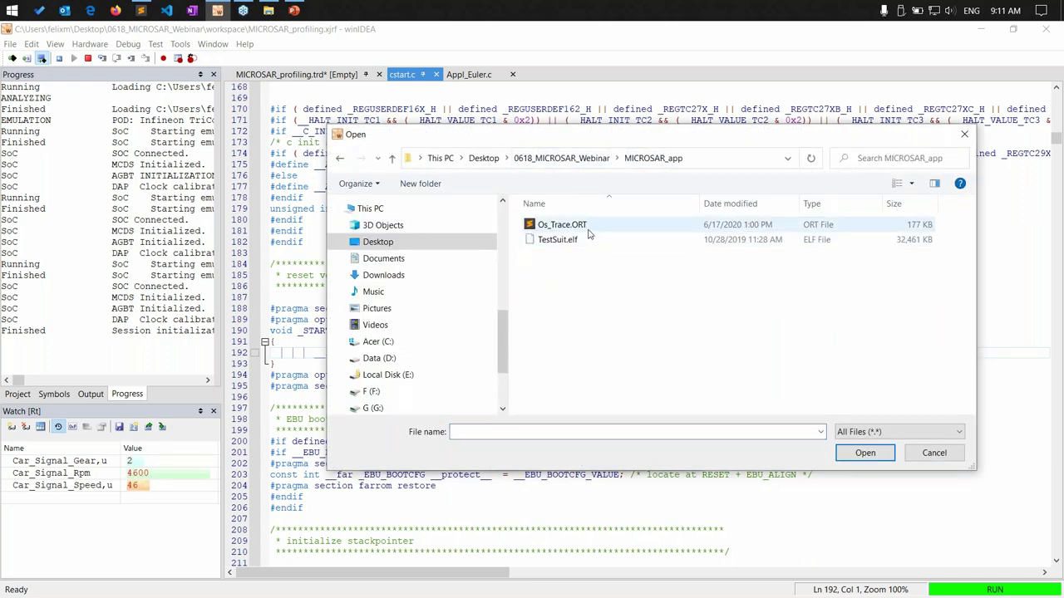
{"action": "left_click", "coordinate": [584, 231]}
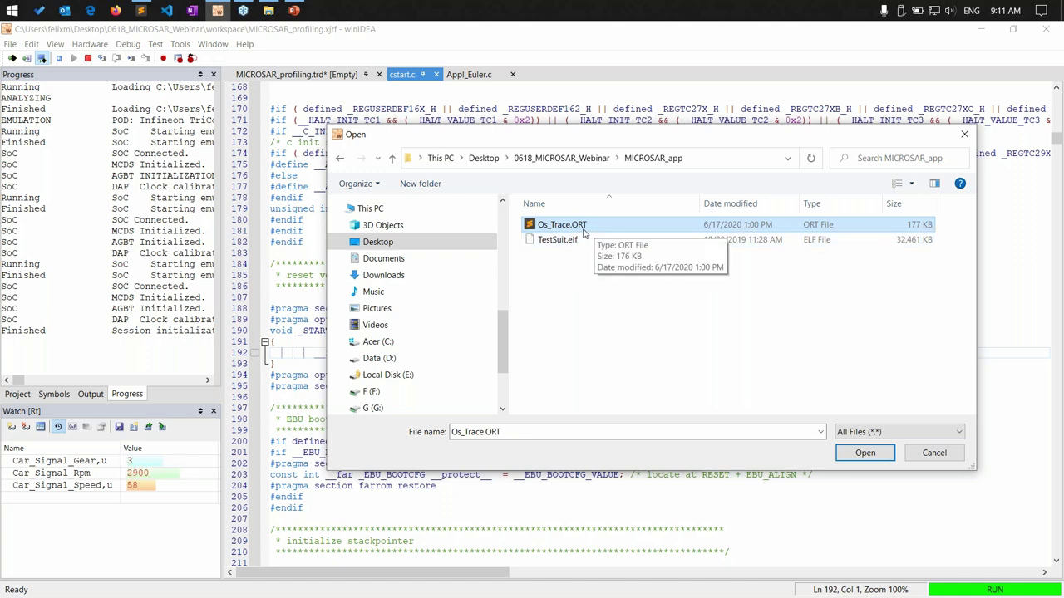
{"action": "left_click", "coordinate": [864, 452]}
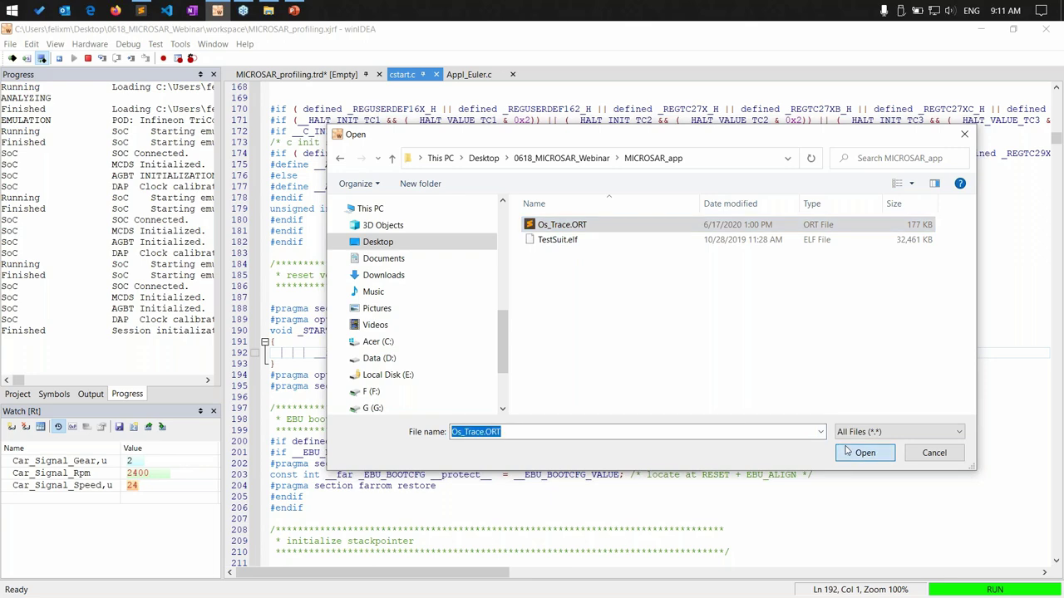
{"action": "left_click", "coordinate": [603, 457]}
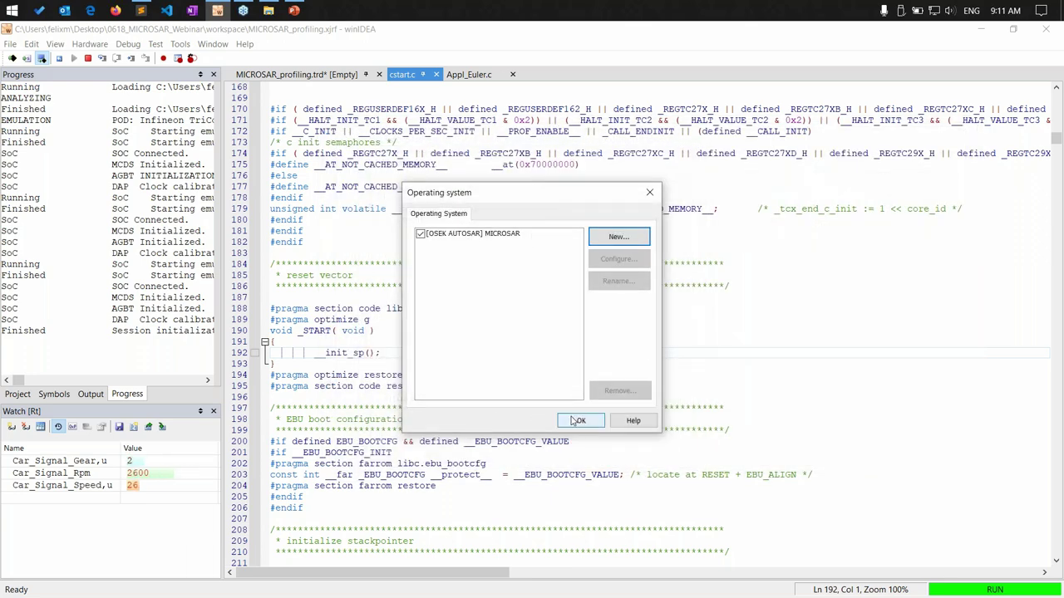
{"action": "left_click", "coordinate": [575, 420]}
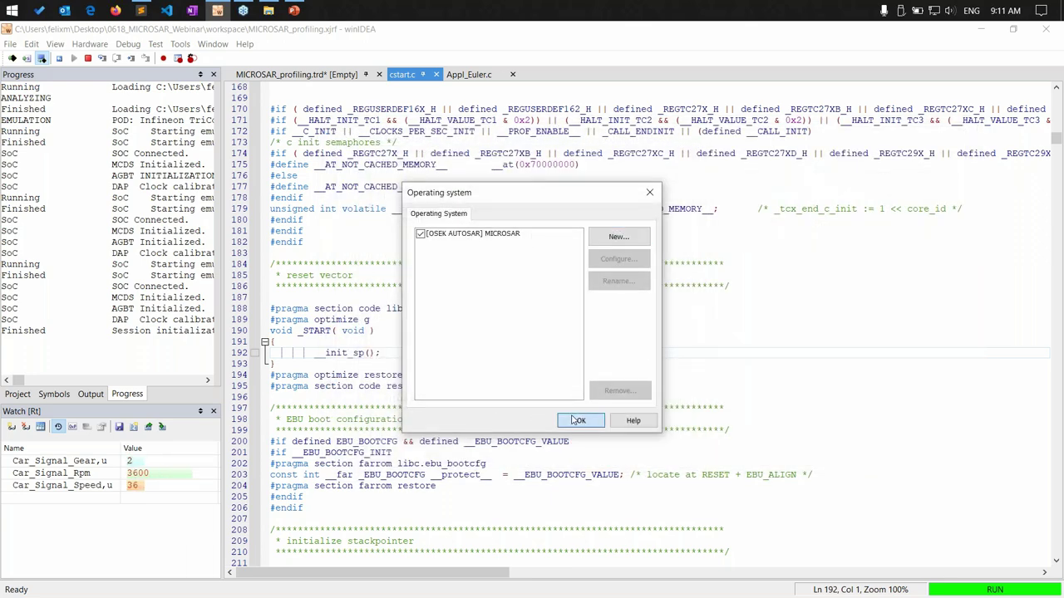
Load only the symbols so the debugger takes in the new operating system configuration.
{"action": "left_click", "coordinate": [127, 44]}
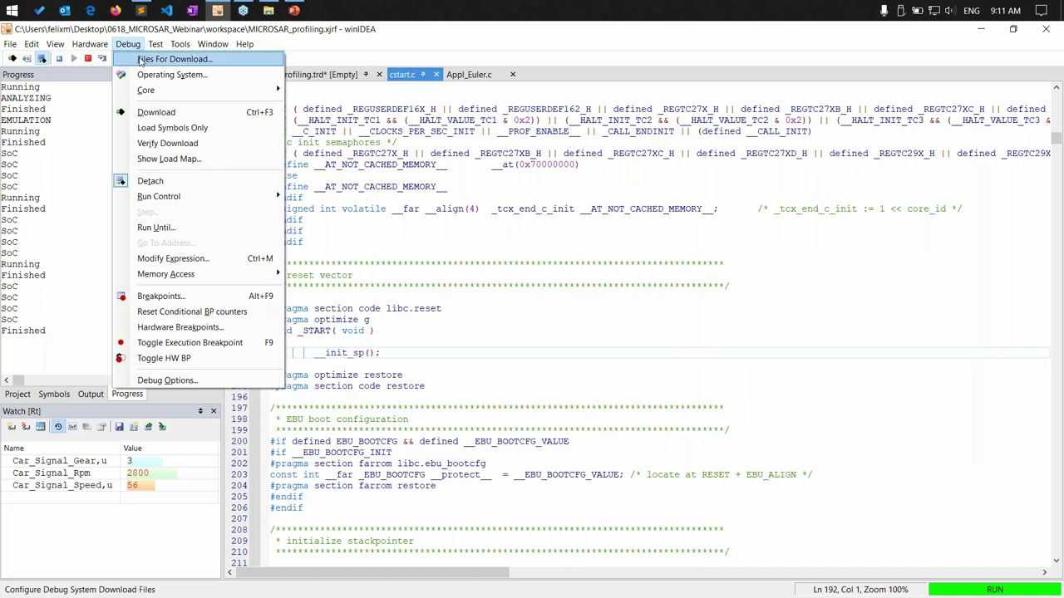
{"action": "left_click", "coordinate": [193, 130]}
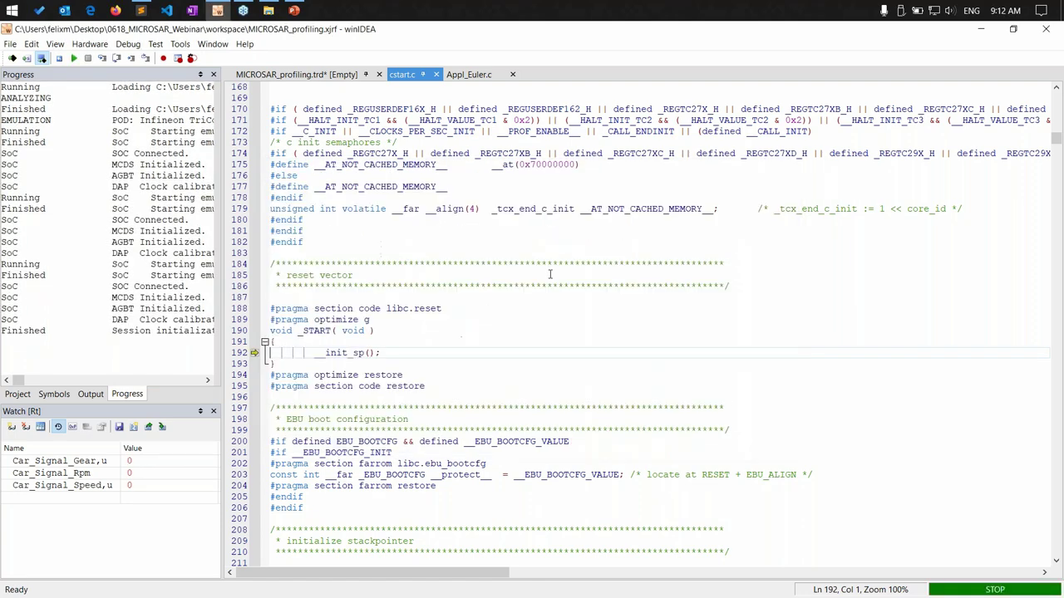
Inspect the RUNNINGTASK entries of TC39x among the MICROSAR operating system objects, and close that view.
{"action": "left_click", "coordinate": [55, 45]}
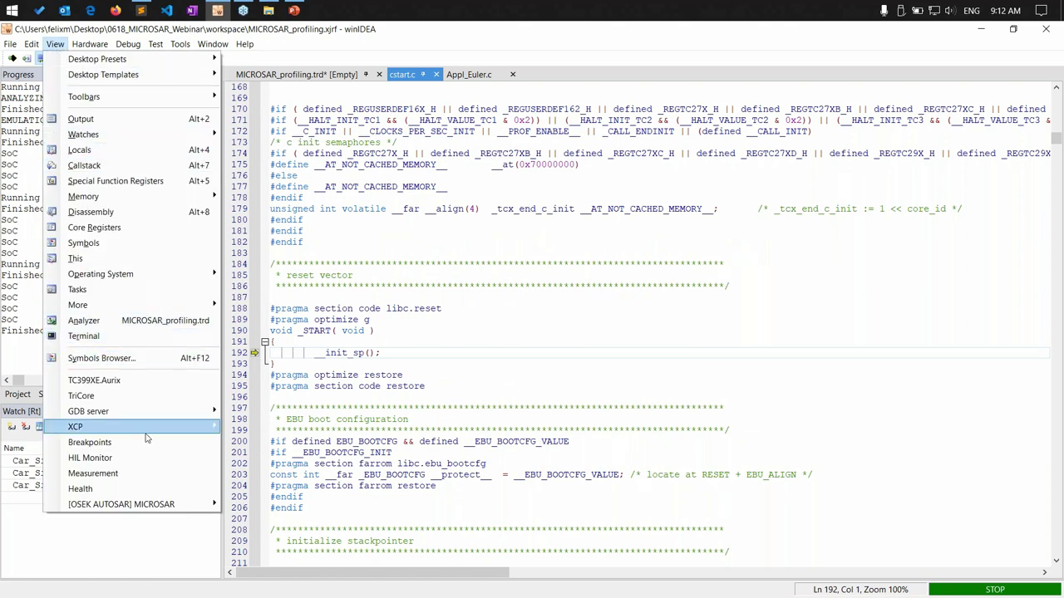
{"action": "mouse_move", "coordinate": [141, 509]}
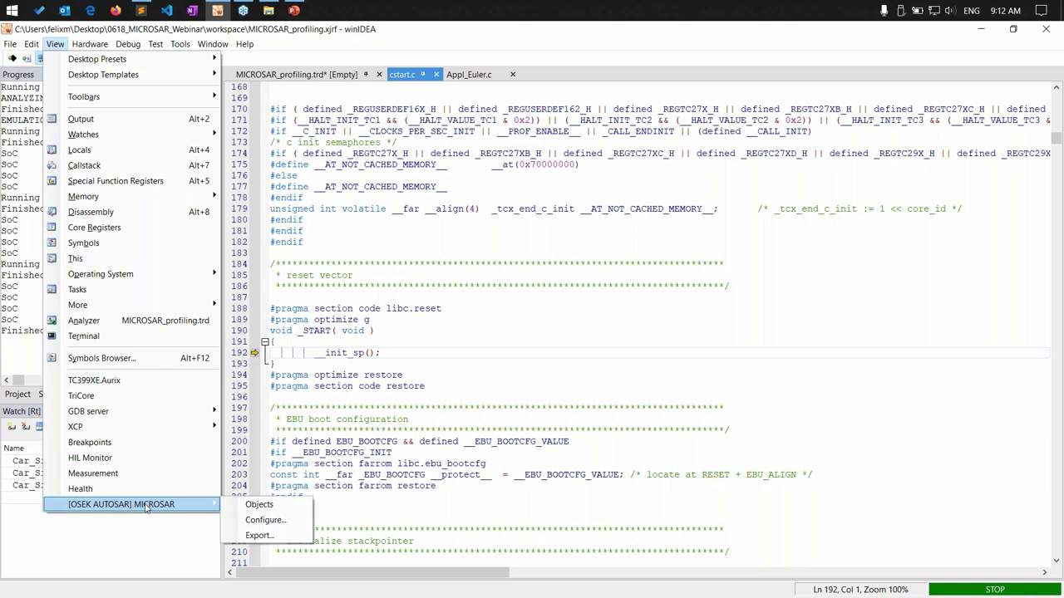
{"action": "left_click", "coordinate": [257, 505]}
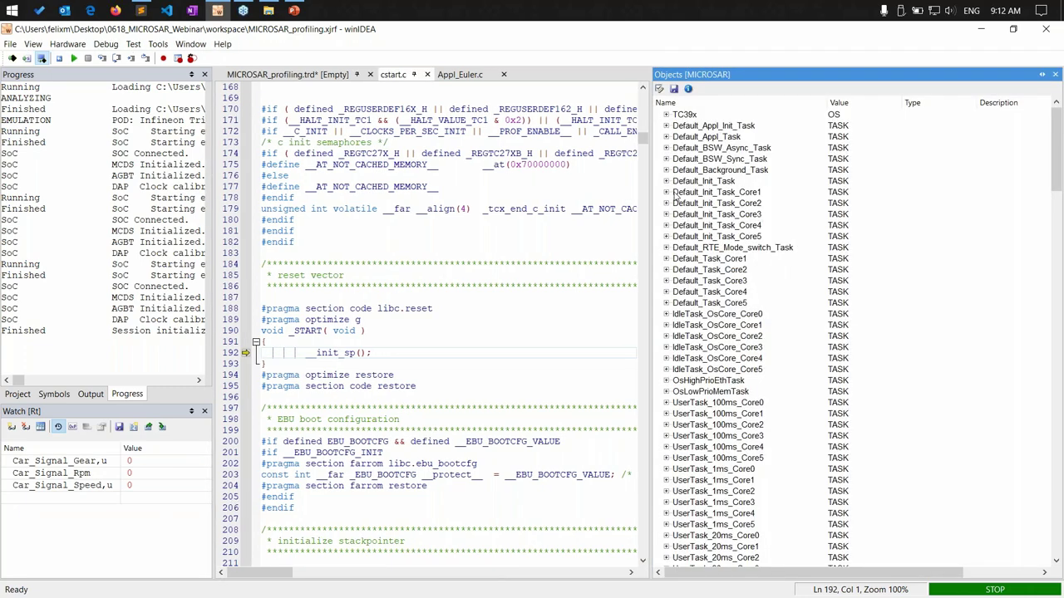
{"action": "left_click", "coordinate": [667, 115]}
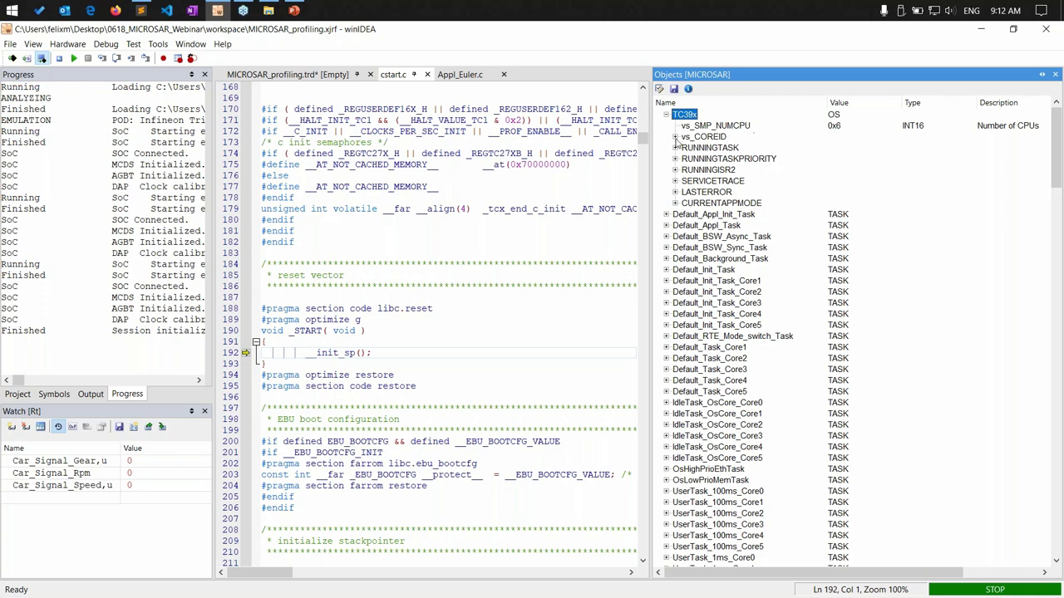
{"action": "left_click", "coordinate": [675, 148]}
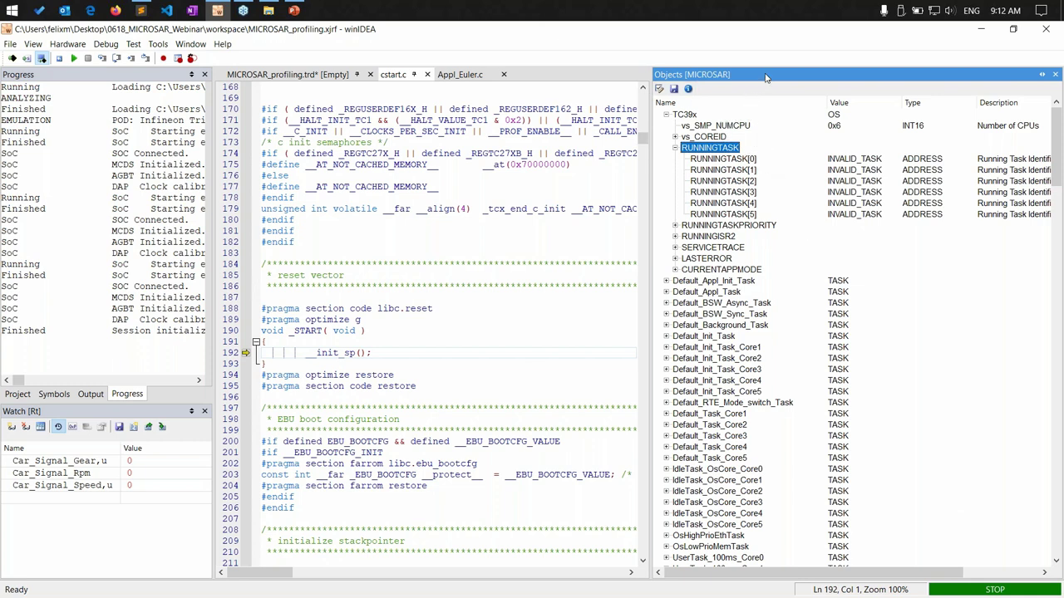
{"action": "left_click_drag", "start_coordinate": [742, 79], "coordinate": [644, 443]}
{"action": "left_click", "coordinate": [1054, 323]}
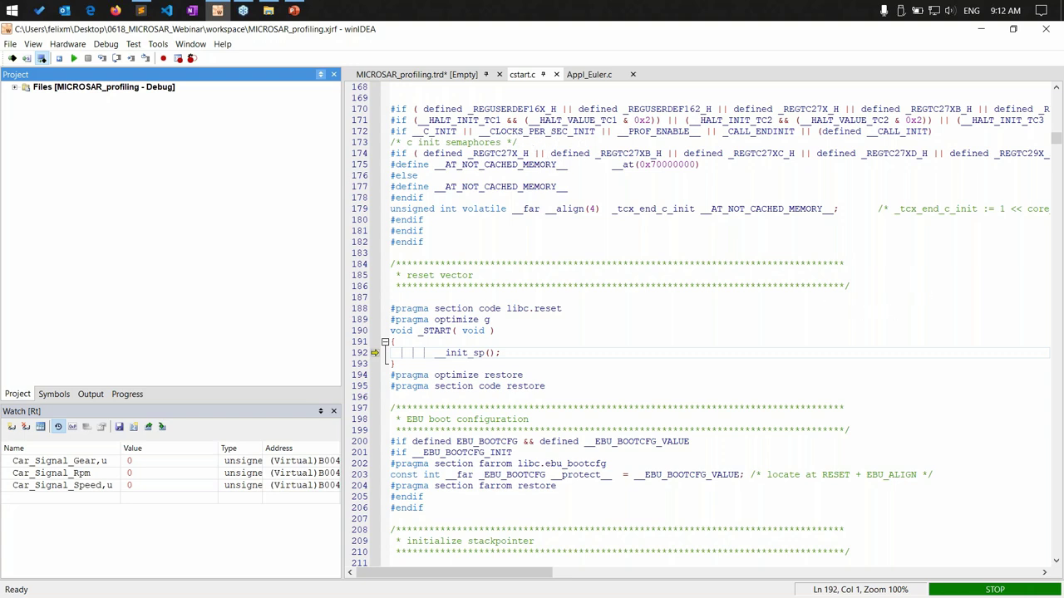
Bring up the MICROSAR_profiling.trd analyzer document and widen its area by narrowing the project and watch panes.
{"action": "left_click", "coordinate": [33, 43]}
{"action": "mouse_move", "coordinate": [67, 43]}
{"action": "mouse_move", "coordinate": [33, 43]}
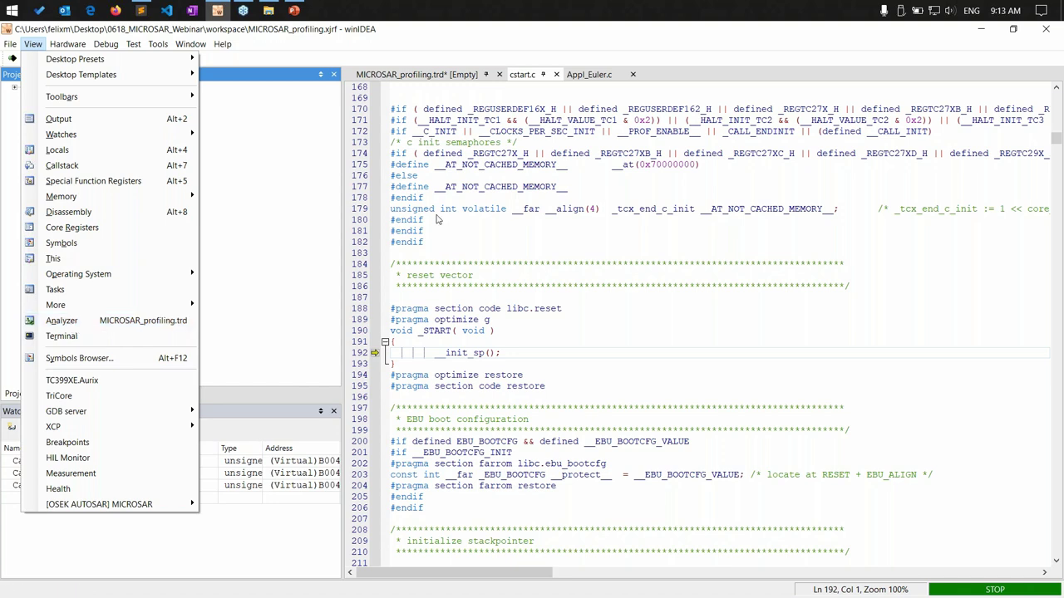
{"action": "left_click", "coordinate": [409, 75]}
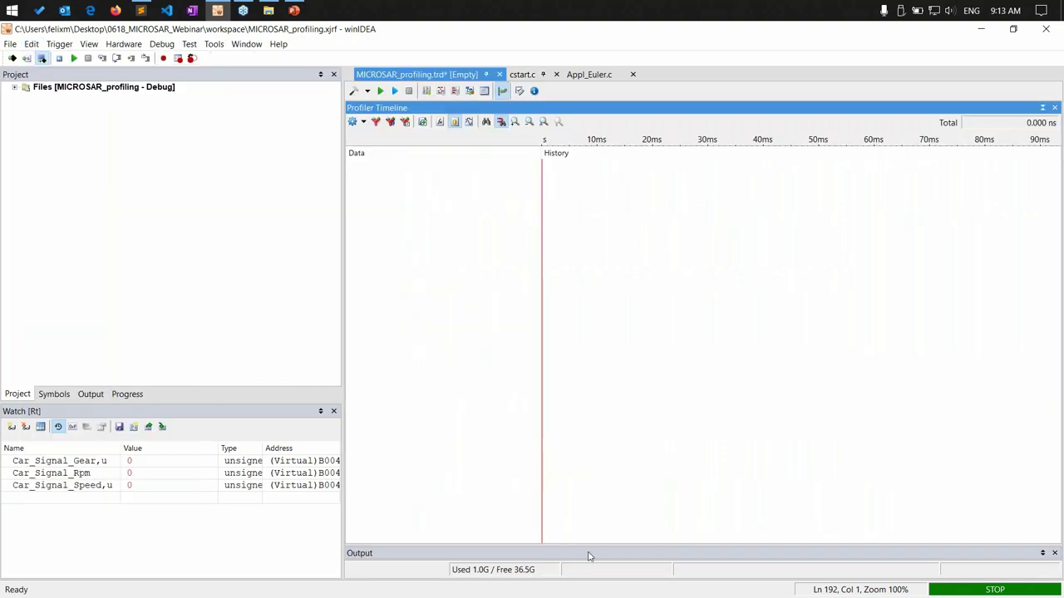
{"action": "left_click_drag", "start_coordinate": [339, 192], "coordinate": [214, 186]}
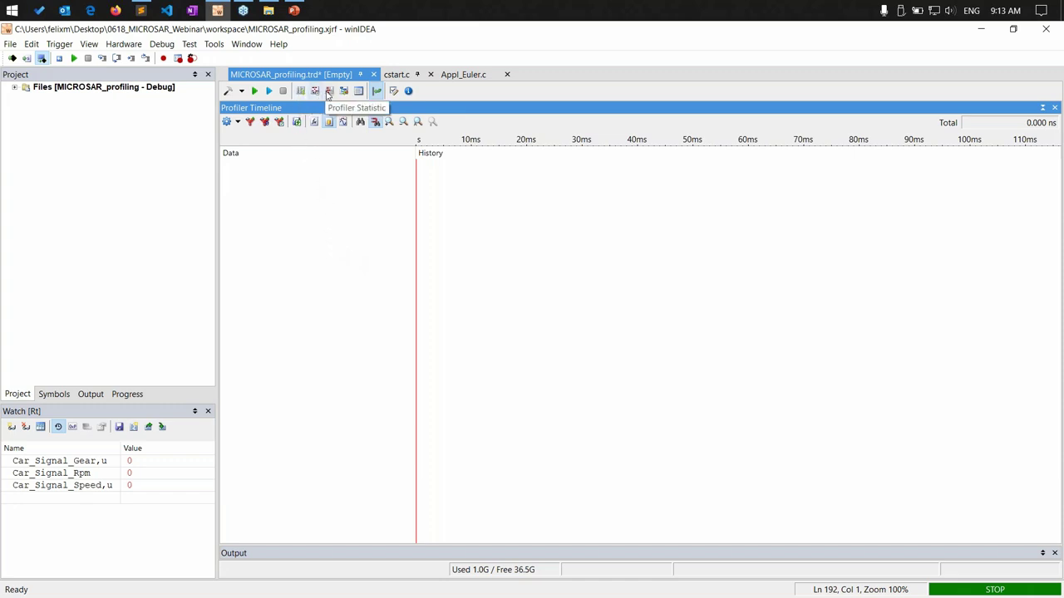
Show the Trace view beneath the Profiler Timeline and hide it again.
{"action": "left_click", "coordinate": [303, 93]}
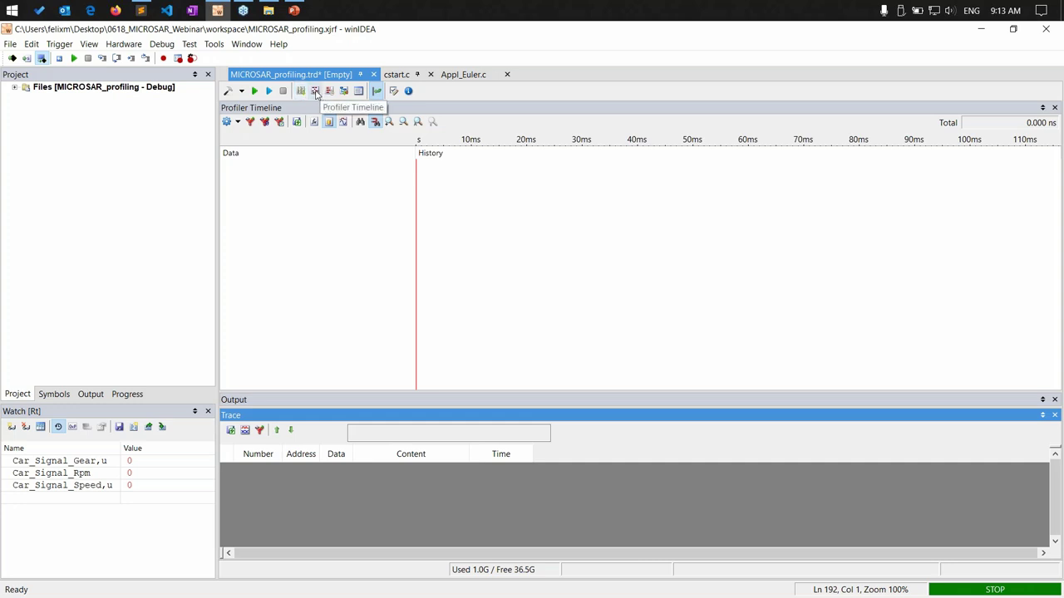
{"action": "left_click", "coordinate": [314, 109]}
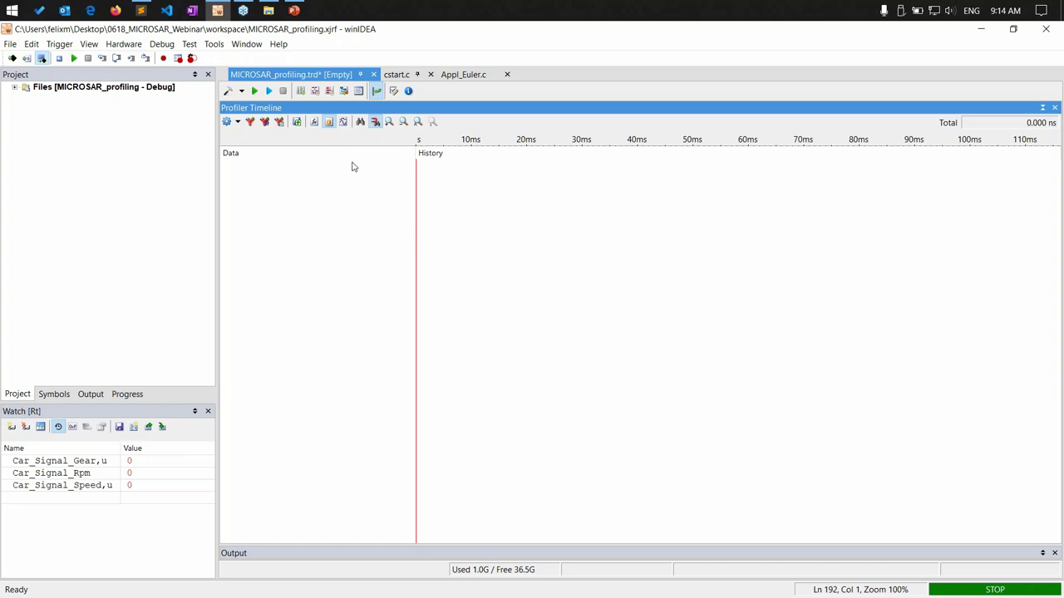
{"action": "left_click", "coordinate": [330, 124]}
Create a new analyzer configuration named RunningTaskIsrTest with Profiler analysis and Automatic hardware trigger configuration.
{"action": "left_click", "coordinate": [242, 92]}
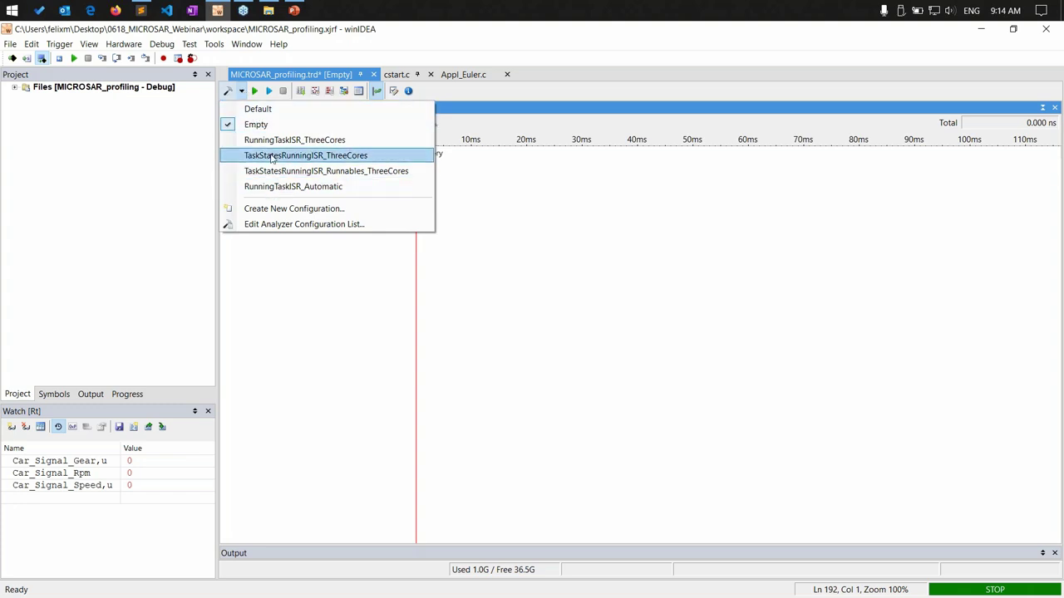
{"action": "left_click", "coordinate": [279, 210]}
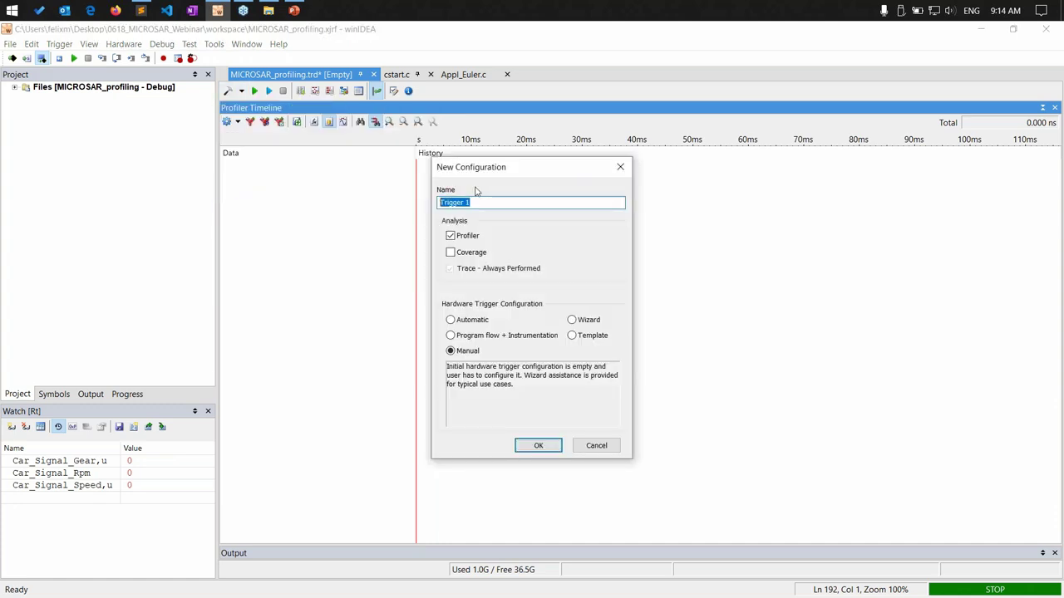
{"action": "type", "text": "RunningTaskI"}
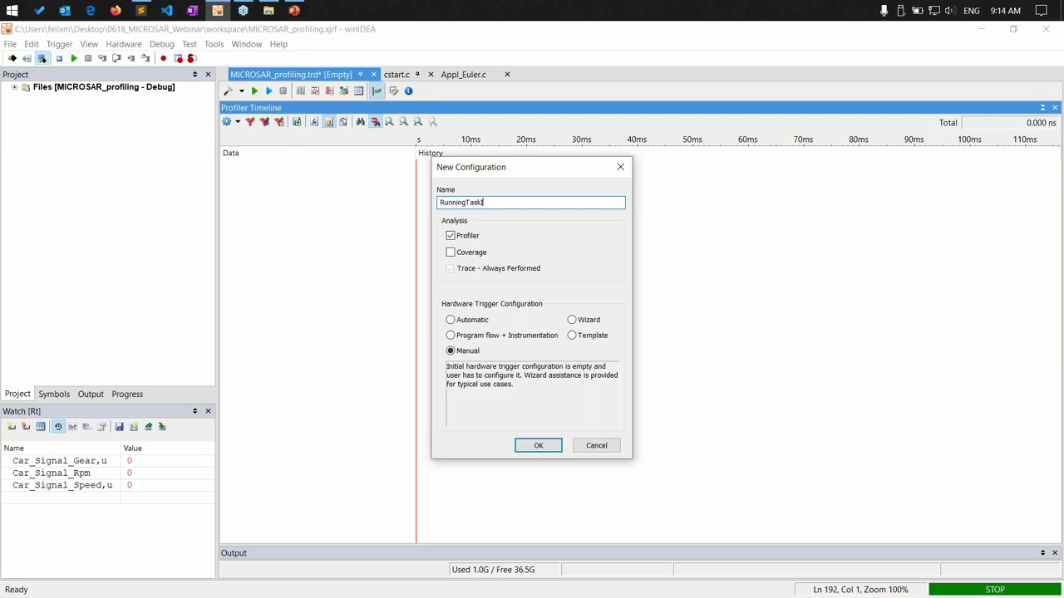
{"action": "type", "text": "srTest"}
{"action": "left_click", "coordinate": [475, 257]}
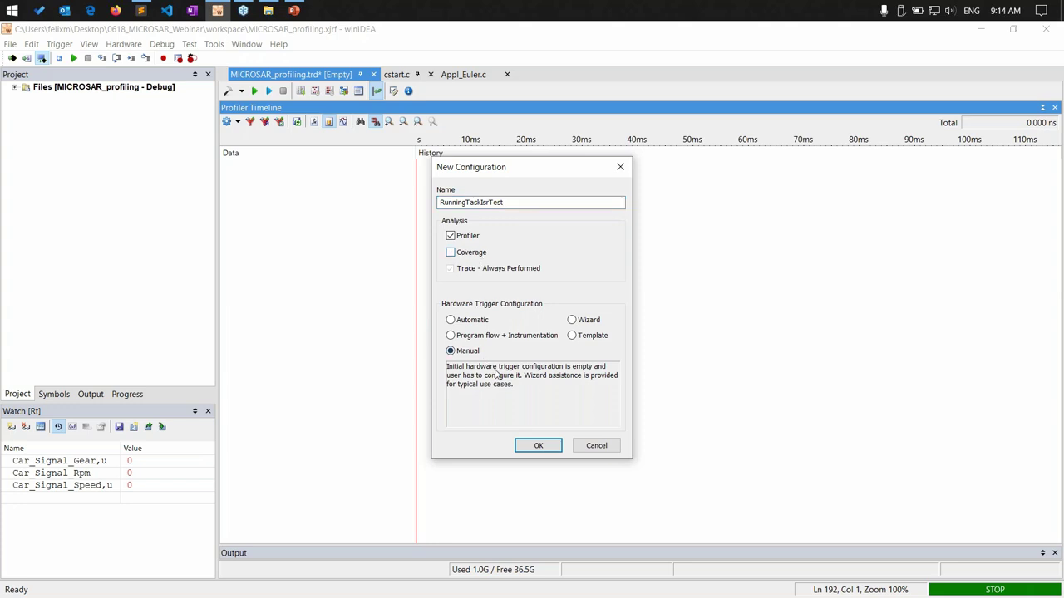
{"action": "left_click", "coordinate": [475, 321]}
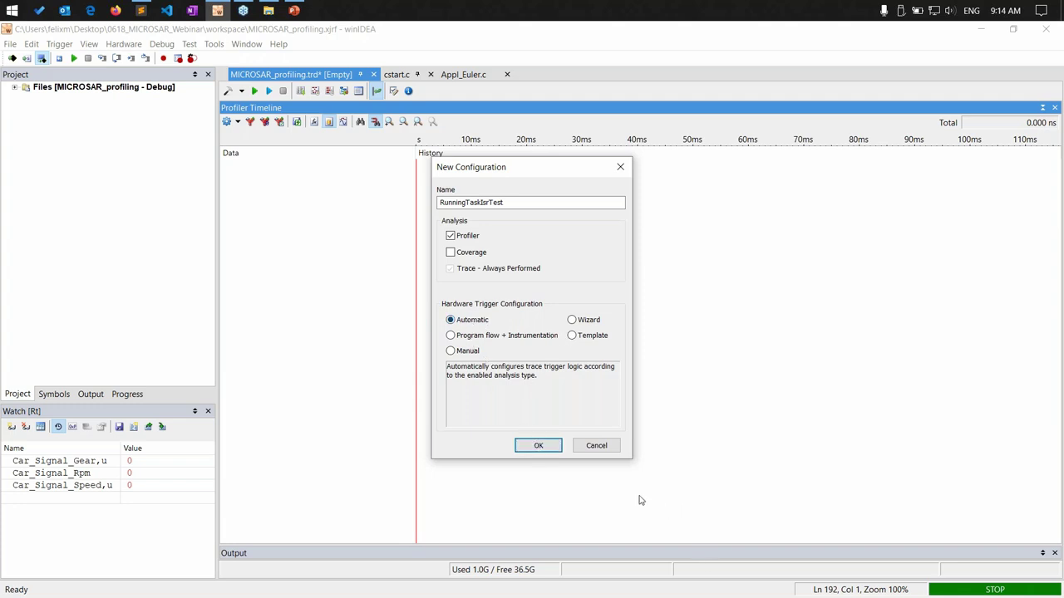
{"action": "left_click", "coordinate": [541, 445]}
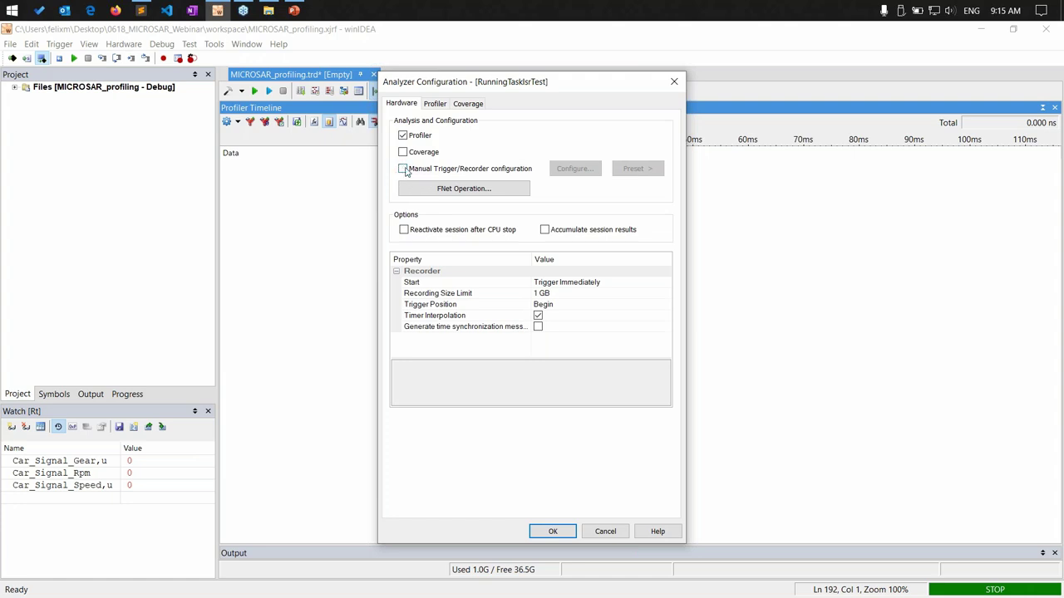
Exclude Network from profiling and, in the MICROSAR OS setup, deselect the Tasks objects of Cores 1 to 5.
{"action": "left_click", "coordinate": [428, 108]}
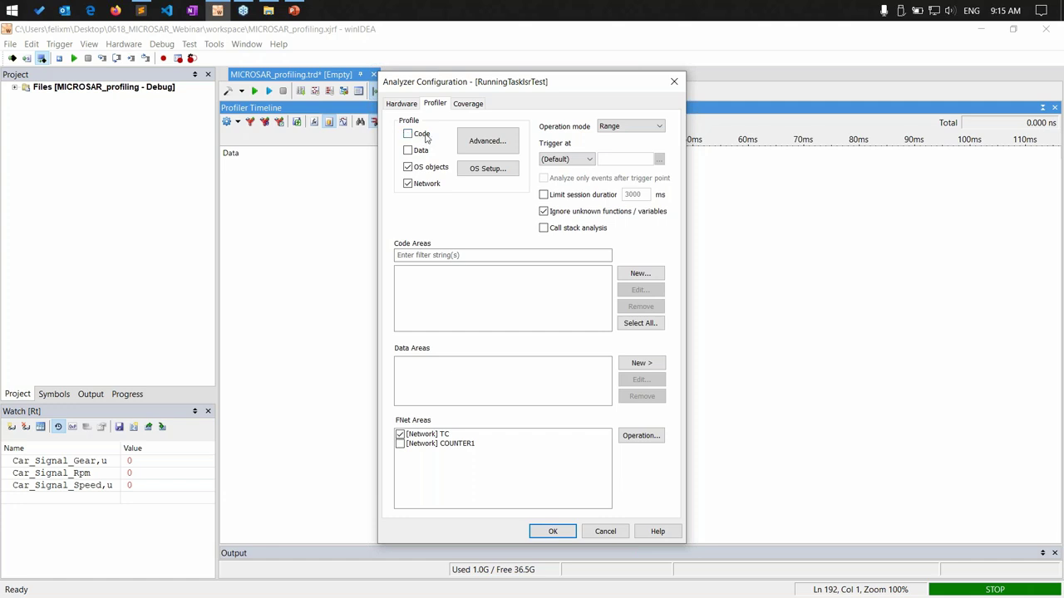
{"action": "left_click", "coordinate": [410, 187]}
{"action": "left_click", "coordinate": [487, 169]}
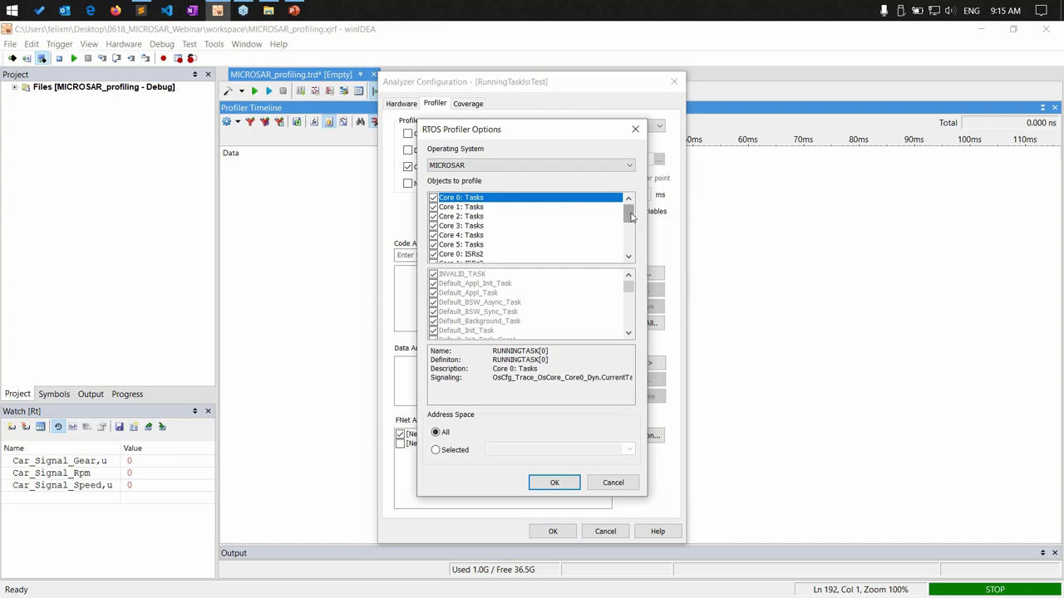
{"action": "mouse_move", "coordinate": [629, 216]}
{"action": "left_mouse_down"}
{"action": "mouse_move", "coordinate": [629, 229]}
{"action": "mouse_move", "coordinate": [629, 206]}
{"action": "left_mouse_up"}
{"action": "left_click", "coordinate": [436, 208]}
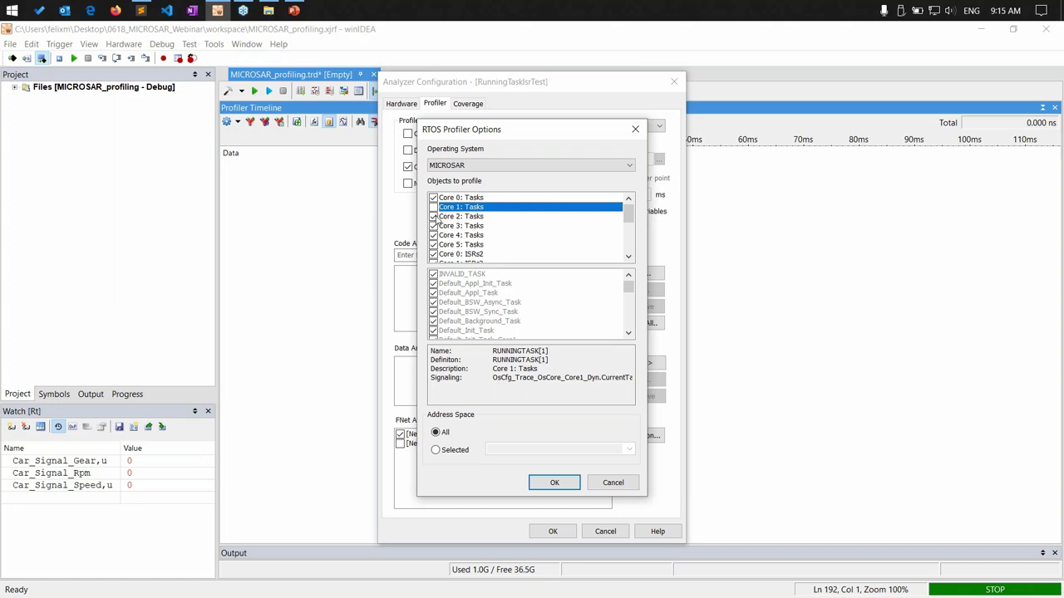
{"action": "left_click", "coordinate": [433, 216]}
{"action": "left_click", "coordinate": [433, 225]}
{"action": "left_click", "coordinate": [433, 235]}
{"action": "left_click", "coordinate": [433, 244]}
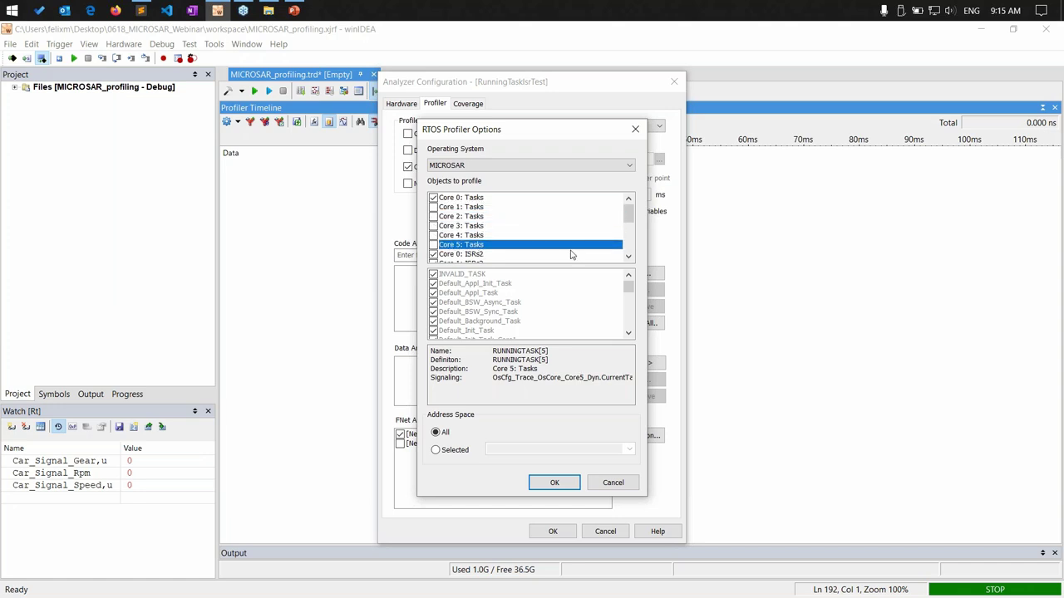
{"action": "left_click_drag", "start_coordinate": [493, 378], "coordinate": [563, 383]}
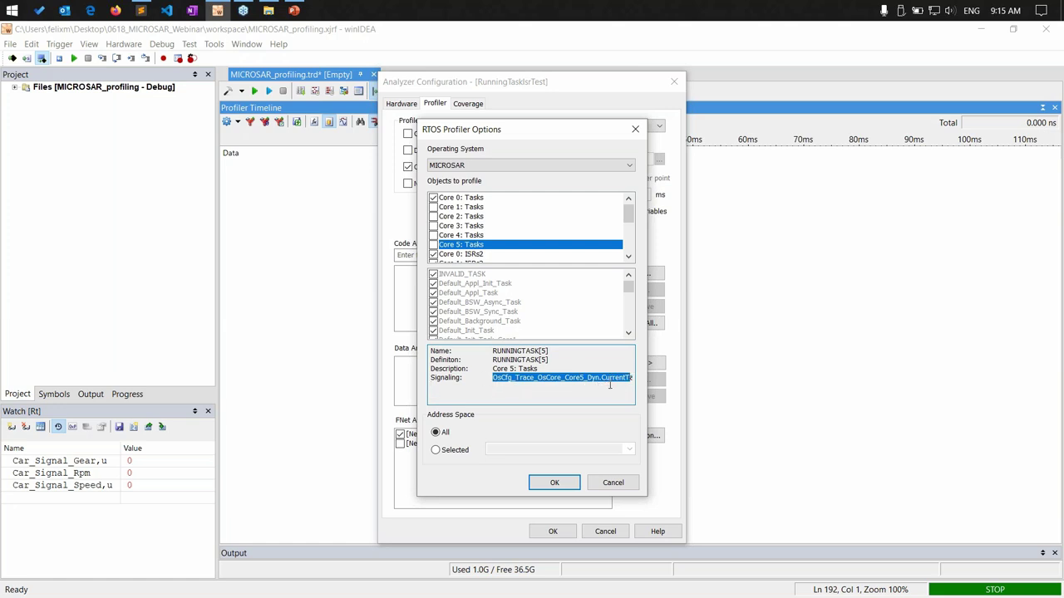
Deselect the ISRs2 objects of Cores 1 to 5 so that only those of Core 0 are profiled.
{"action": "left_click", "coordinate": [628, 256]}
{"action": "left_click", "coordinate": [628, 256]}
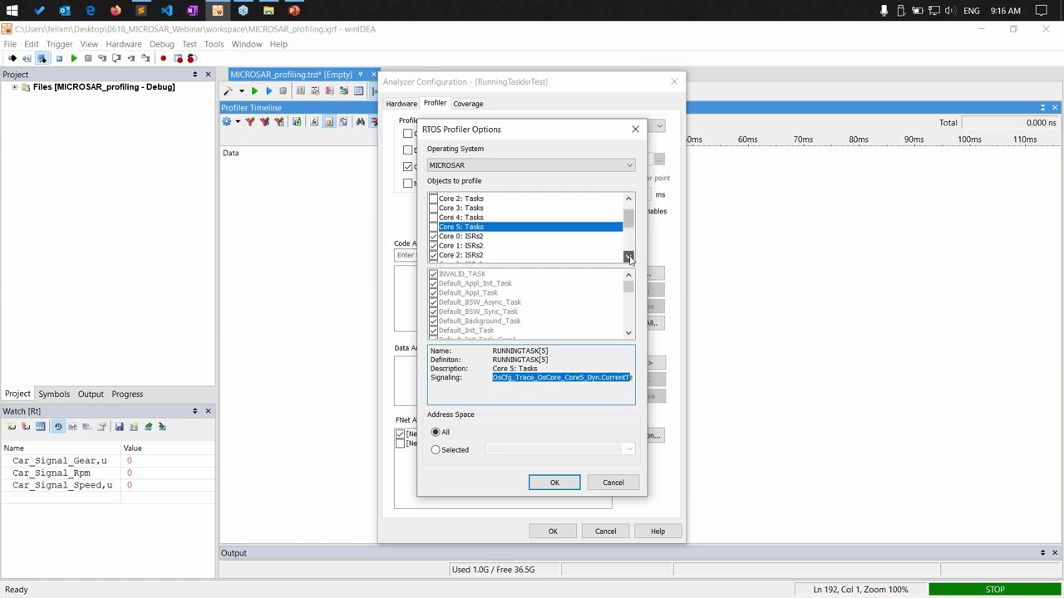
{"action": "double_click", "coordinate": [628, 256]}
{"action": "left_click", "coordinate": [433, 225]}
{"action": "left_click", "coordinate": [433, 235]}
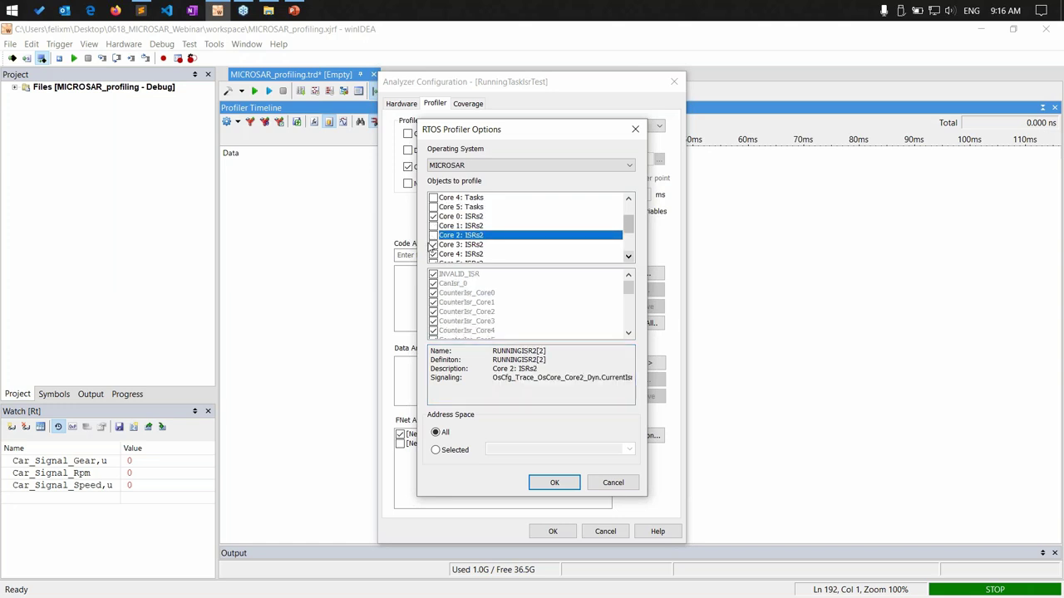
{"action": "left_click", "coordinate": [433, 244]}
{"action": "left_click", "coordinate": [433, 254]}
{"action": "left_click", "coordinate": [629, 256]}
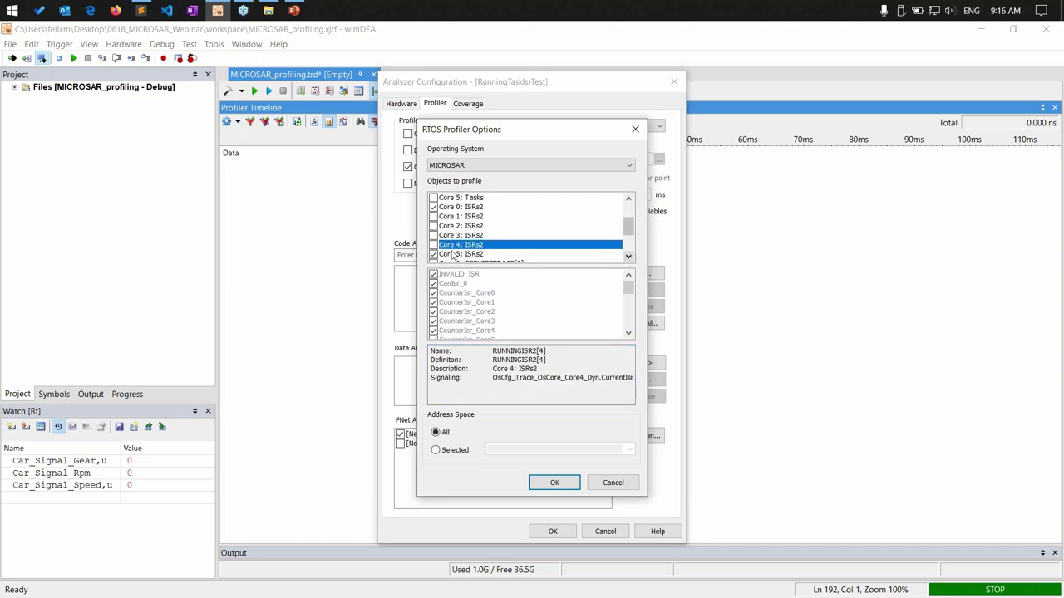
{"action": "left_click", "coordinate": [433, 253]}
Check the signaling variables of Core 0: Tasks and Core 0: ISRs2, and accept the OS options and analyzer configuration.
{"action": "scroll", "coordinate": [635, 239], "scroll_direction": "up", "scroll_amount": 2}
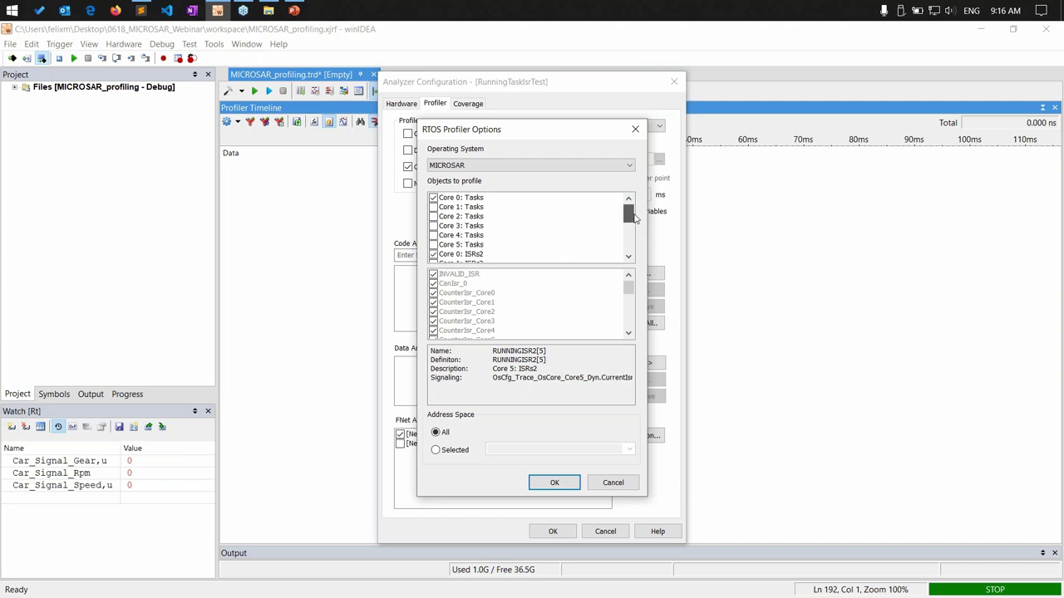
{"action": "left_click", "coordinate": [480, 199]}
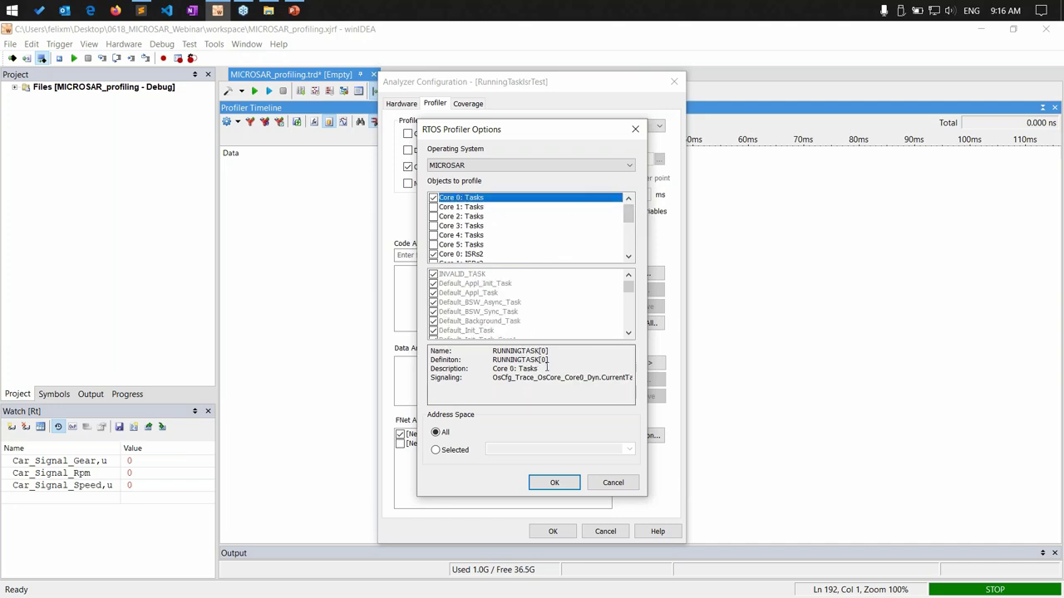
{"action": "left_click", "coordinate": [482, 253]}
{"action": "left_click_drag", "start_coordinate": [492, 378], "coordinate": [614, 385]}
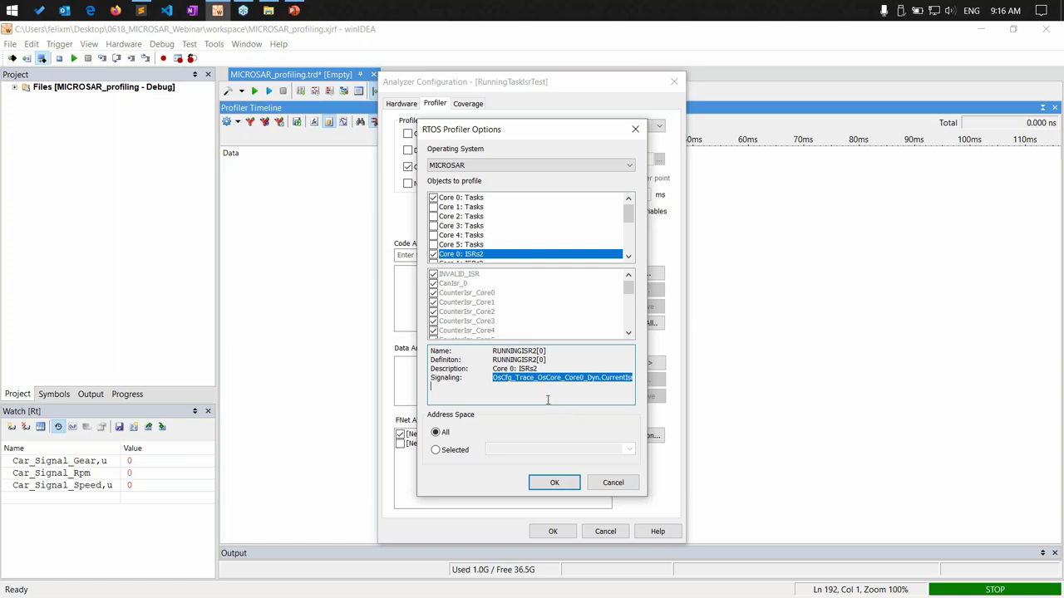
{"action": "left_click", "coordinate": [551, 485]}
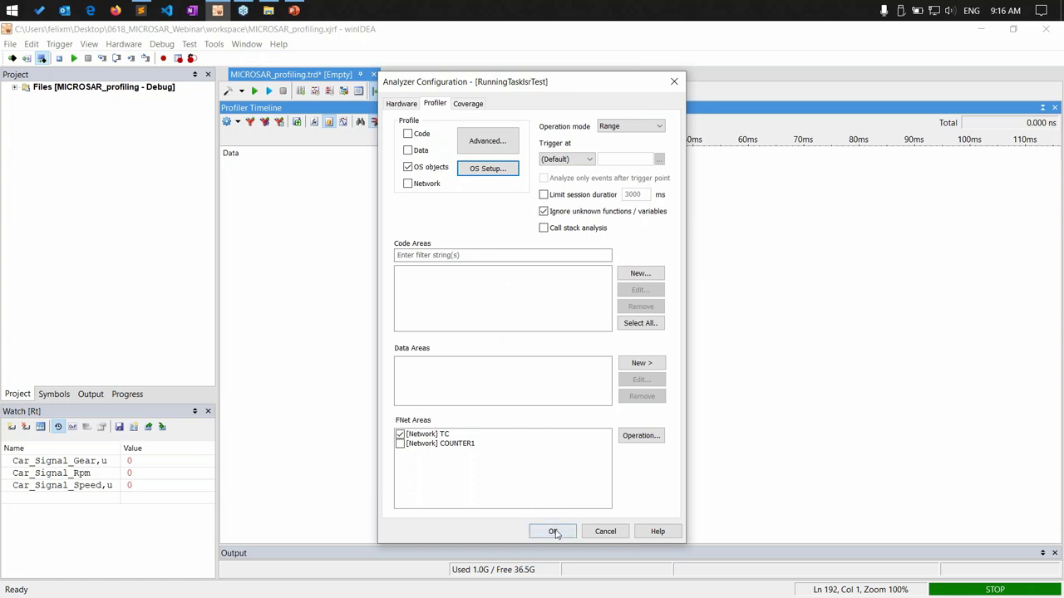
{"action": "left_click", "coordinate": [552, 531]}
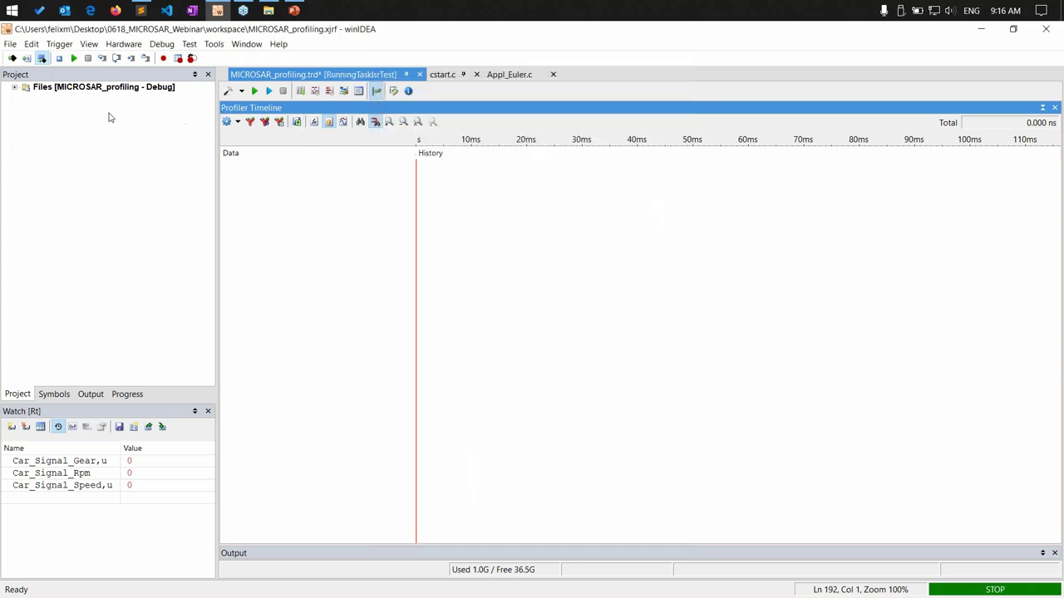
Start a profiler recording, run the application, and stop the recording after about 20 seconds.
{"action": "left_click", "coordinate": [254, 90]}
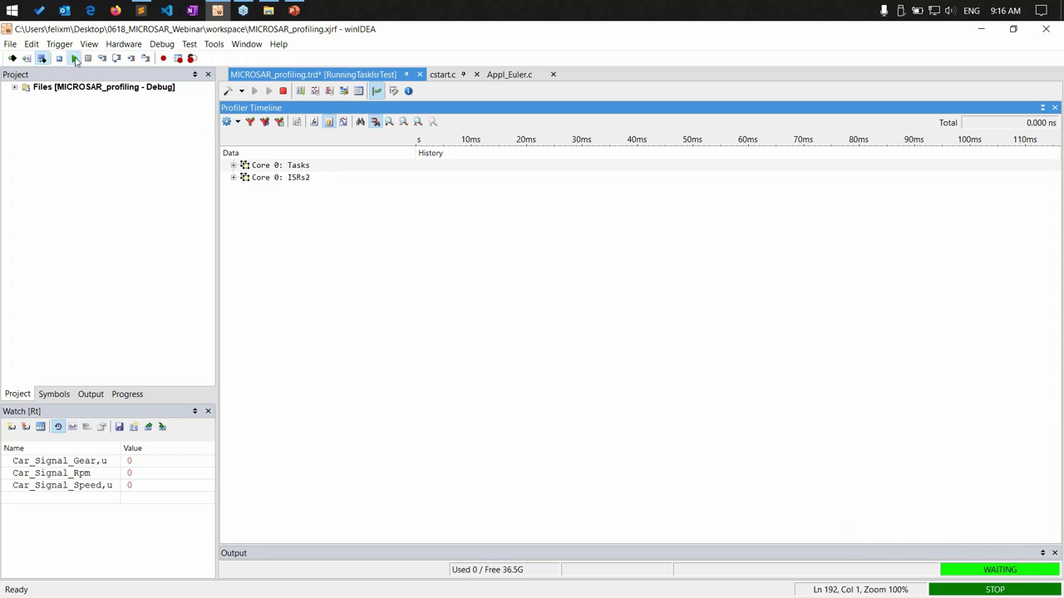
{"action": "key", "text": "F5"}
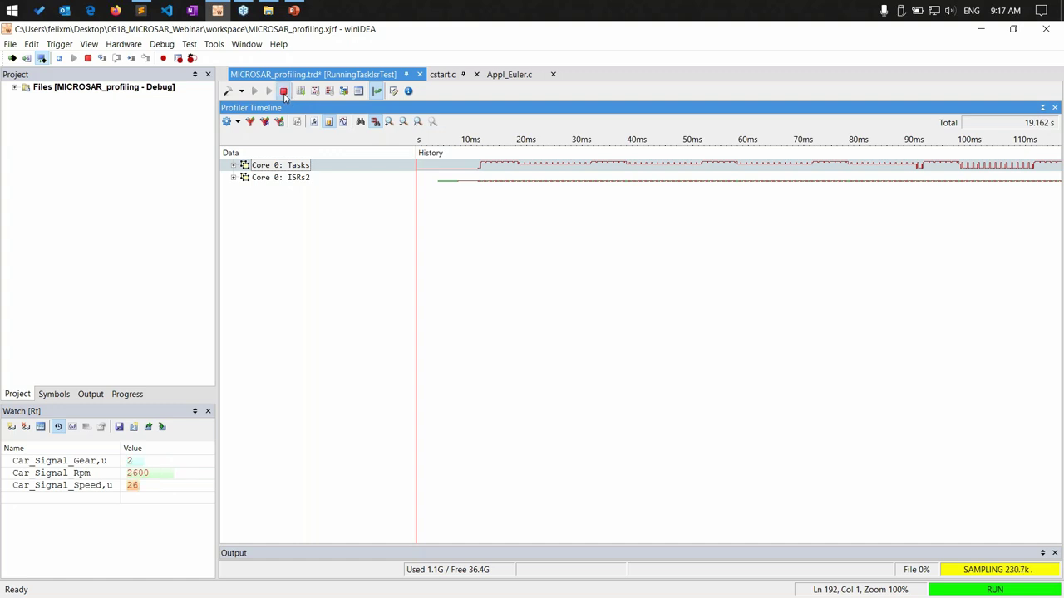
{"action": "left_click", "coordinate": [283, 90]}
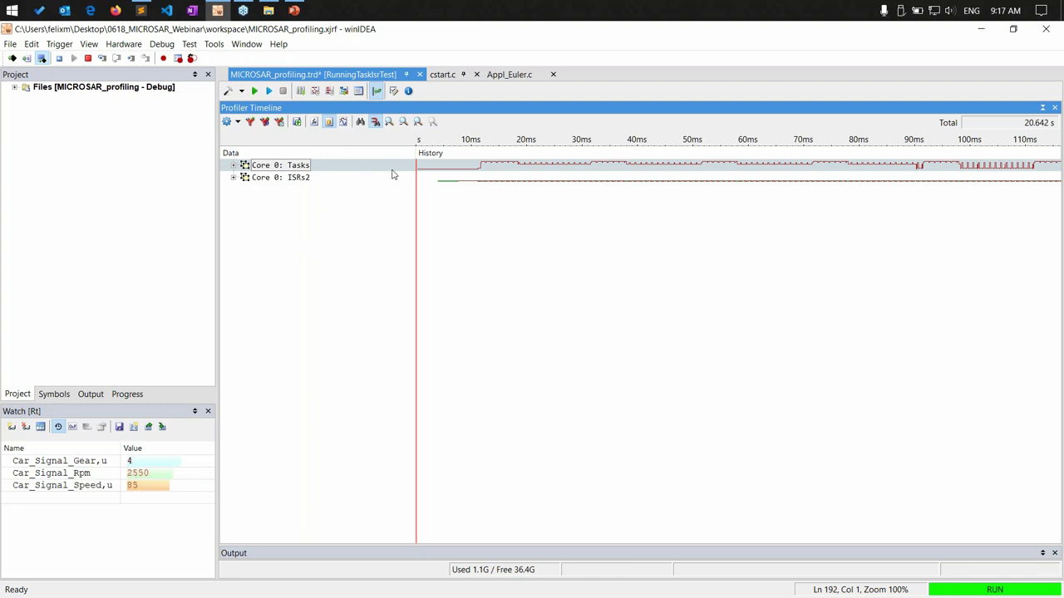
Show the whole recording with the Core 0 Tasks and ISRs2 groups expanded and areas with no activity hidden.
{"action": "left_click", "coordinate": [418, 121]}
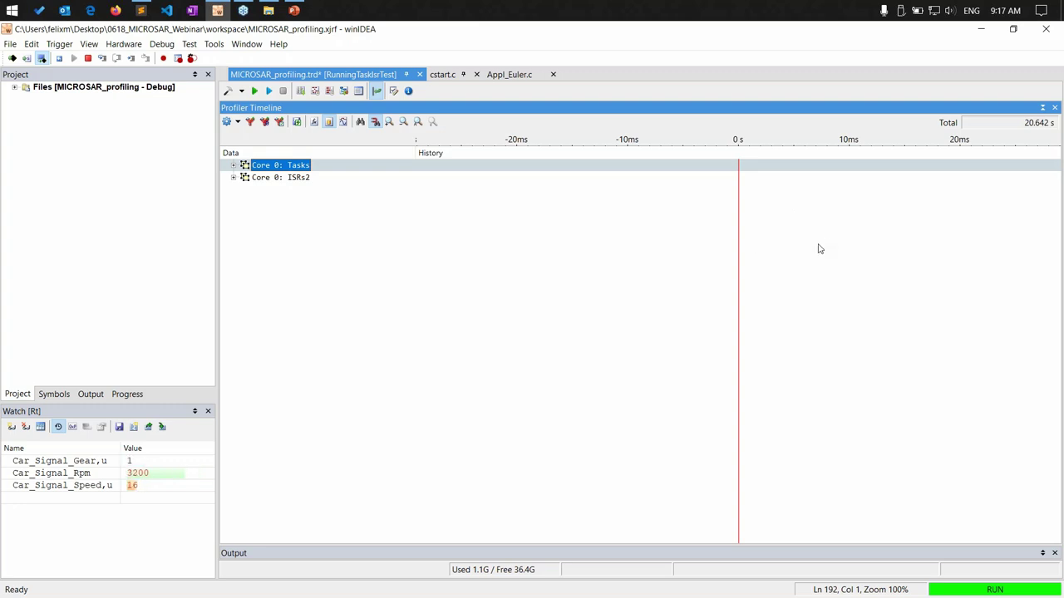
{"action": "left_click", "coordinate": [417, 122]}
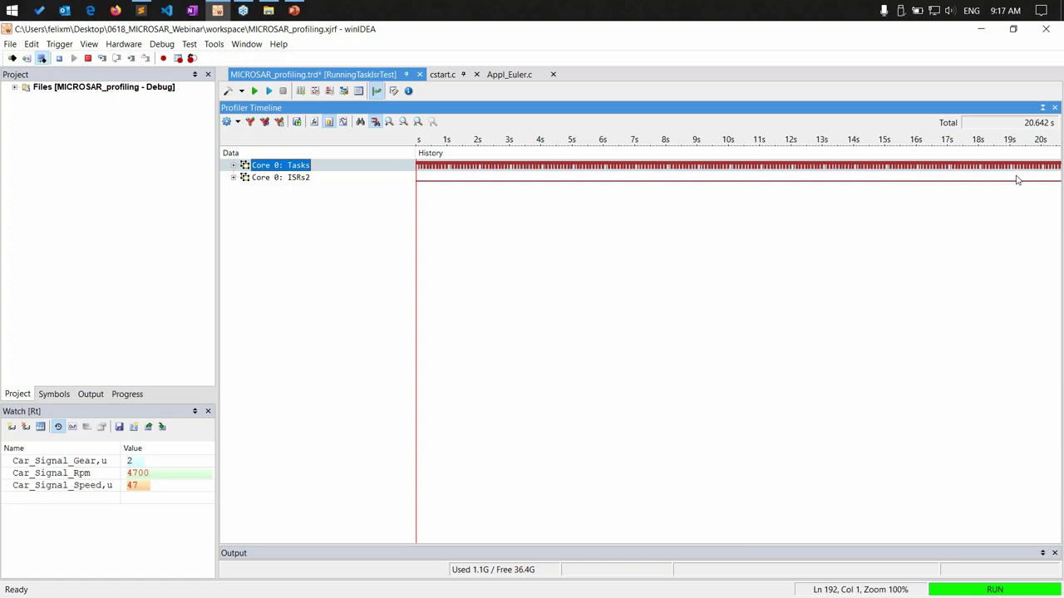
{"action": "left_click", "coordinate": [234, 165]}
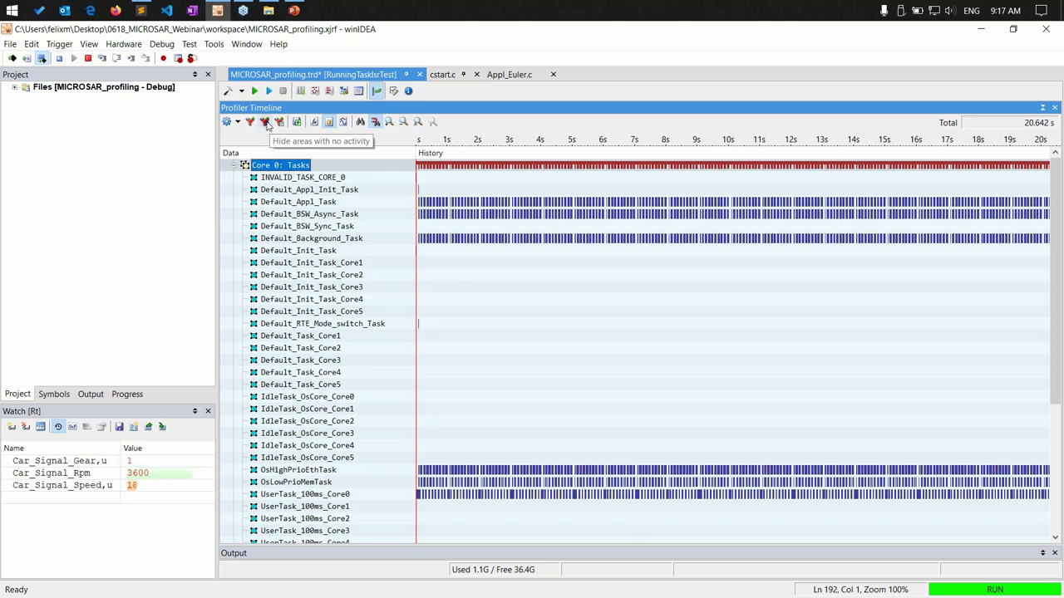
{"action": "left_click", "coordinate": [265, 123]}
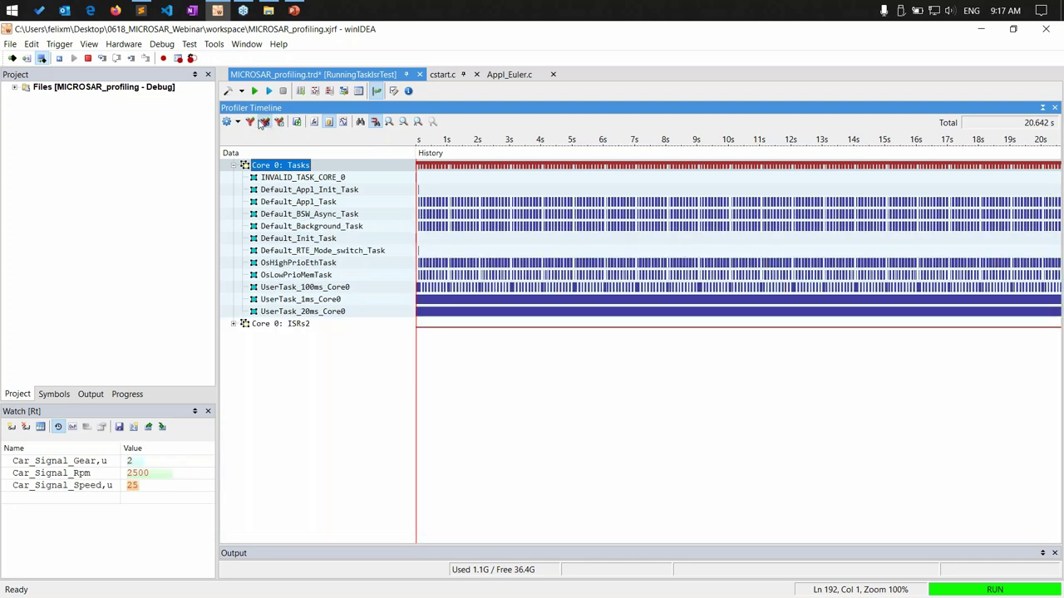
{"action": "left_click", "coordinate": [234, 323]}
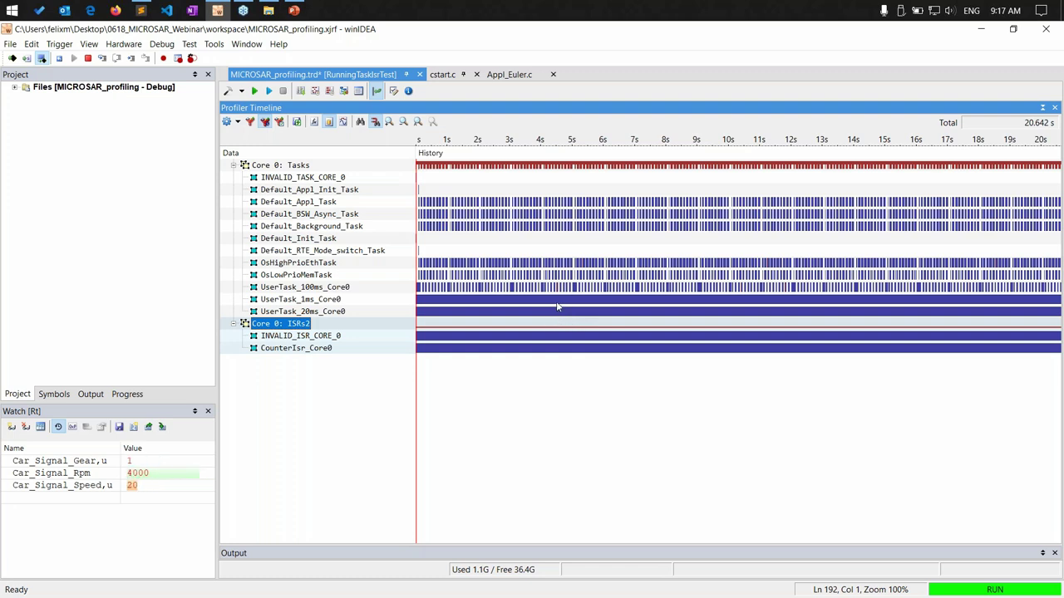
Place a marker at about 4.50 s in the timeline and examine the Core 0 task and ISR activity around it, including INVALID_ISR_CORE_0.
{"action": "left_click", "coordinate": [557, 308]}
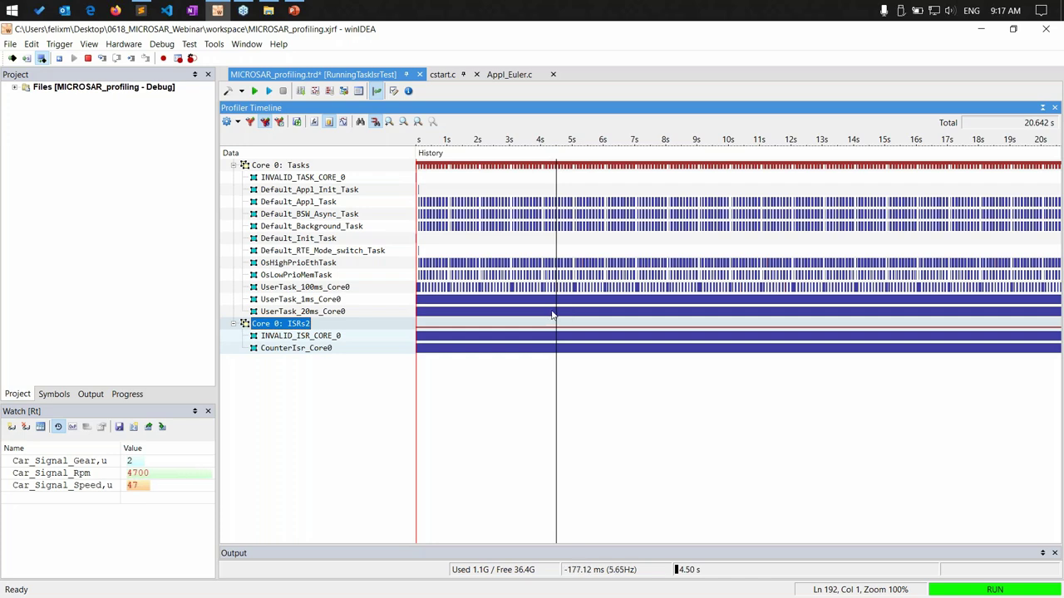
{"action": "scroll", "coordinate": [556, 315], "scroll_direction": "up", "scroll_amount": 3}
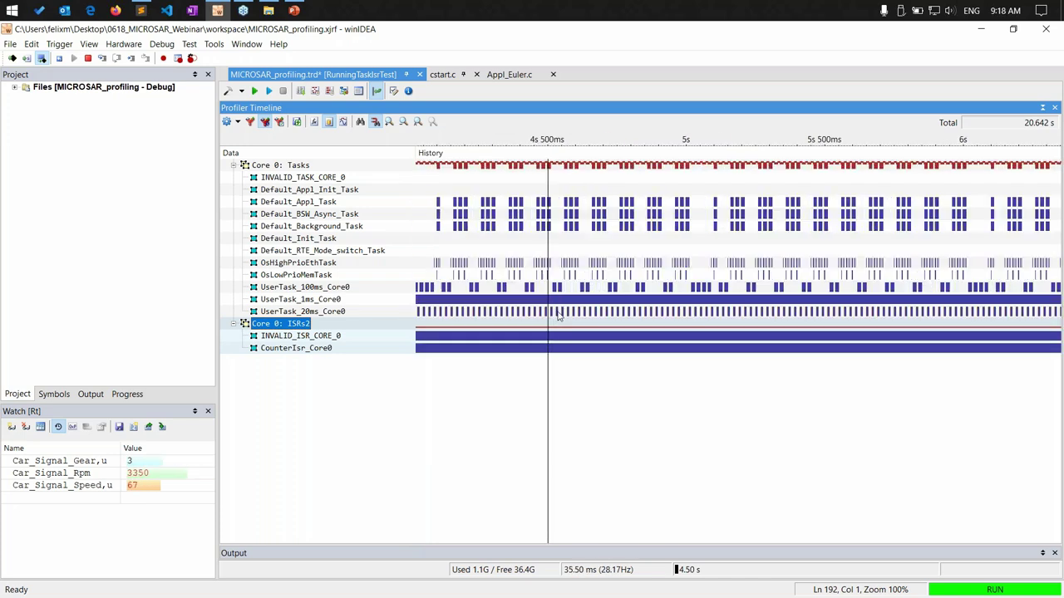
{"action": "scroll", "coordinate": [557, 317], "scroll_direction": "up", "scroll_amount": 6}
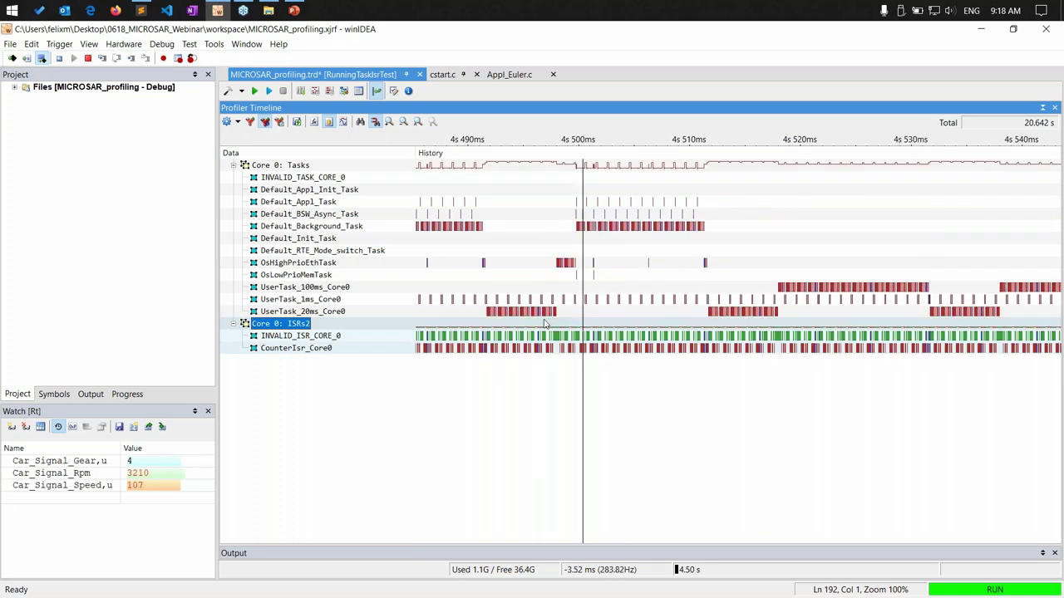
{"action": "scroll", "coordinate": [493, 322], "scroll_direction": "up", "scroll_amount": 2}
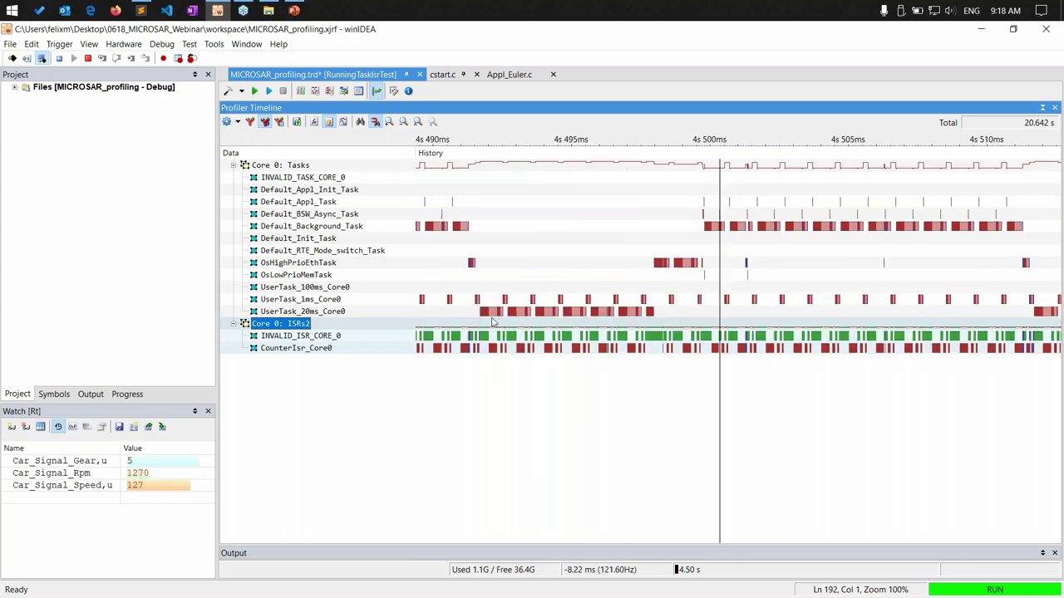
{"action": "scroll", "coordinate": [493, 323], "scroll_direction": "up", "scroll_amount": 2}
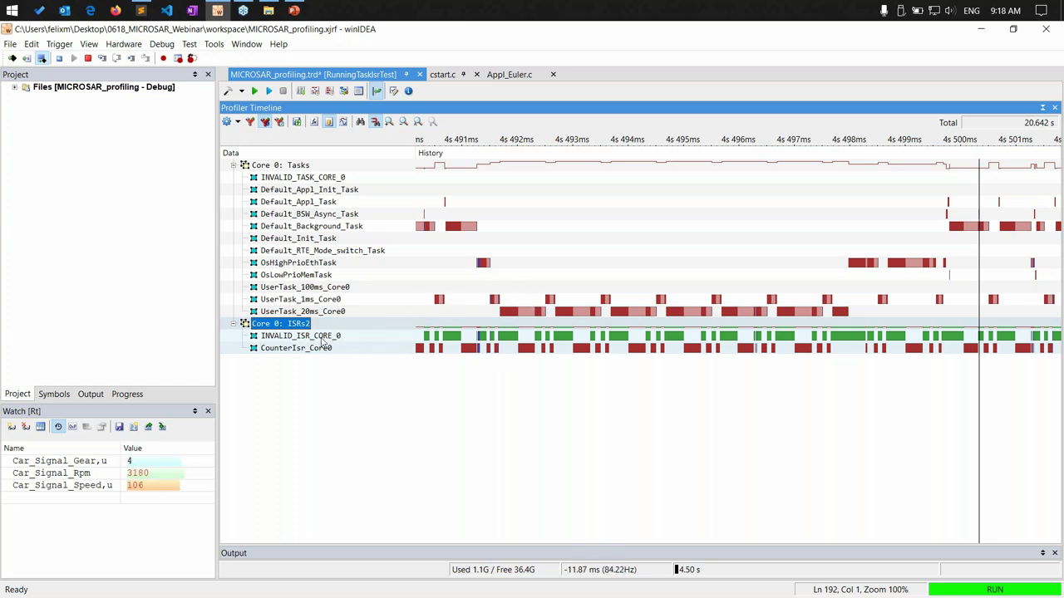
{"action": "left_click", "coordinate": [348, 337]}
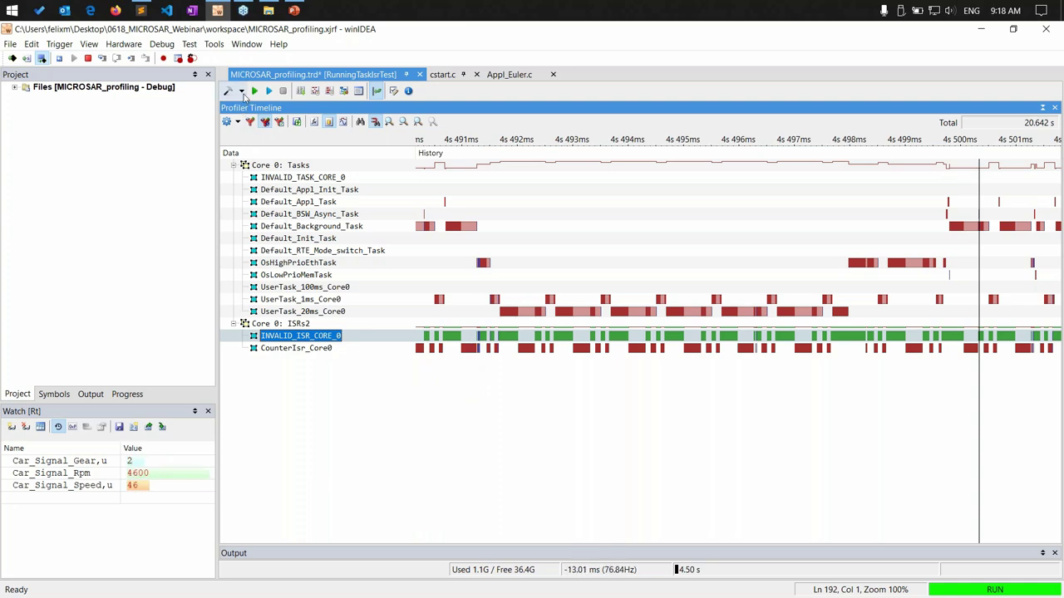
Switch the active analyzer configuration to RunningTaskISR_ThreeCores.
{"action": "left_click", "coordinate": [241, 92]}
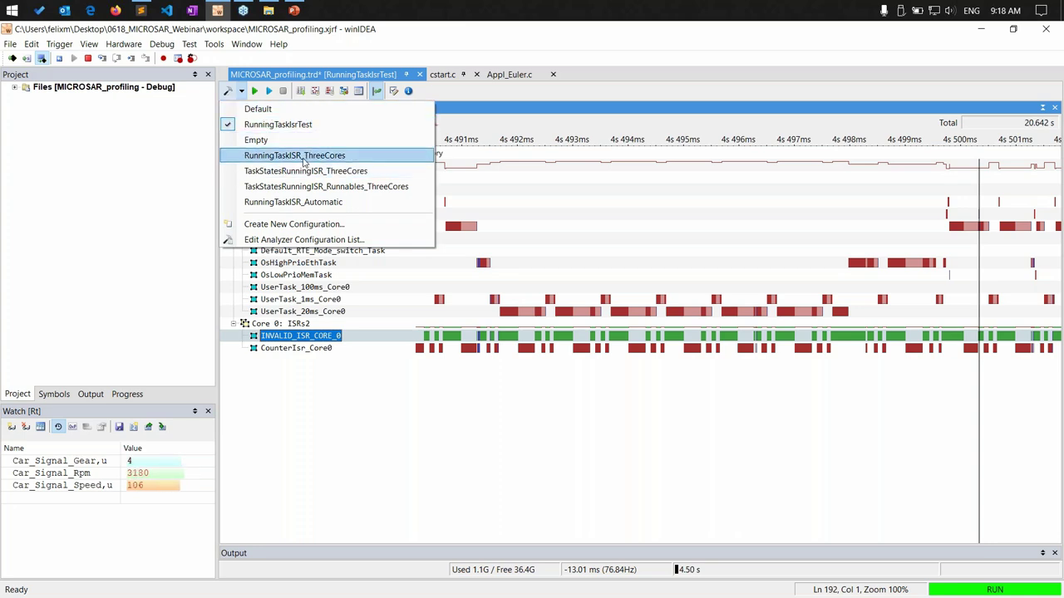
{"action": "left_click", "coordinate": [303, 158]}
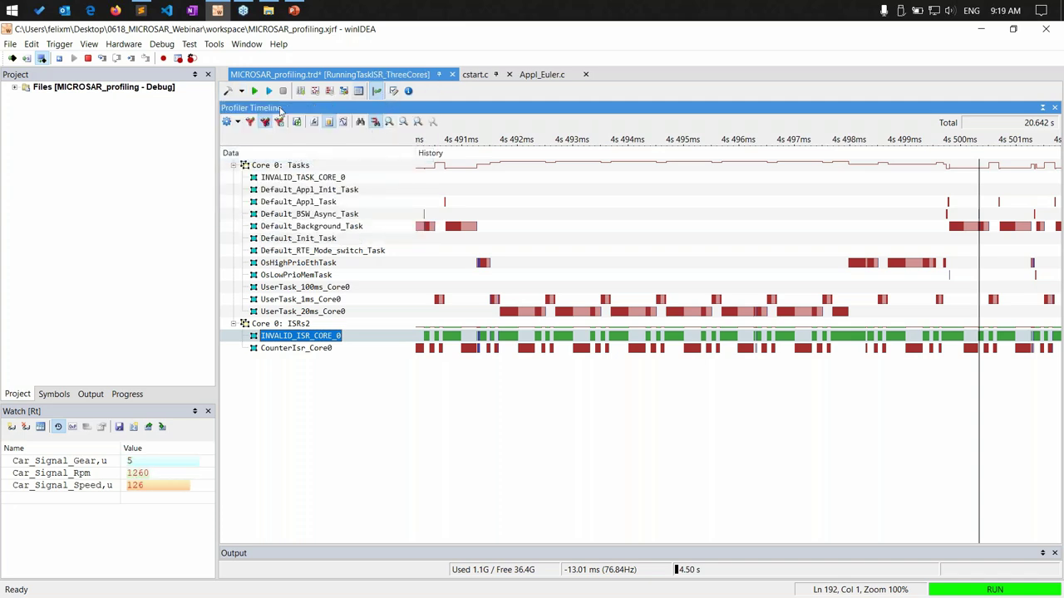
Record about 6 s of profiling with the RunningTaskISR_ThreeCores configuration and expand the Core 2 Tasks group.
{"action": "left_click", "coordinate": [242, 92]}
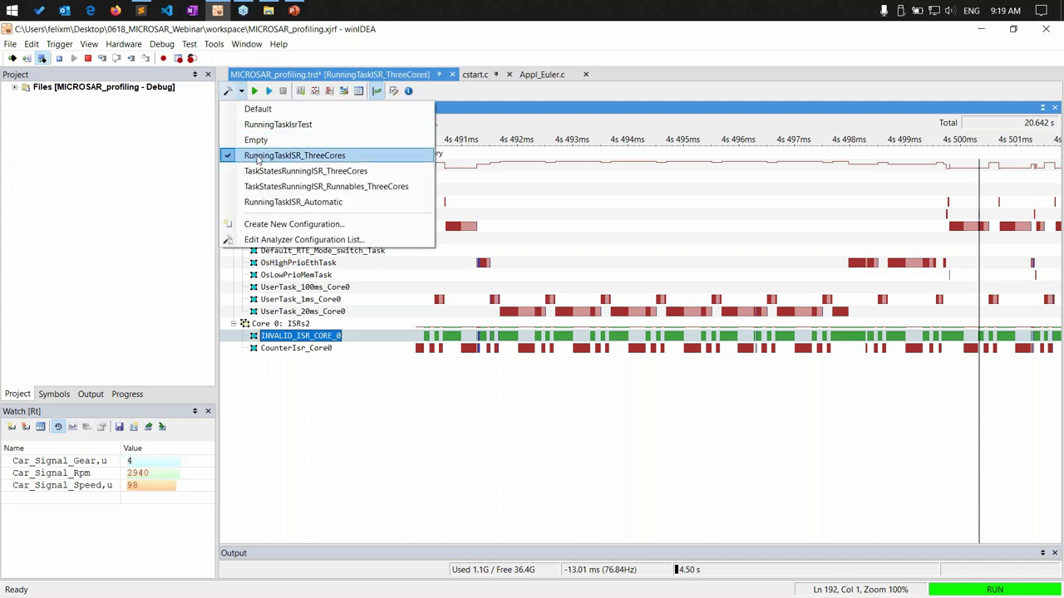
{"action": "left_click", "coordinate": [242, 92]}
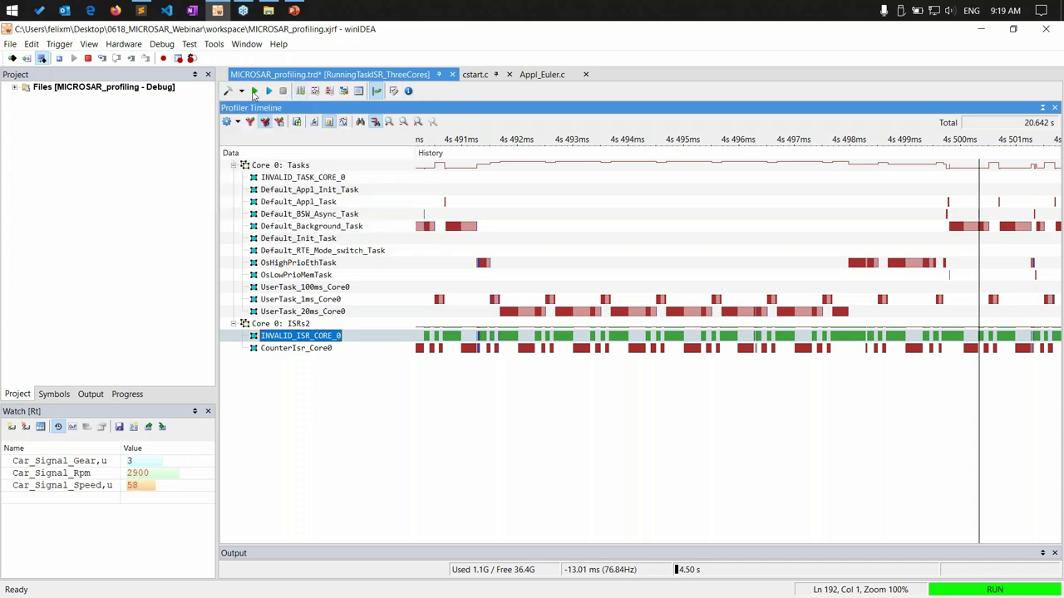
{"action": "left_click", "coordinate": [254, 91]}
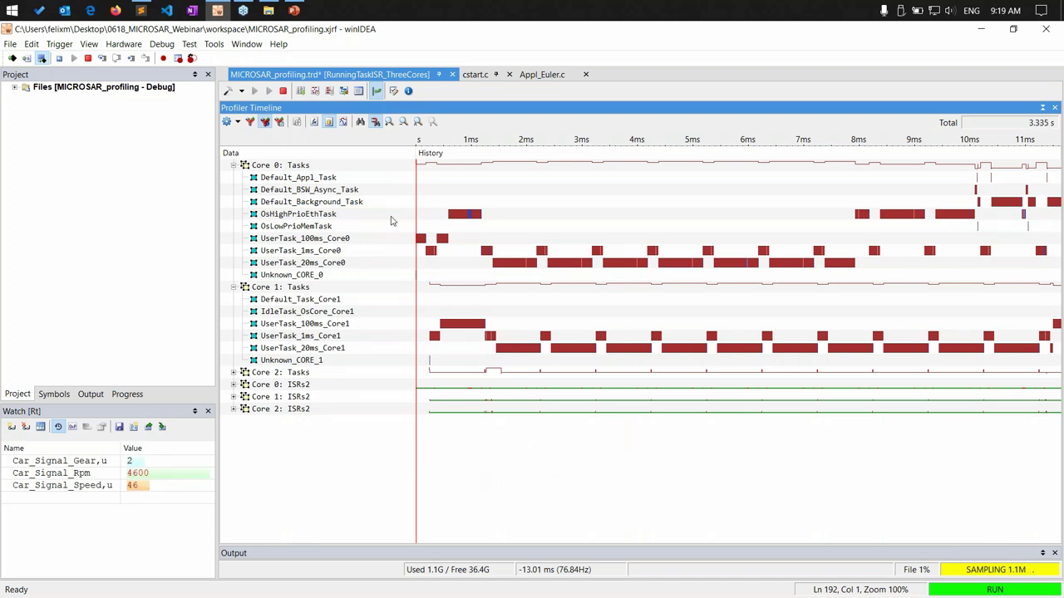
{"action": "left_click", "coordinate": [282, 91]}
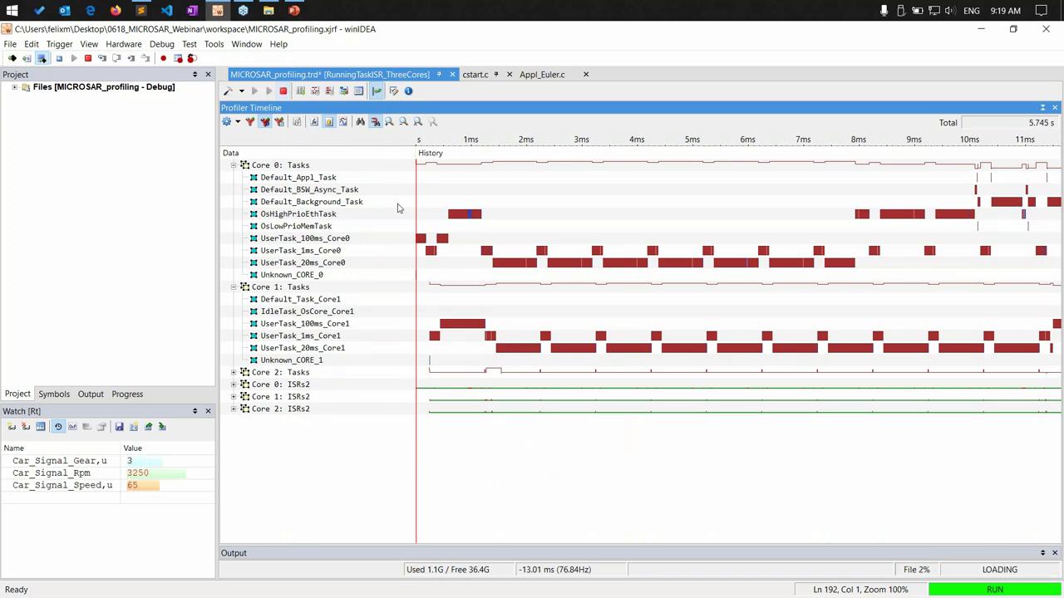
{"action": "left_click", "coordinate": [234, 372]}
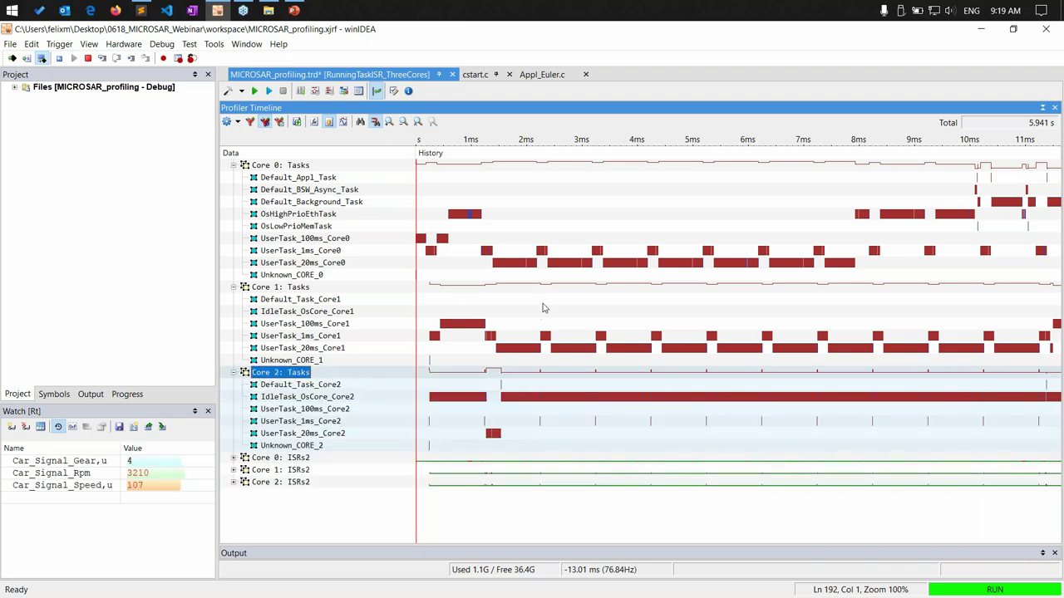
Measure the period of UserTask_1ms_Core0 with markers on two successive activations at about 9.19 ms and 10.19 ms.
{"action": "scroll", "coordinate": [548, 307], "scroll_direction": "down", "scroll_amount": 2}
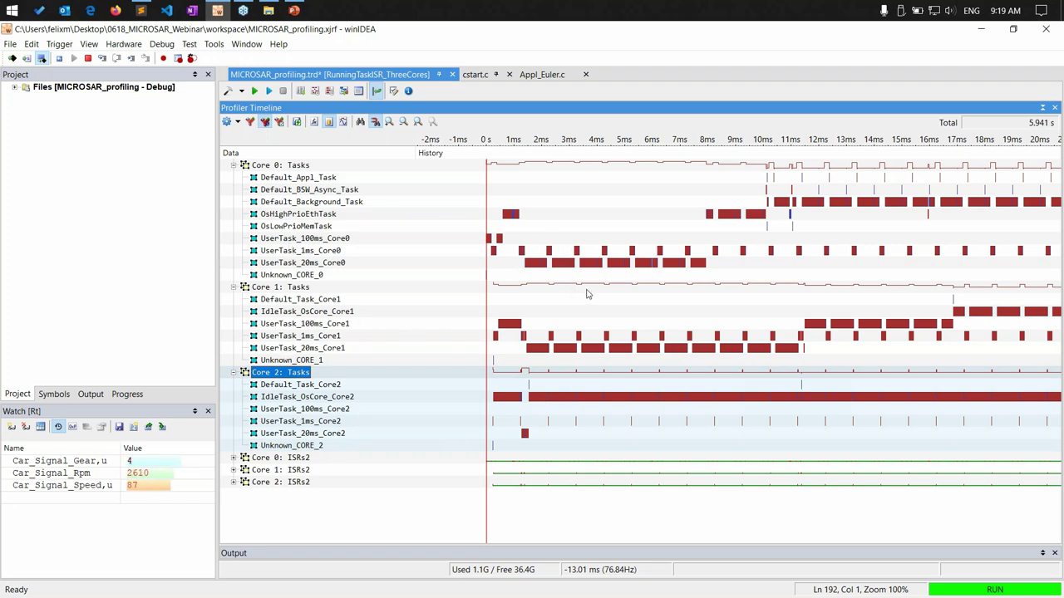
{"action": "scroll", "coordinate": [741, 287], "scroll_direction": "down", "scroll_amount": 3}
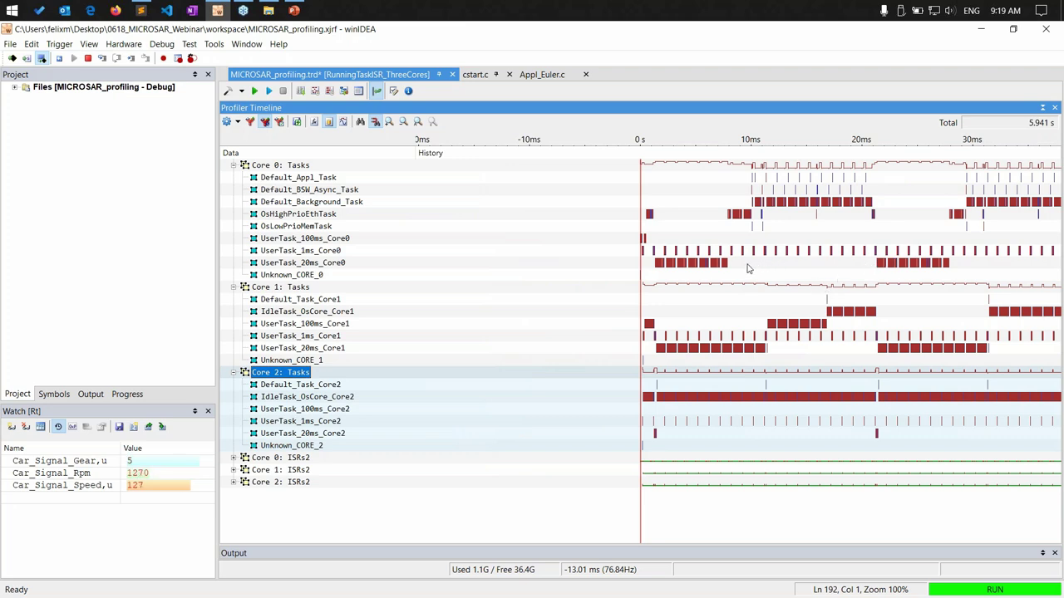
{"action": "scroll", "coordinate": [746, 269], "scroll_direction": "up", "scroll_amount": 4}
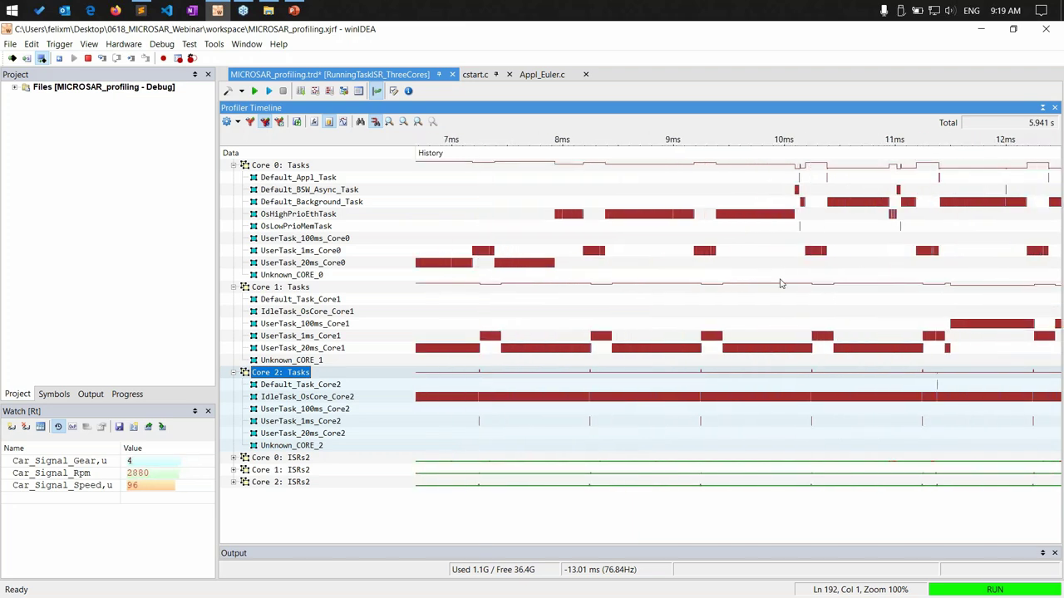
{"action": "left_click_drag", "start_coordinate": [781, 283], "coordinate": [622, 273]}
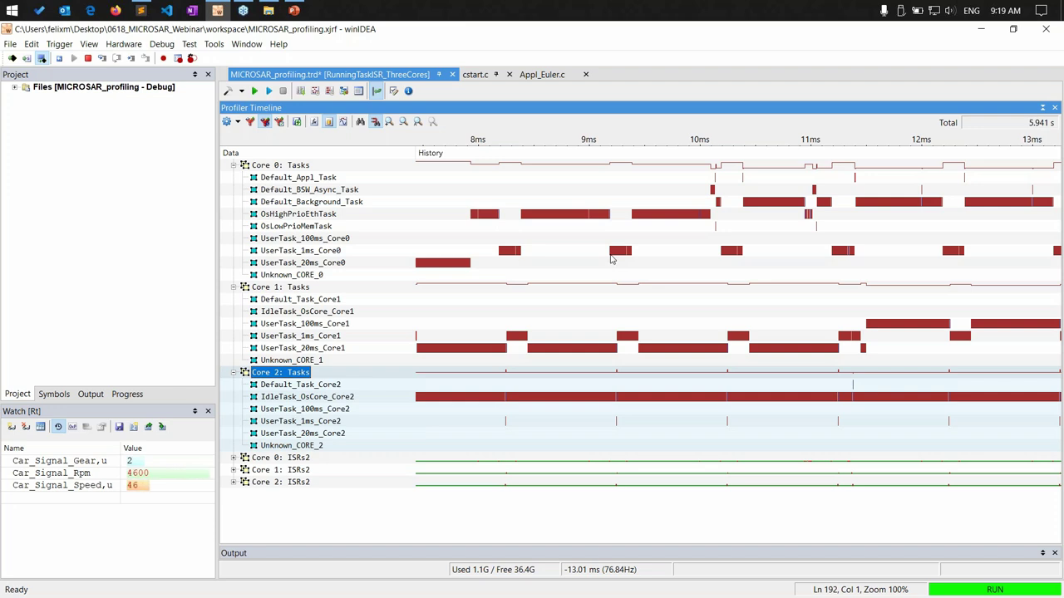
{"action": "left_click", "coordinate": [611, 260]}
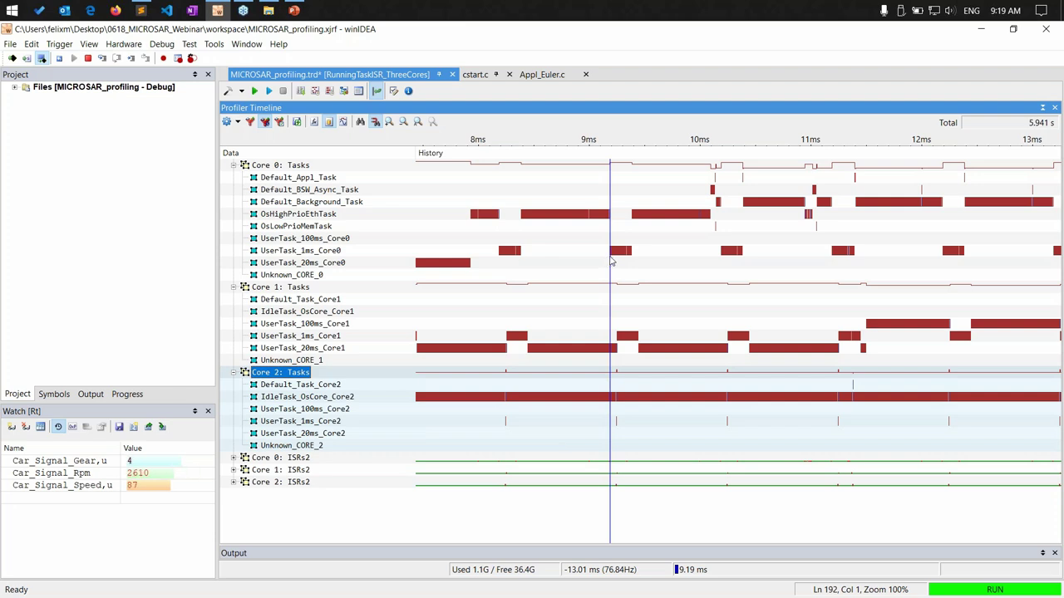
{"action": "left_click", "coordinate": [721, 258]}
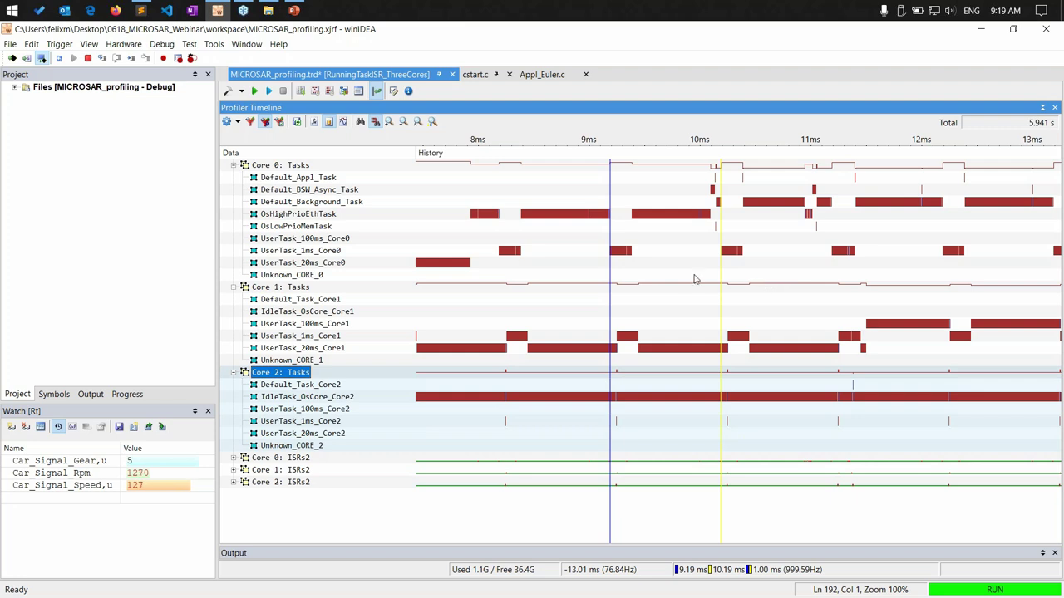
{"action": "left_click", "coordinate": [333, 251]}
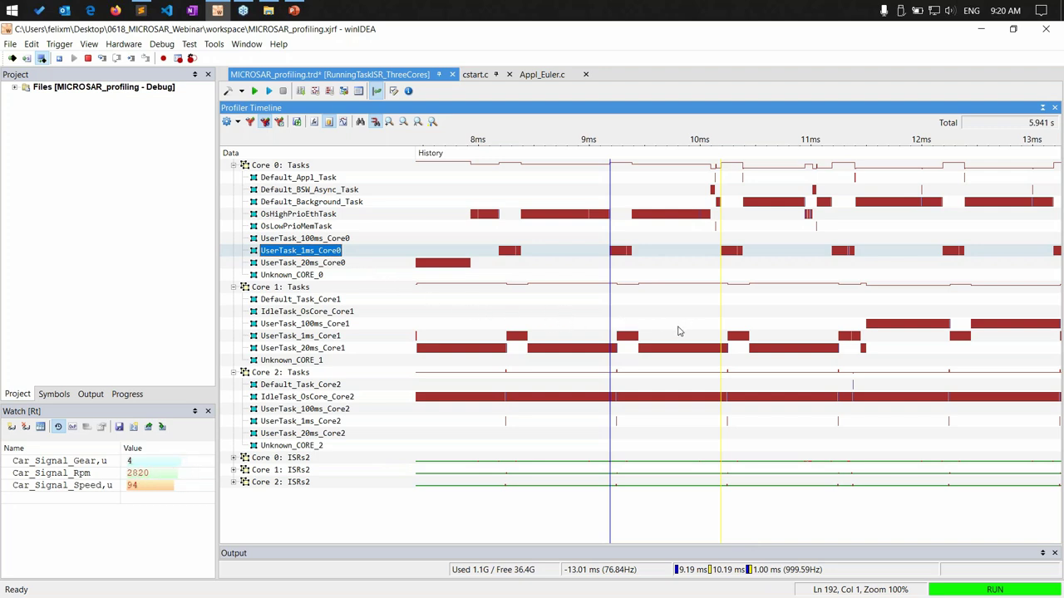
Measure the period of UserTask_100ms_Core0 with markers at about 68.44 ms and 168.25 ms in the timeline.
{"action": "scroll", "coordinate": [691, 295], "scroll_direction": "down", "scroll_amount": 2}
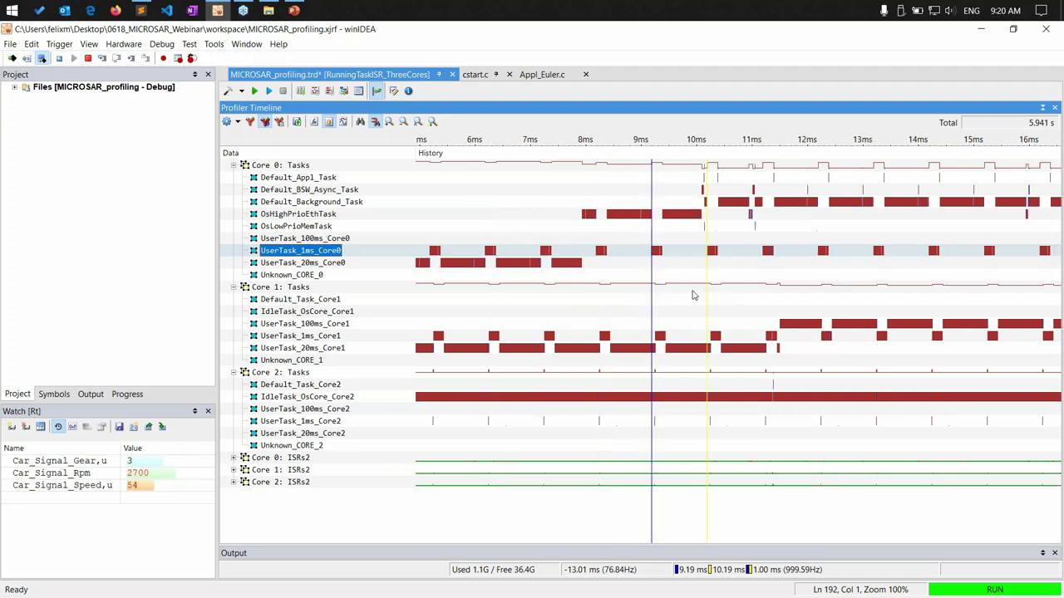
{"action": "scroll", "coordinate": [714, 293], "scroll_direction": "down", "scroll_amount": 1}
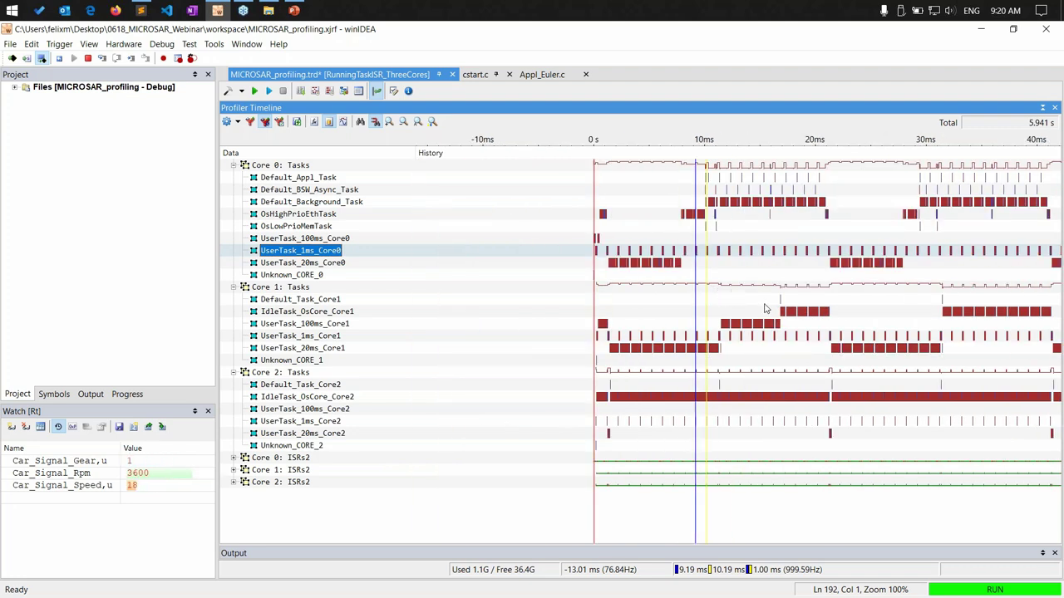
{"action": "left_click_drag", "start_coordinate": [941, 316], "coordinate": [757, 324]}
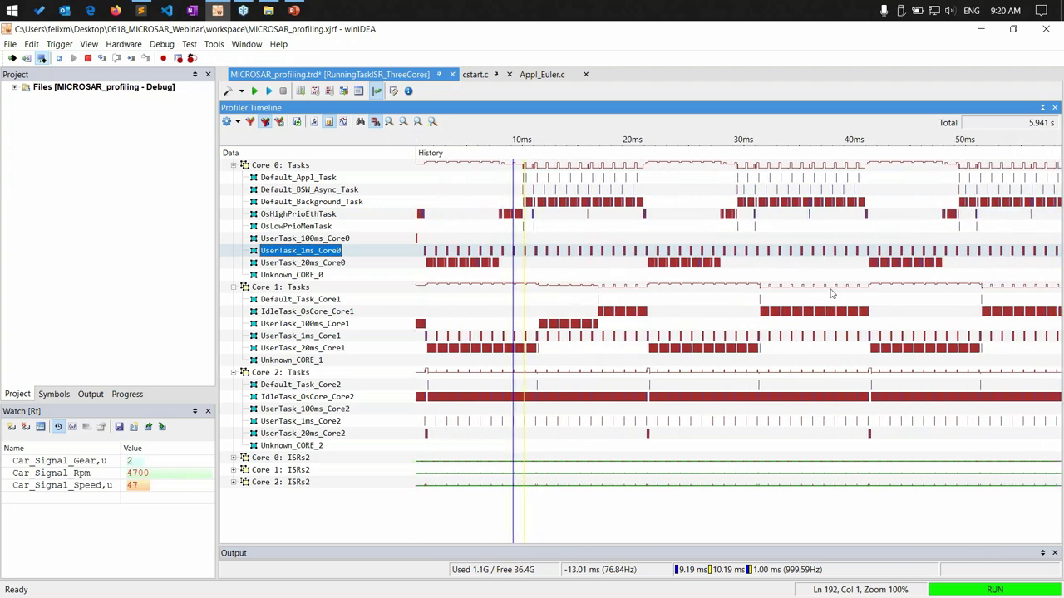
{"action": "scroll", "coordinate": [820, 291], "scroll_direction": "down", "scroll_amount": 3}
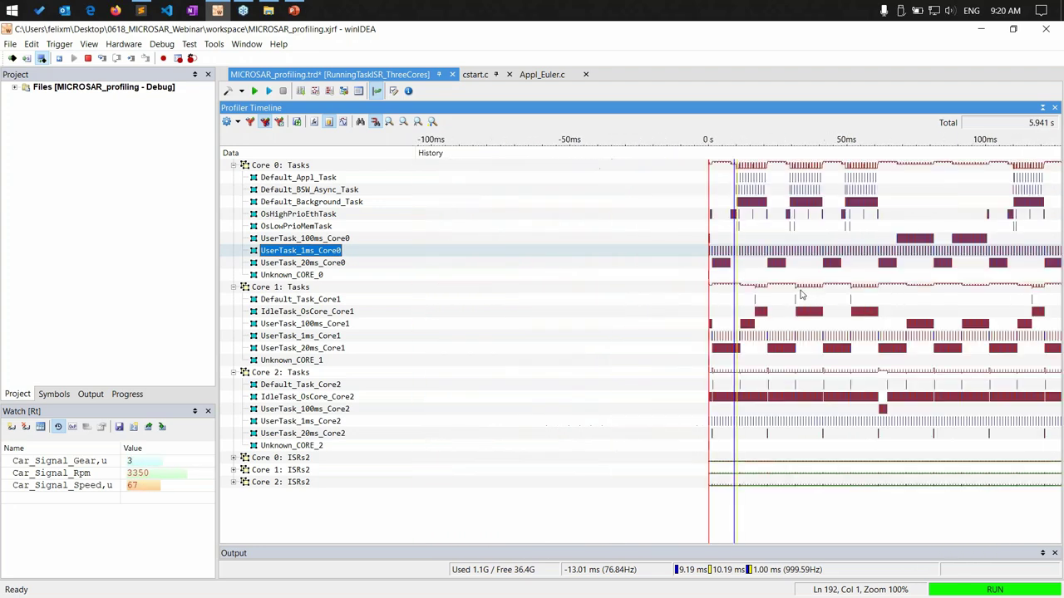
{"action": "left_click_drag", "start_coordinate": [941, 297], "coordinate": [685, 277]}
{"action": "scroll", "coordinate": [686, 276], "scroll_direction": "up", "scroll_amount": 3}
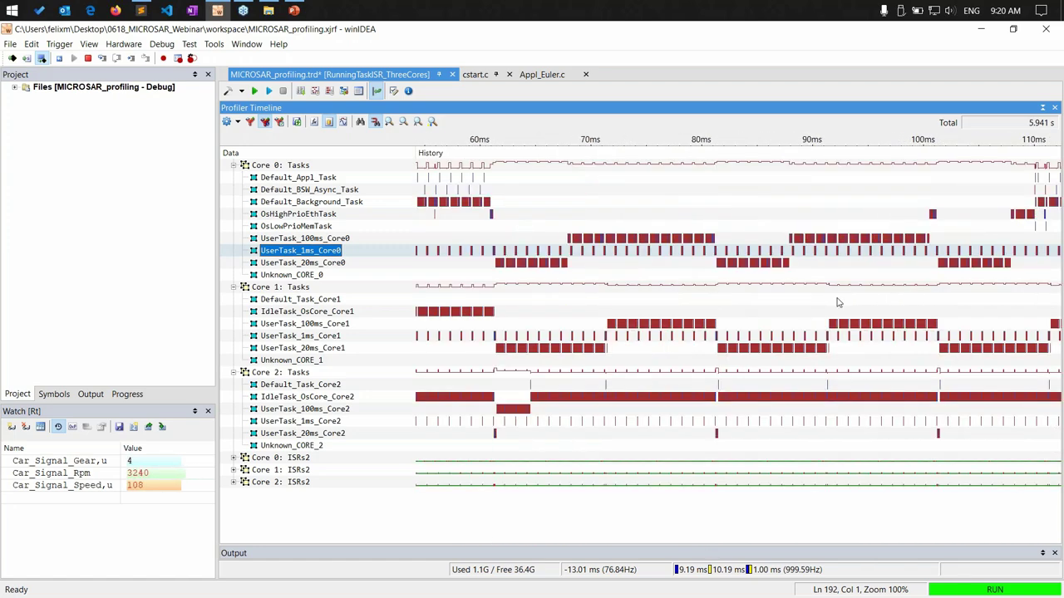
{"action": "scroll", "coordinate": [623, 268], "scroll_direction": "down", "scroll_amount": 5}
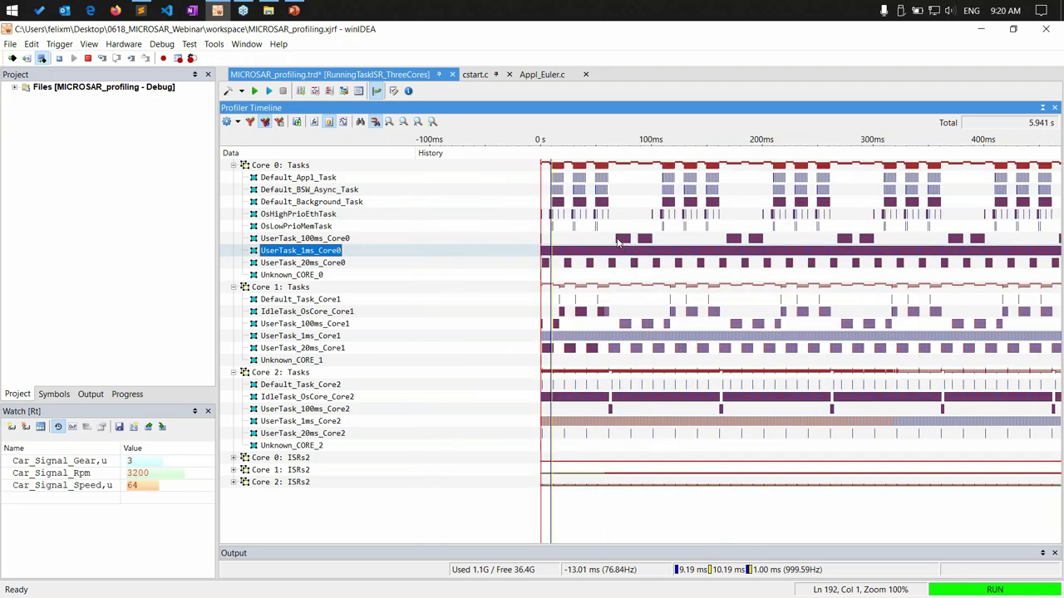
{"action": "left_click", "coordinate": [617, 242]}
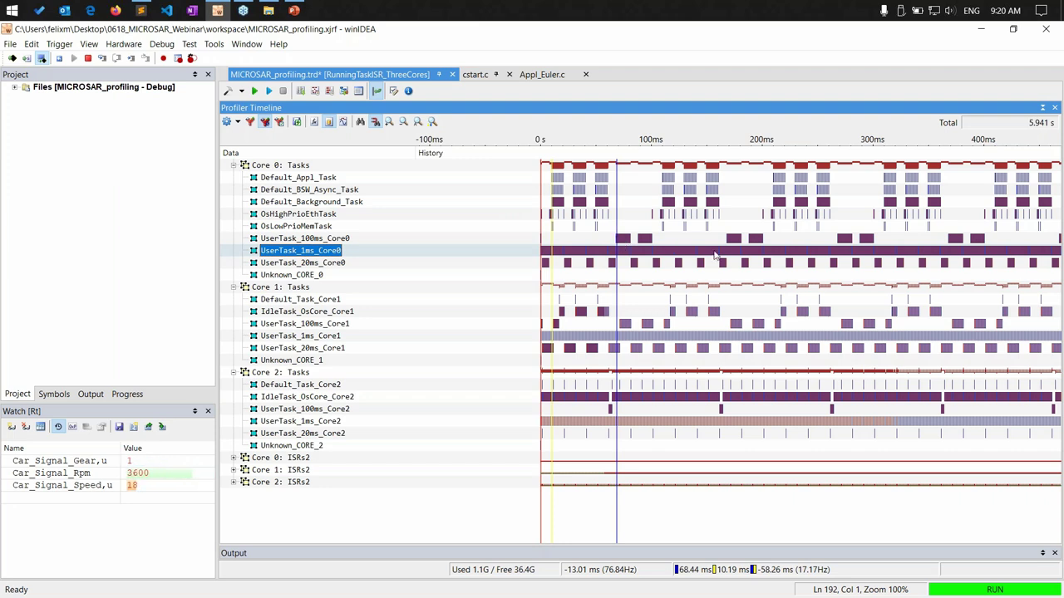
{"action": "right_click", "coordinate": [728, 242]}
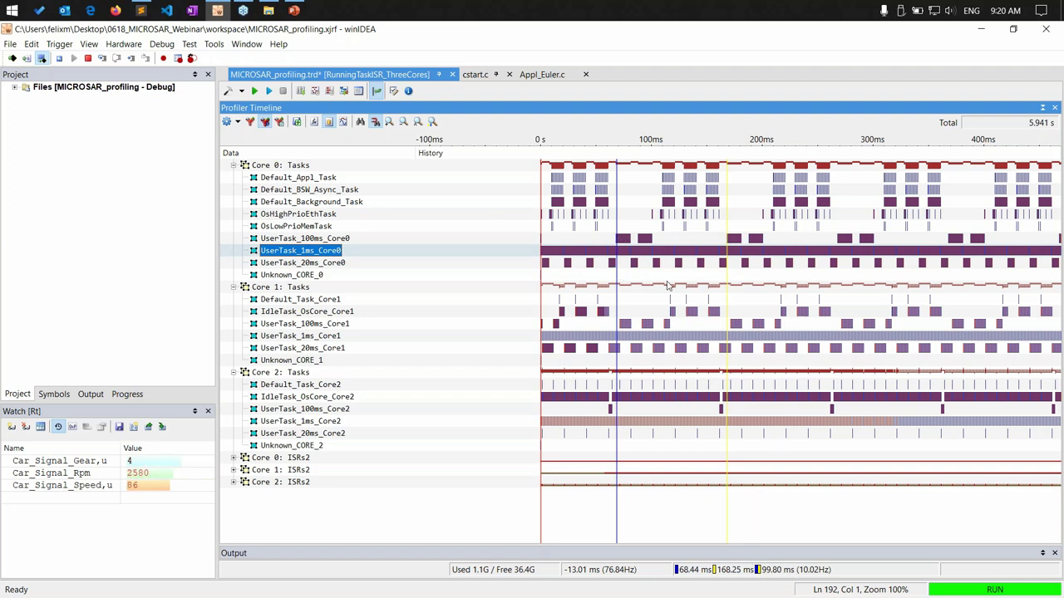
Examine how the 1 ms, 20 ms and 100 ms Core 0 tasks interrupt each other, placing a marker at about 68.19 ms.
{"action": "scroll", "coordinate": [616, 258], "scroll_direction": "up", "scroll_amount": 3}
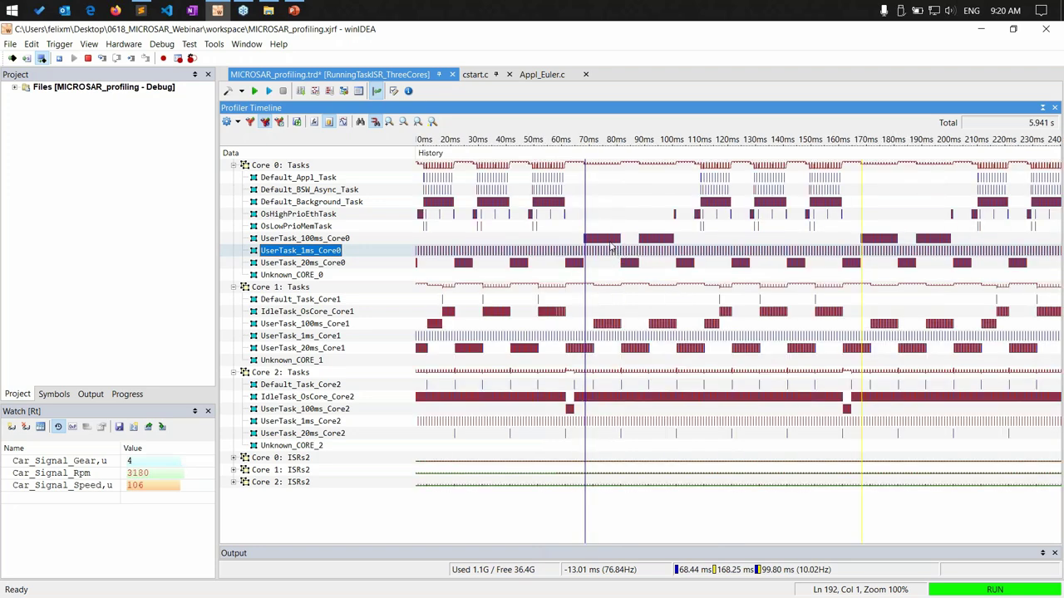
{"action": "scroll", "coordinate": [619, 250], "scroll_direction": "up", "scroll_amount": 3}
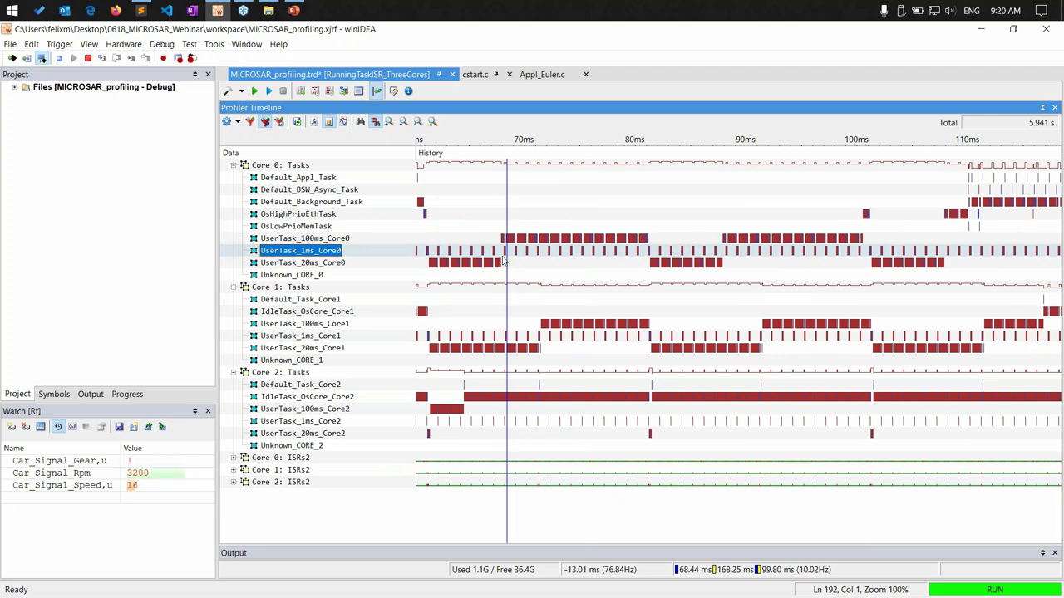
{"action": "scroll", "coordinate": [509, 258], "scroll_direction": "up", "scroll_amount": 2}
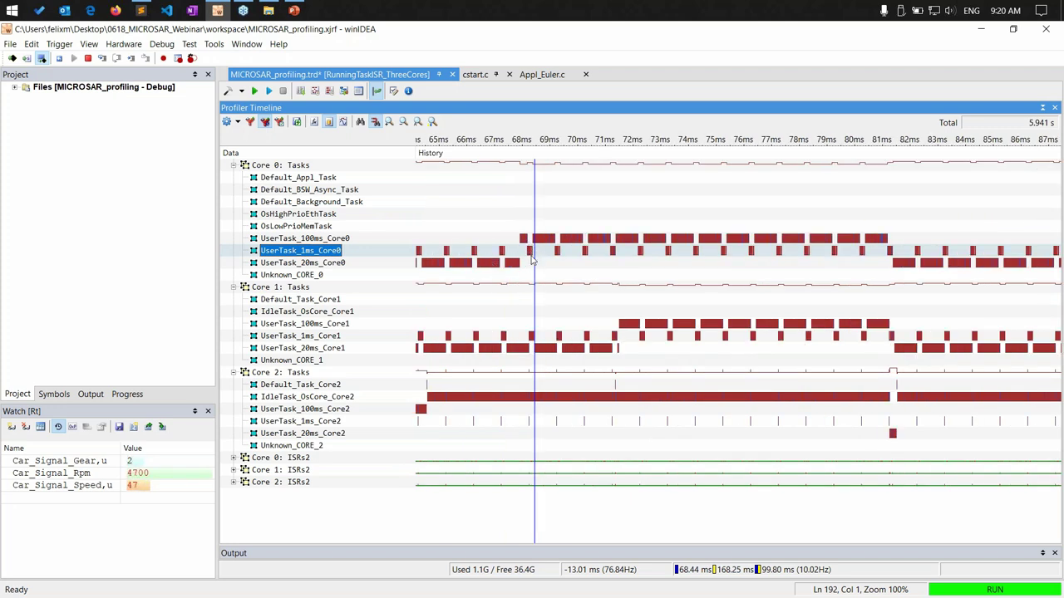
{"action": "left_click_drag", "start_coordinate": [912, 280], "coordinate": [854, 268]}
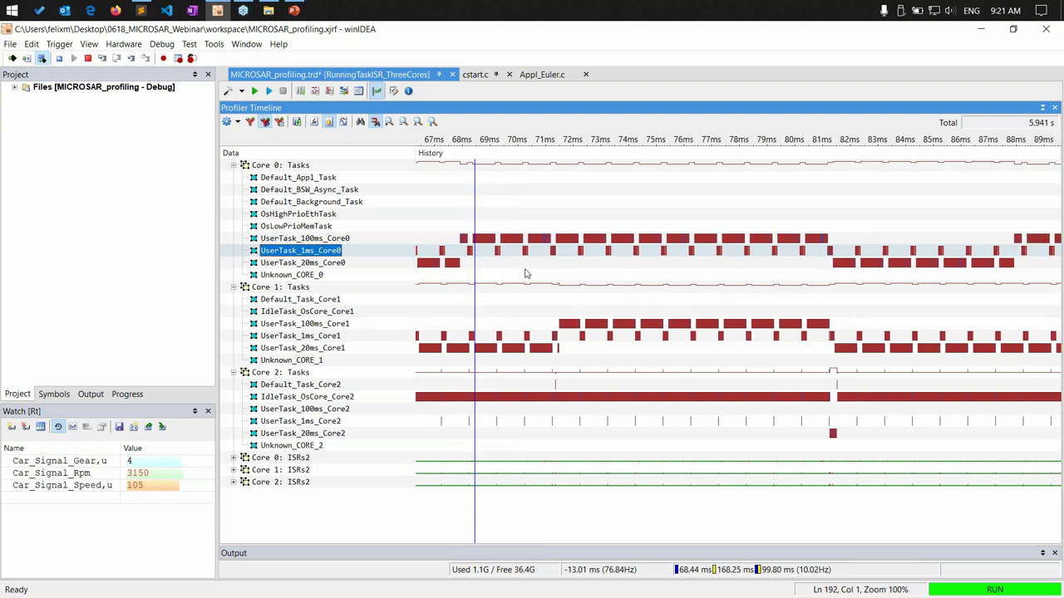
{"action": "scroll", "coordinate": [694, 279], "scroll_direction": "down", "scroll_amount": 2}
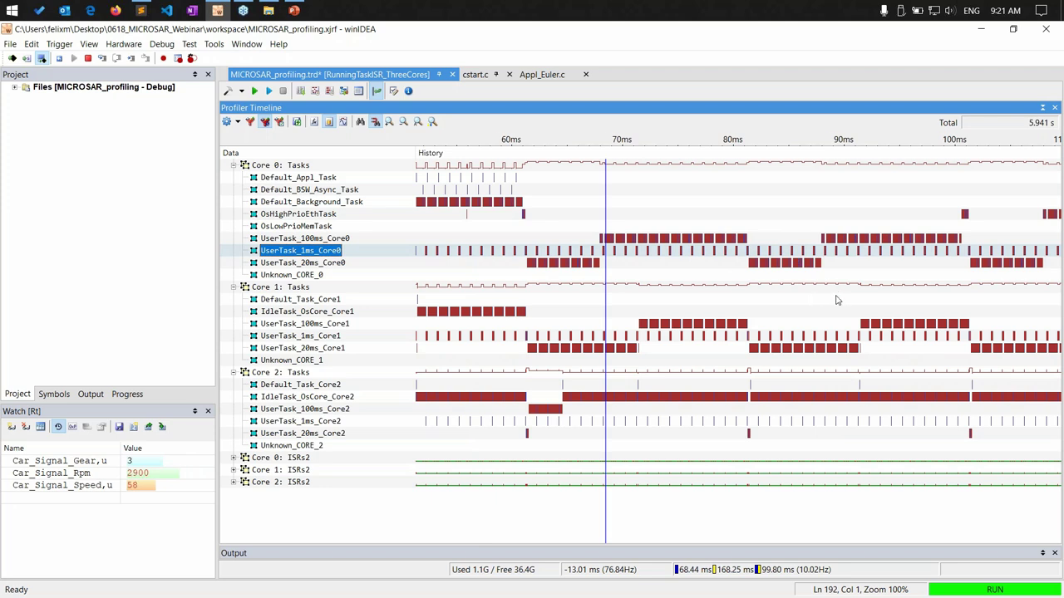
{"action": "left_click_drag", "start_coordinate": [835, 299], "coordinate": [770, 300]}
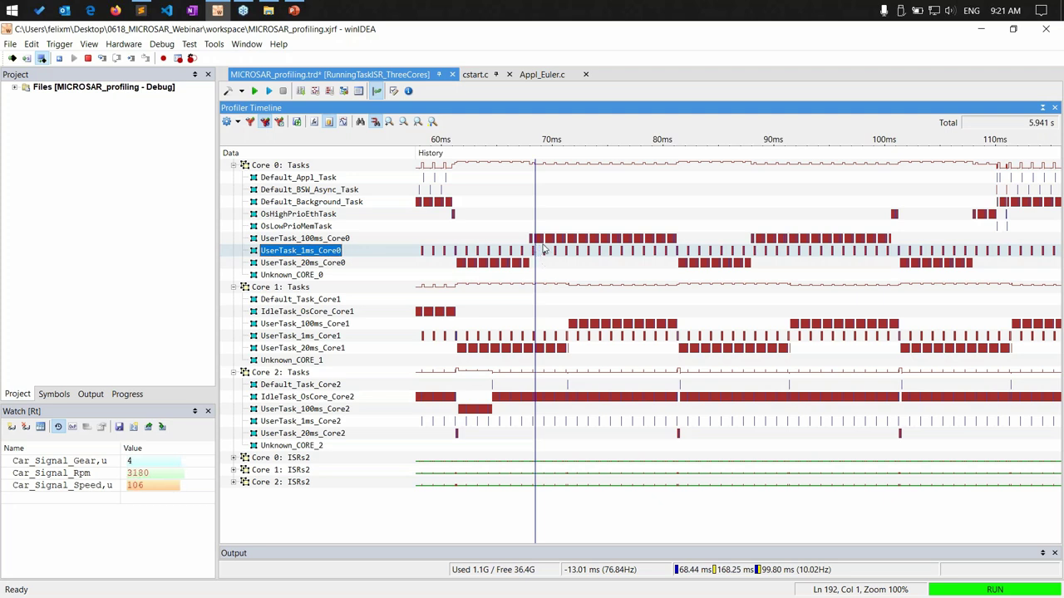
{"action": "scroll", "coordinate": [540, 249], "scroll_direction": "up", "scroll_amount": 5}
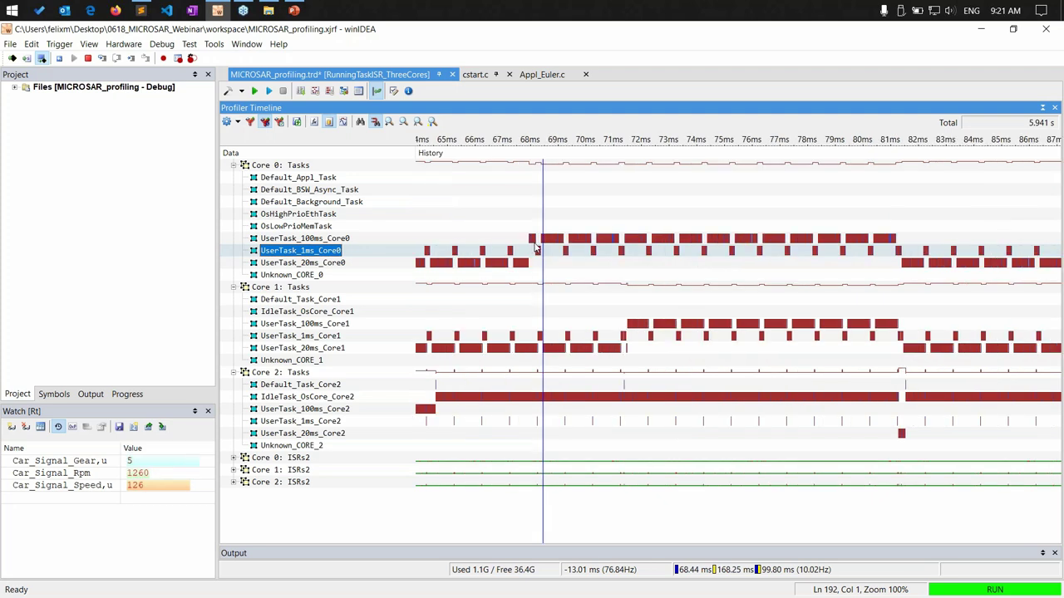
{"action": "left_click", "coordinate": [541, 265]}
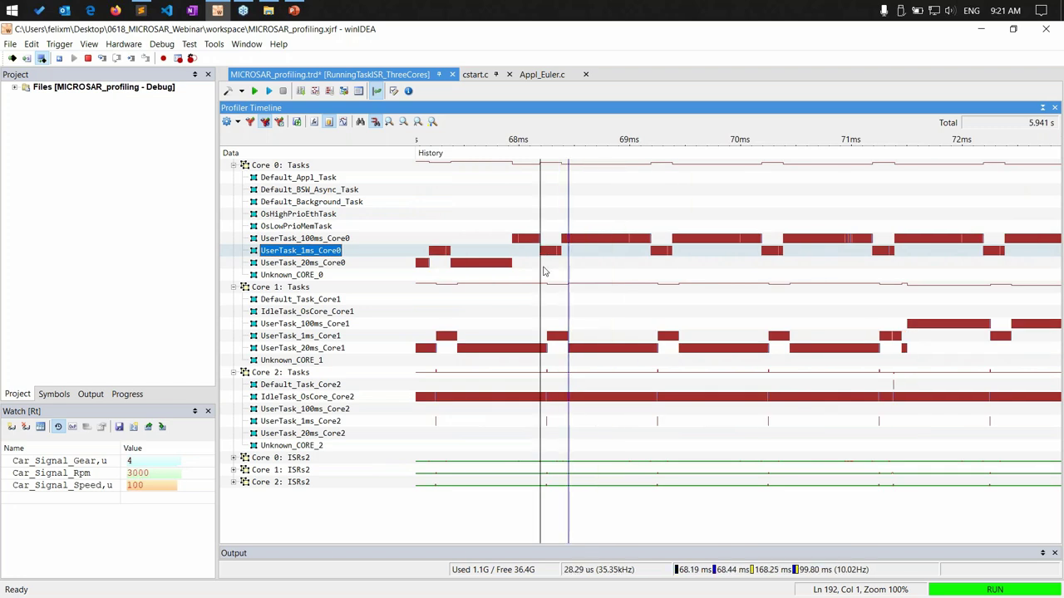
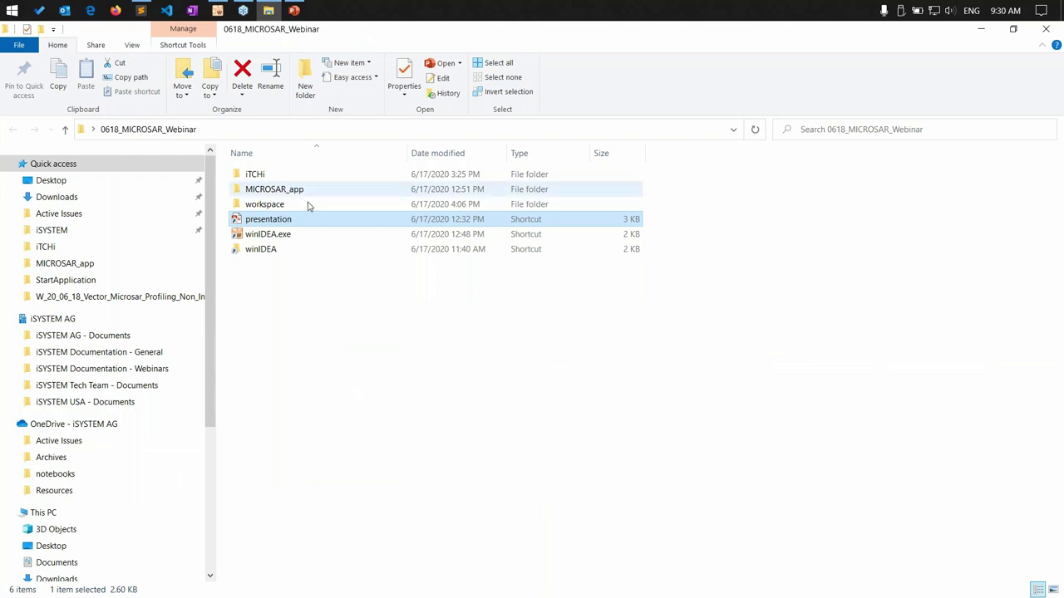
In File Explorer, open the scripts\itchi folder of the winIDEA installation through the winIDEA folder shortcut.
{"action": "double_click", "coordinate": [283, 251]}
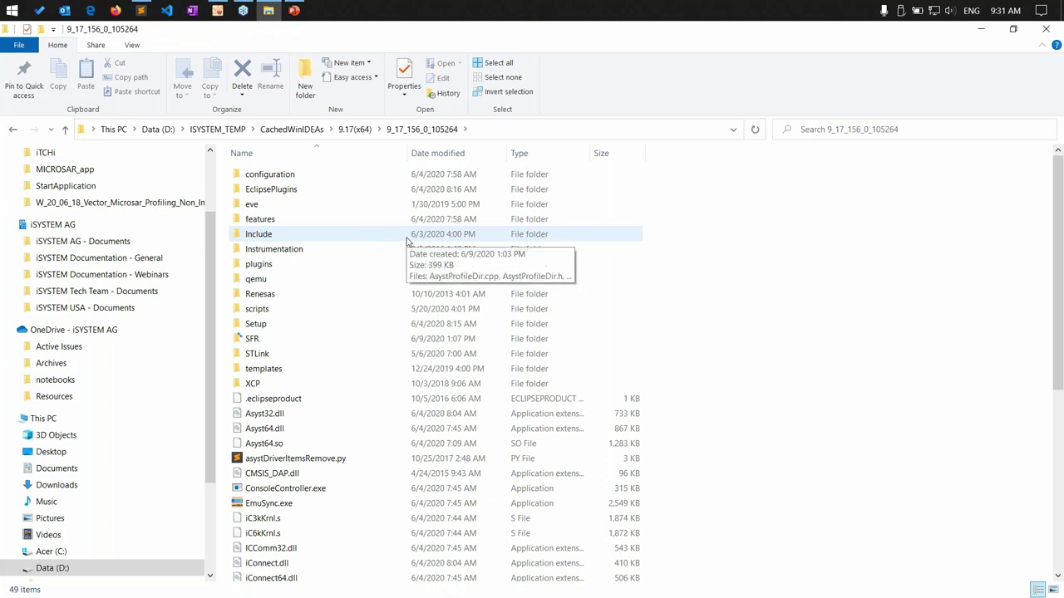
{"action": "double_click", "coordinate": [271, 311]}
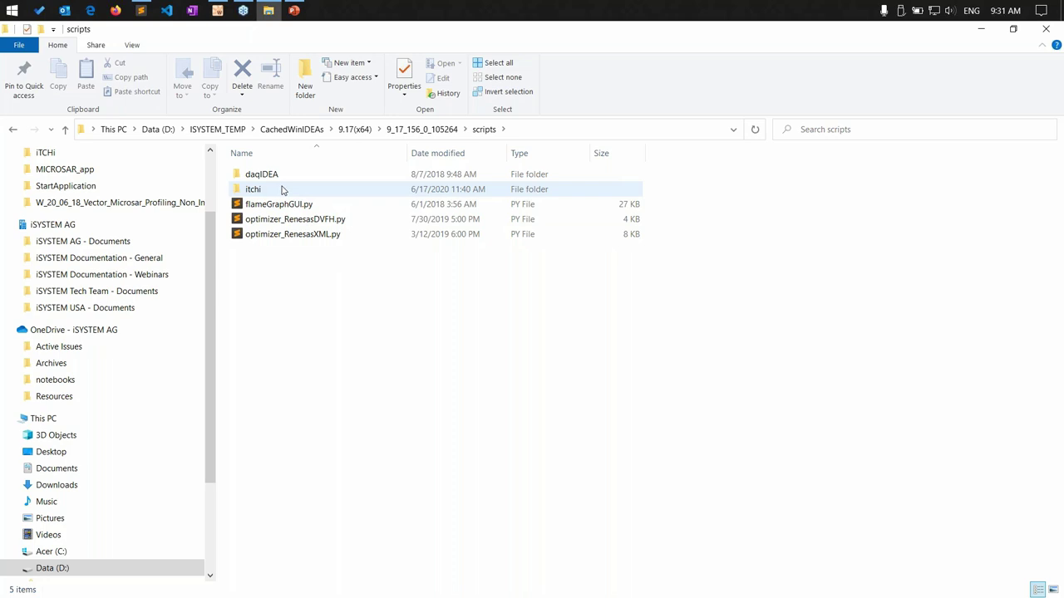
{"action": "mouse_move", "coordinate": [284, 192]}
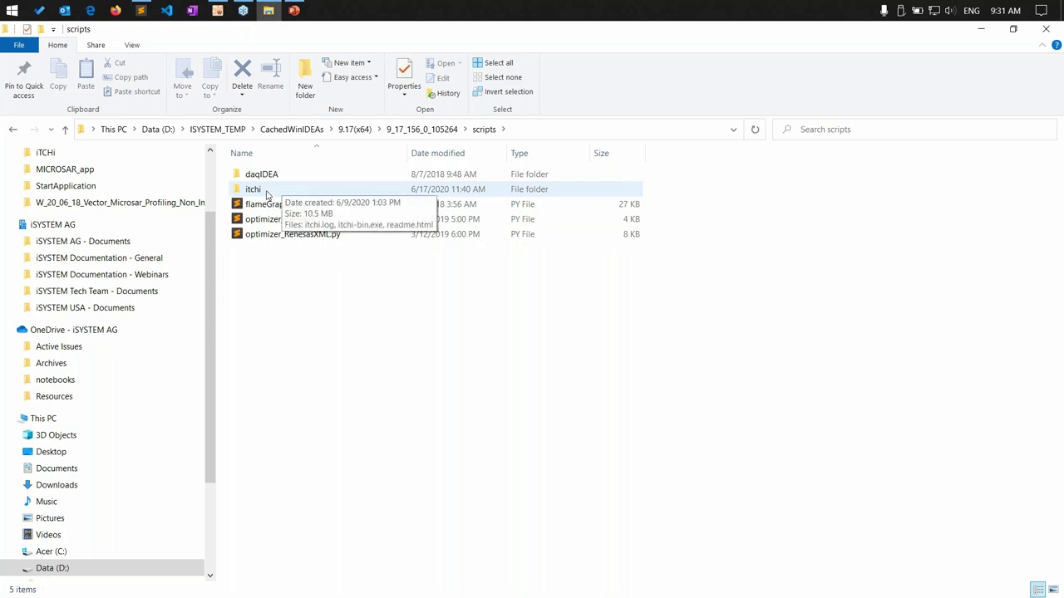
{"action": "double_click", "coordinate": [266, 192]}
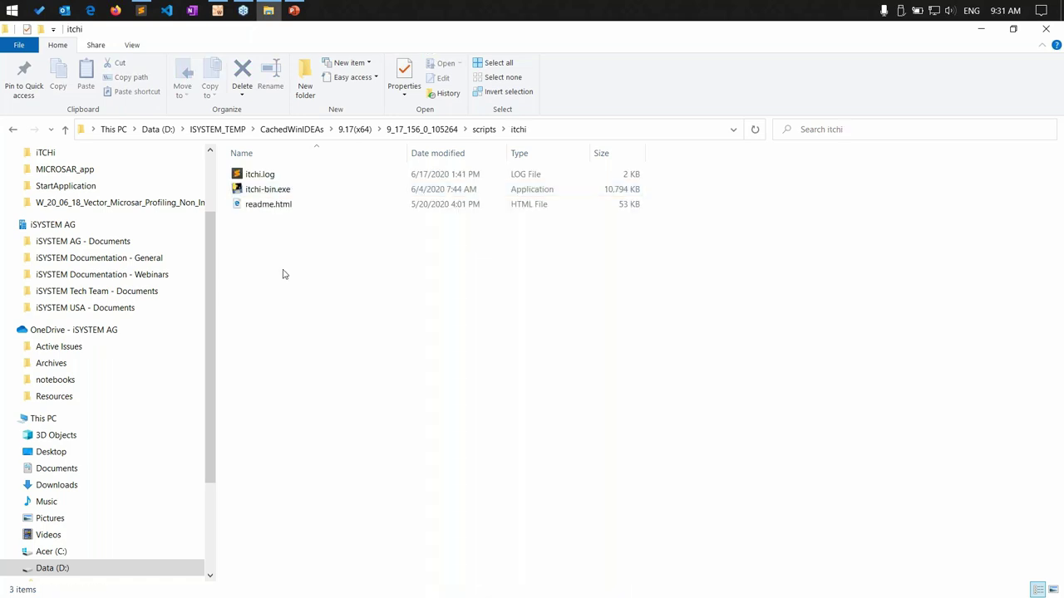
Copy the itchi-bin.exe application file in the itchi folder.
{"action": "left_click", "coordinate": [280, 192]}
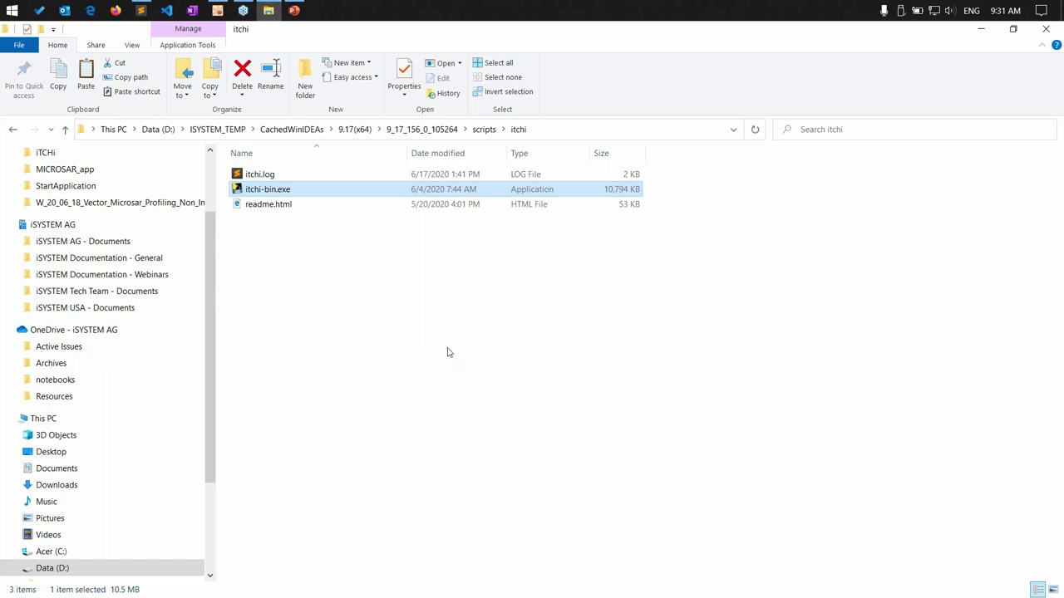
{"action": "left_click", "coordinate": [283, 205]}
{"action": "left_click", "coordinate": [285, 190]}
{"action": "right_click", "coordinate": [285, 189]}
{"action": "left_click", "coordinate": [335, 450]}
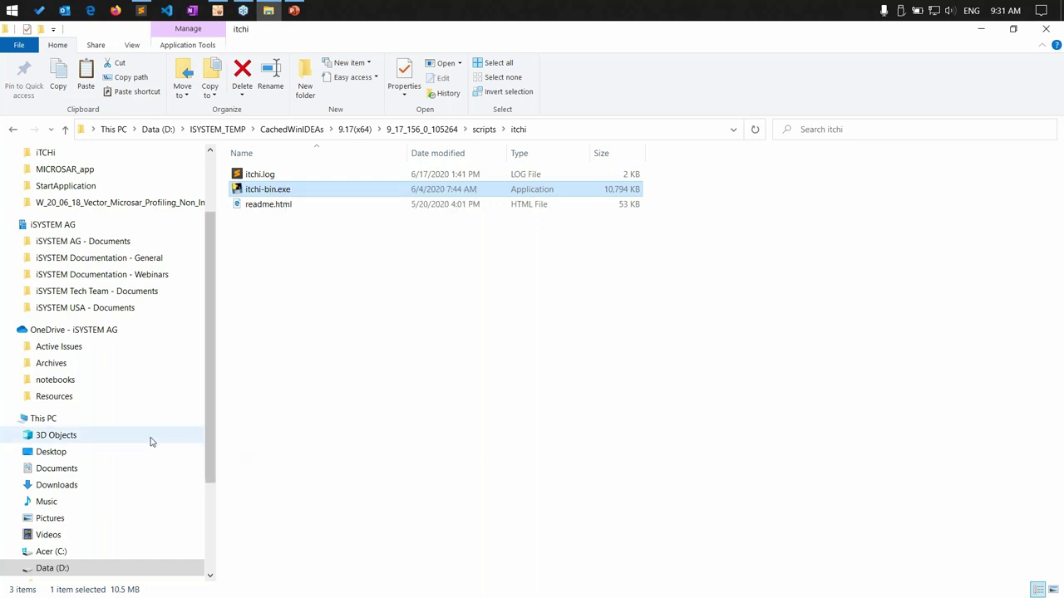
Paste itchi-bin.exe into the iTCHi folder inside the desktop's 0618_MICROSAR_Webinar folder, replacing the existing file.
{"action": "left_click", "coordinate": [61, 453]}
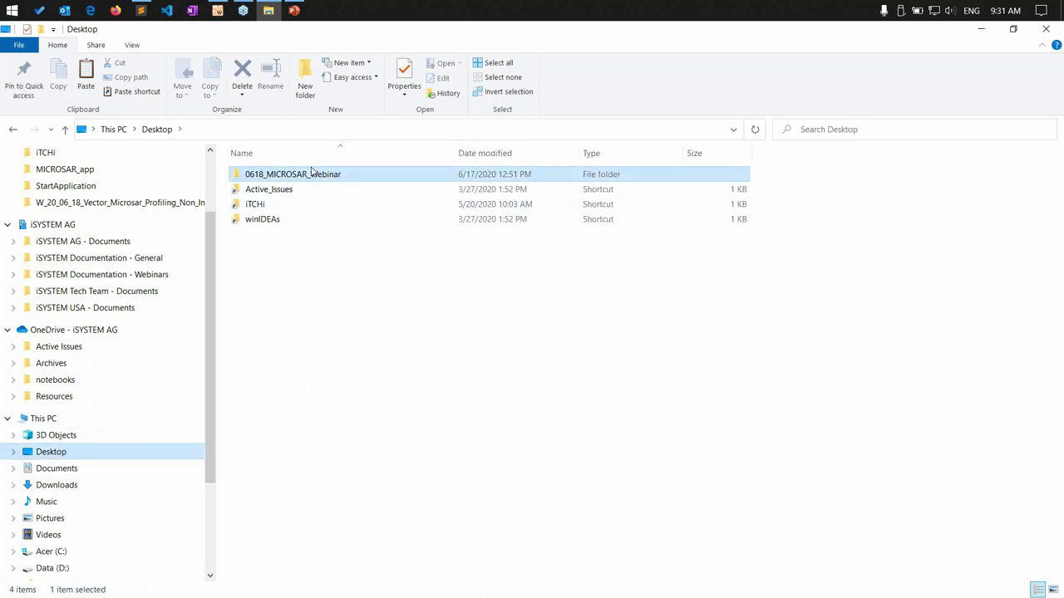
{"action": "double_click", "coordinate": [310, 173]}
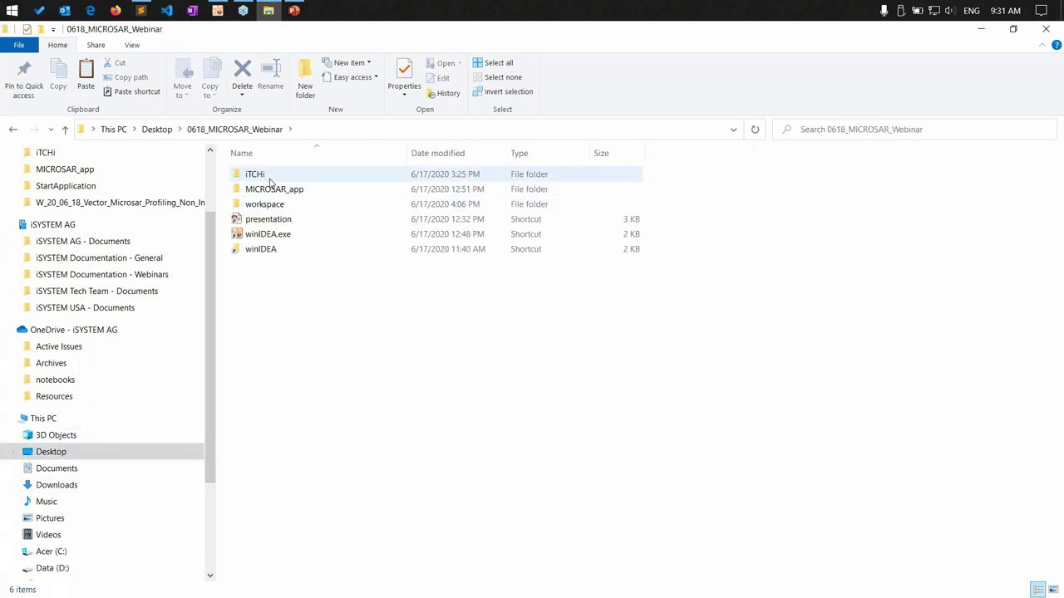
{"action": "double_click", "coordinate": [266, 177]}
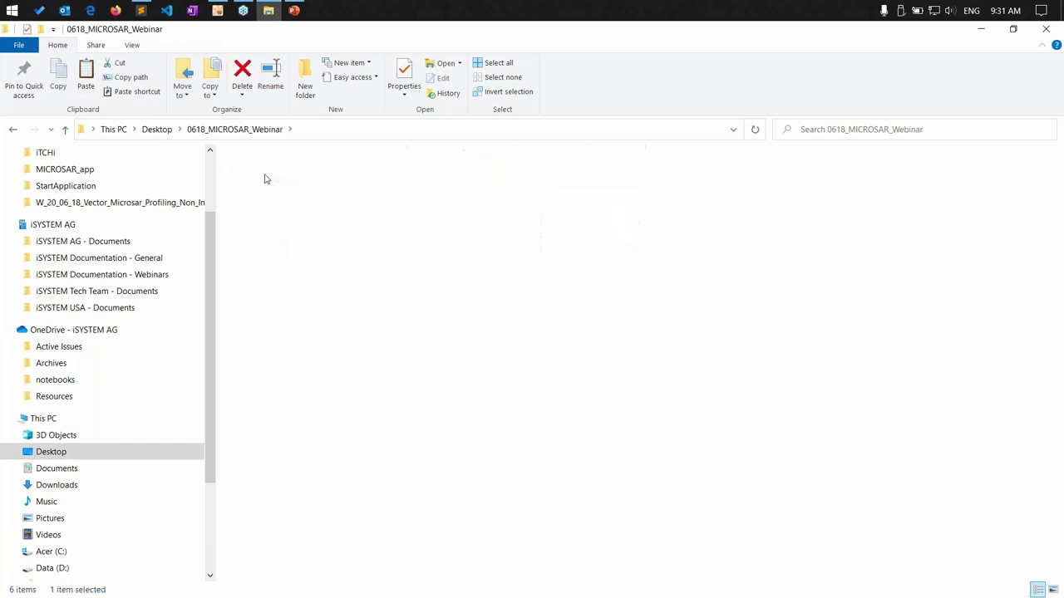
{"action": "key", "text": "ctrl+v"}
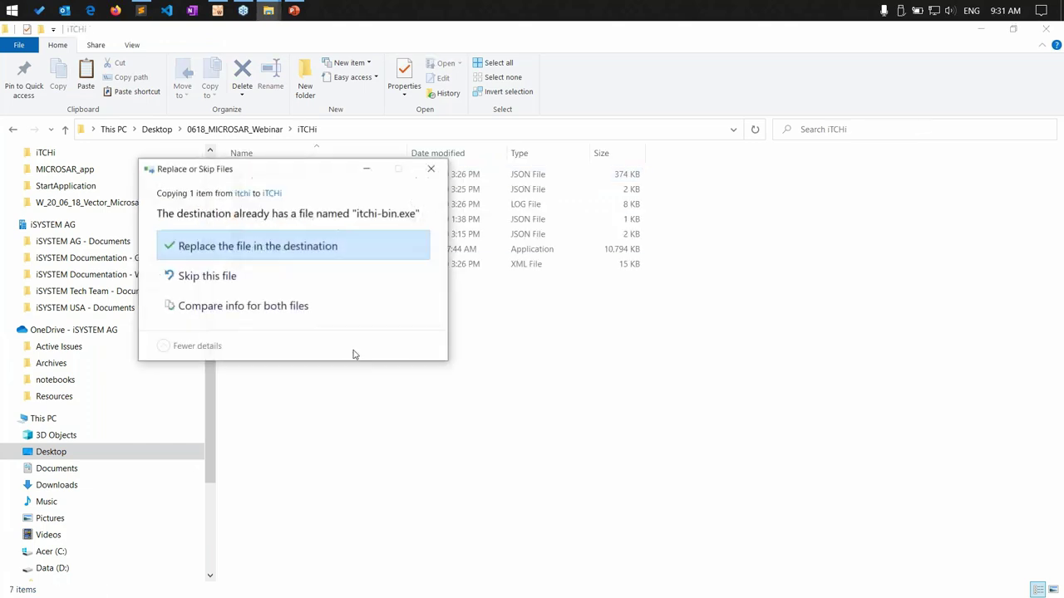
{"action": "left_click", "coordinate": [259, 253]}
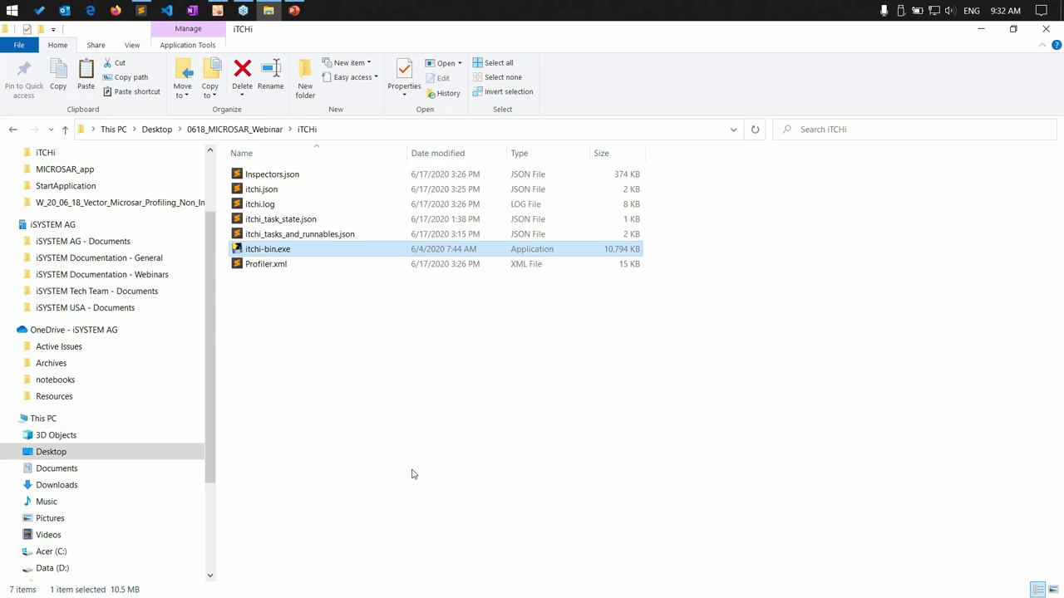
Open a PowerShell window in the iTCHi folder and maximize it.
{"action": "right_click", "coordinate": [330, 249]}
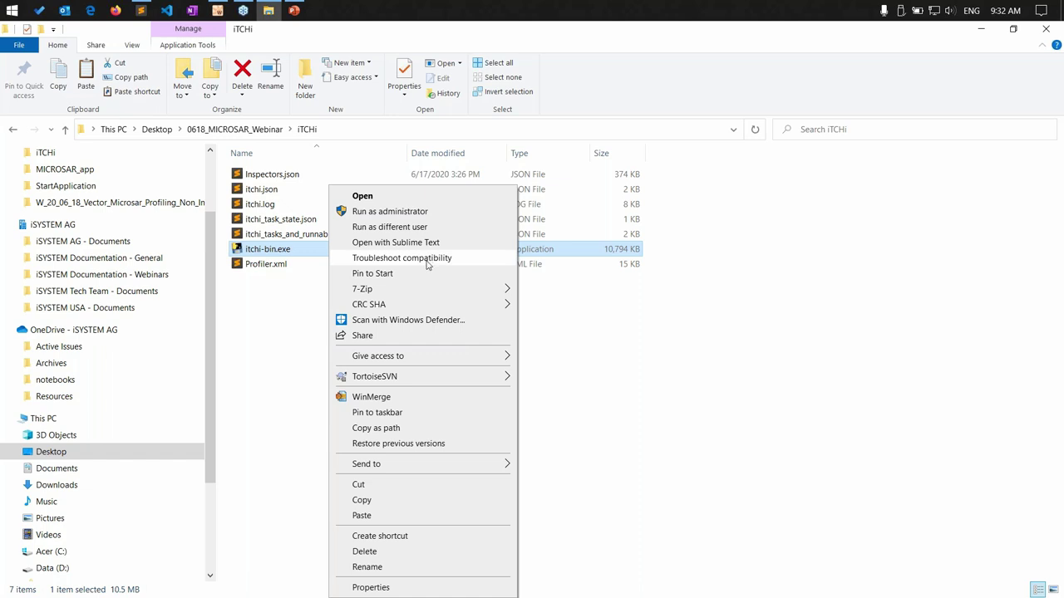
{"action": "left_click", "coordinate": [715, 379]}
{"action": "right_click", "coordinate": [730, 211]}
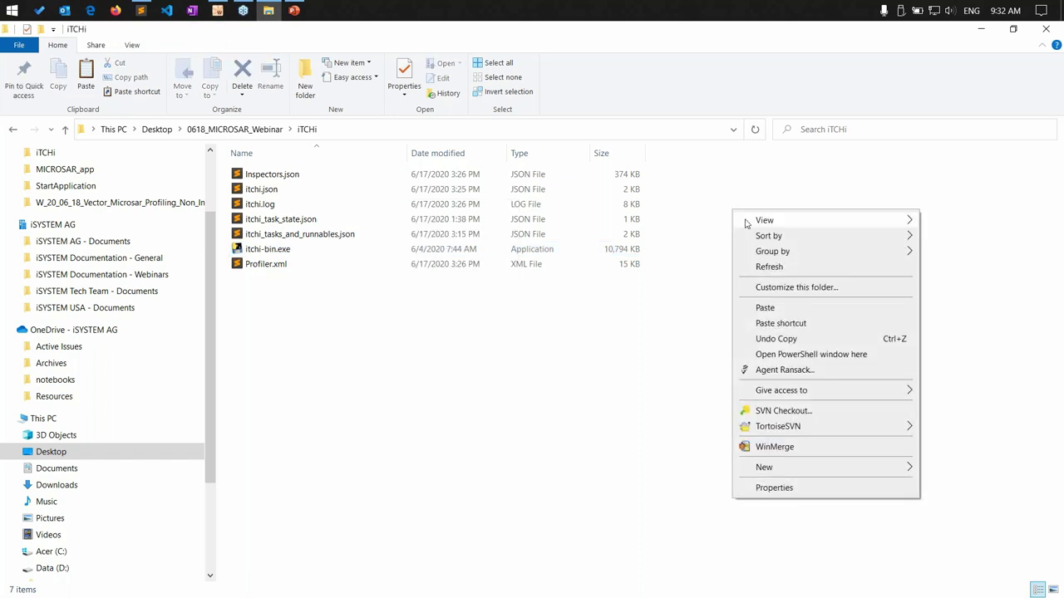
{"action": "left_click", "coordinate": [802, 355]}
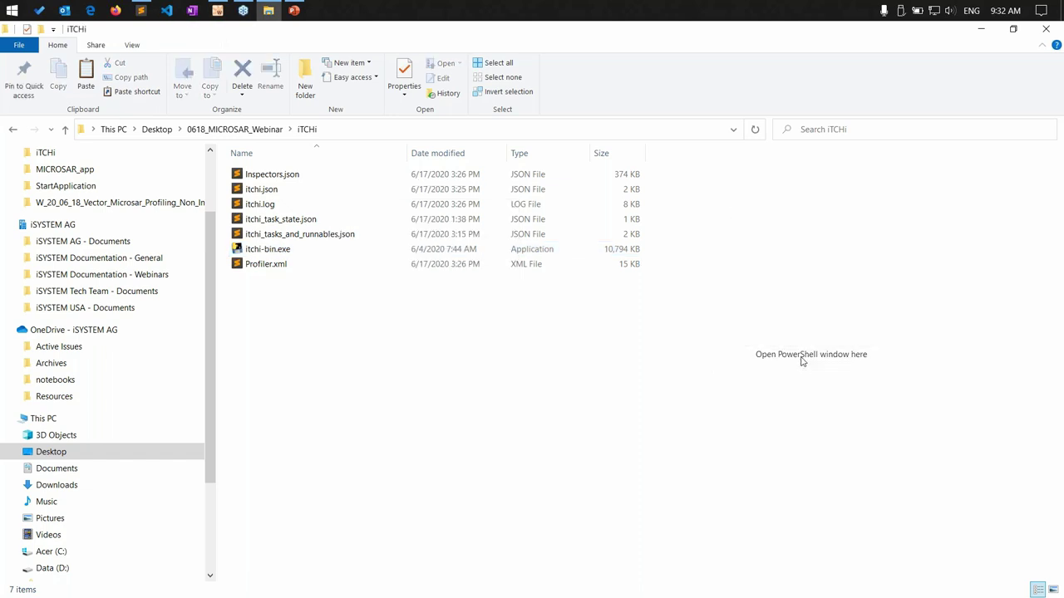
{"action": "key", "text": "super+Up"}
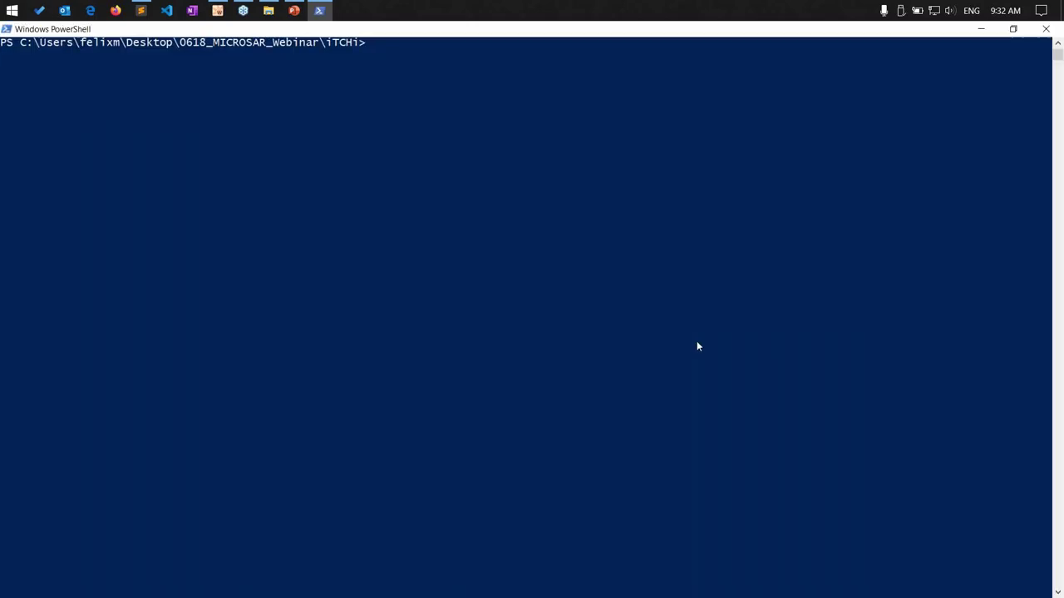
Run .\itchi-bin.exe without arguments in PowerShell to list its command-line options.
{"action": "type", "text": "./ti"}
{"action": "key", "text": "BackSpace"}
{"action": "type", "text": "it"}
{"action": "key", "text": "Tab"}
{"action": "key", "text": "BackSpace"}
{"action": "key", "text": "BackSpace"}
{"action": "key", "text": "BackSpace"}
{"action": "key", "text": "BackSpace"}
{"action": "key", "text": "BackSpace"}
{"action": "type", "text": "_t"}
{"action": "key", "text": "Tab"}
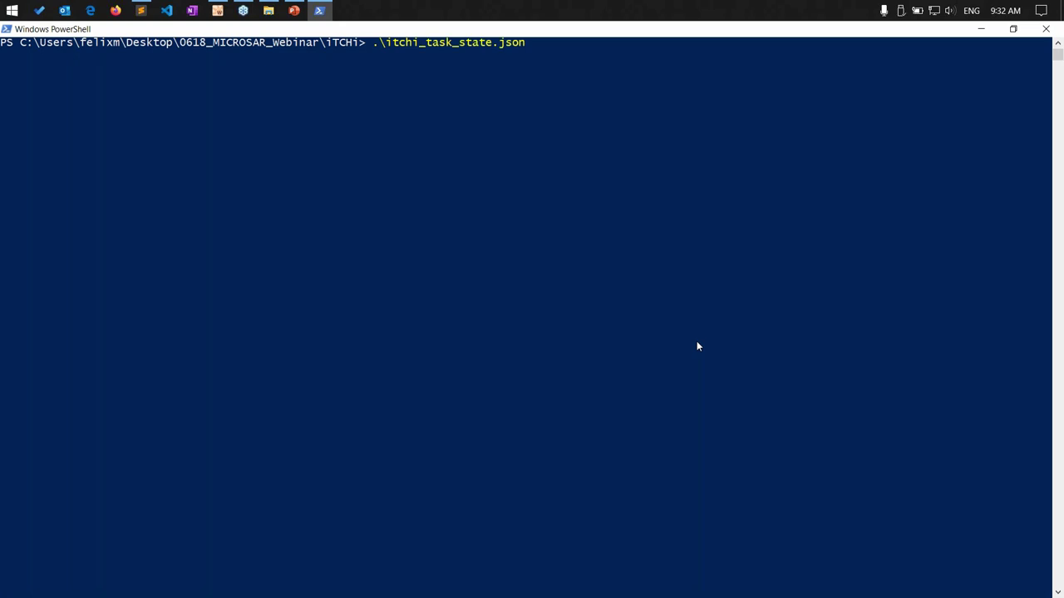
{"action": "key", "text": "Tab"}
{"action": "key", "text": "Tab"}
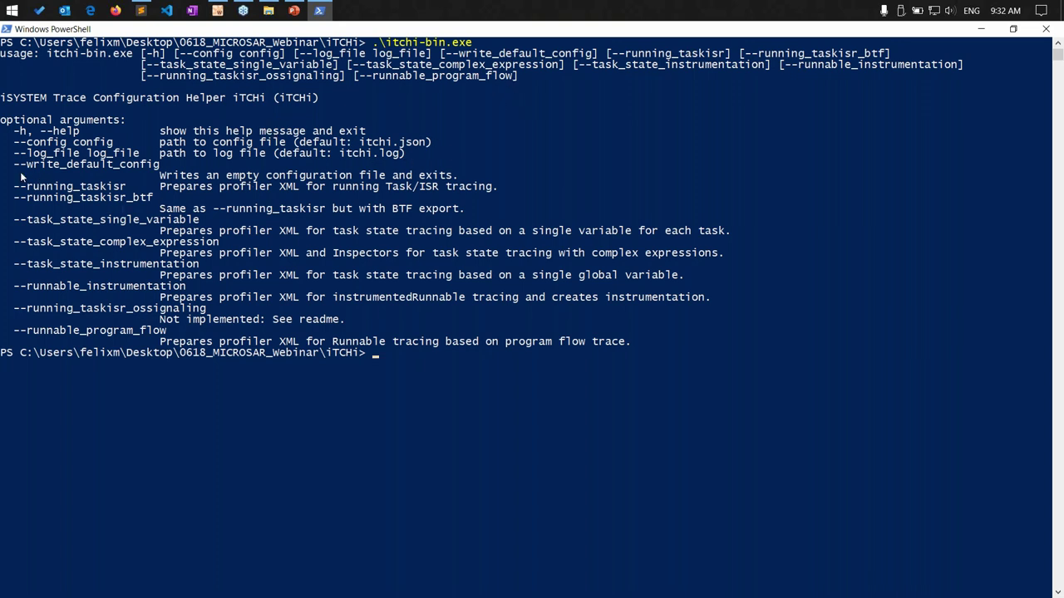
Try to generate an empty configuration file by running .\itchi-bin.exe --write_default_config.
{"action": "left_click_drag", "start_coordinate": [13, 169], "coordinate": [159, 171]}
{"action": "key", "text": "Return"}
{"action": "key", "text": "Up"}
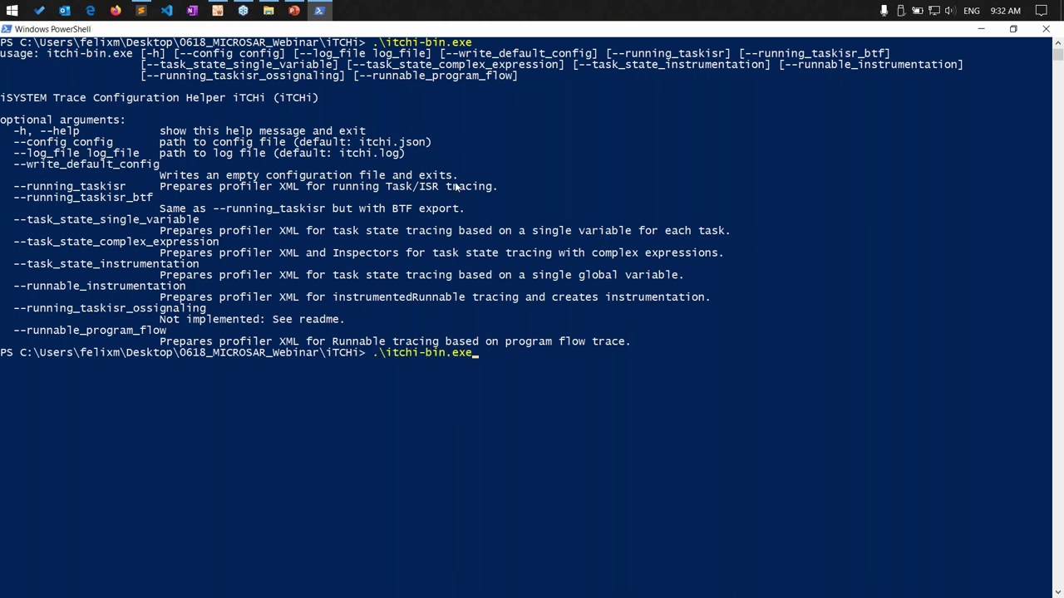
{"action": "type", "text": "--write_default_confi"}
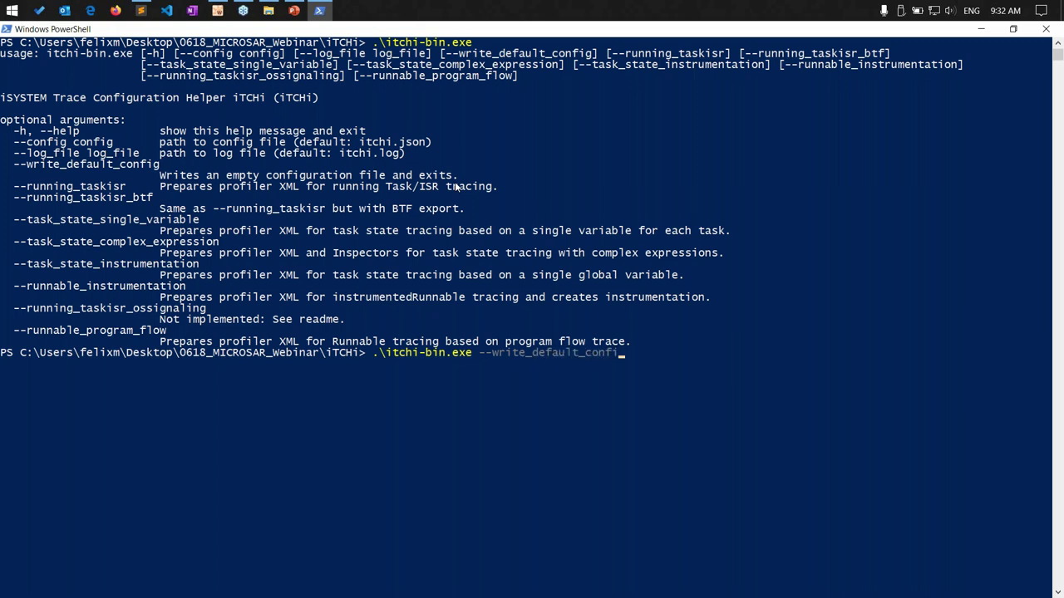
{"action": "type", "text": "g"}
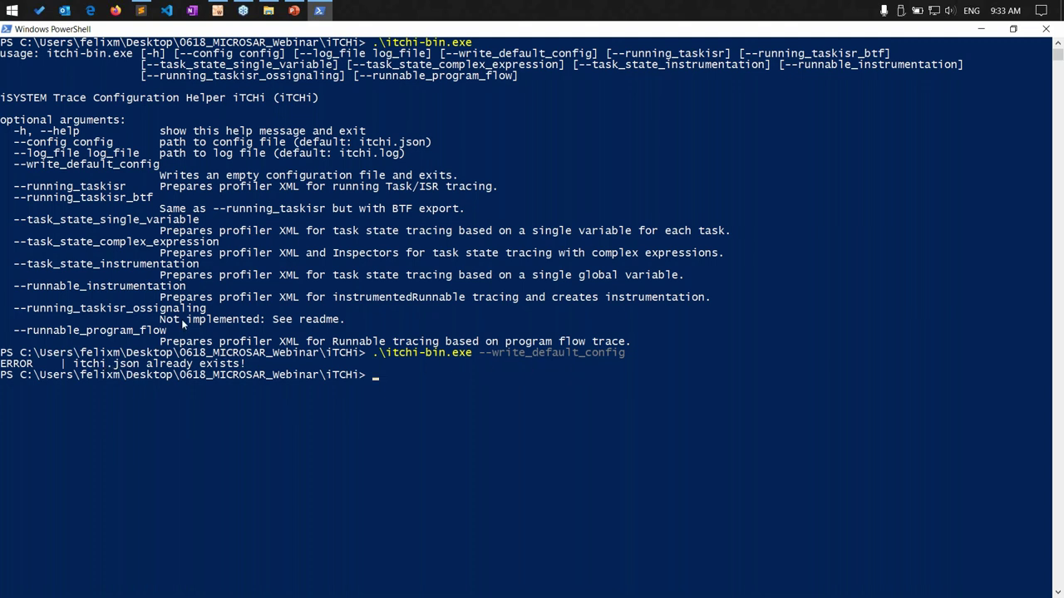
Open itchi.json and itchi_task_state.json from the iTCHi folder in Sublime Text.
{"action": "left_click", "coordinate": [269, 11]}
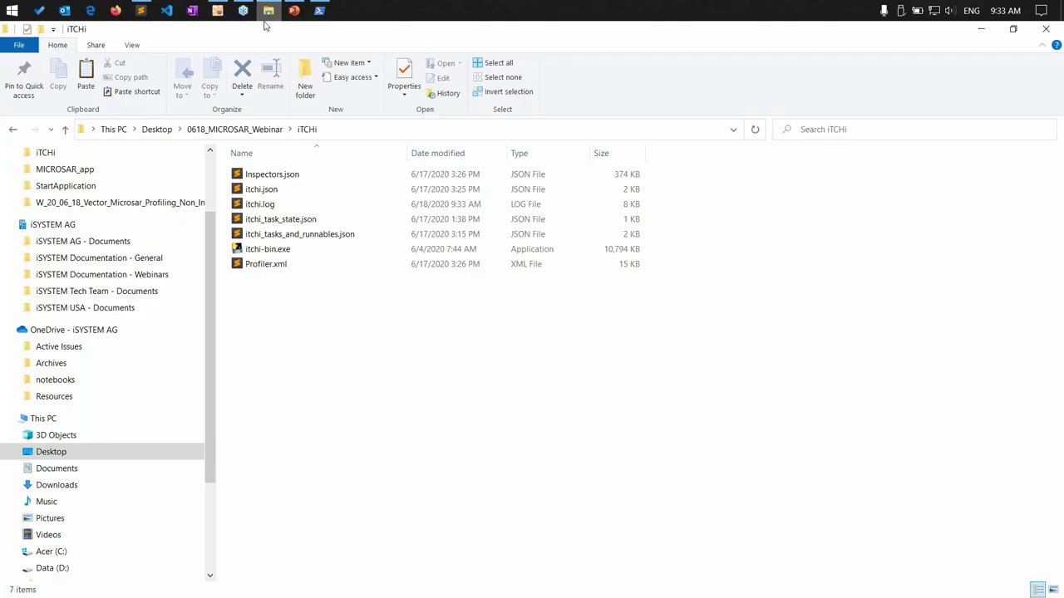
{"action": "double_click", "coordinate": [293, 189]}
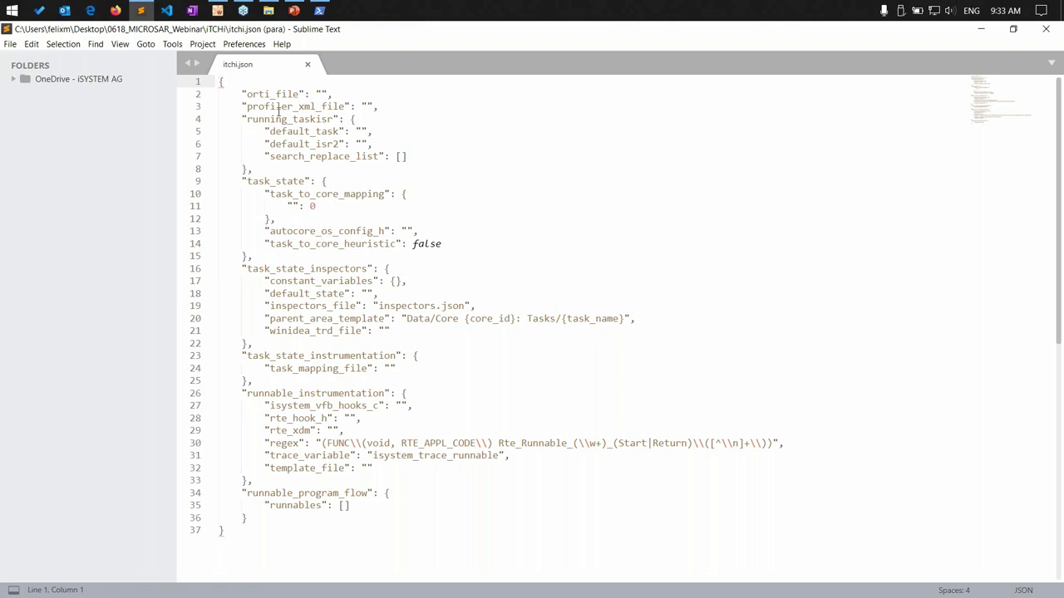
{"action": "left_click", "coordinate": [269, 10]}
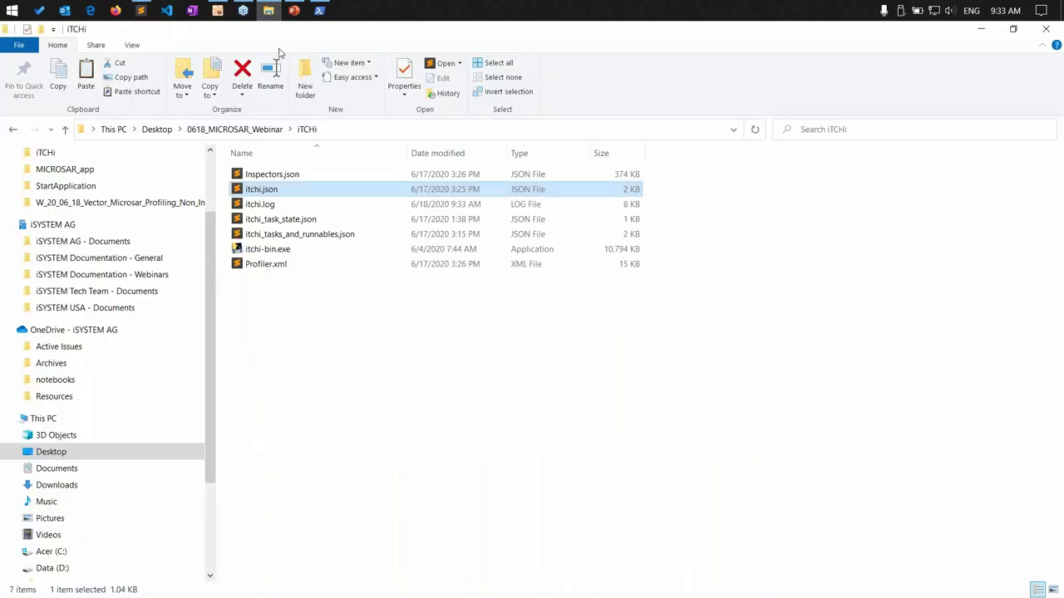
{"action": "double_click", "coordinate": [300, 221]}
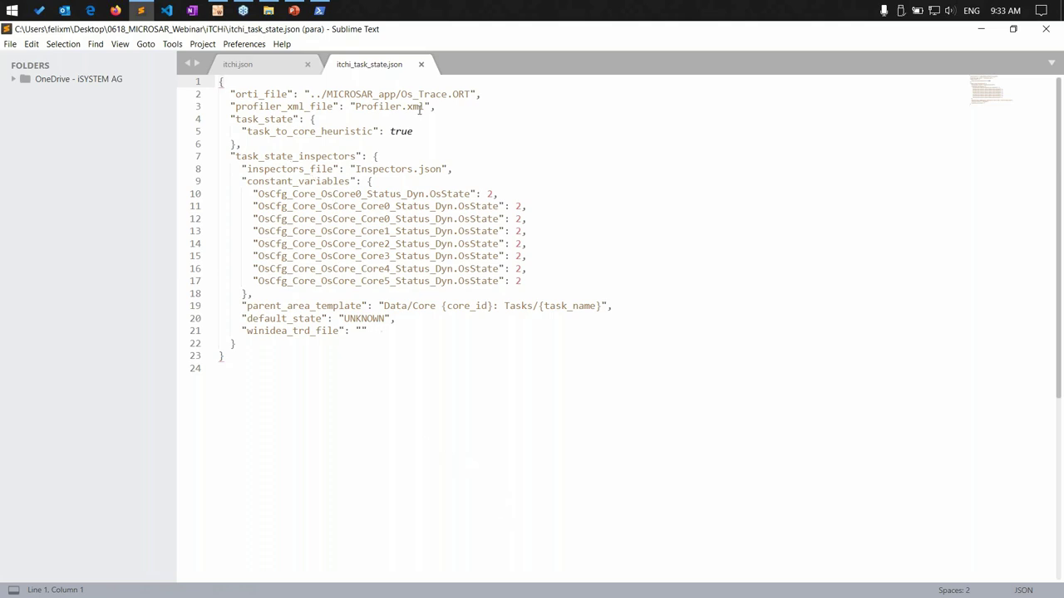
Examine the orti_file, profiler_xml_file, task_to_core_heuristic and inspectors_file settings in itchi_task_state.json.
{"action": "double_click", "coordinate": [260, 93]}
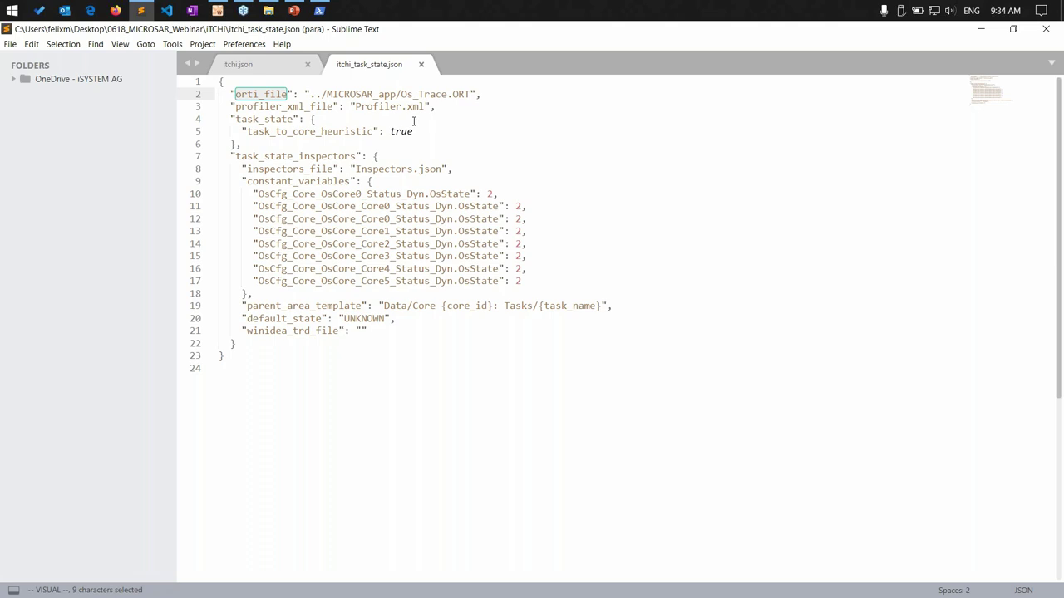
{"action": "double_click", "coordinate": [266, 106]}
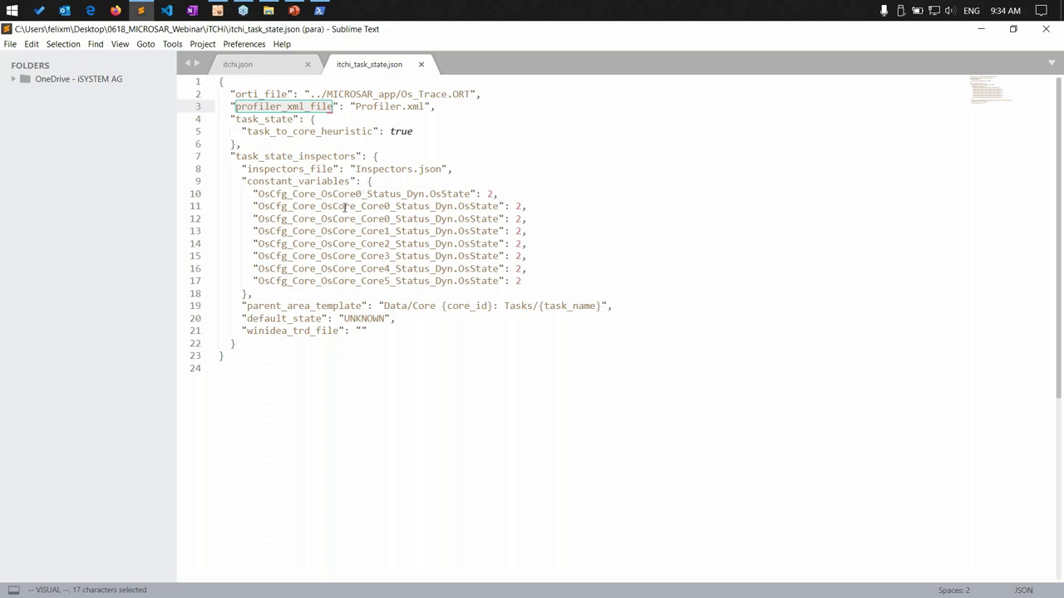
{"action": "left_click", "coordinate": [292, 131]}
{"action": "double_click", "coordinate": [292, 131]}
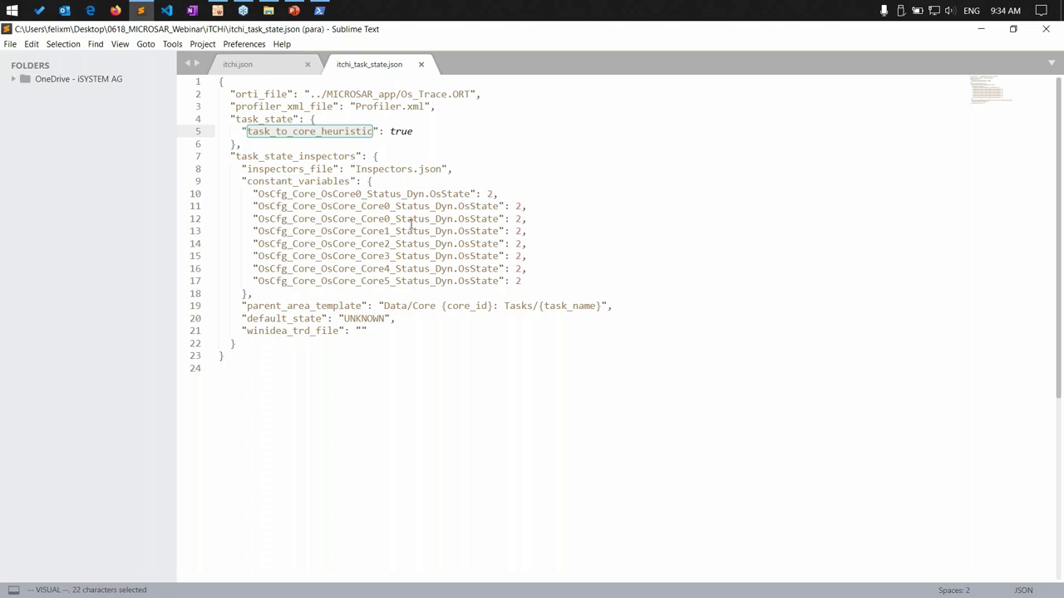
{"action": "double_click", "coordinate": [381, 169]}
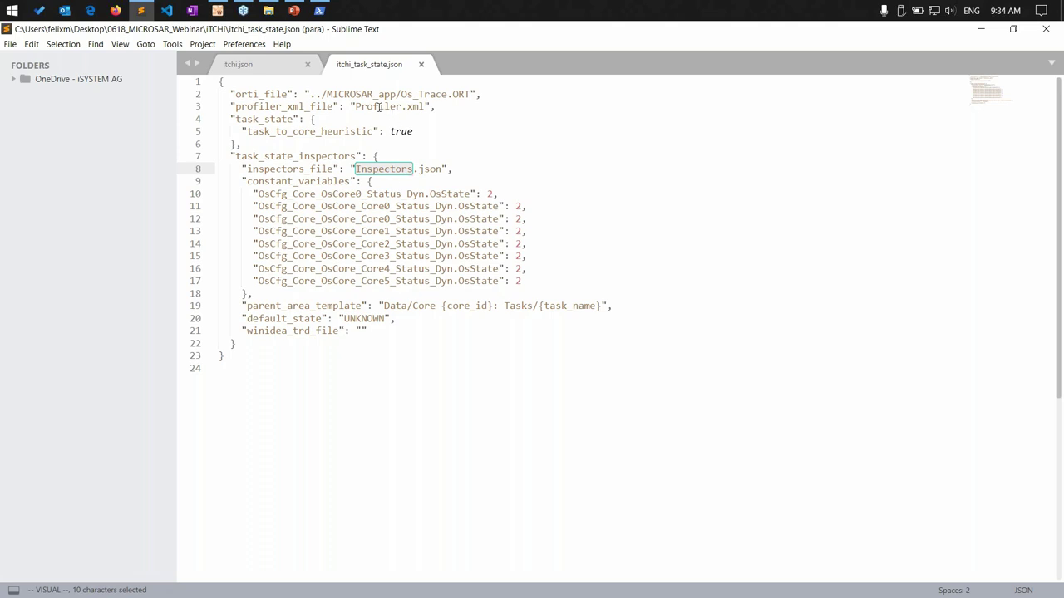
{"action": "left_click", "coordinate": [394, 169]}
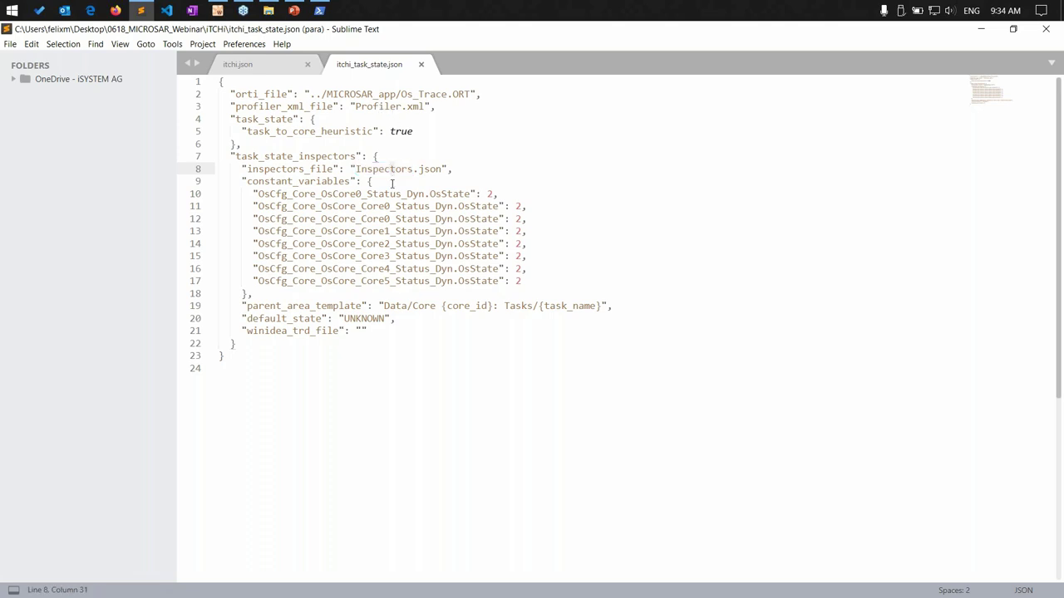
{"action": "double_click", "coordinate": [394, 166]}
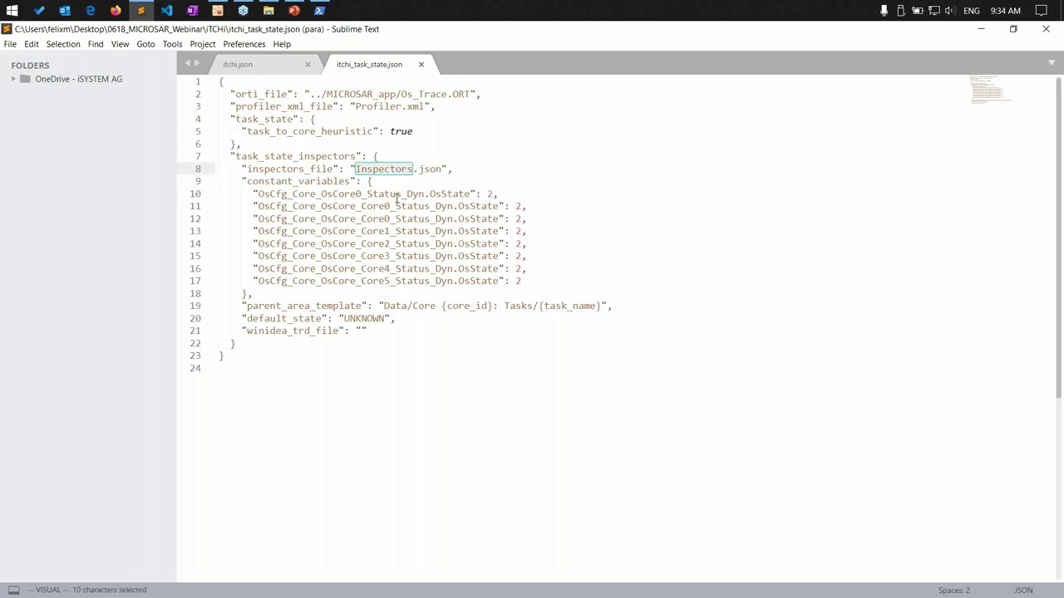
{"action": "left_click", "coordinate": [432, 169]}
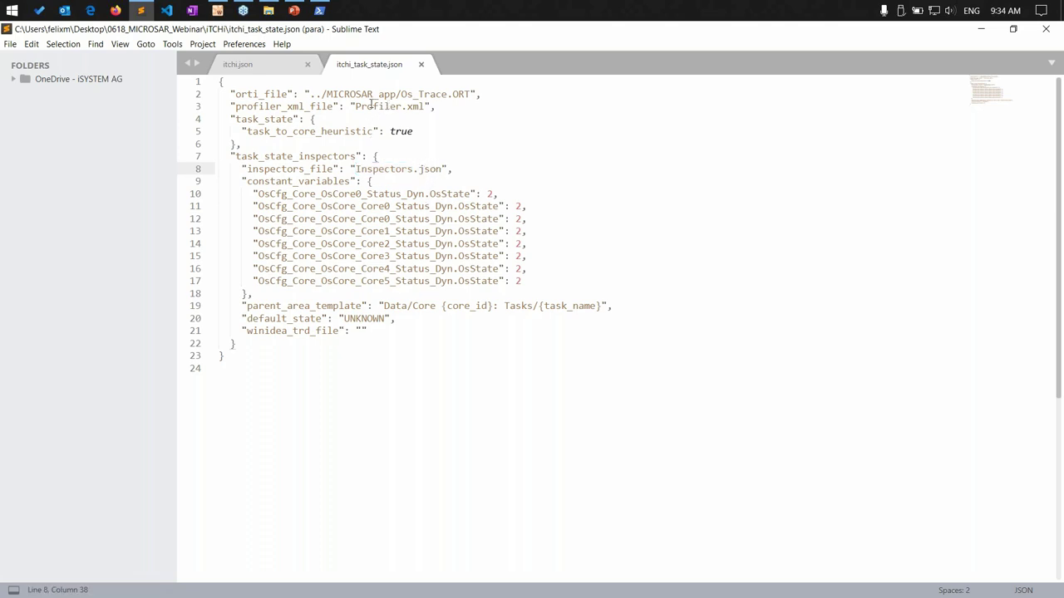
{"action": "left_click", "coordinate": [371, 104]}
{"action": "left_click", "coordinate": [377, 170]}
In File Explorer, locate itchi-bin.exe, itchi_task_state.json, Inspectors.json and Profiler.xml in the iTCHi folder.
{"action": "left_click", "coordinate": [274, 13]}
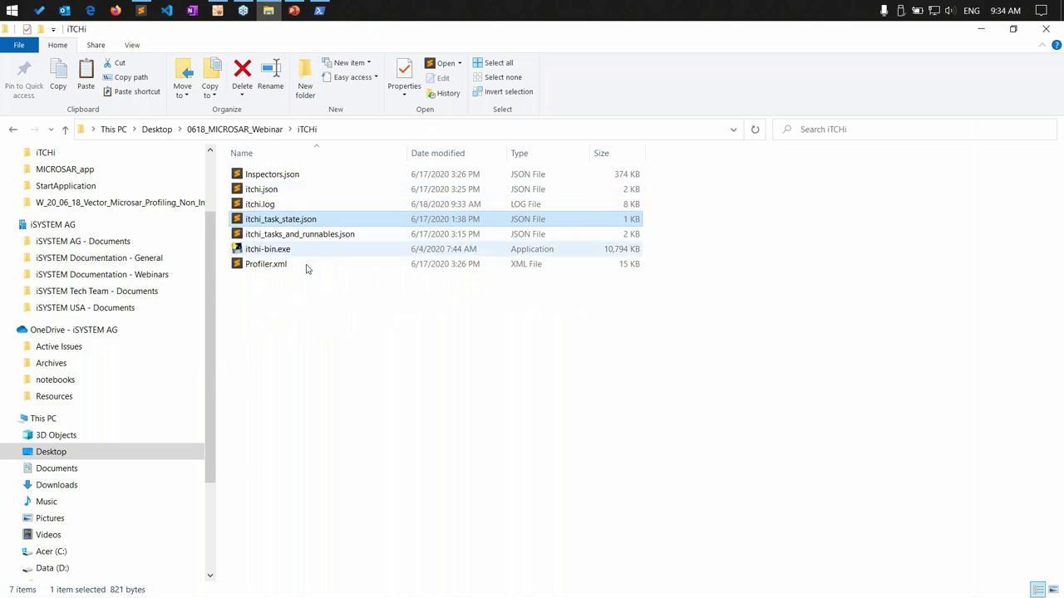
{"action": "left_click", "coordinate": [295, 320]}
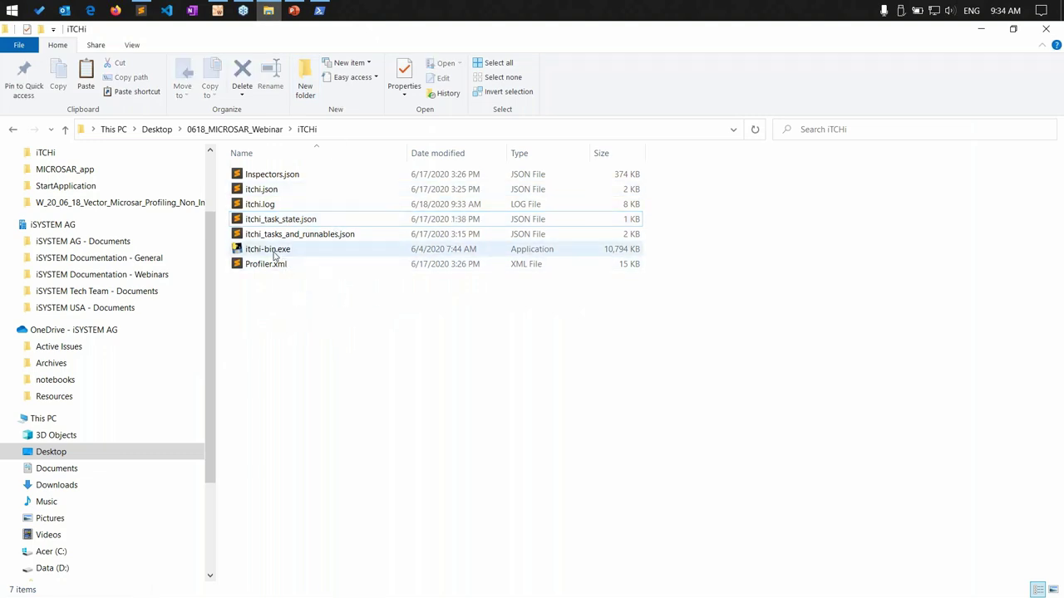
{"action": "left_click", "coordinate": [275, 251]}
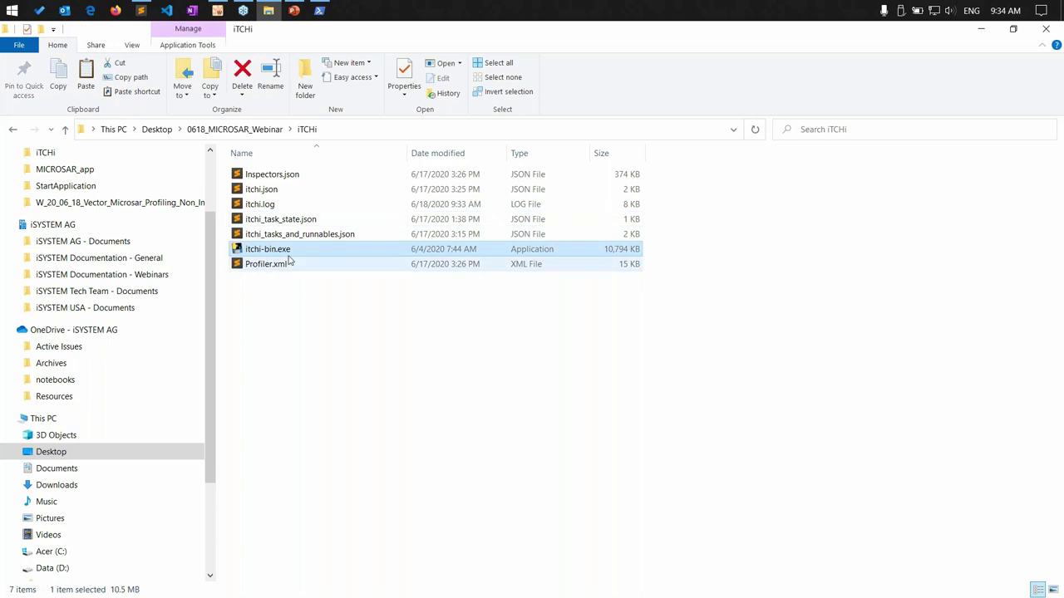
{"action": "left_click", "coordinate": [278, 219]}
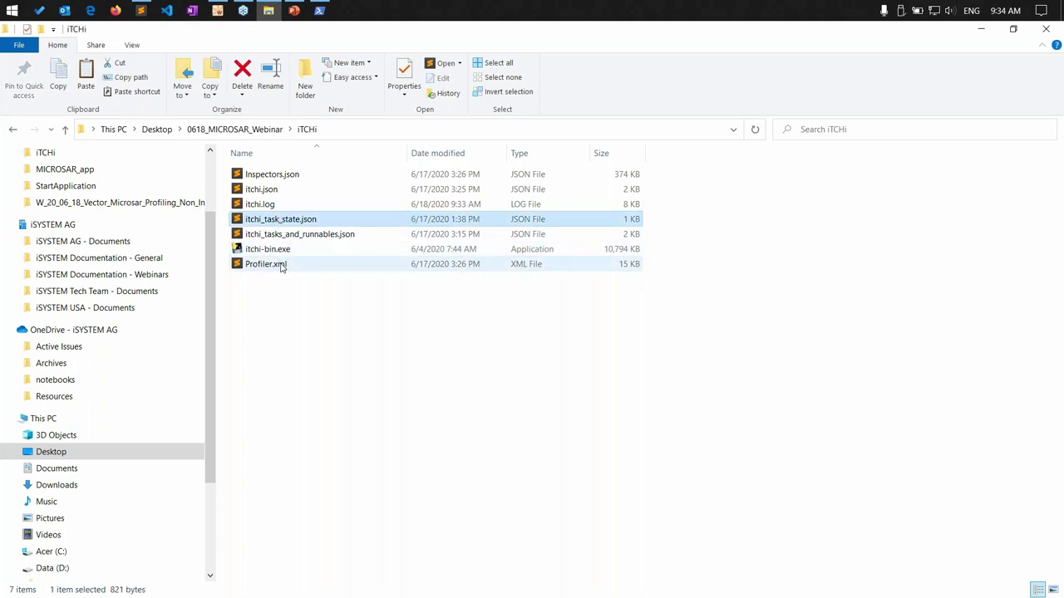
{"action": "left_click", "coordinate": [291, 176]}
{"action": "left_click", "coordinate": [276, 269]}
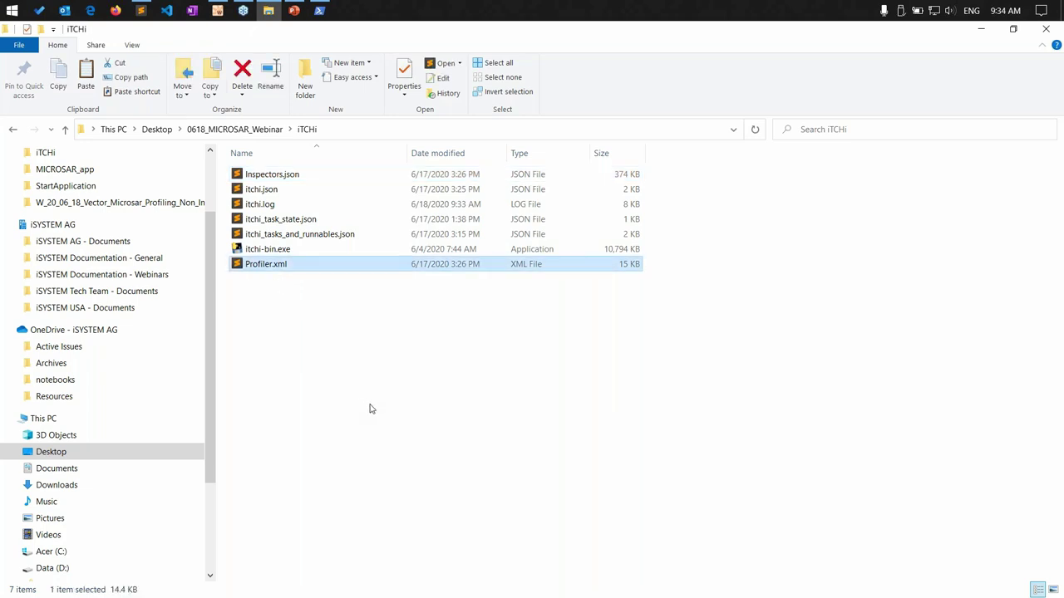
In Sublime Text, delete the duplicate OsCfg_Core_OsCore_Core0_Status_Dyn.OsState line from constant_variables in itchi_task_state.json, save, and select the OsCore0 line.
{"action": "left_click", "coordinate": [140, 10]}
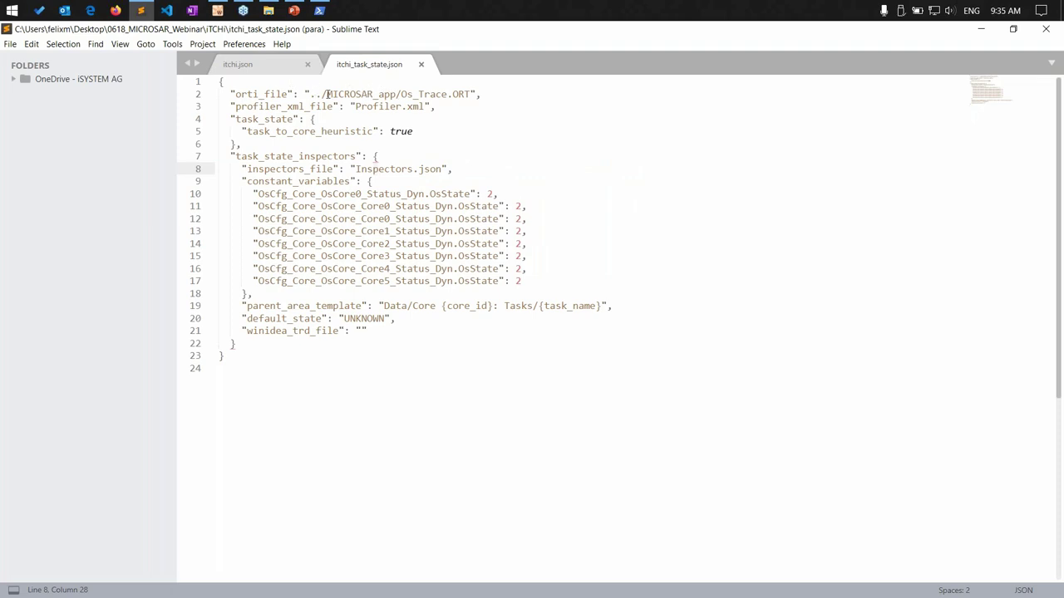
{"action": "left_click", "coordinate": [326, 94]}
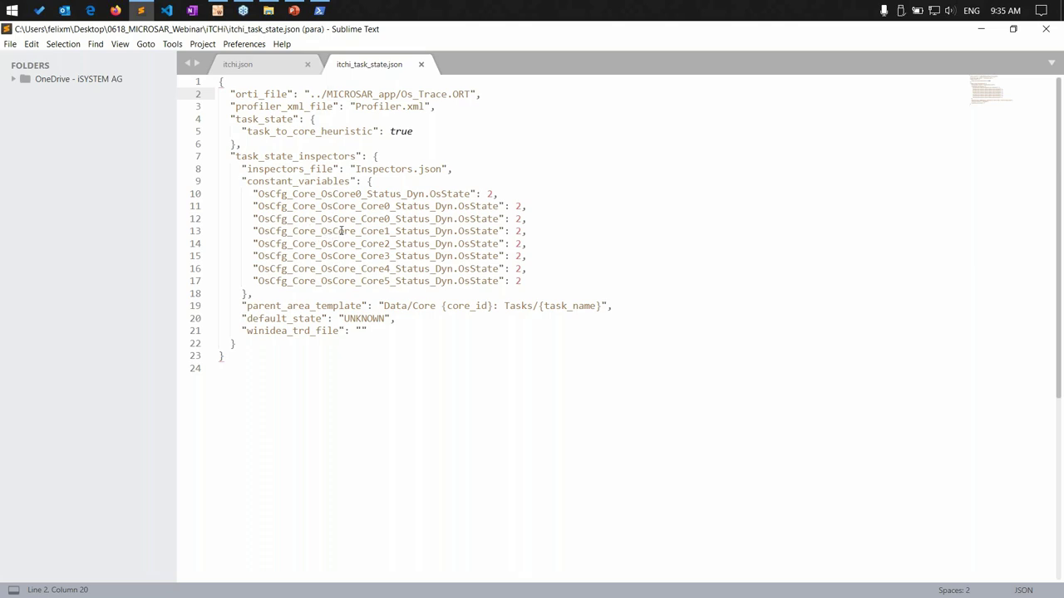
{"action": "left_click", "coordinate": [394, 206]}
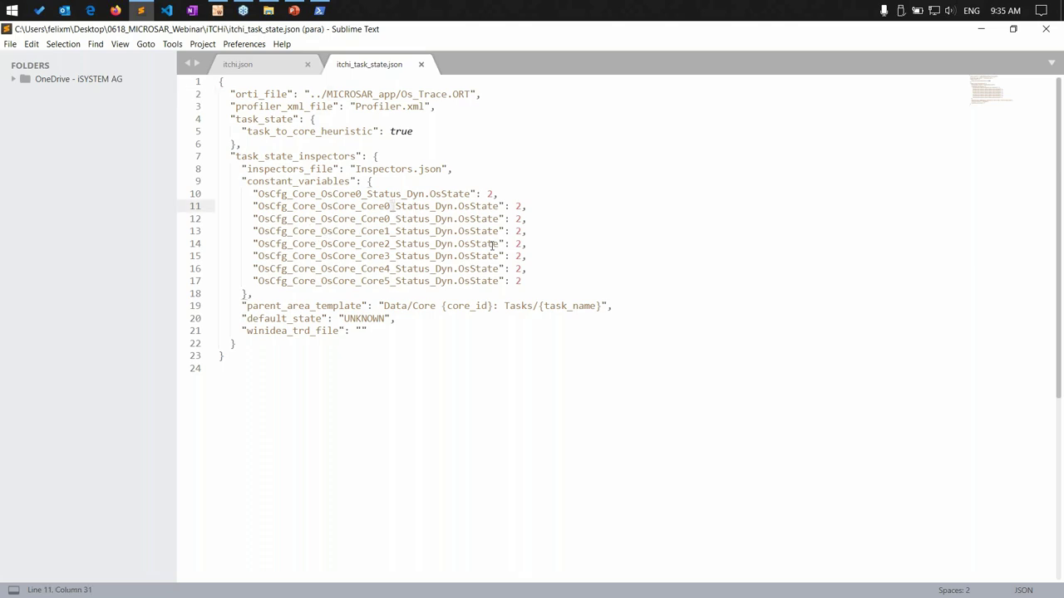
{"action": "key", "text": "Home"}
{"action": "key", "text": "ctrl+shift+k"}
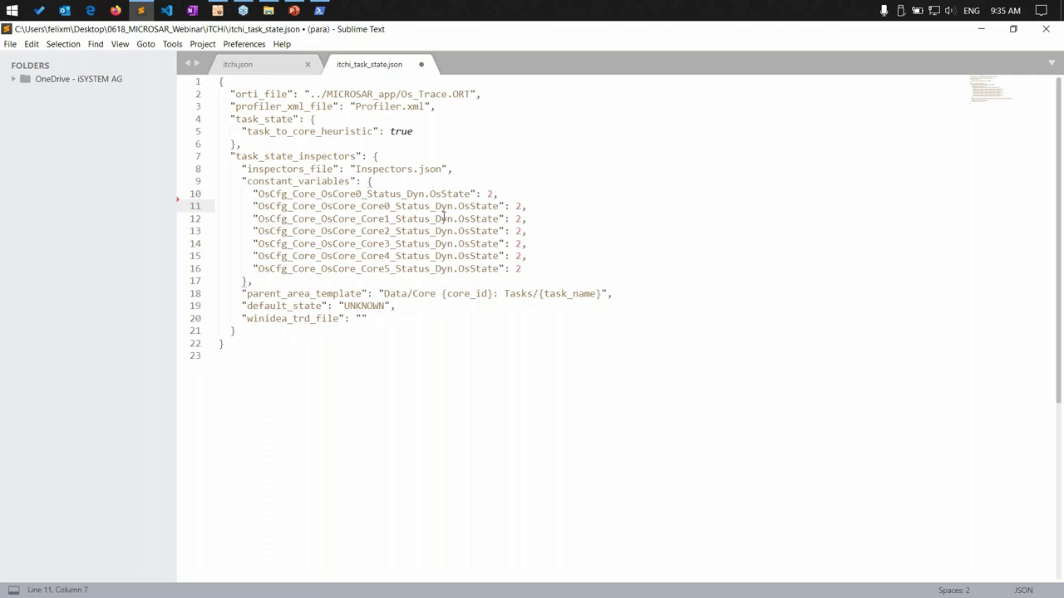
{"action": "key", "text": "ctrl+s"}
{"action": "left_click_drag", "start_coordinate": [239, 194], "coordinate": [519, 194]}
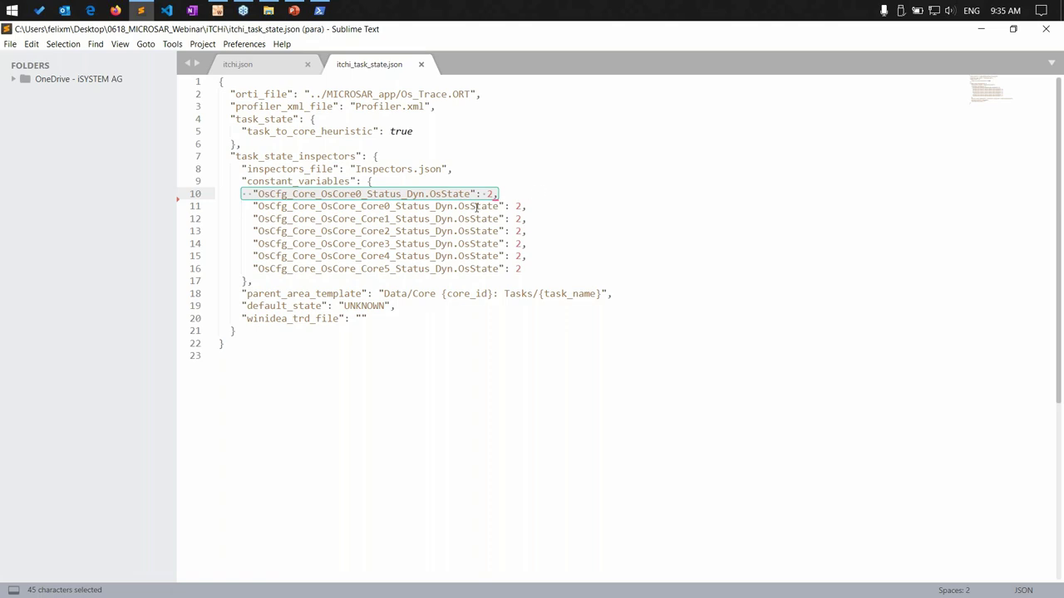
Delete the OsCfg_Core_OsCore0_Status_Dyn.OsState line from constant_variables, review the remaining inspector settings, and save itchi_task_state.json.
{"action": "left_click", "coordinate": [397, 194]}
{"action": "key", "text": "ctrl+shift+k"}
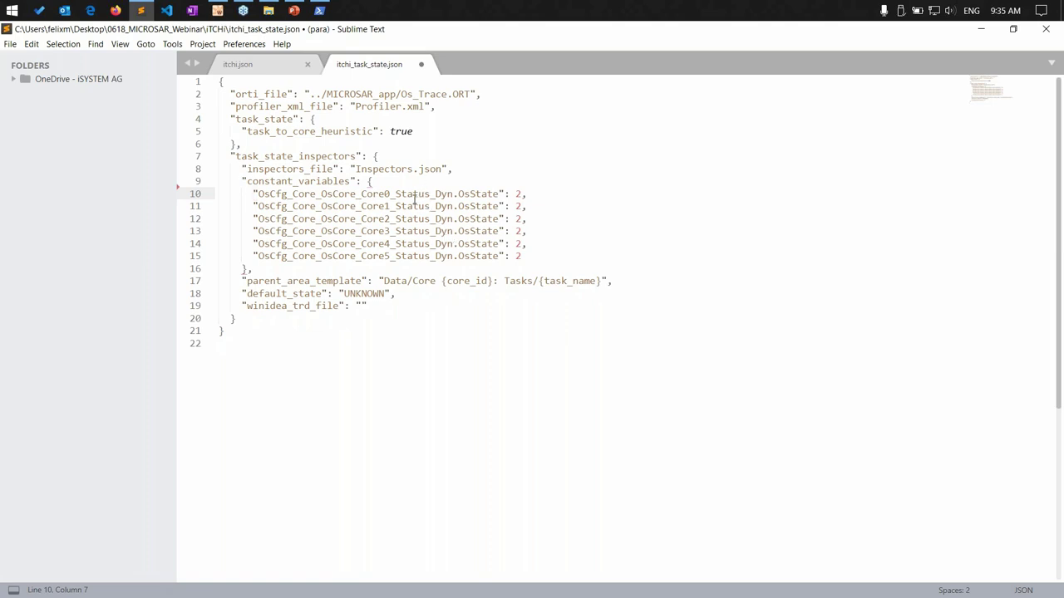
{"action": "left_click", "coordinate": [455, 194]}
{"action": "left_click", "coordinate": [320, 282]}
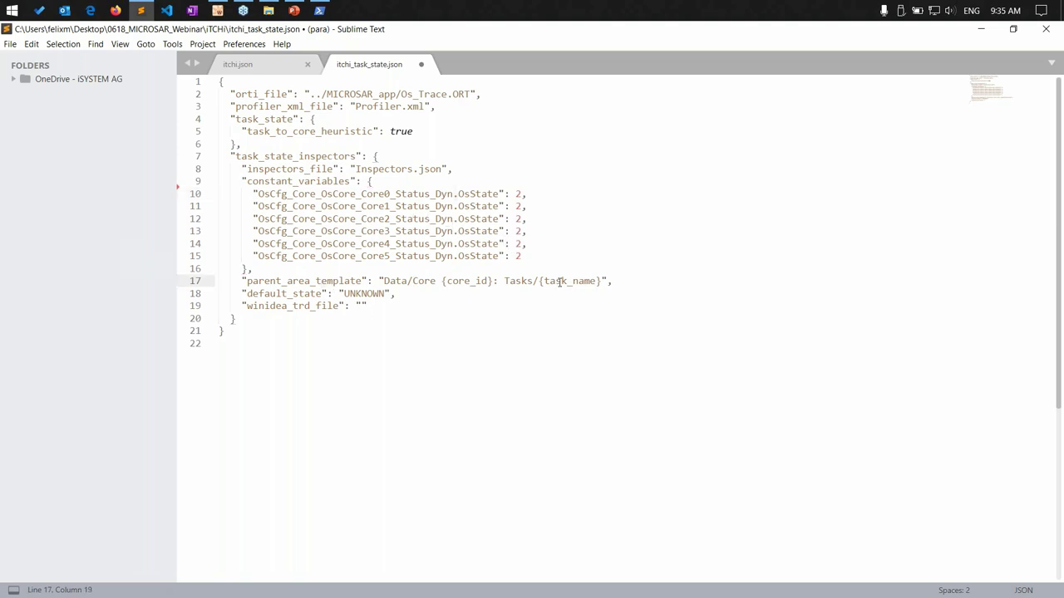
{"action": "left_click", "coordinate": [358, 295]}
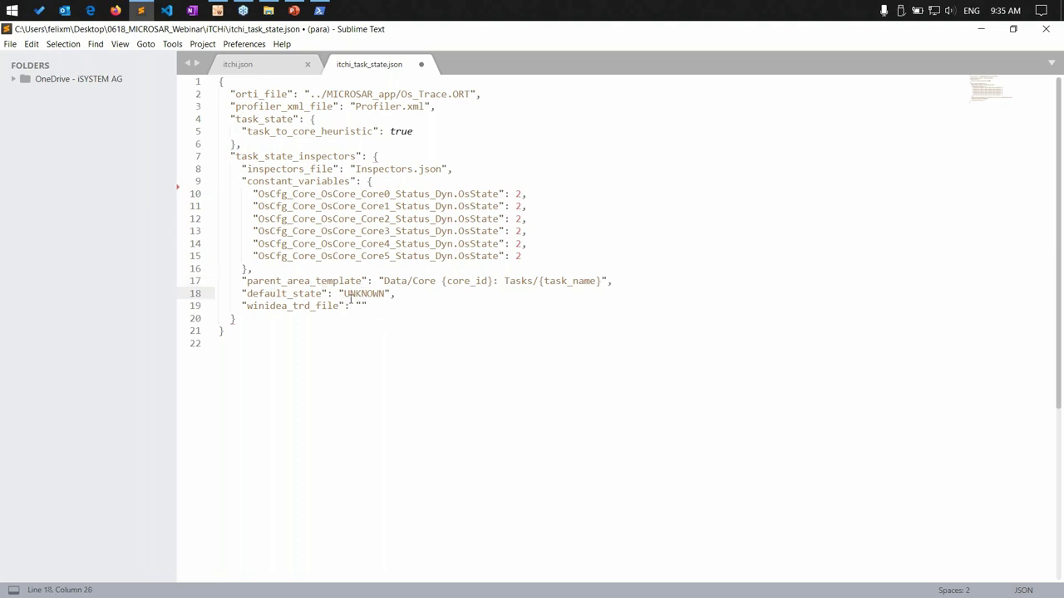
{"action": "double_click", "coordinate": [354, 298]}
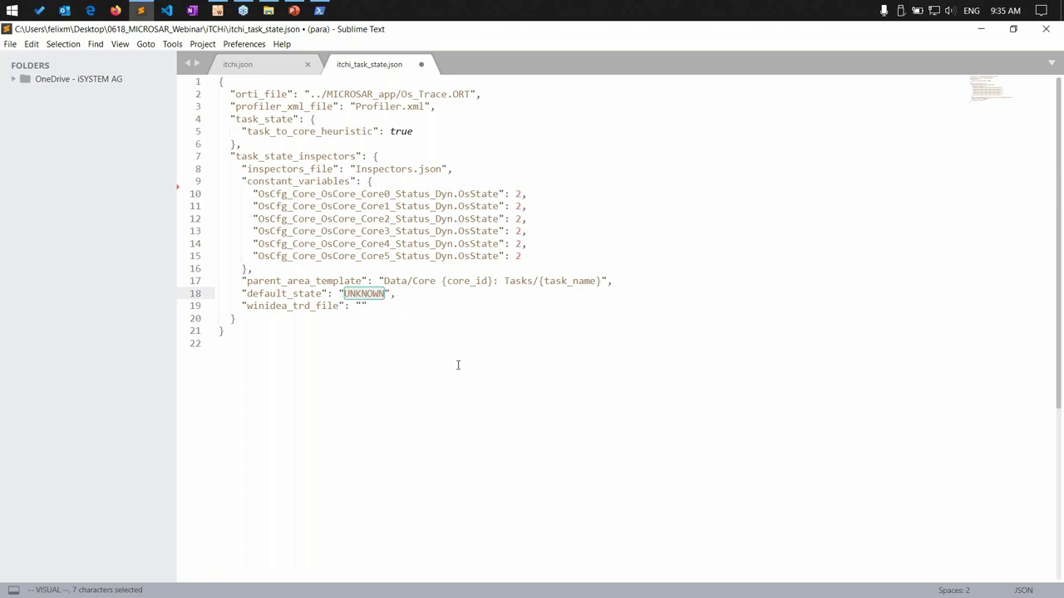
{"action": "left_click", "coordinate": [323, 306]}
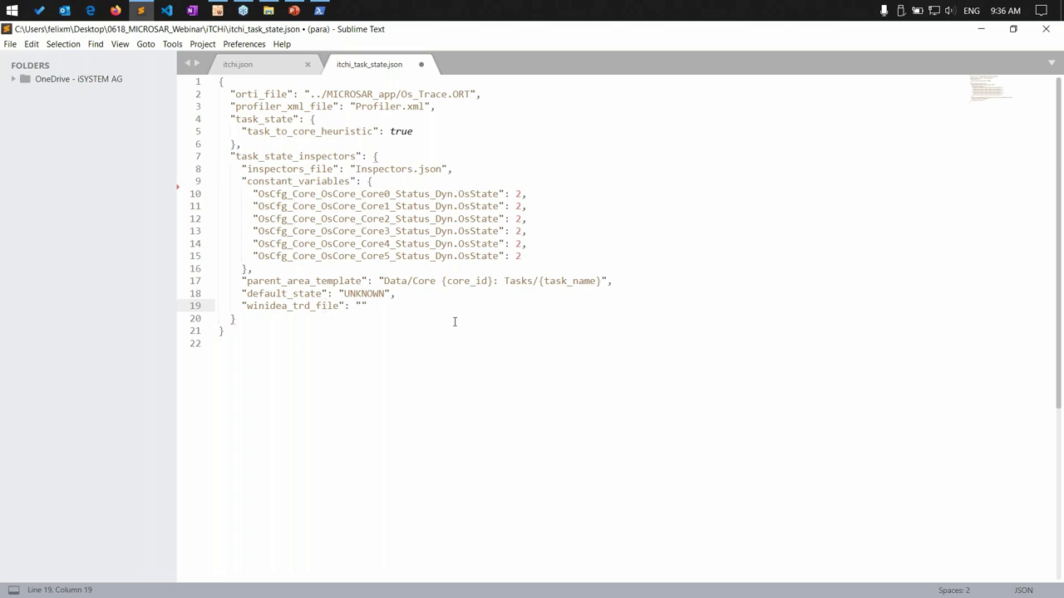
{"action": "key", "text": "ctrl+s"}
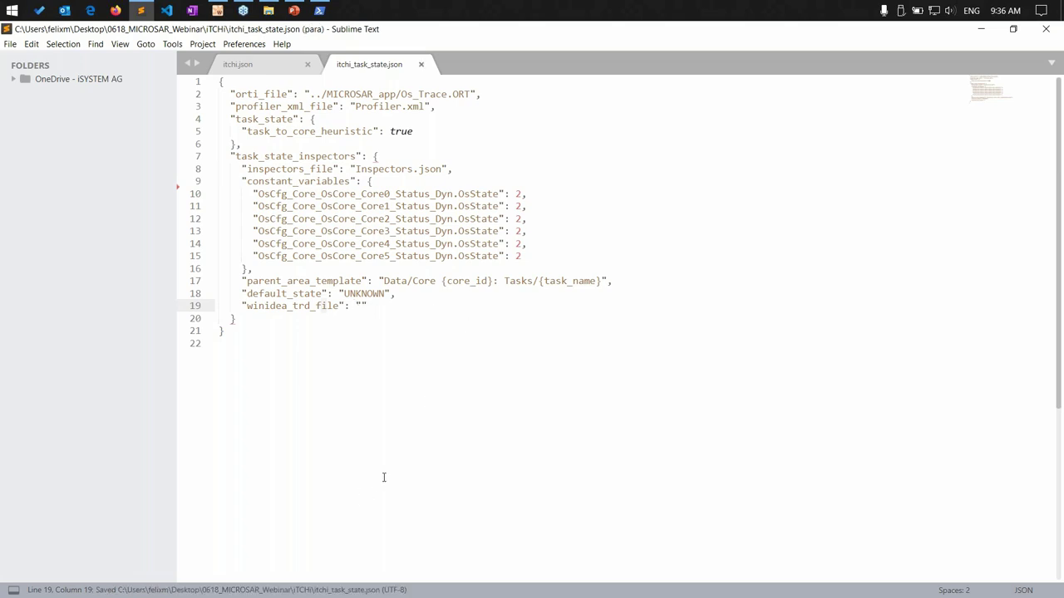
{"action": "left_click", "coordinate": [251, 357]}
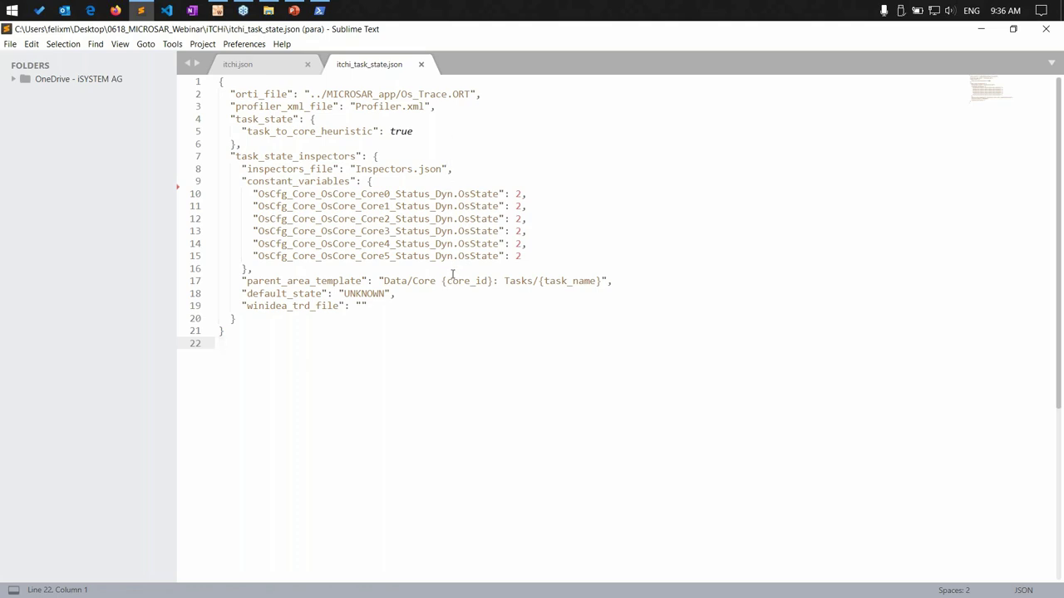
Switch to PowerShell and try to run .\itchi-bin.exe with the --task_state_complex_expression option in the iTCHi folder.
{"action": "left_click", "coordinate": [319, 11]}
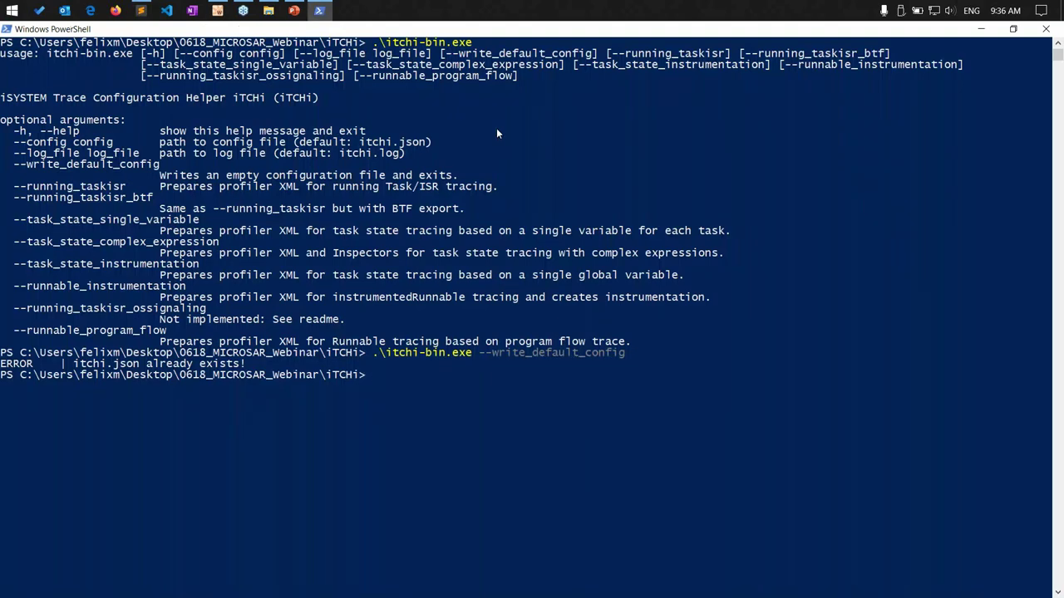
{"action": "key", "text": "Up"}
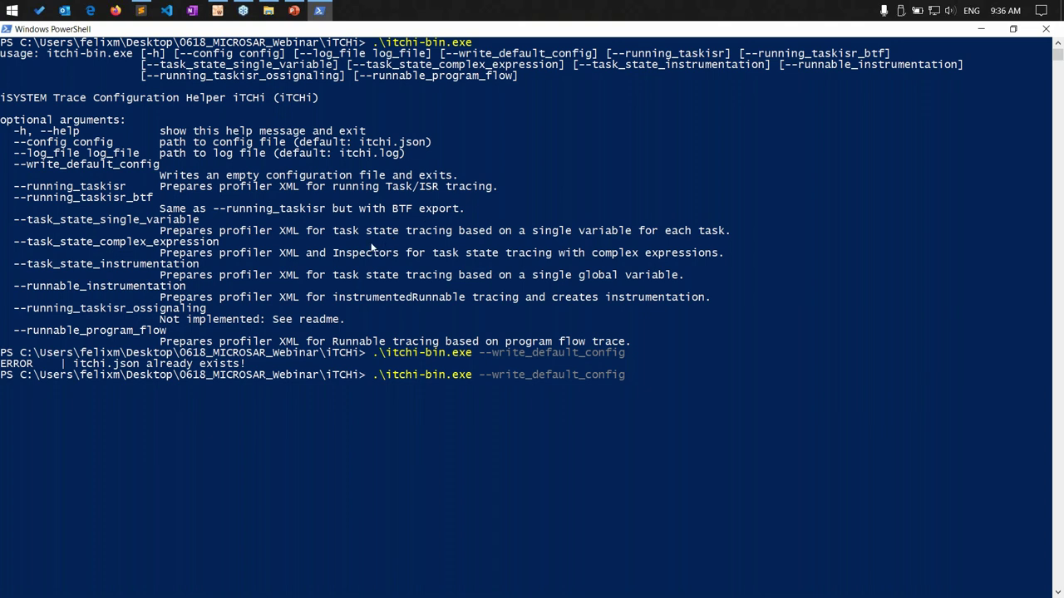
{"action": "left_click_drag", "start_coordinate": [15, 242], "coordinate": [219, 246]}
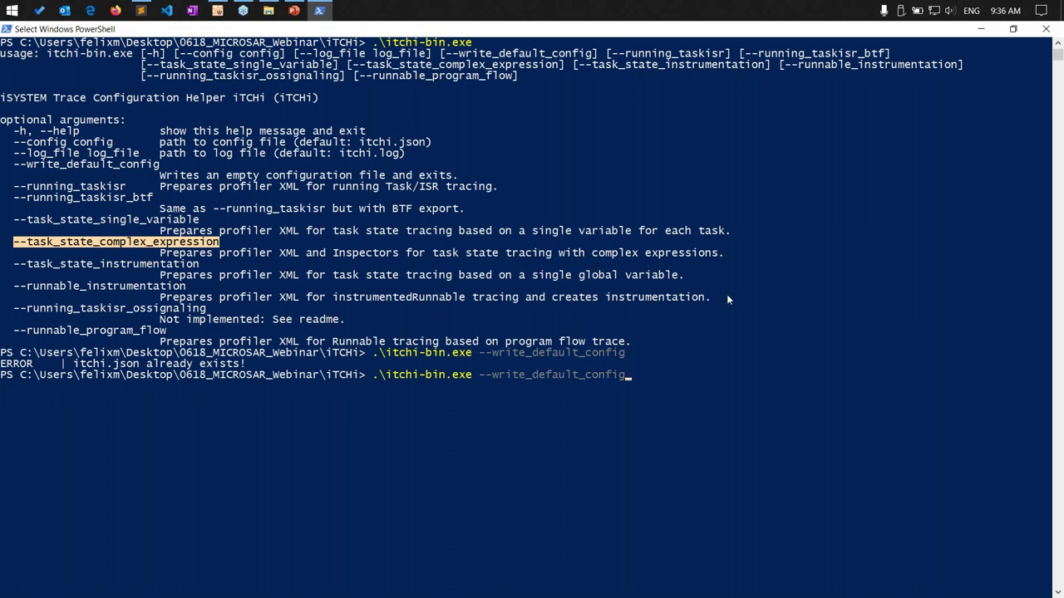
{"action": "key", "text": "BackSpace"}
{"action": "key", "text": "BackSpace"}
{"action": "key", "text": "BackSpace"}
{"action": "key", "text": "BackSpace"}
{"action": "key", "text": "BackSpace"}
{"action": "key", "text": "BackSpace"}
{"action": "key", "text": "BackSpace"}
{"action": "key", "text": "BackSpace"}
{"action": "key", "text": "BackSpace"}
{"action": "key", "text": "BackSpace"}
{"action": "key", "text": "BackSpace"}
{"action": "key", "text": "BackSpace"}
{"action": "key", "text": "BackSpace"}
{"action": "key", "text": "BackSpace"}
{"action": "key", "text": "BackSpace"}
{"action": "key", "text": "BackSpace"}
{"action": "key", "text": "BackSpace"}
{"action": "key", "text": "BackSpace"}
{"action": "key", "text": "BackSpace"}
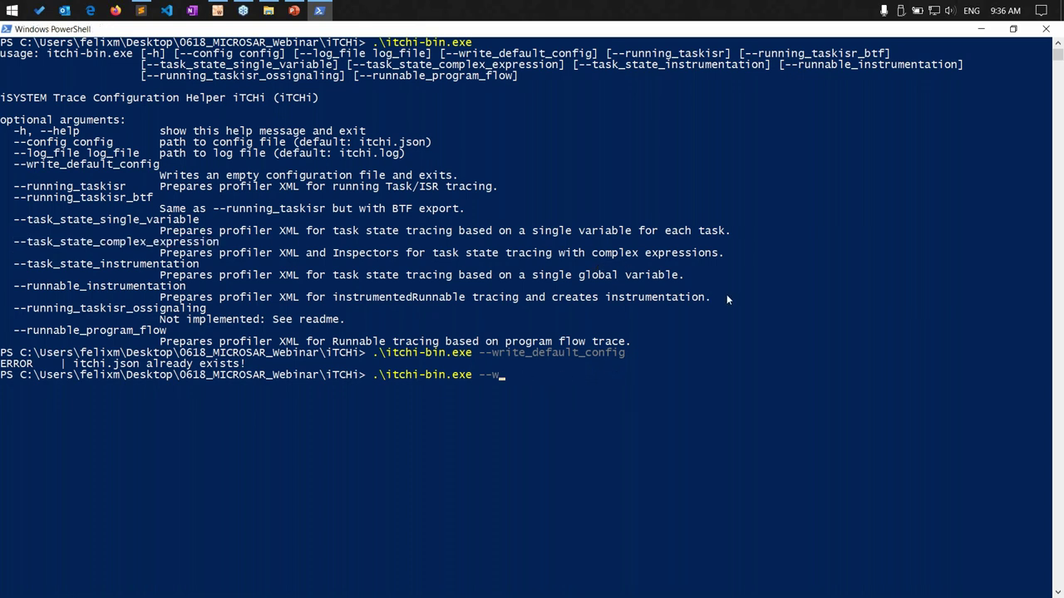
{"action": "key", "text": "BackSpace"}
{"action": "type", "text": "task_state_complex"}
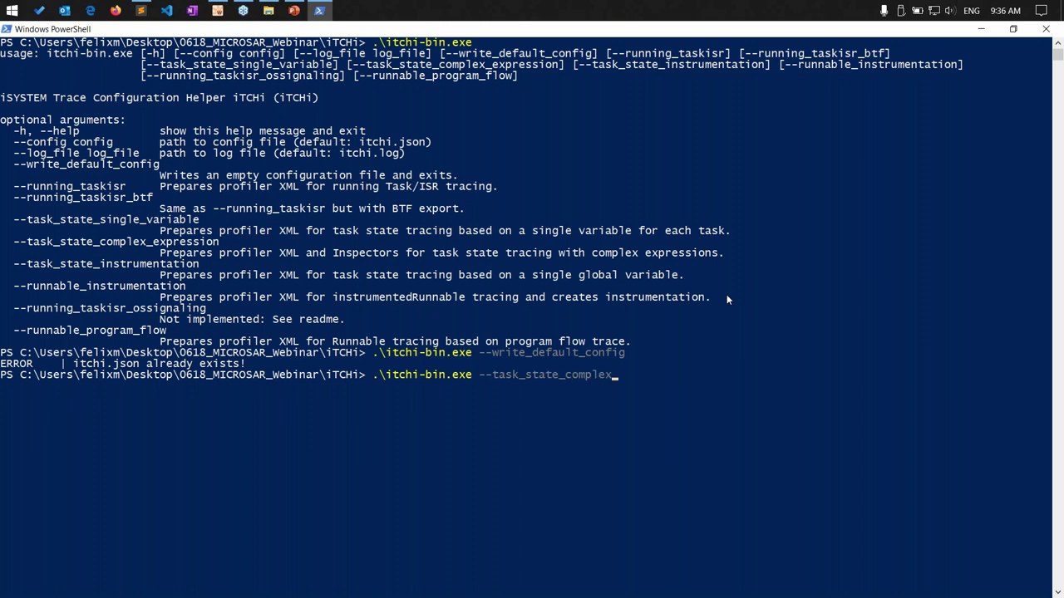
{"action": "type", "text": "_expression"}
{"action": "key", "text": "Return"}
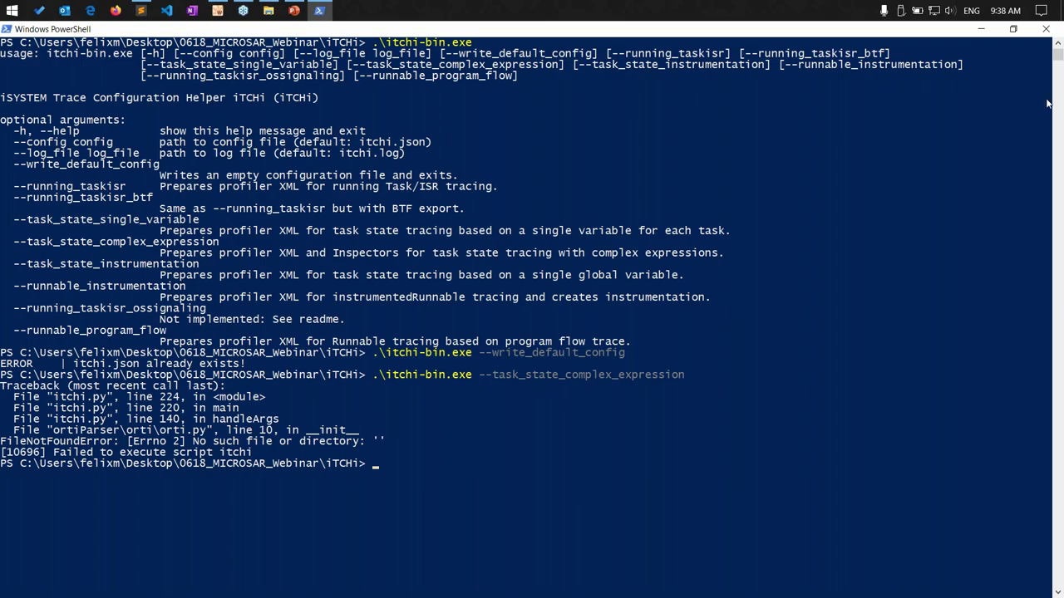
Check the iTCHi folder in File Explorer for itchi.log and review the iTCHi command output in PowerShell.
{"action": "left_click", "coordinate": [981, 29]}
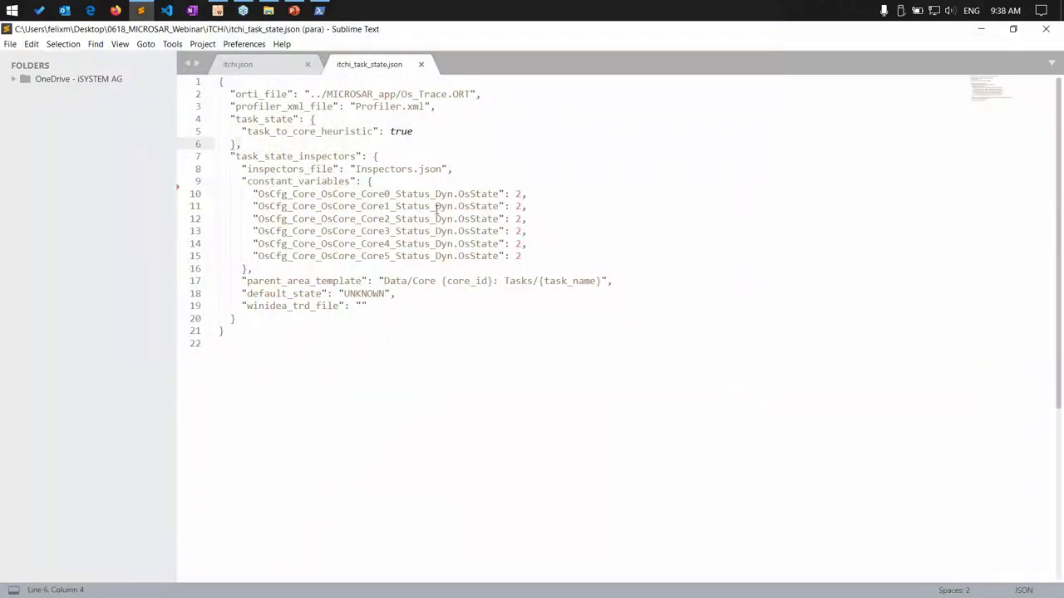
{"action": "left_click", "coordinate": [977, 37]}
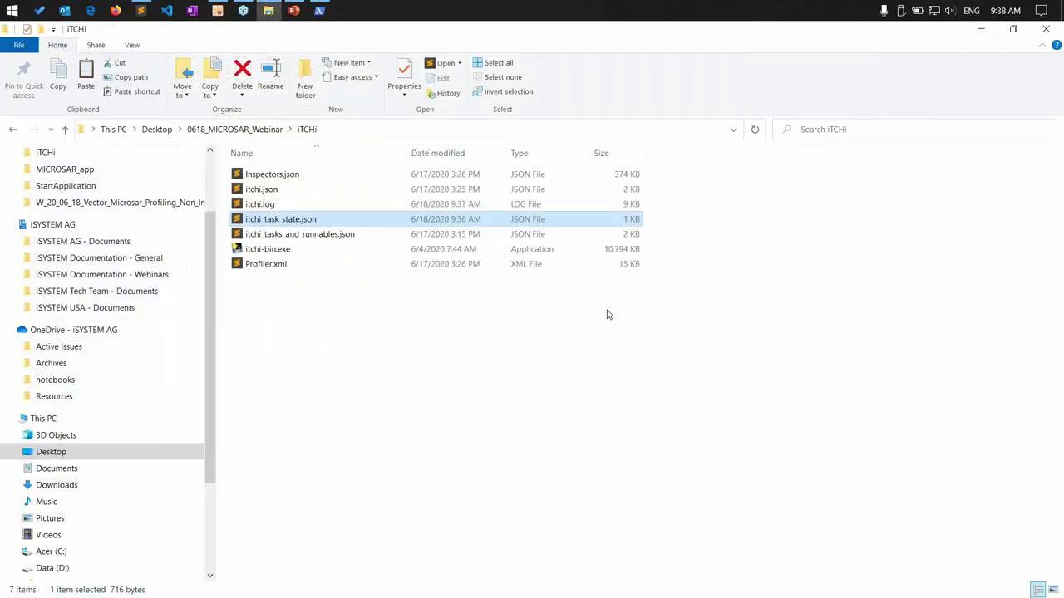
{"action": "left_click", "coordinate": [319, 10]}
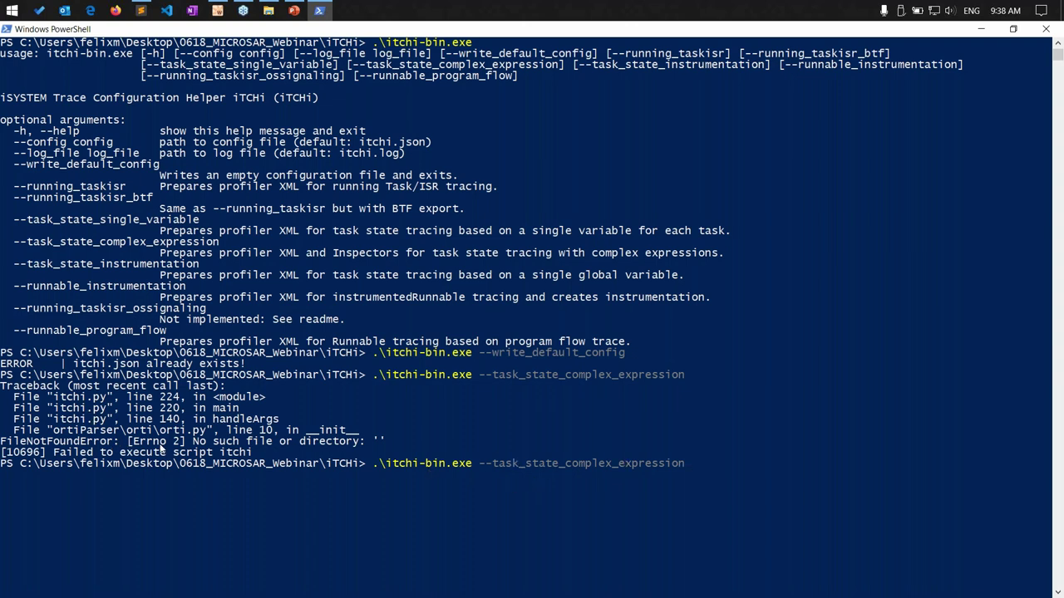
{"action": "left_click", "coordinate": [976, 37]}
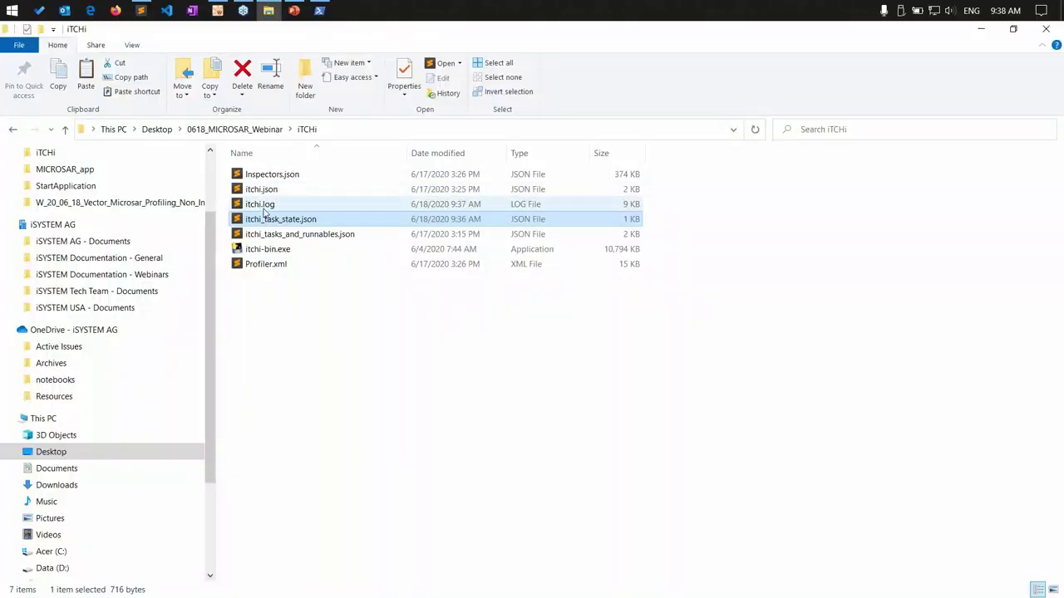
{"action": "left_click", "coordinate": [283, 209]}
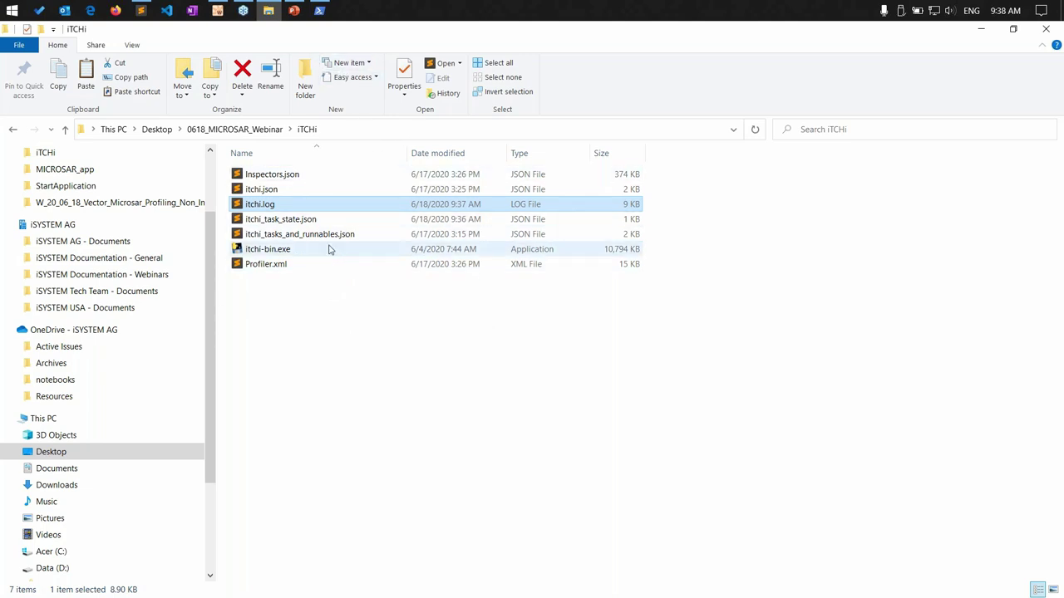
{"action": "left_click", "coordinate": [320, 11]}
{"action": "left_click", "coordinate": [319, 10]}
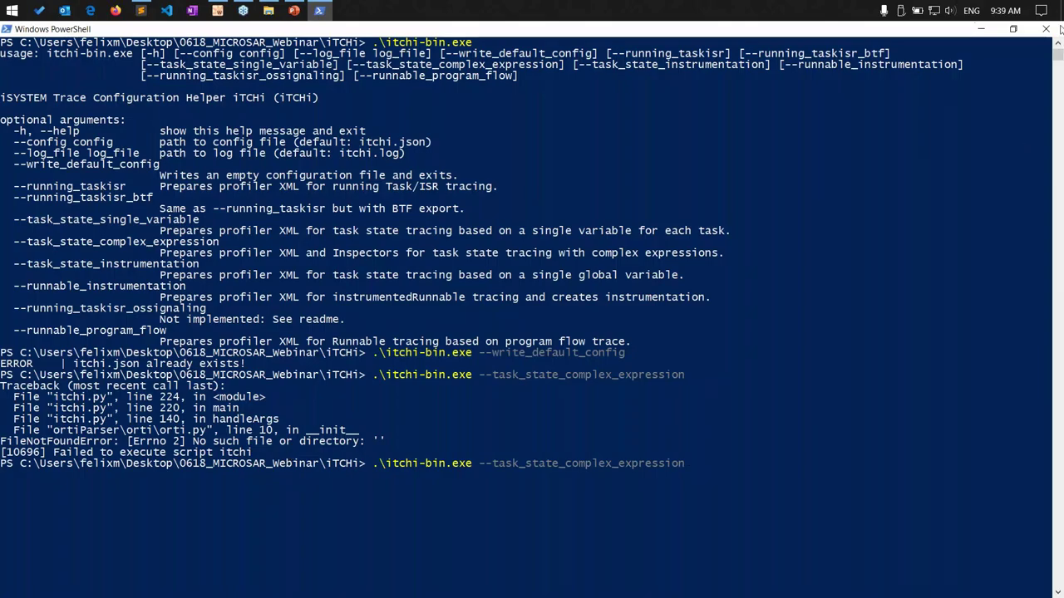
In File Explorer, locate Profiler.xml and Inspectors.json in the iTCHi folder.
{"action": "left_click", "coordinate": [982, 29]}
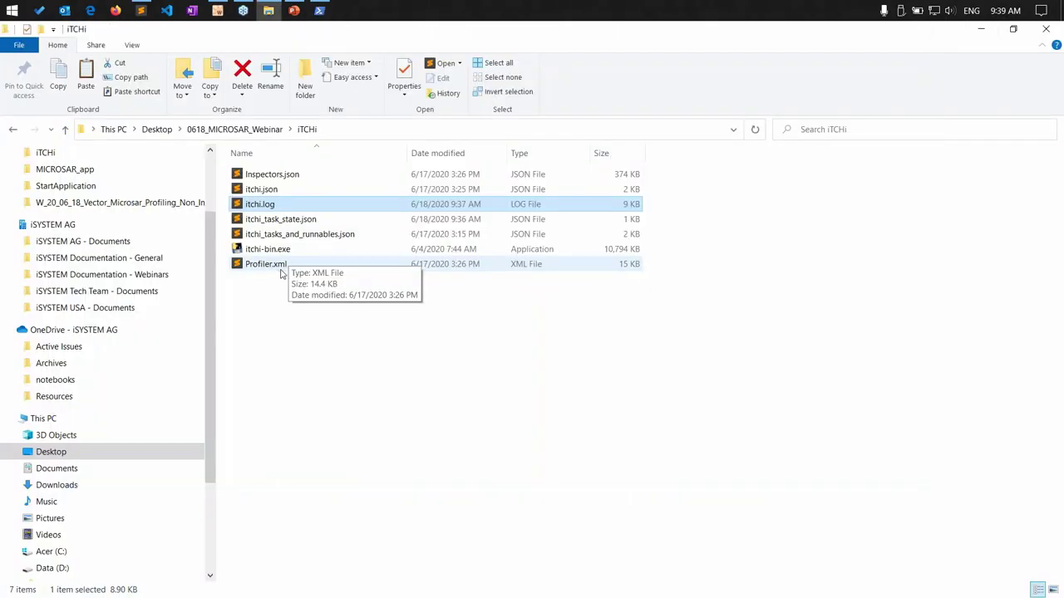
{"action": "left_click", "coordinate": [283, 266]}
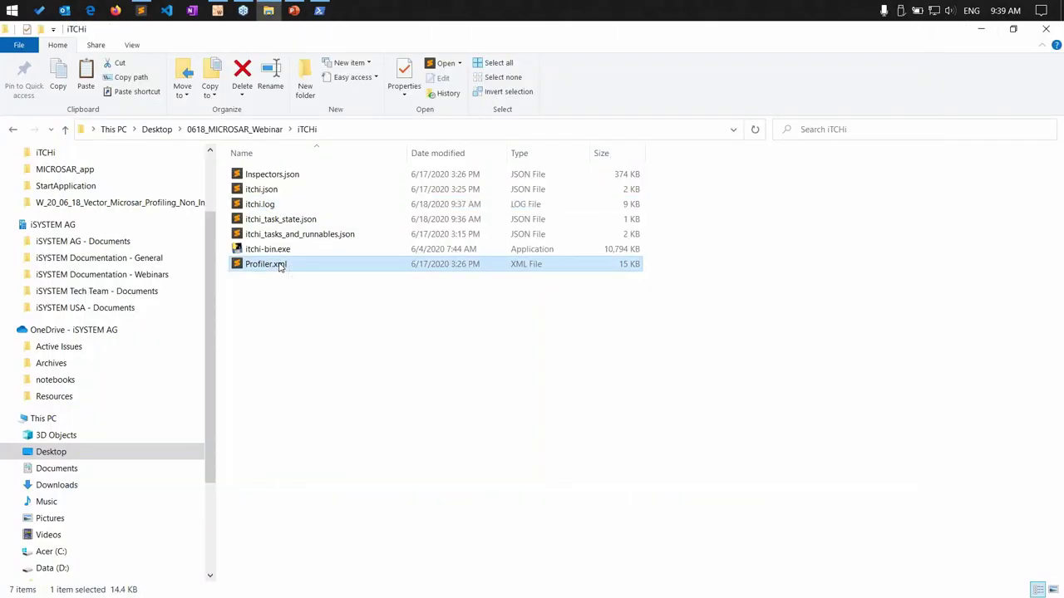
{"action": "left_click", "coordinate": [266, 179]}
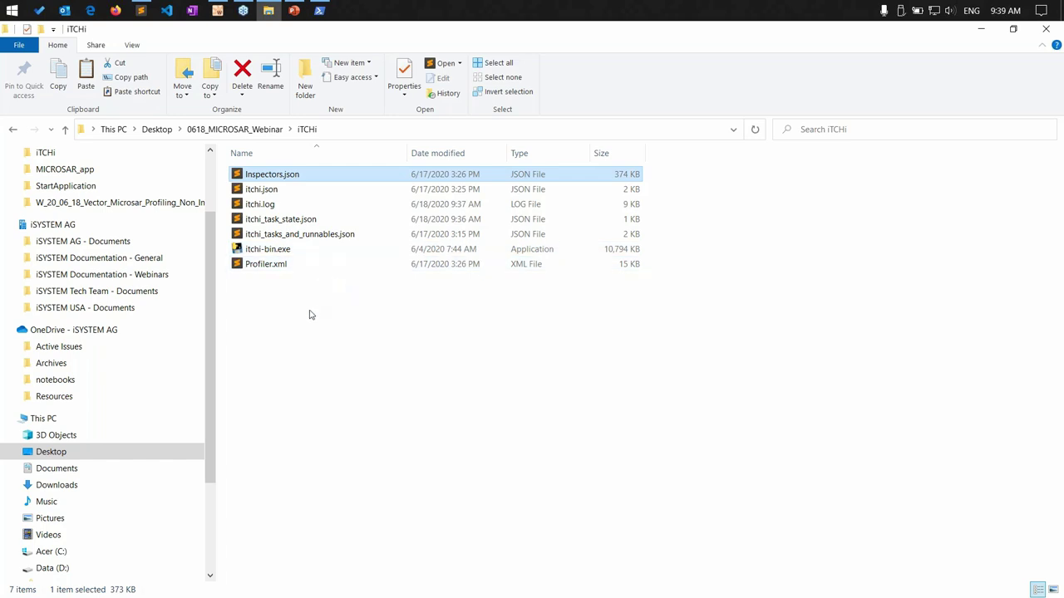
{"action": "left_click", "coordinate": [273, 266]}
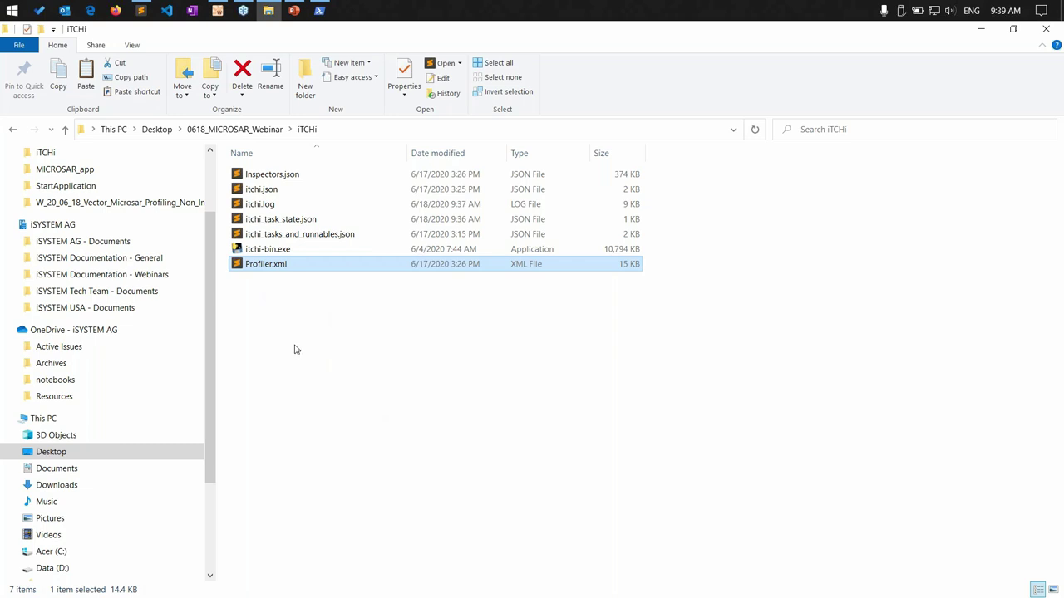
Switch to winIDEA and remove the existing [OSEK AUTOSAR] MICROSAR entry from the debug operating system configuration.
{"action": "left_click", "coordinate": [217, 10]}
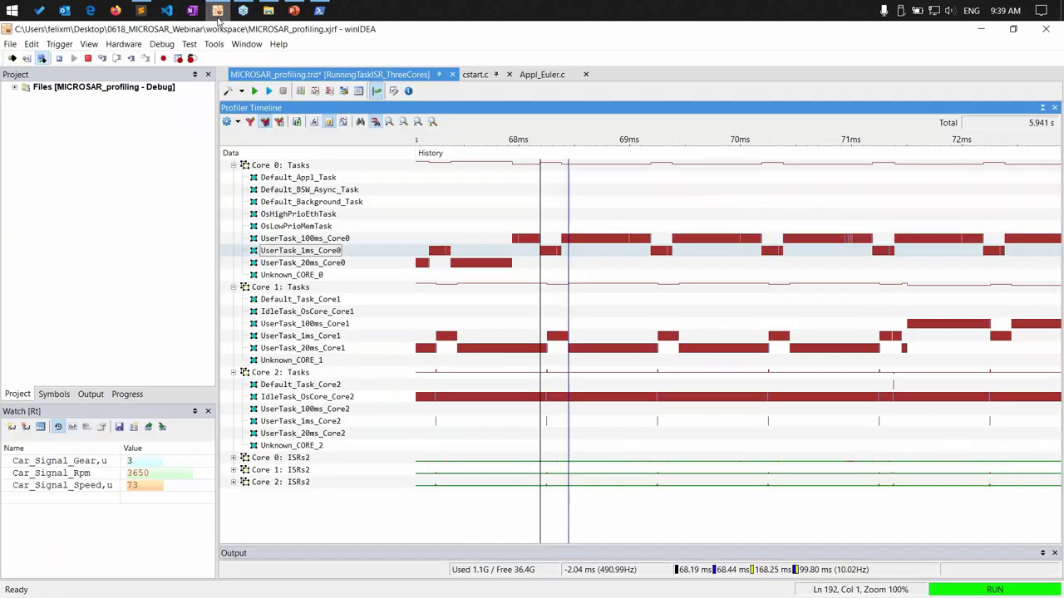
{"action": "left_click", "coordinate": [161, 44]}
{"action": "left_click", "coordinate": [166, 74]}
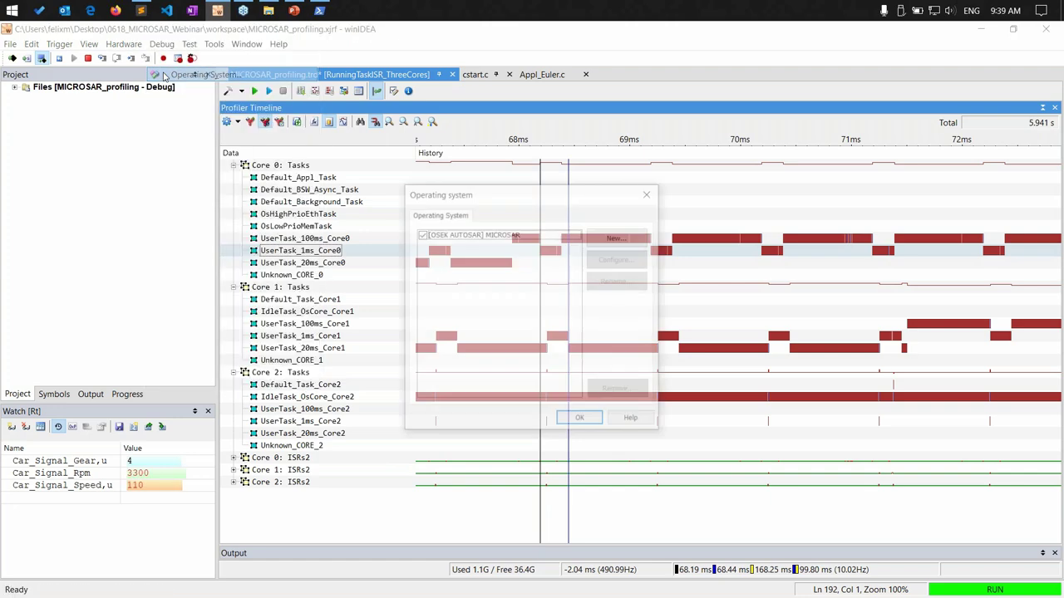
{"action": "left_click", "coordinate": [481, 238]}
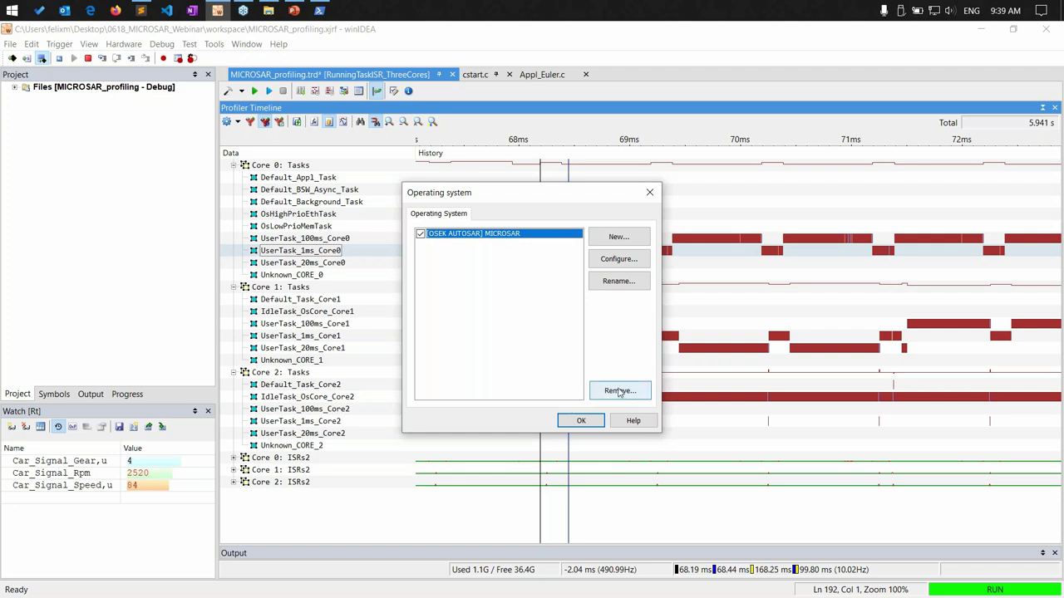
{"action": "left_click", "coordinate": [617, 391]}
{"action": "left_click", "coordinate": [516, 350]}
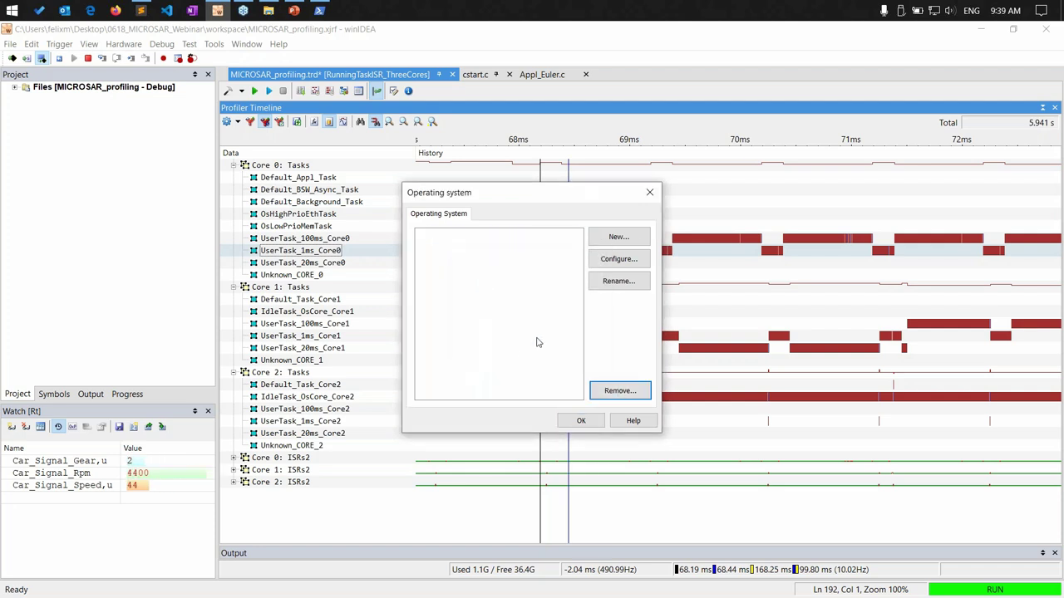
Add a new OSEK AUTOSAR operating system named MICROSAR.
{"action": "left_click", "coordinate": [630, 238]}
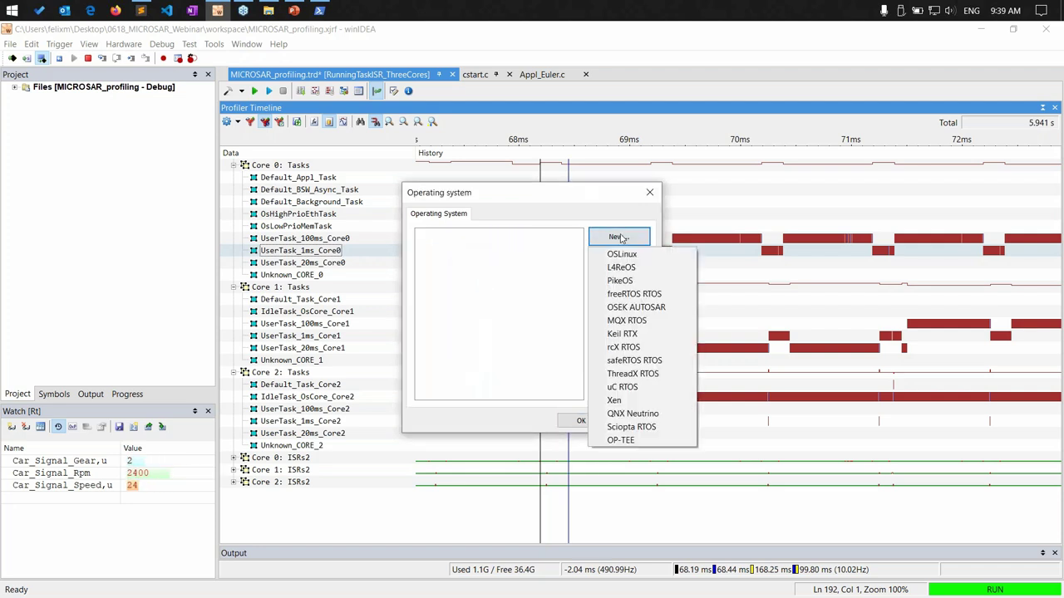
{"action": "left_click", "coordinate": [648, 307]}
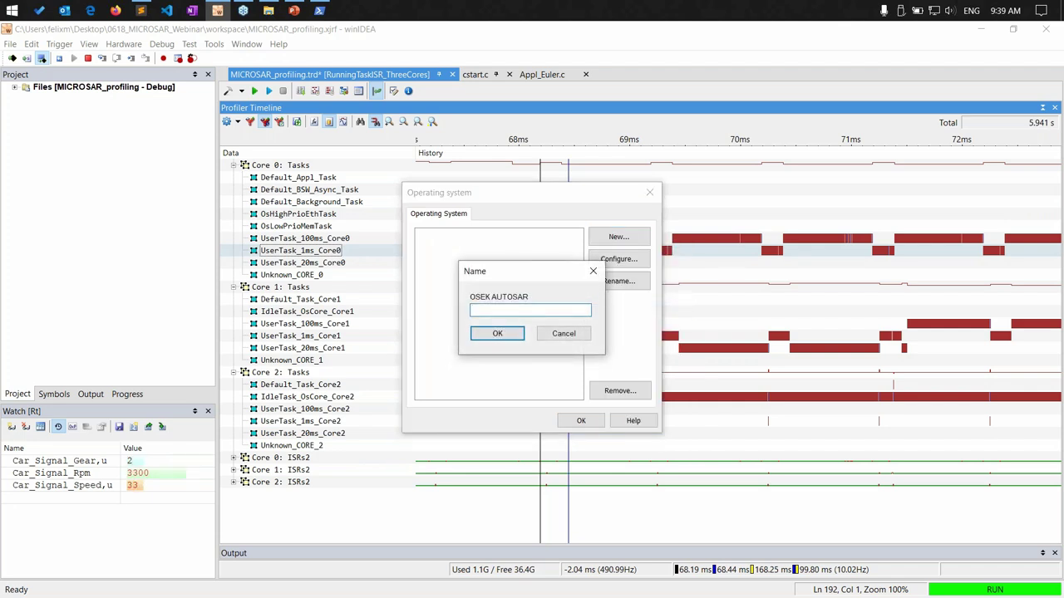
{"action": "type", "text": "MICROSAR"}
{"action": "left_click", "coordinate": [497, 333]}
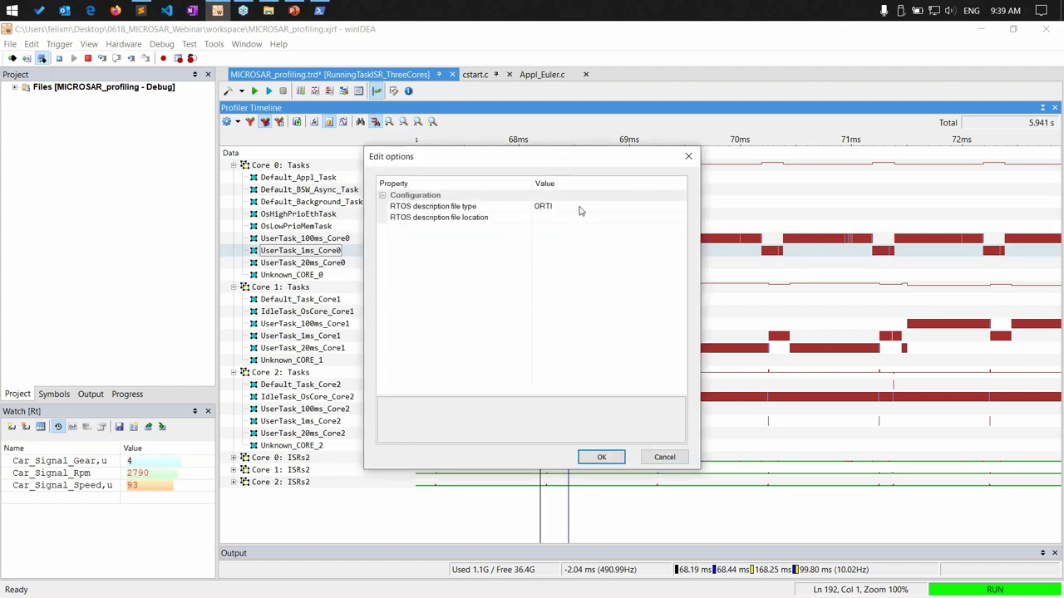
Set the RTOS description file type of the MICROSAR operating system to iSYSTEM XML.
{"action": "left_click", "coordinate": [580, 209]}
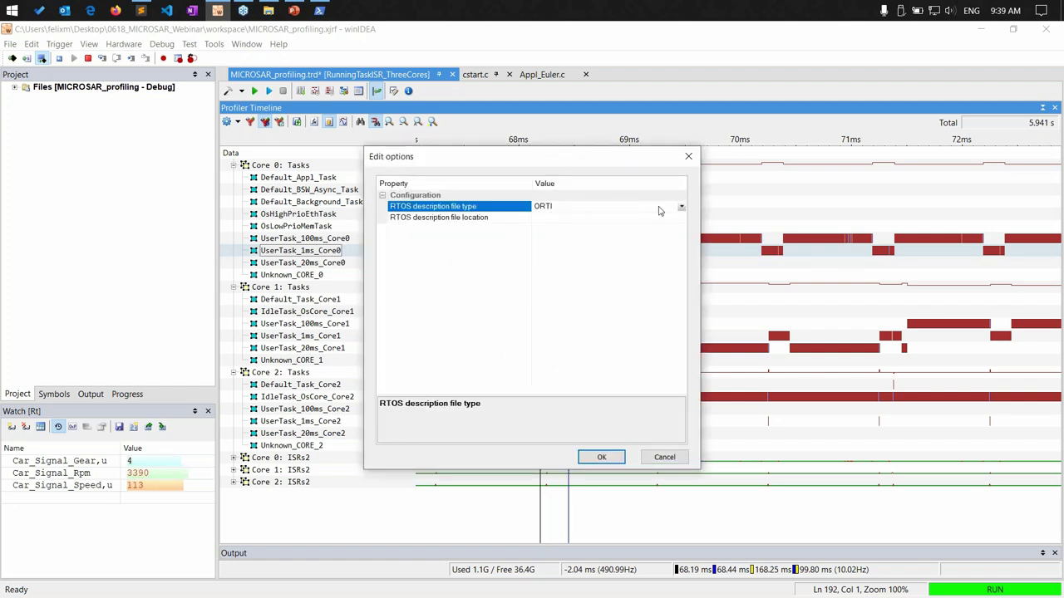
{"action": "left_click", "coordinate": [680, 207]}
{"action": "left_click", "coordinate": [593, 226]}
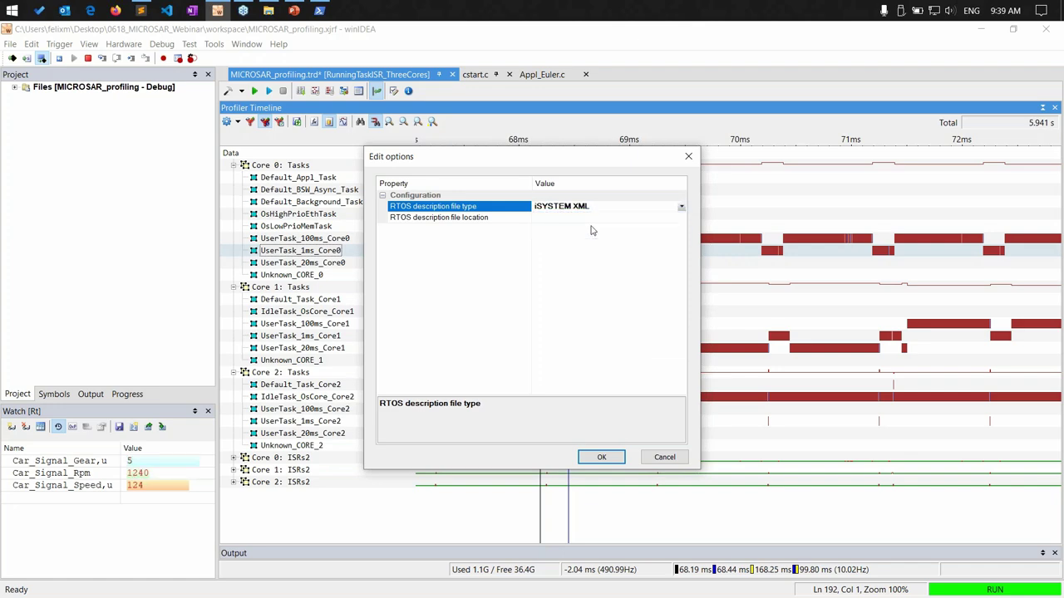
Set the RTOS description file location to Profiler.xml in the iTCHi folder and accept the operating system configuration.
{"action": "left_click", "coordinate": [647, 218]}
{"action": "left_click", "coordinate": [679, 218]}
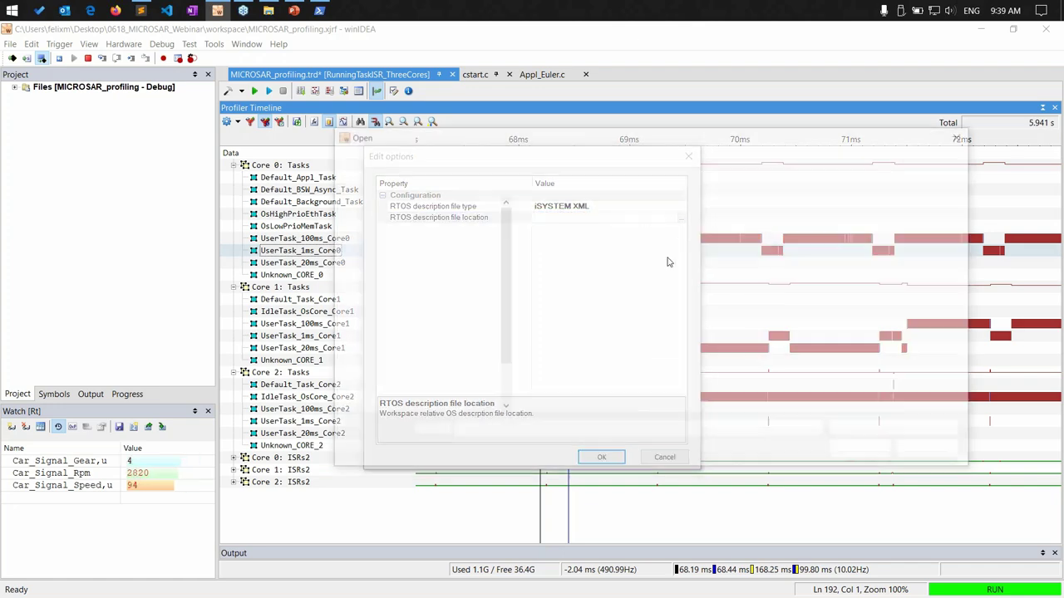
{"action": "left_click", "coordinate": [570, 160]}
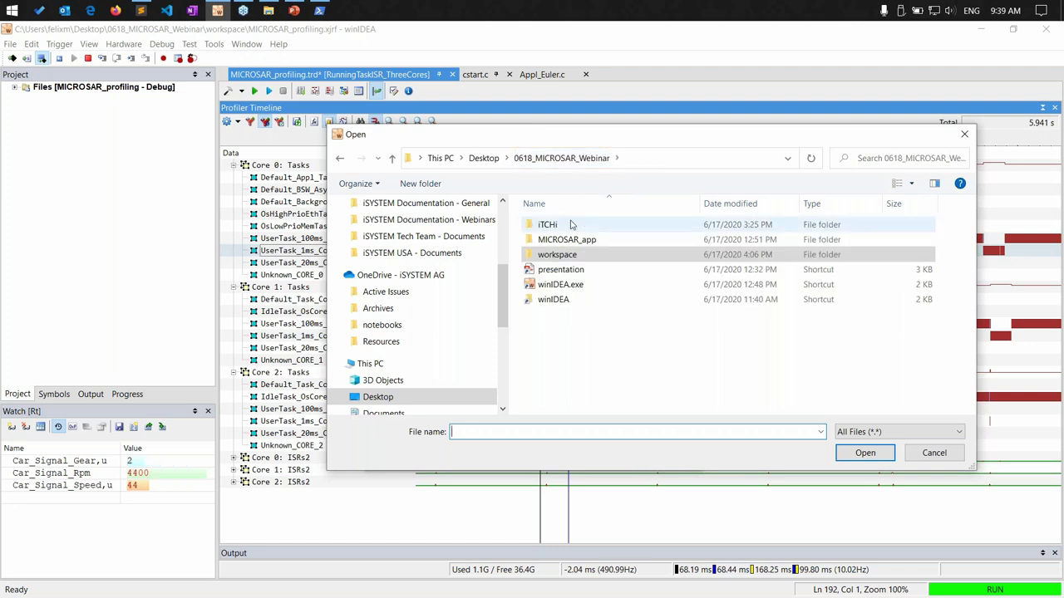
{"action": "double_click", "coordinate": [571, 224]}
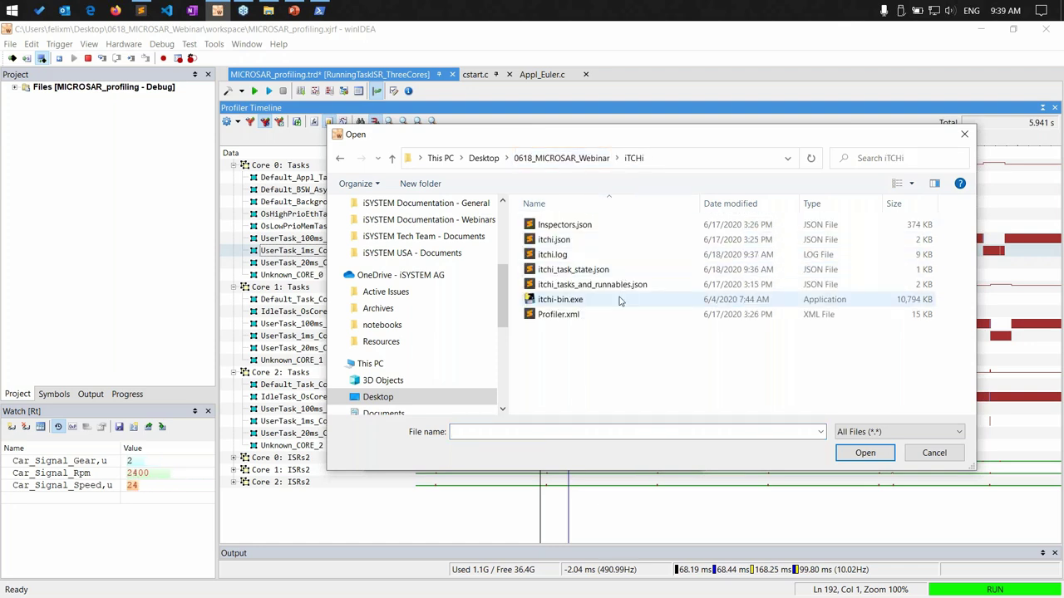
{"action": "left_click", "coordinate": [577, 317]}
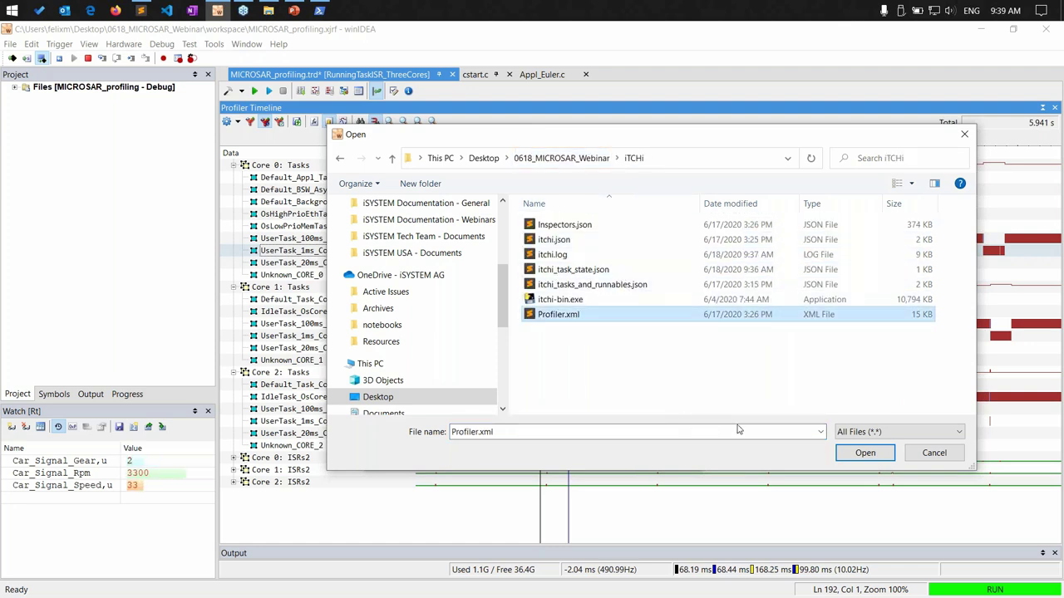
{"action": "left_click", "coordinate": [879, 459]}
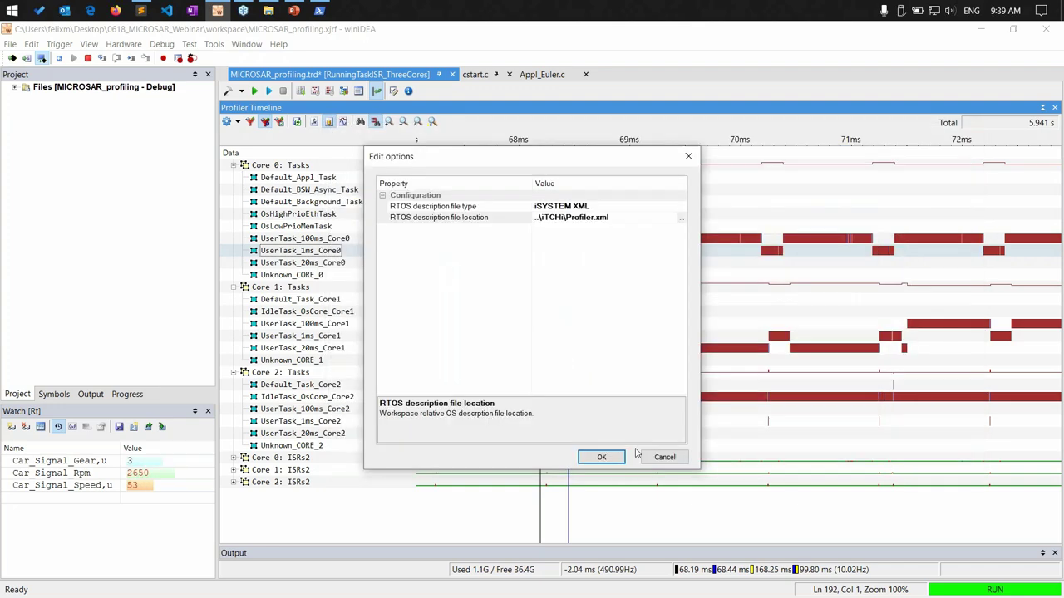
{"action": "left_click", "coordinate": [605, 458]}
{"action": "left_click", "coordinate": [577, 421]}
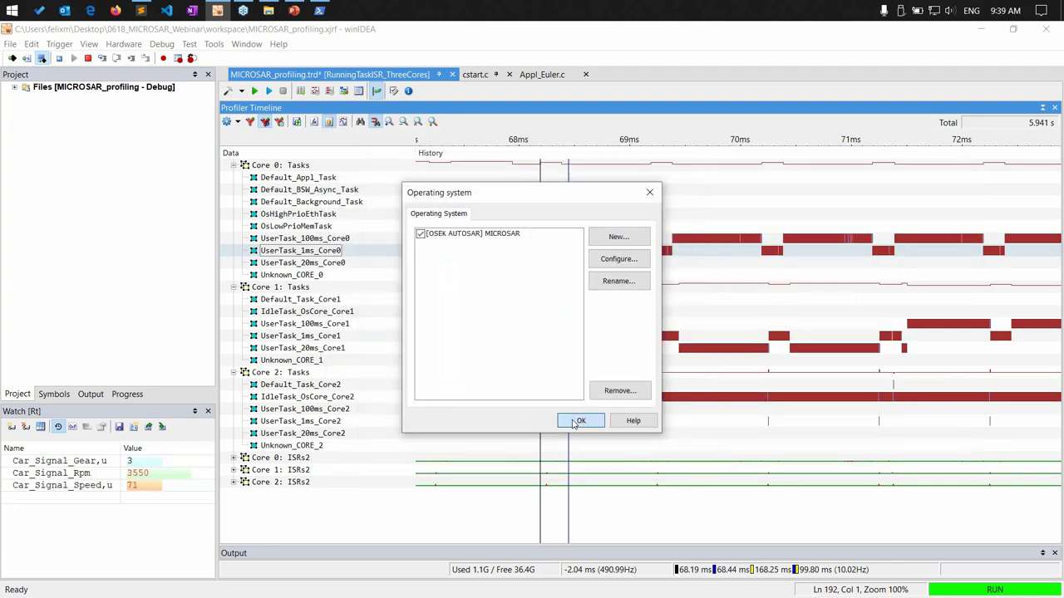
Download the application to the target and switch the profiler to the TaskStatesRunningISR_ThreeCores analyzer configuration.
{"action": "left_click", "coordinate": [26, 59]}
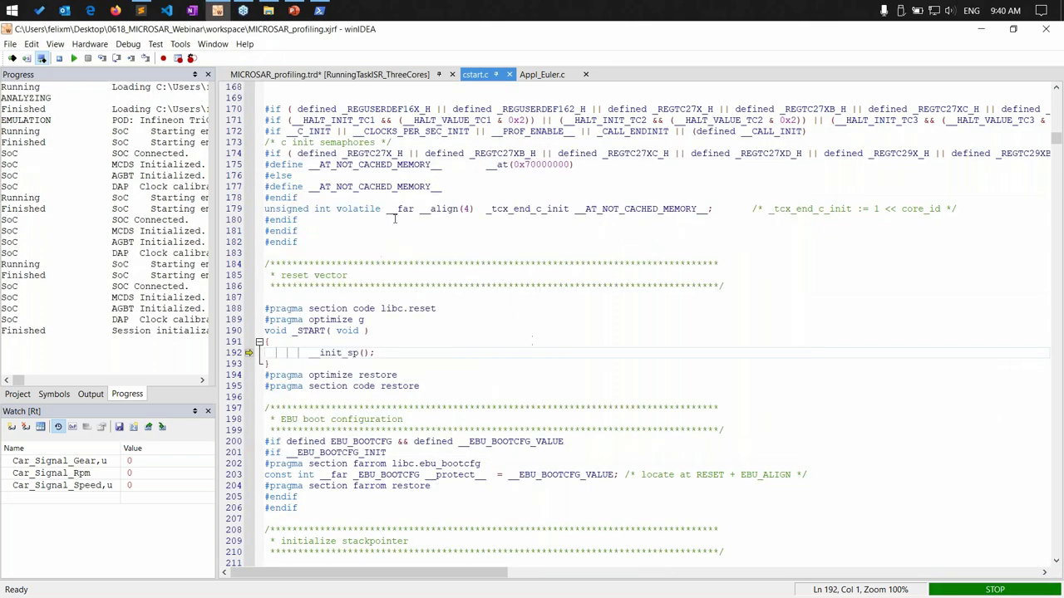
{"action": "left_click", "coordinate": [300, 75]}
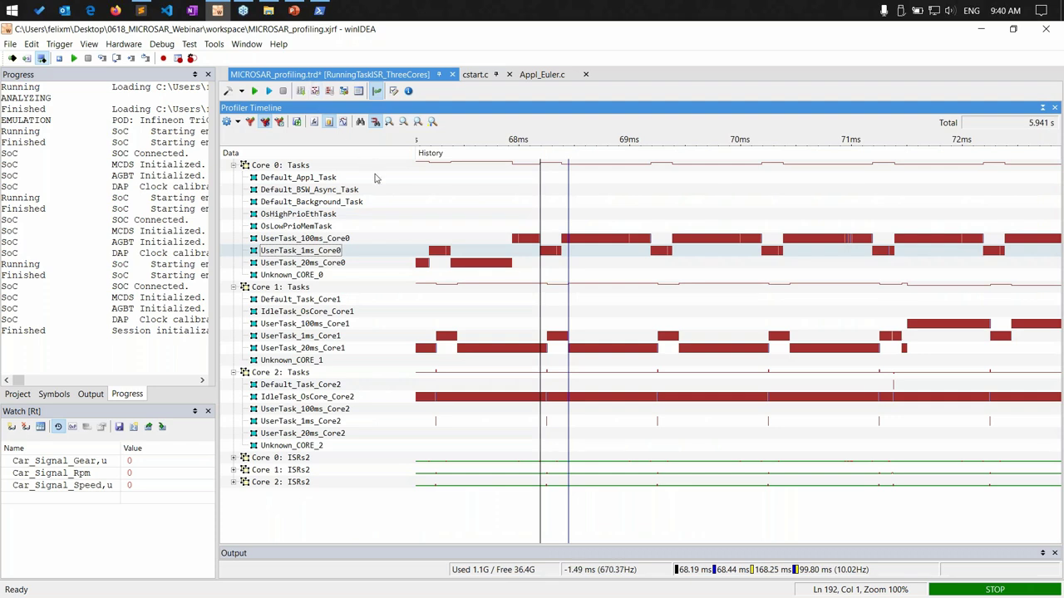
{"action": "left_click", "coordinate": [242, 91]}
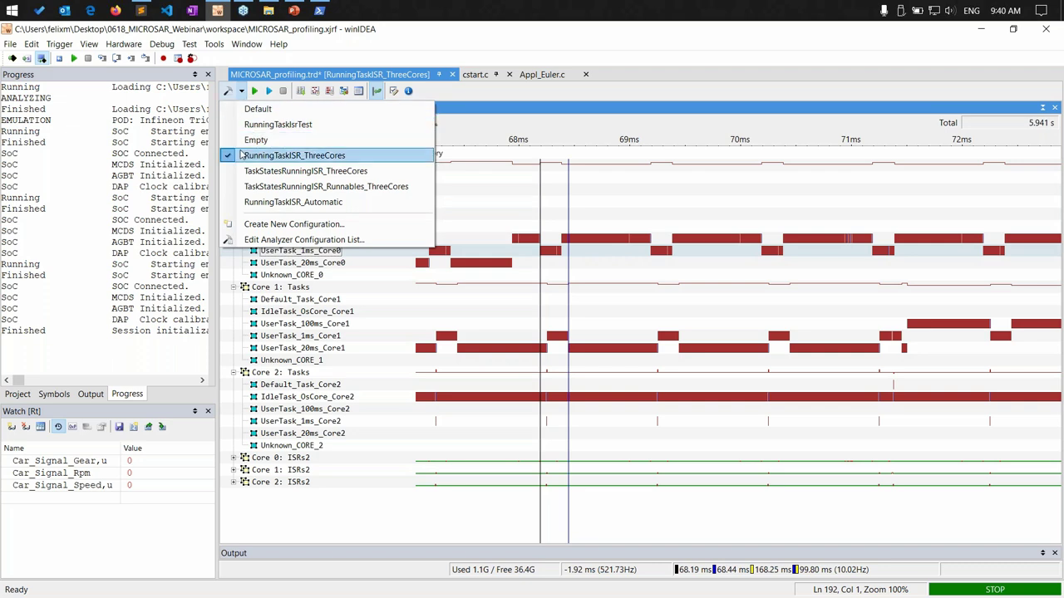
{"action": "left_click", "coordinate": [269, 172]}
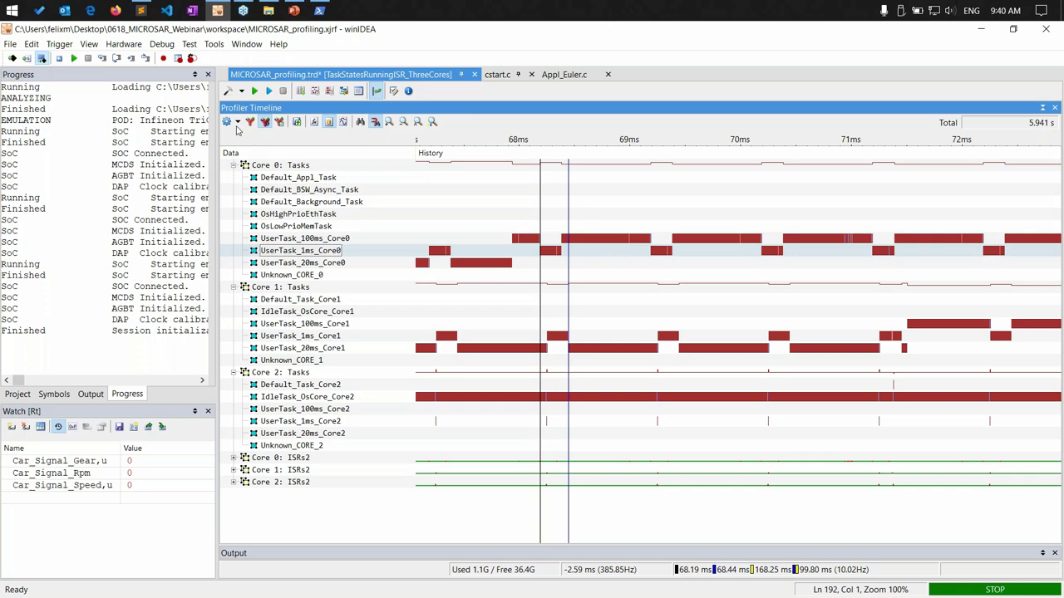
{"action": "left_click", "coordinate": [228, 92]}
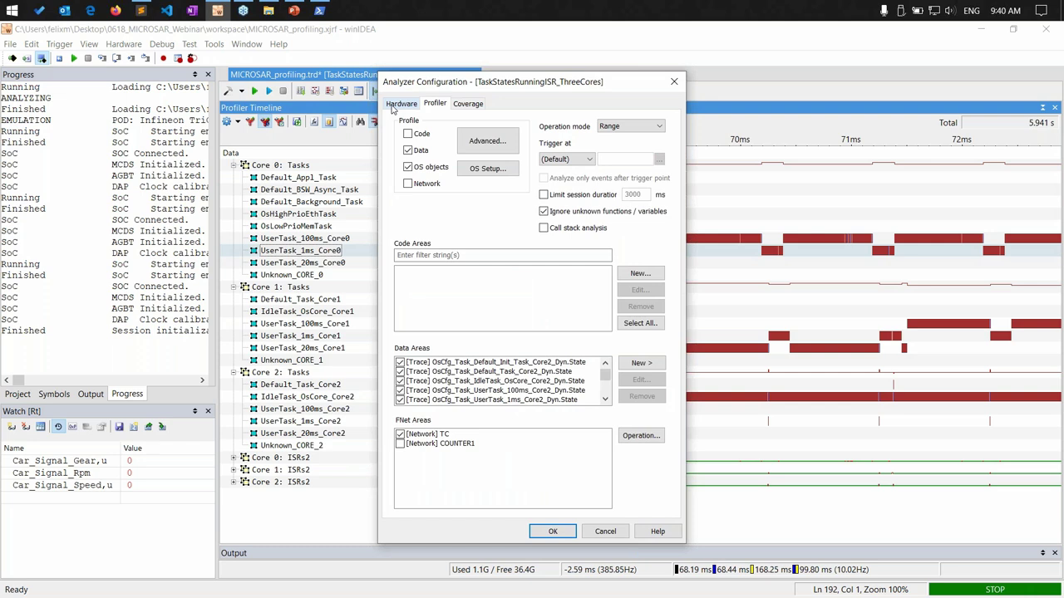
{"action": "left_click", "coordinate": [674, 80]}
{"action": "left_click", "coordinate": [242, 92]}
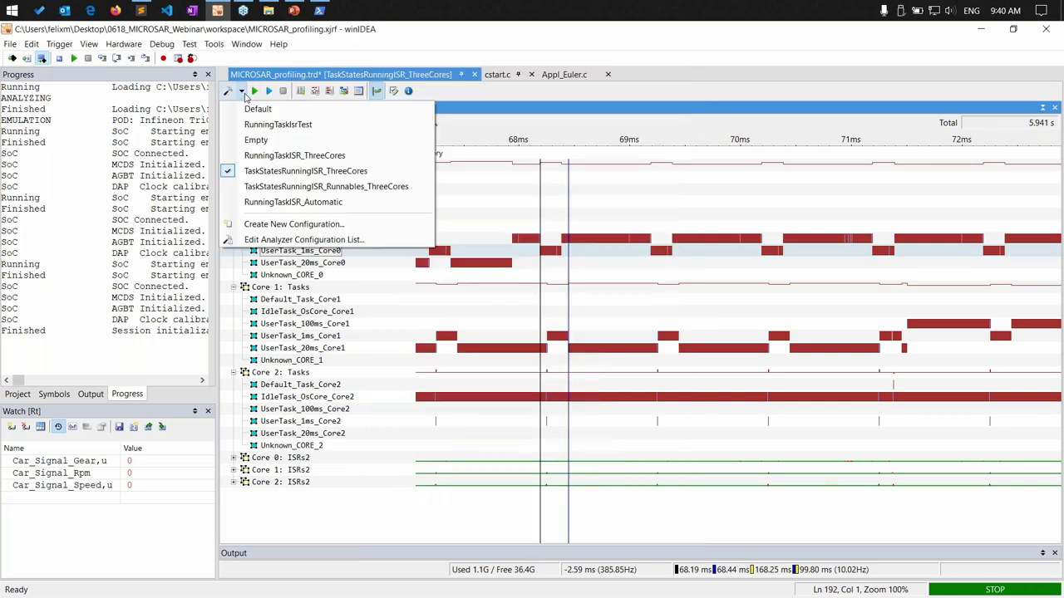
{"action": "left_click", "coordinate": [283, 224]}
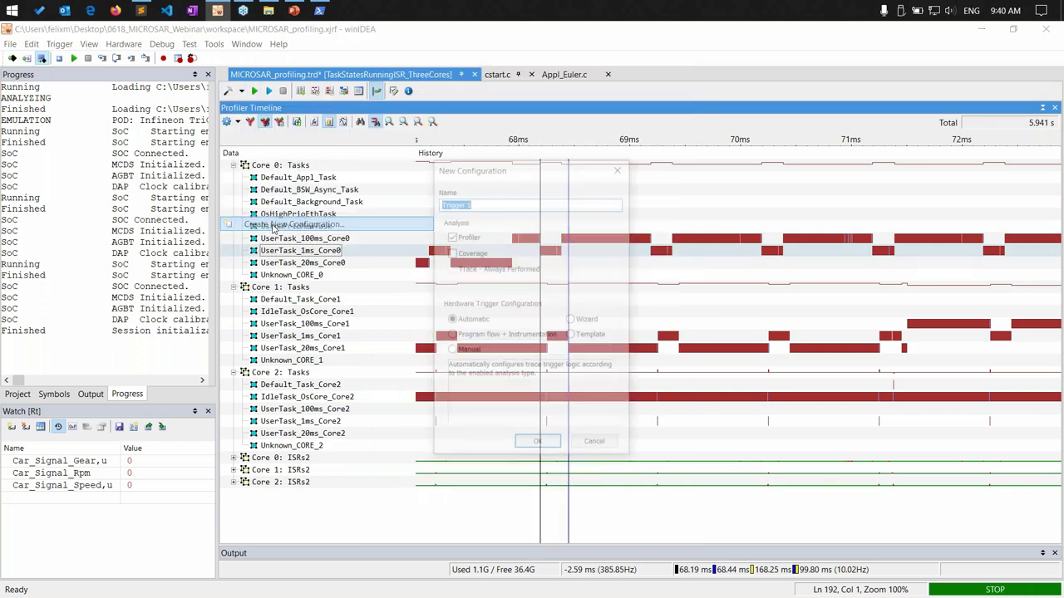
{"action": "left_click", "coordinate": [469, 353]}
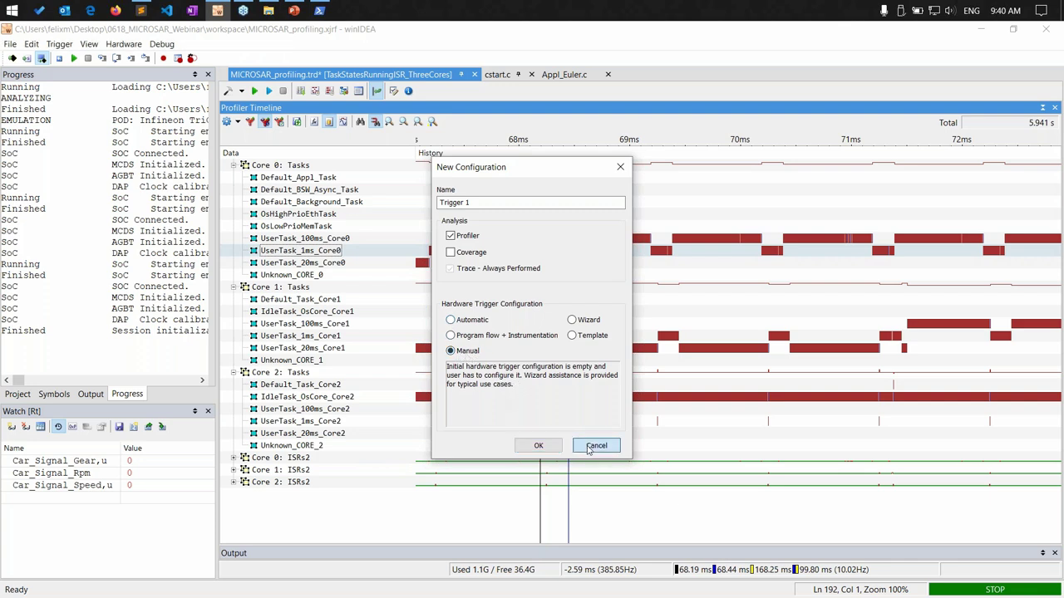
{"action": "left_click", "coordinate": [596, 445]}
Open the analyzer configuration's manual hardware trigger settings and examine dtu_ea_trig_0 and dtu_ea_trig_1 for TriCore Z.
{"action": "left_click", "coordinate": [227, 92]}
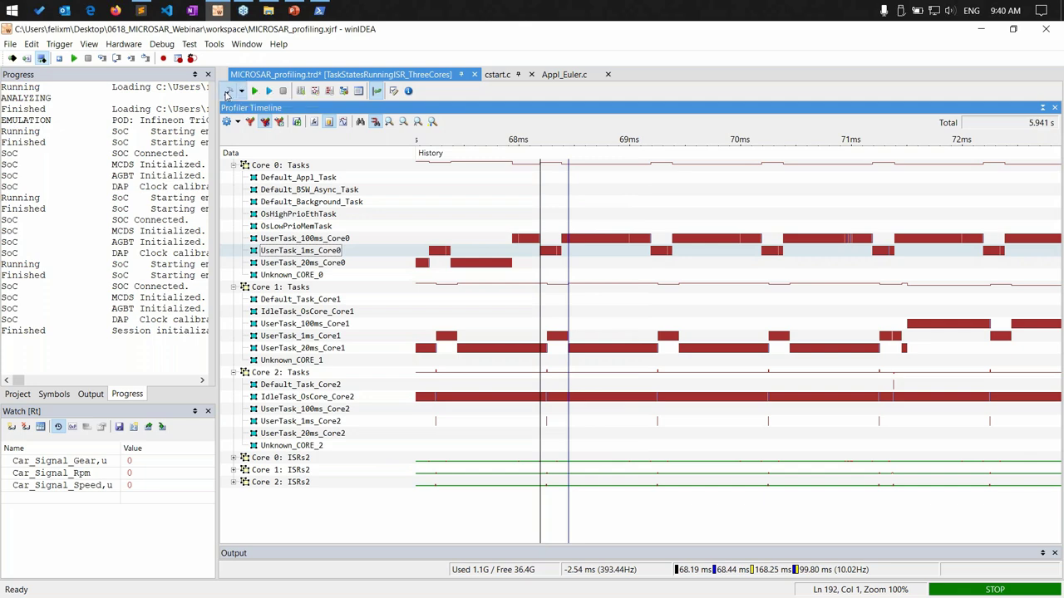
{"action": "left_click", "coordinate": [401, 103]}
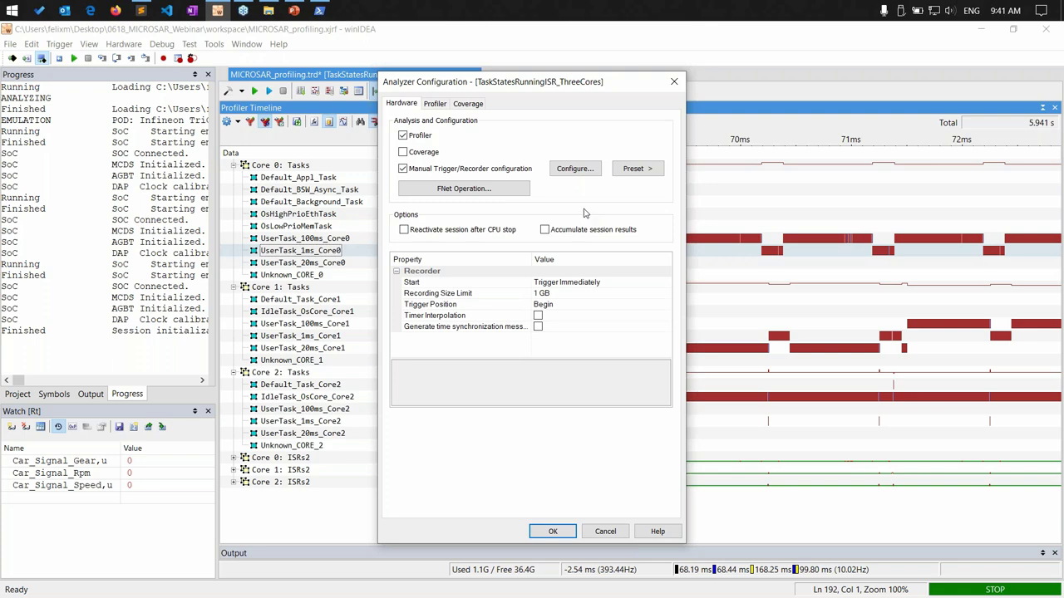
{"action": "left_click", "coordinate": [573, 169]}
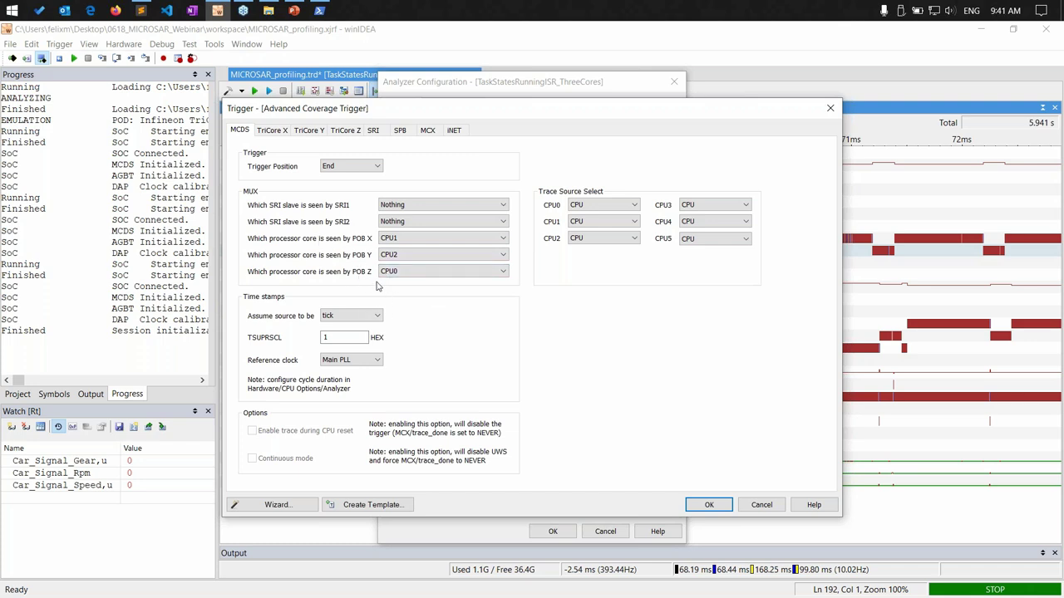
{"action": "left_click", "coordinate": [340, 133]}
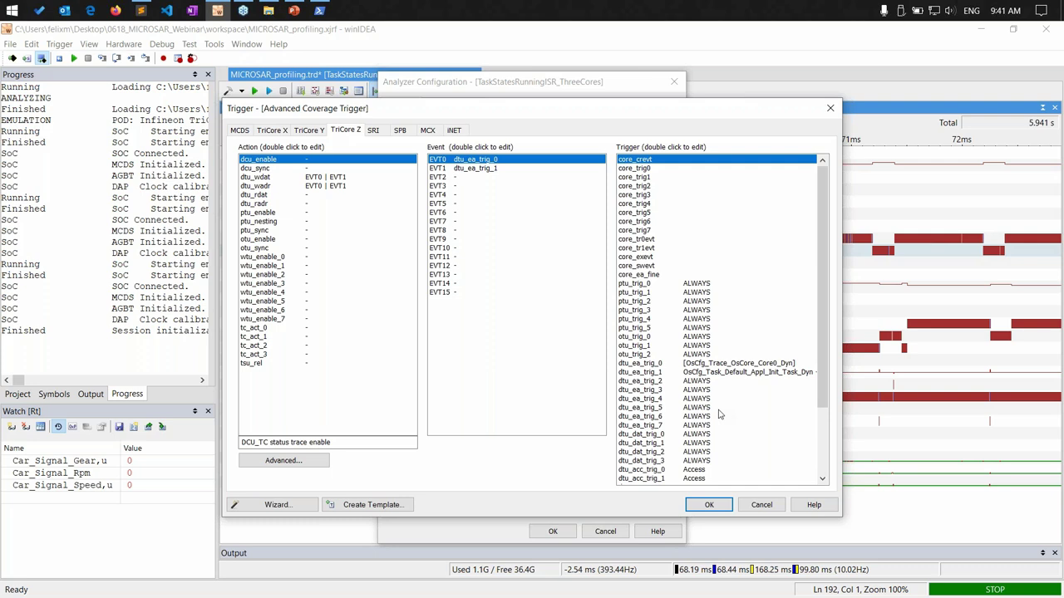
{"action": "left_click", "coordinate": [731, 364]}
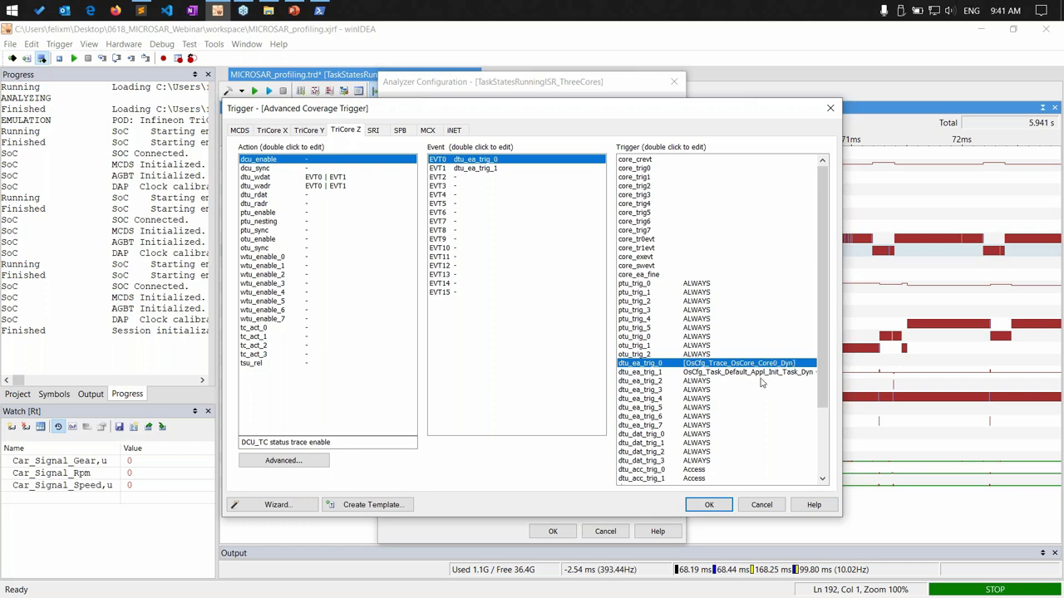
{"action": "left_click", "coordinate": [713, 373]}
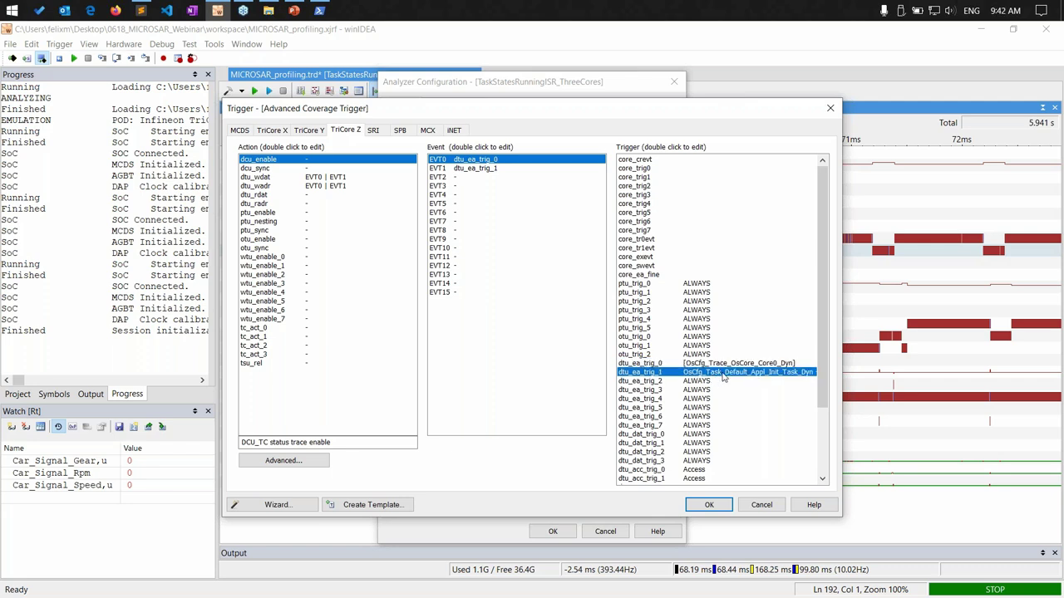
Browse variables for the X address of dtu_ea_trig_1, filter by OsCfg_Task_ and select OsCfg_Task_Default_Appl_Init_Task_Dyn.
{"action": "double_click", "coordinate": [723, 376]}
{"action": "left_click", "coordinate": [555, 317]}
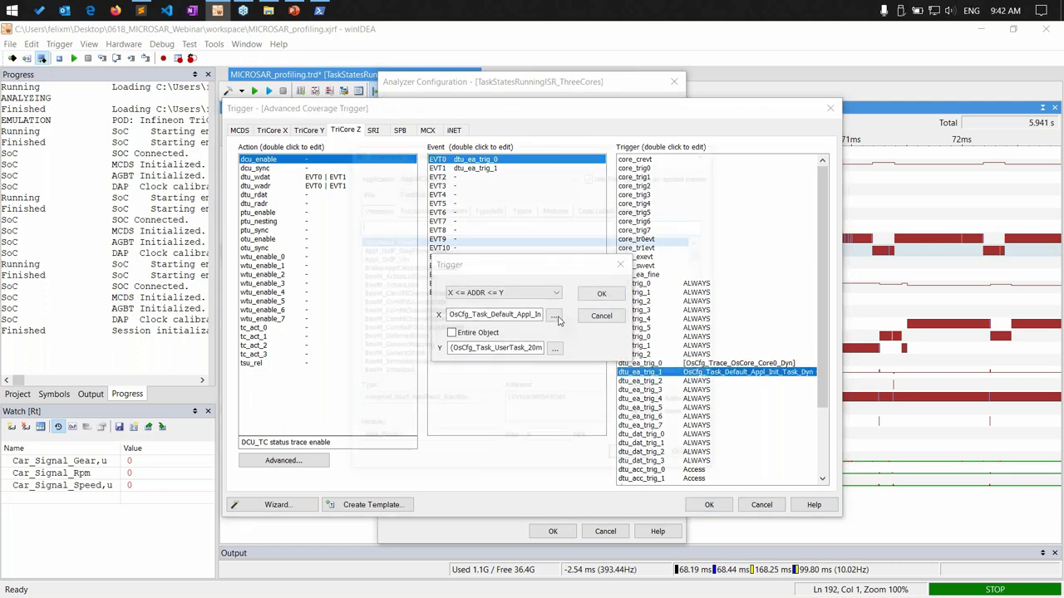
{"action": "left_click_drag", "start_coordinate": [466, 154], "coordinate": [341, 146]}
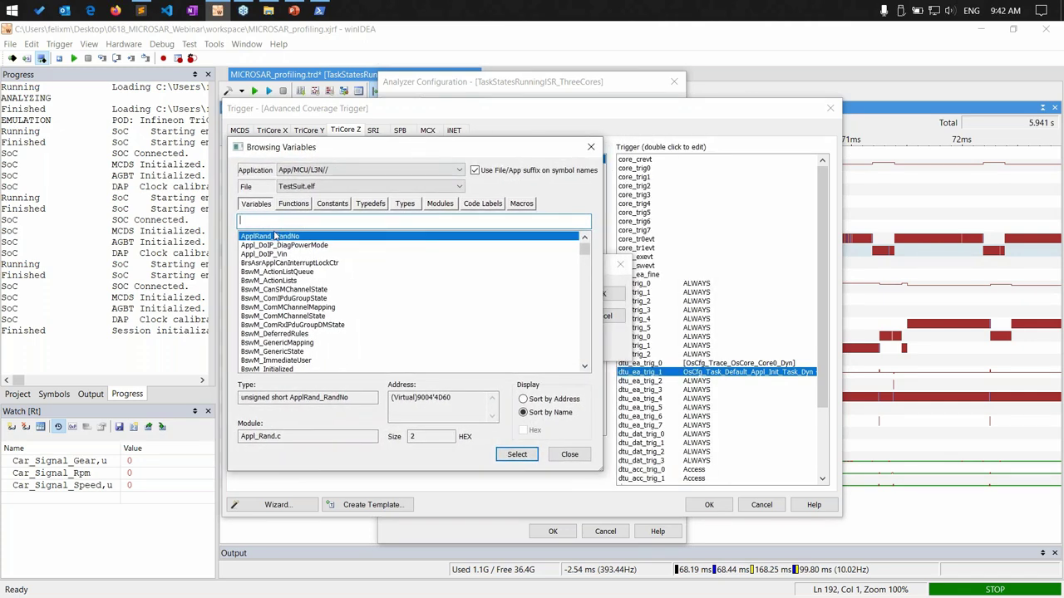
{"action": "type", "text": "O"}
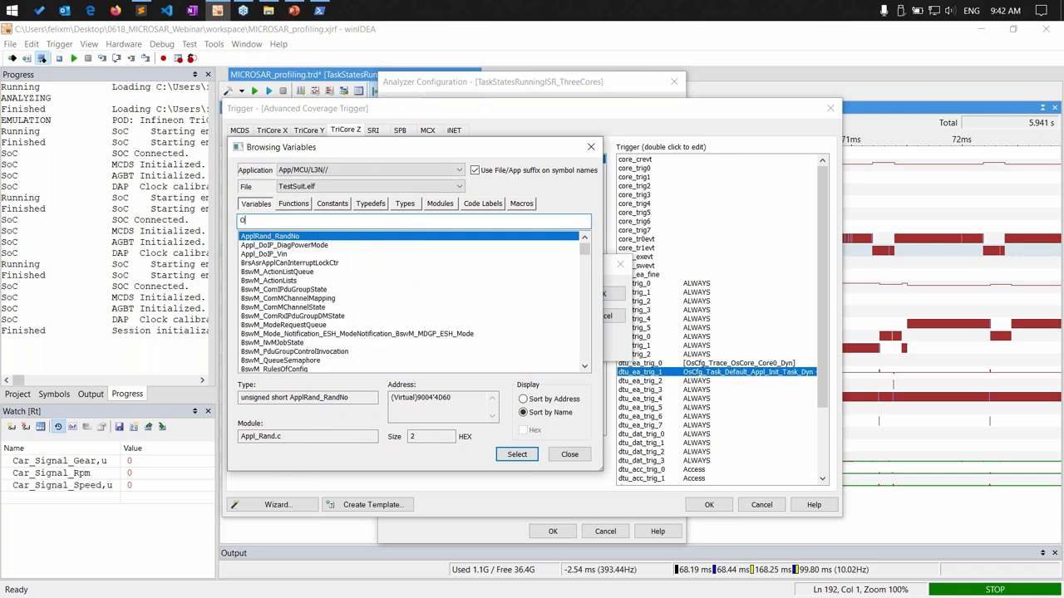
{"action": "type", "text": "sCfg_Task"}
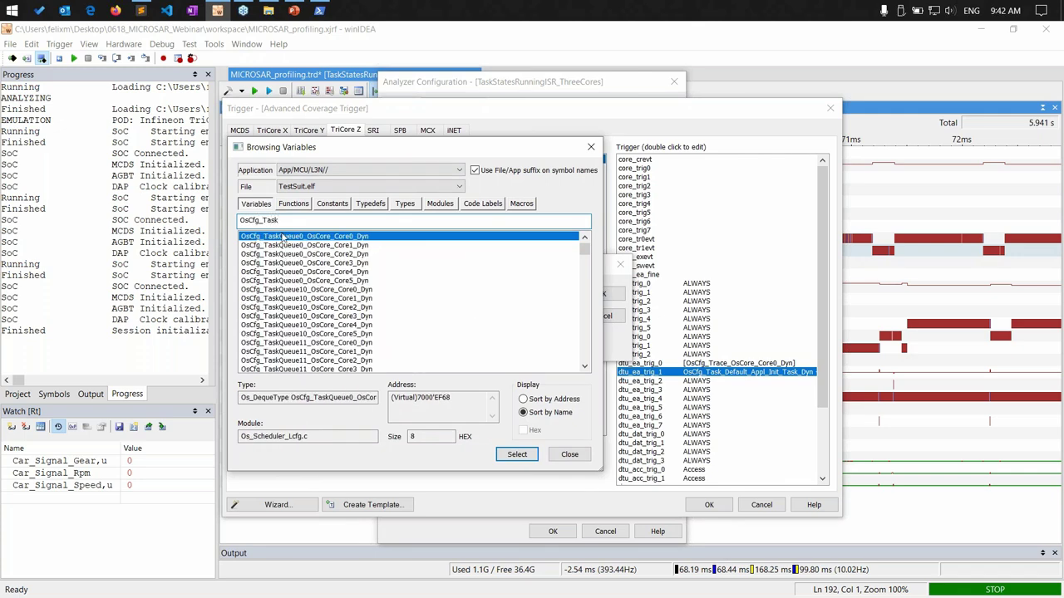
{"action": "type", "text": "_"}
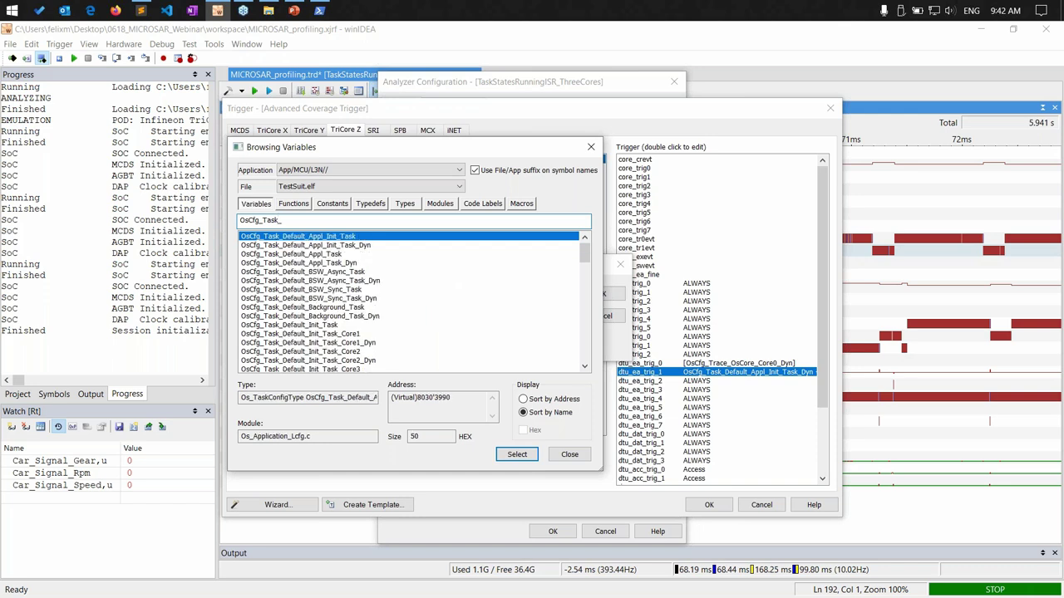
{"action": "left_click", "coordinate": [298, 246]}
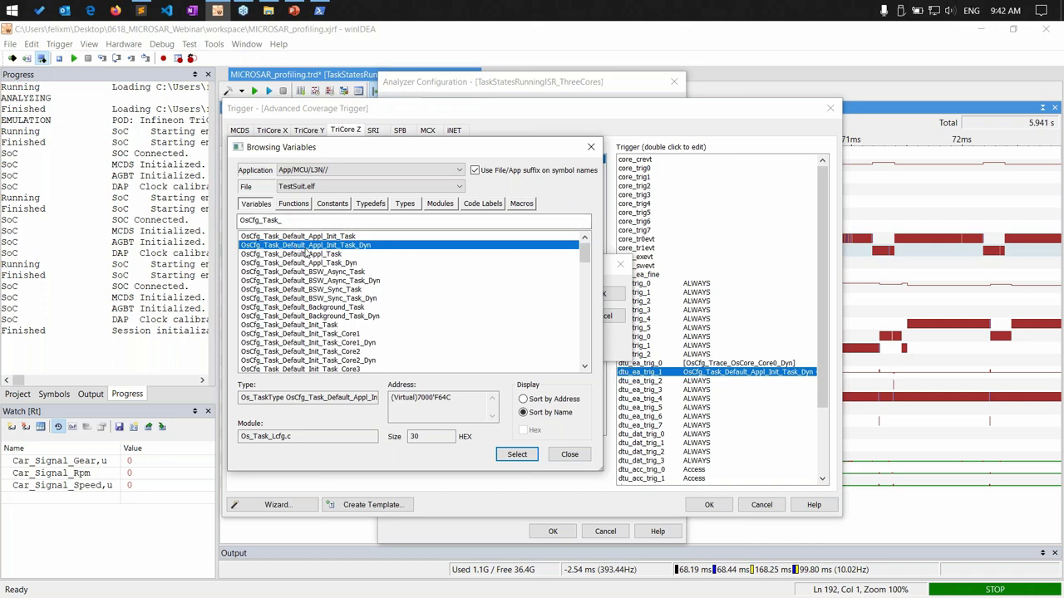
Sort the filtered variables by address and examine the order and addresses of the Core 0 task _Dyn objects.
{"action": "left_click", "coordinate": [546, 401]}
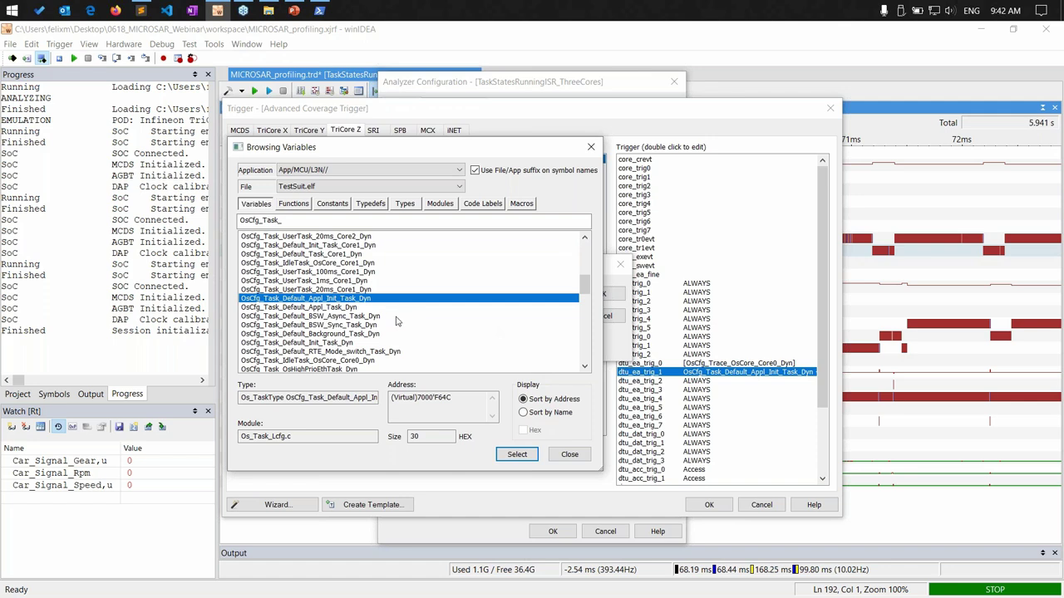
{"action": "scroll", "coordinate": [398, 324], "scroll_direction": "down", "scroll_amount": 2}
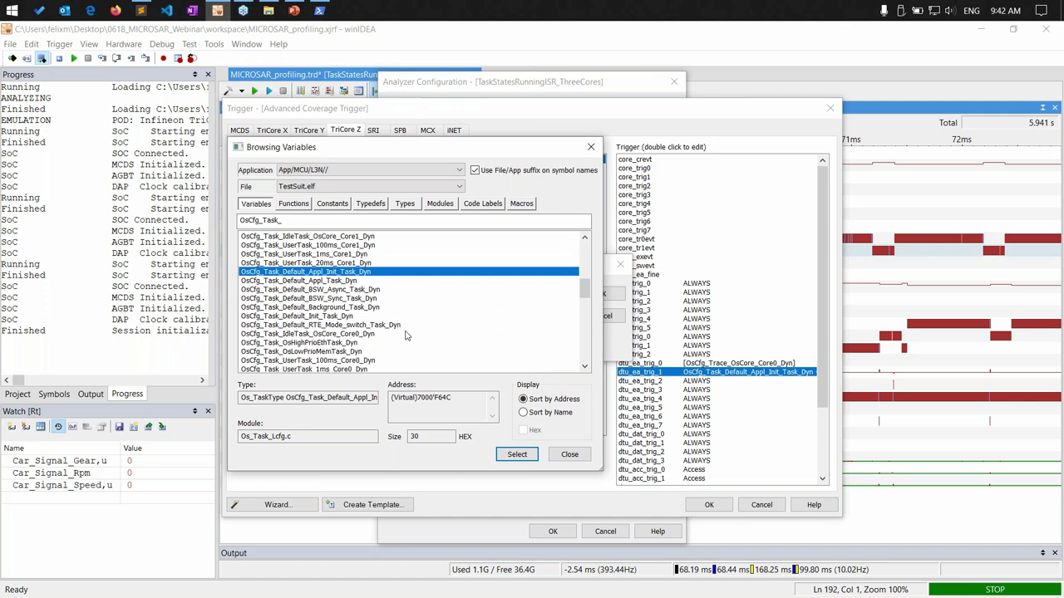
{"action": "left_click", "coordinate": [347, 299]}
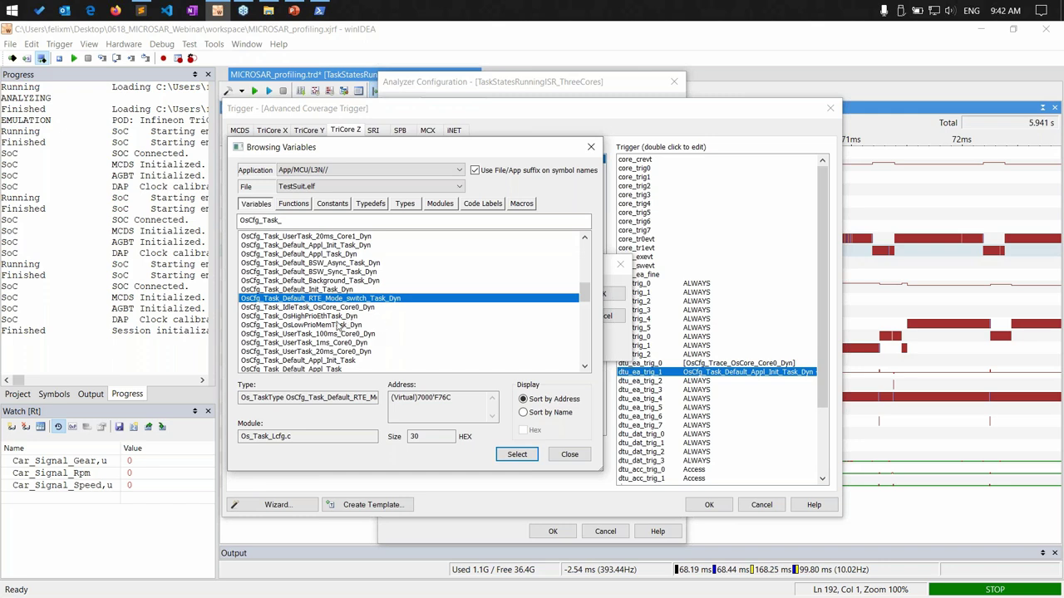
{"action": "scroll", "coordinate": [372, 349], "scroll_direction": "down", "scroll_amount": 1}
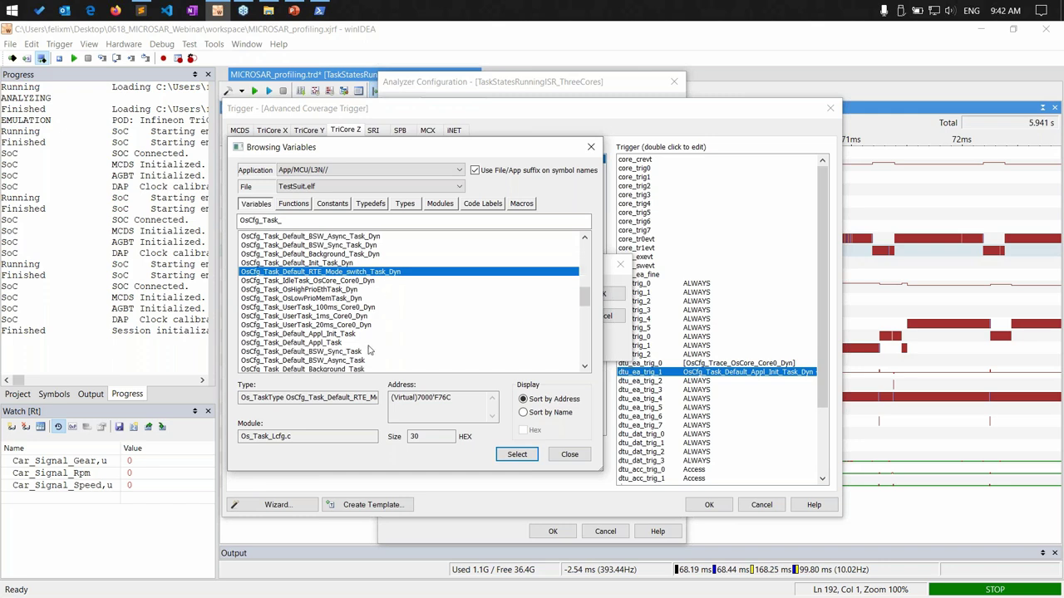
{"action": "left_click", "coordinate": [330, 264]}
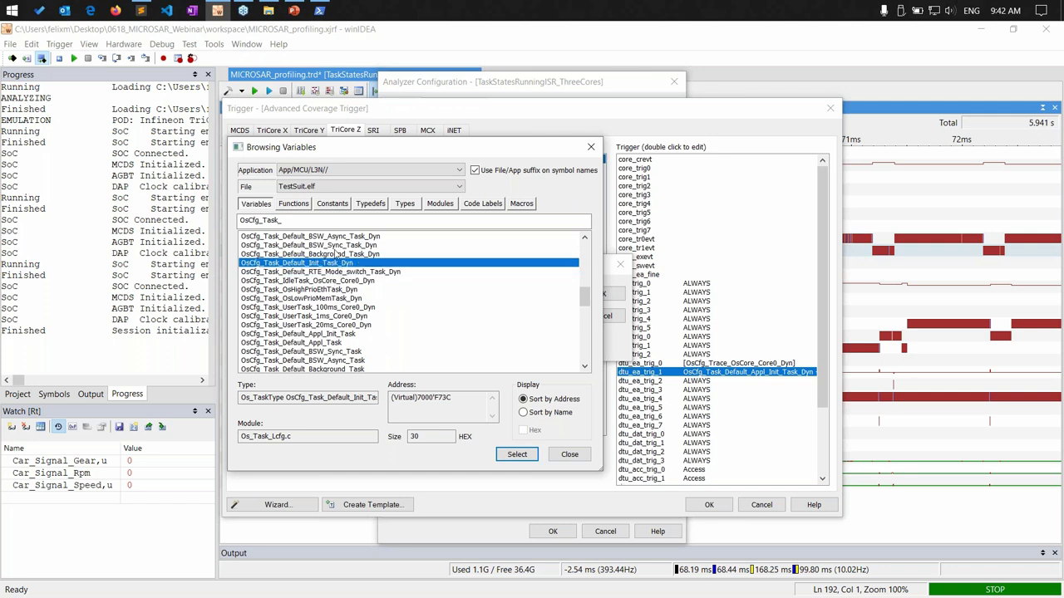
{"action": "left_click", "coordinate": [334, 246]}
{"action": "key", "text": "Up"}
{"action": "key", "text": "Up"}
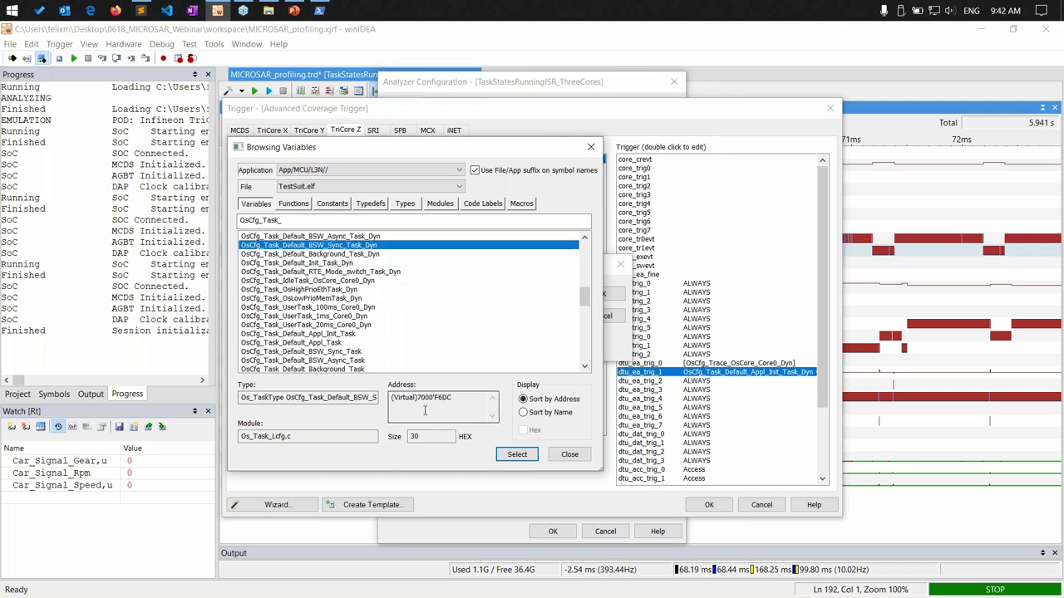
{"action": "key", "text": "Up"}
{"action": "key", "text": "Up"}
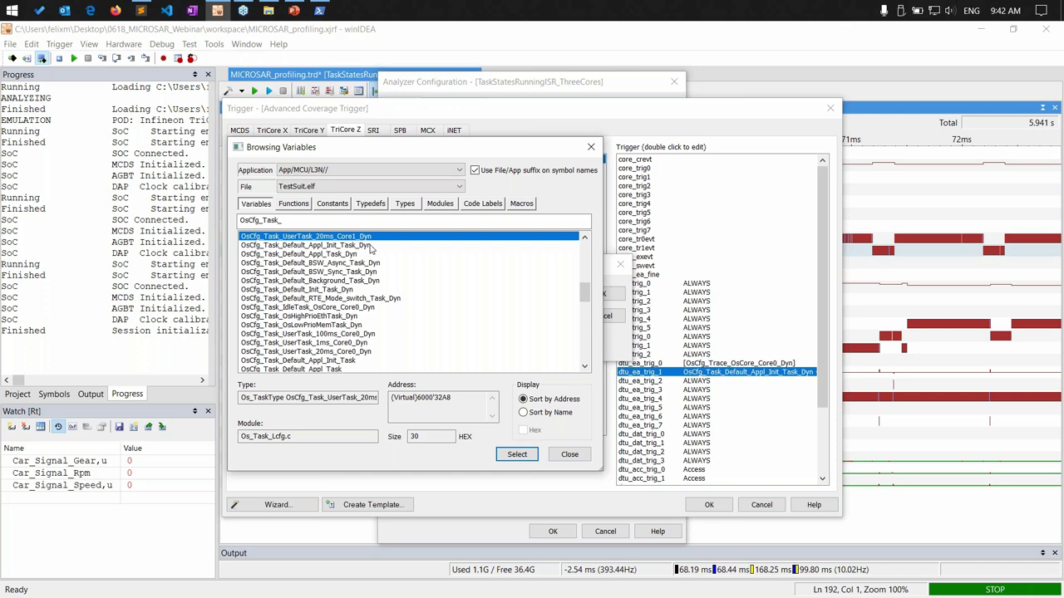
Examine the State member of OsCfg_Task_Default_Appl_Init_Task_Dyn and select the task object as the trigger's X address.
{"action": "left_click", "coordinate": [393, 246]}
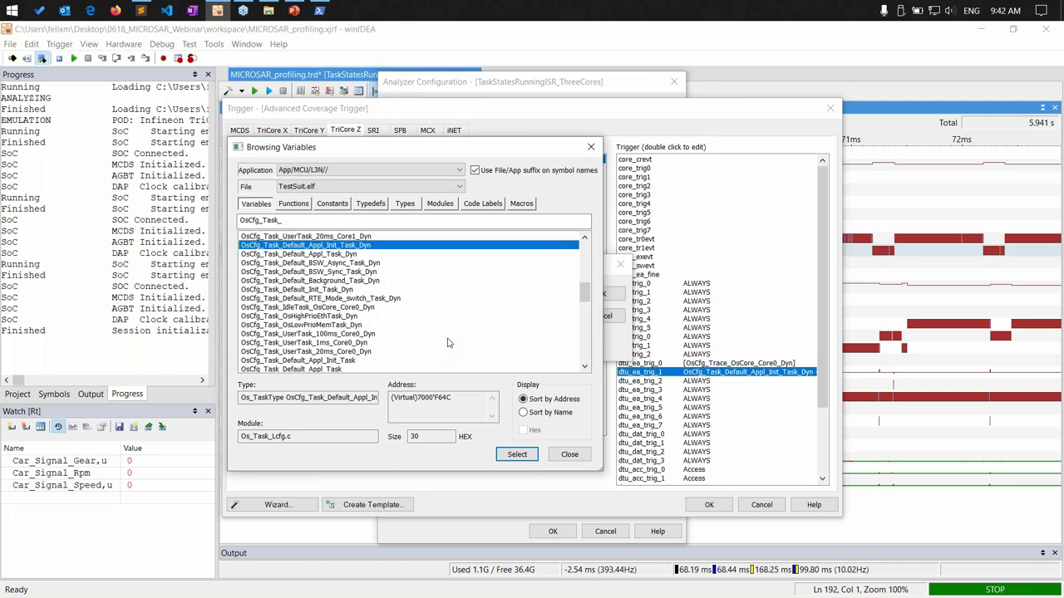
{"action": "double_click", "coordinate": [375, 246]}
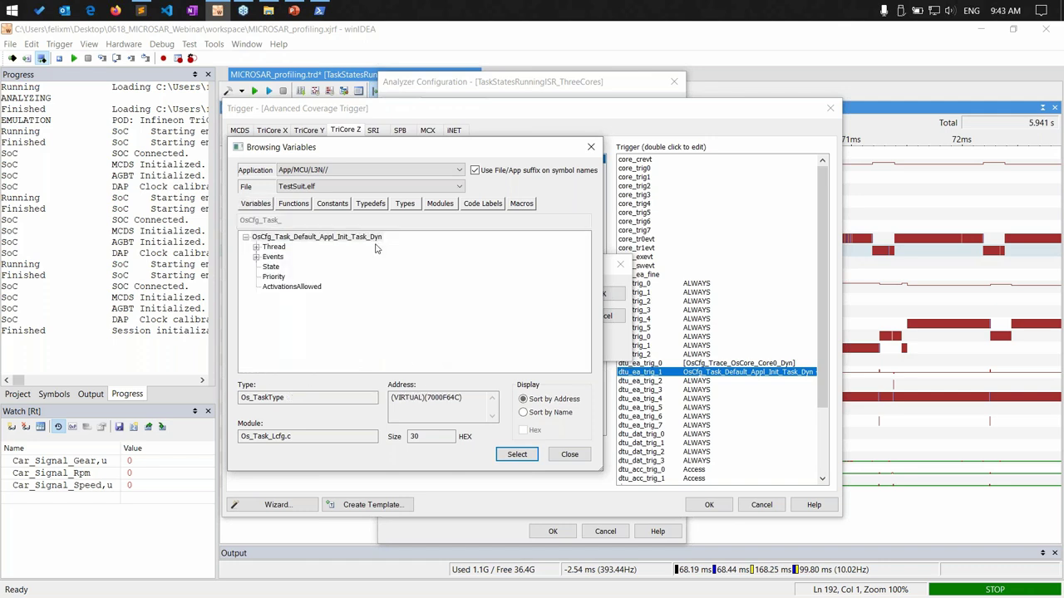
{"action": "left_click", "coordinate": [271, 268]}
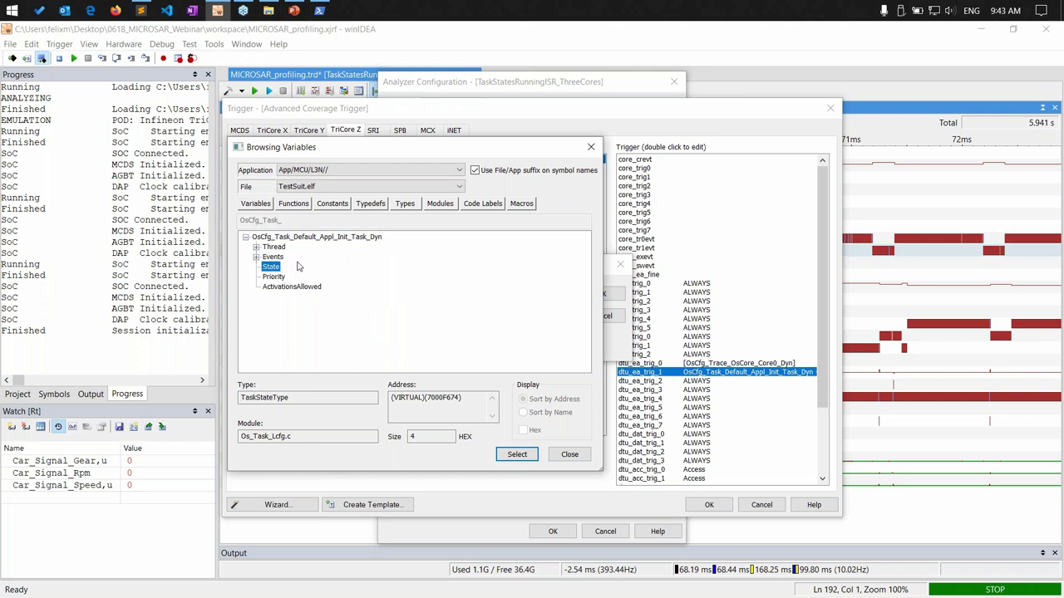
{"action": "left_click", "coordinate": [256, 204]}
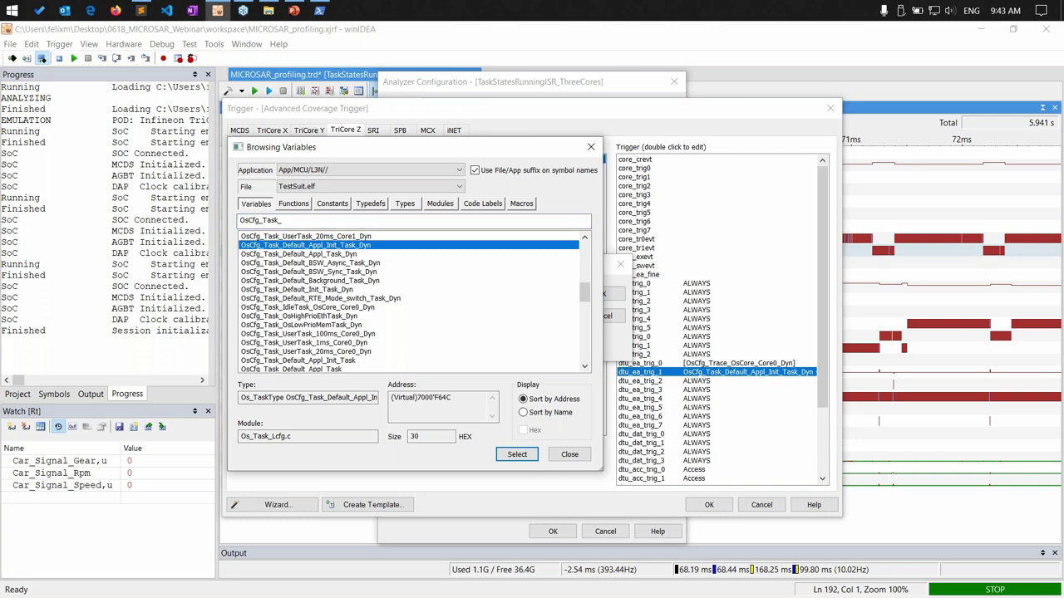
{"action": "left_click", "coordinate": [517, 454]}
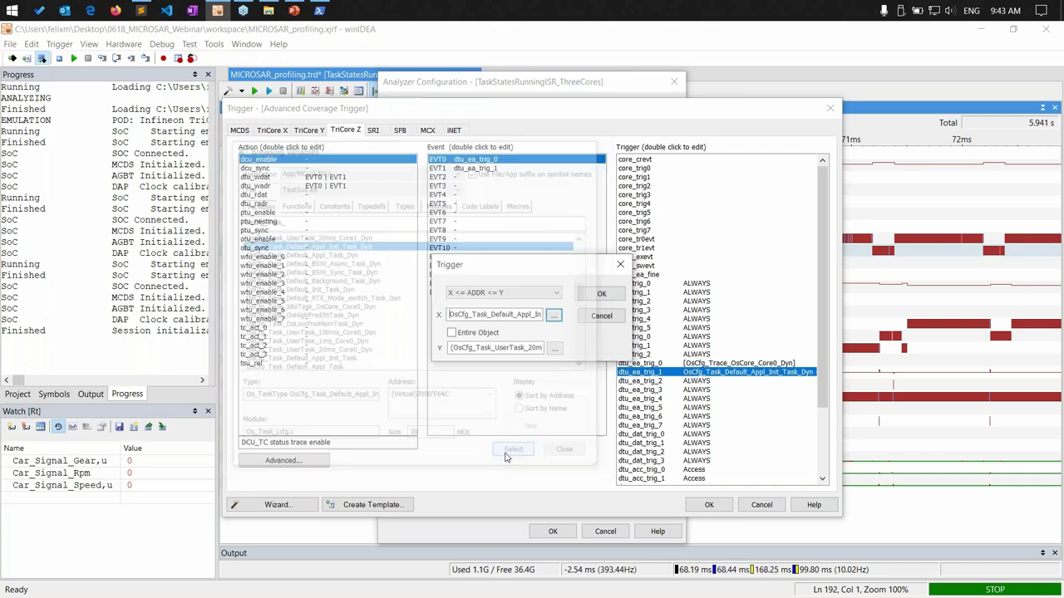
Browse variables for the Y address, examine the State member of OsCfg_Task_UserTask_20ms_Core0_Dyn, and cancel the trigger edit.
{"action": "left_click", "coordinate": [554, 350]}
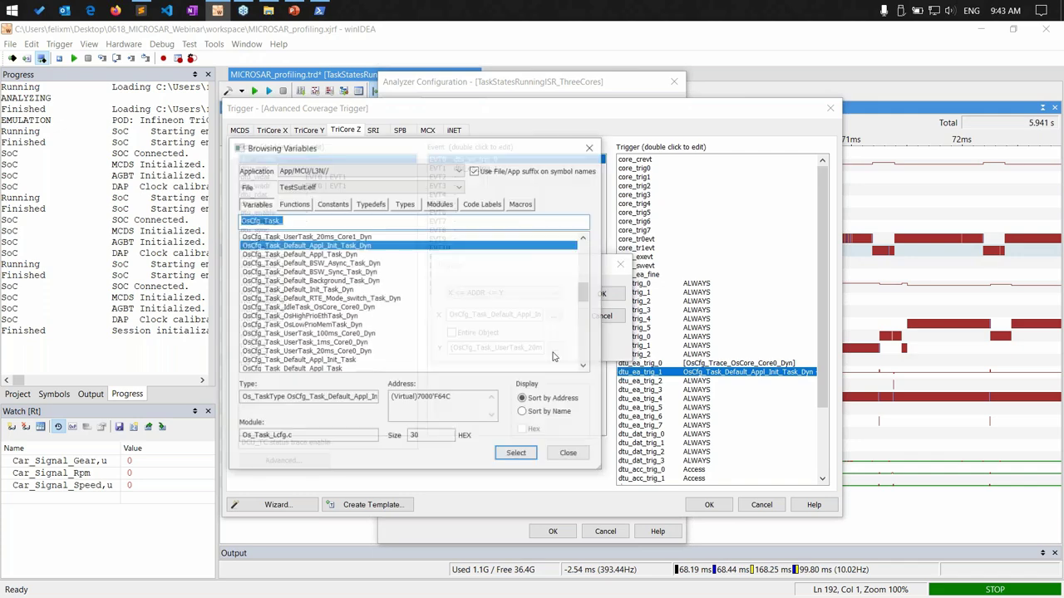
{"action": "left_click", "coordinate": [314, 336]}
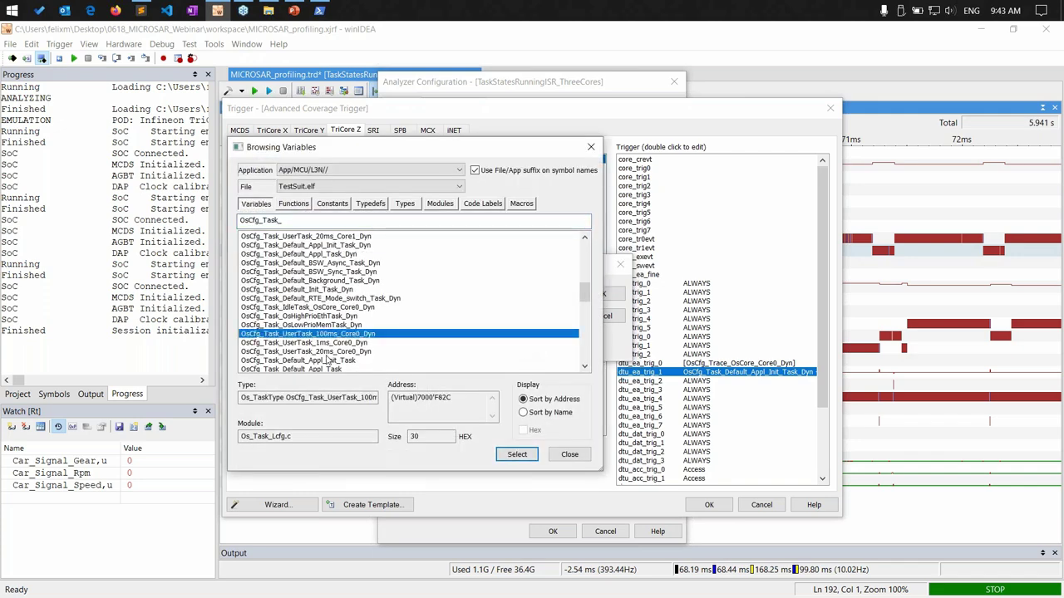
{"action": "left_click", "coordinate": [327, 353]}
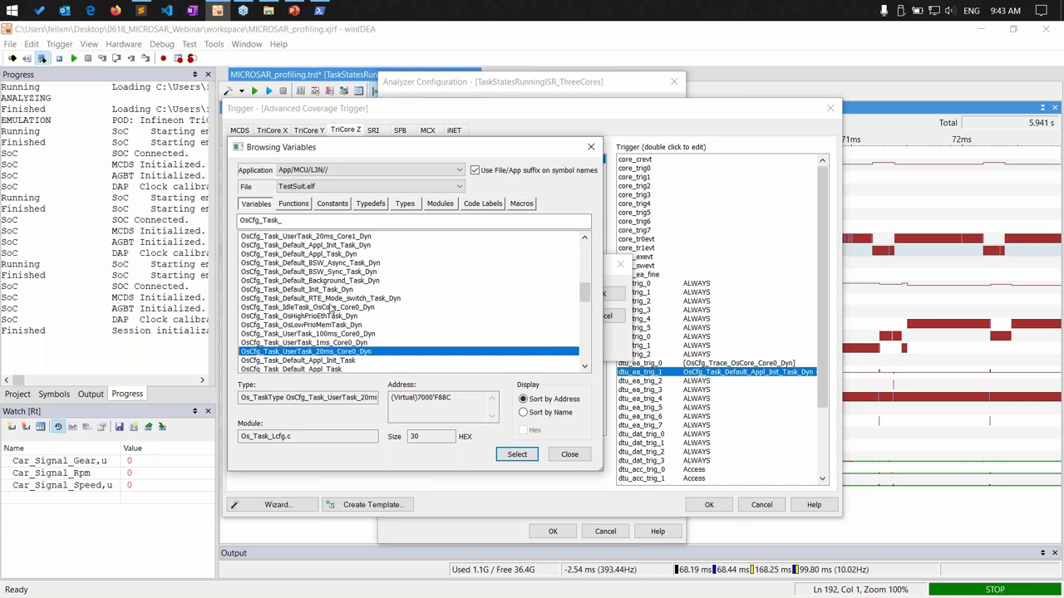
{"action": "left_click", "coordinate": [353, 362]}
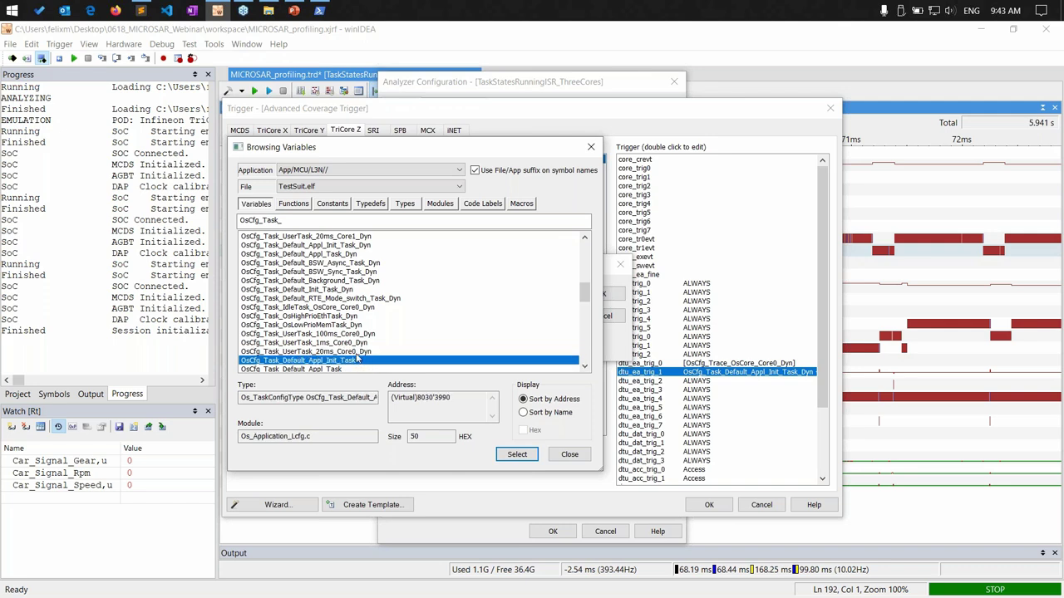
{"action": "double_click", "coordinate": [358, 354]}
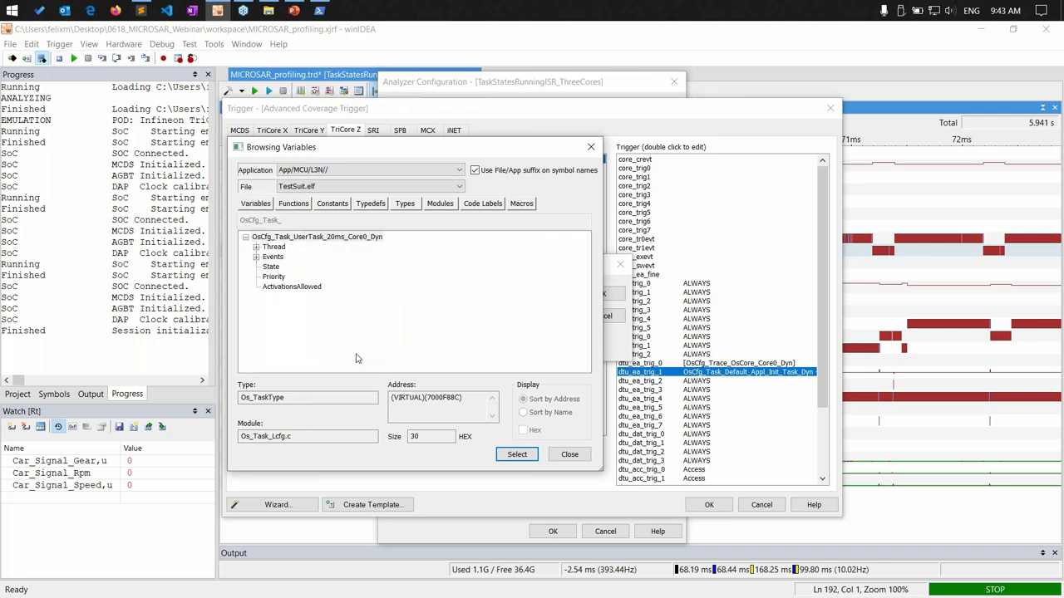
{"action": "left_click", "coordinate": [267, 267]}
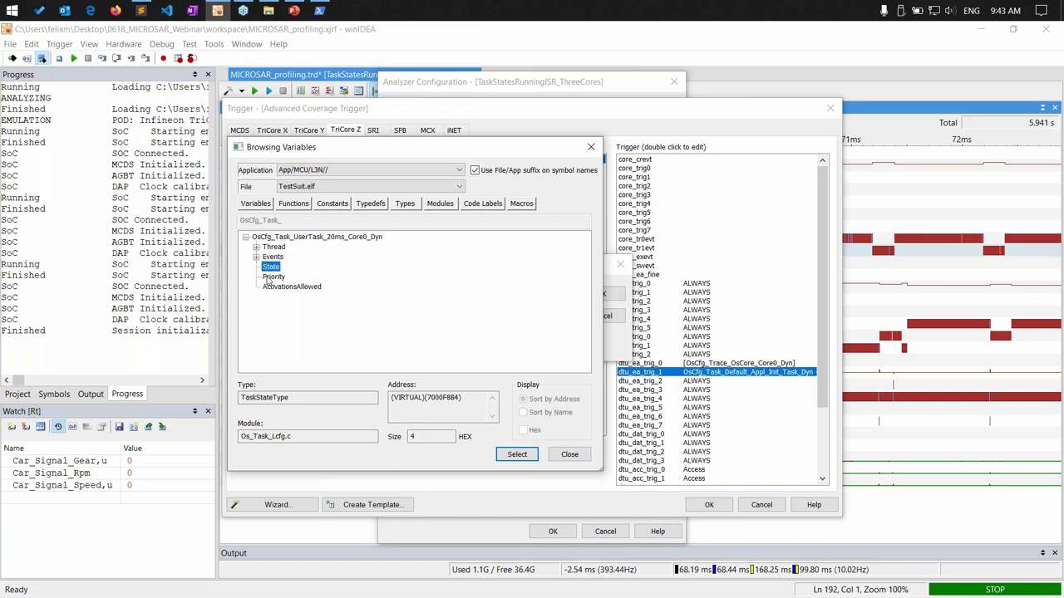
{"action": "left_click", "coordinate": [516, 455]}
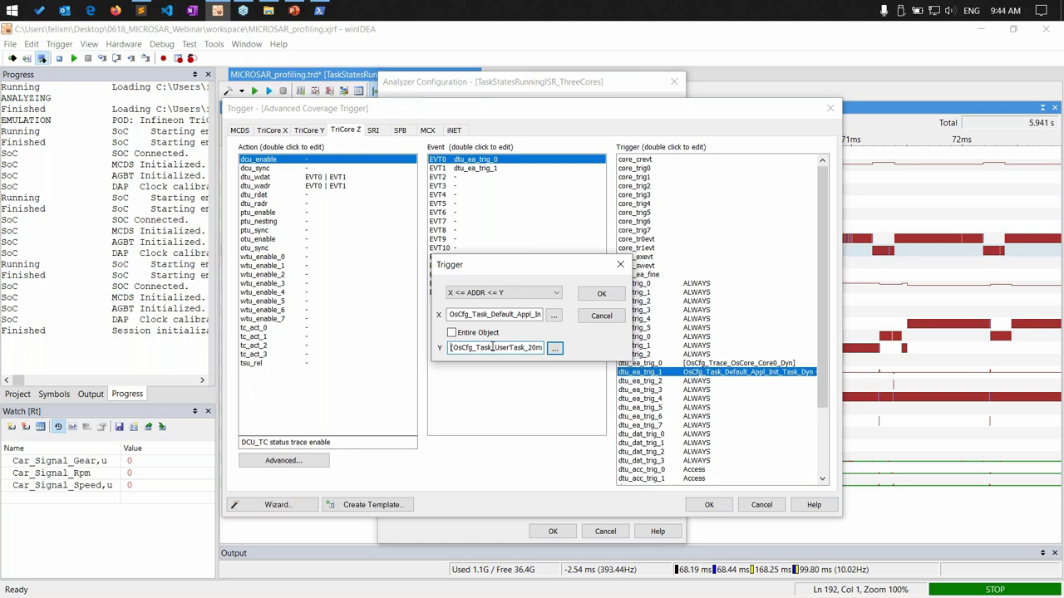
{"action": "left_click", "coordinate": [601, 317]}
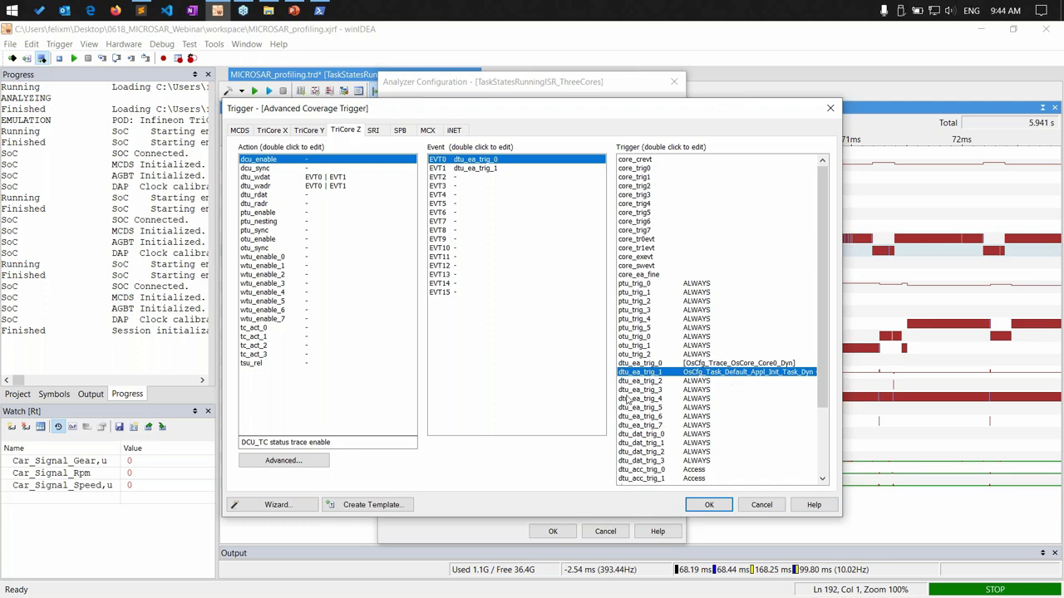
Examine the actions, events and dtu_ea_trig assignments for TriCore X and TriCore Y.
{"action": "left_click", "coordinate": [312, 133]}
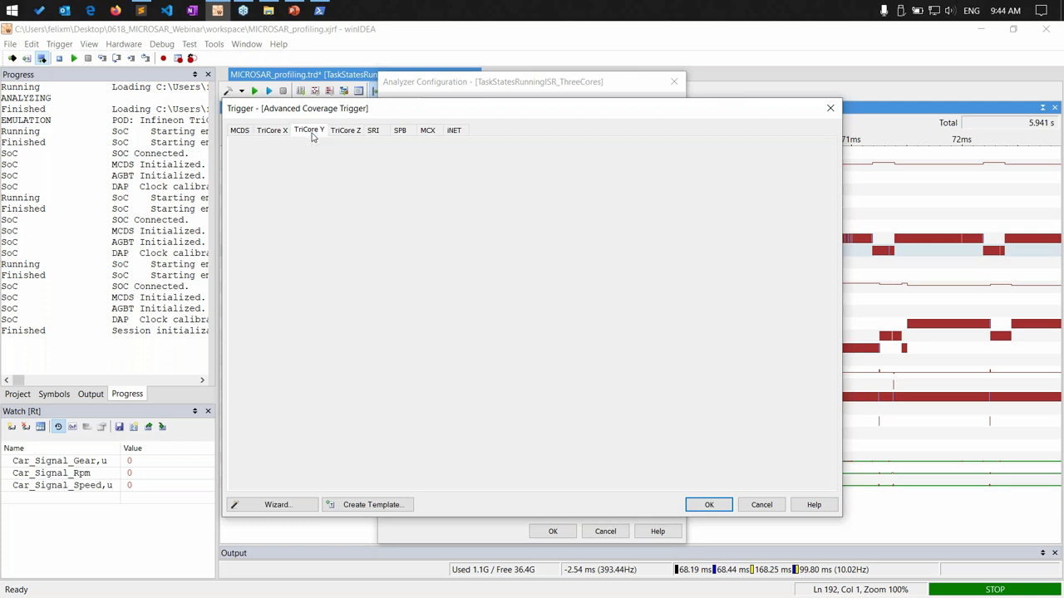
{"action": "left_click", "coordinate": [282, 132]}
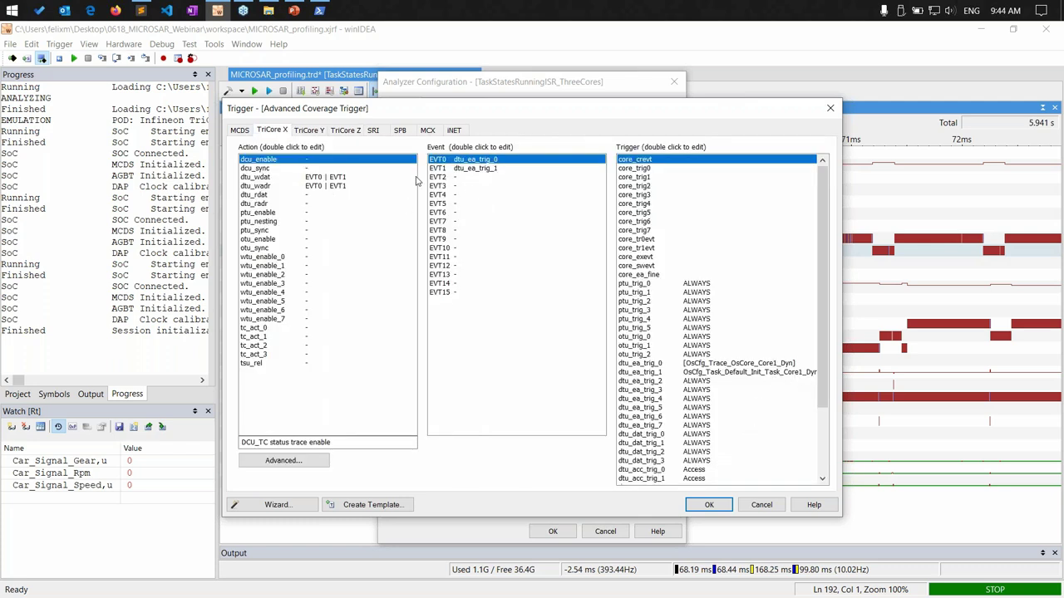
{"action": "left_click", "coordinate": [309, 131]}
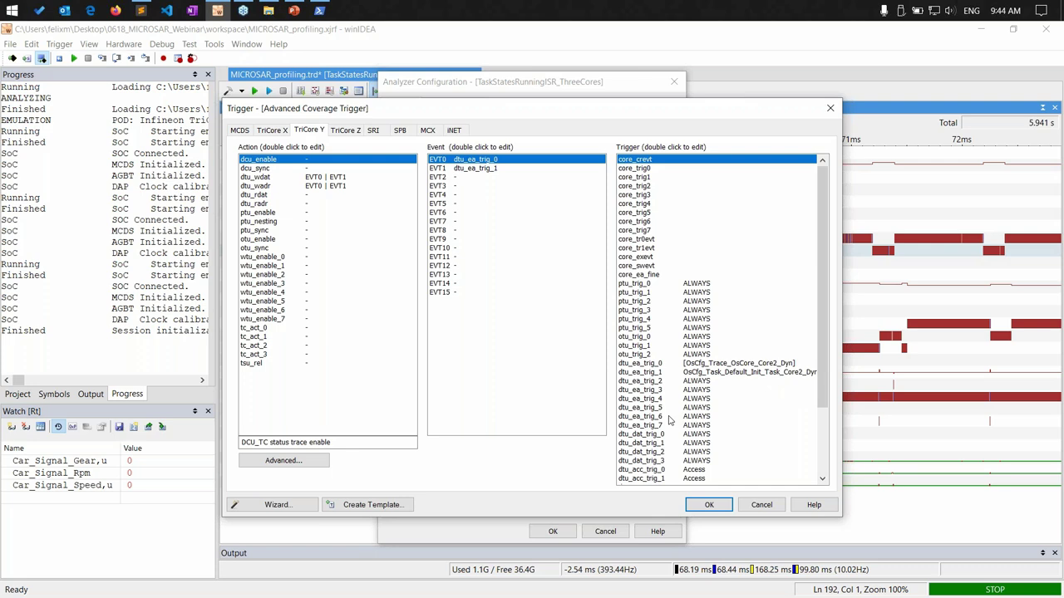
Open dtu_ea_trig_0 of TriCore Y and filter the variables for its X address by OsCfg_Trace_OsCore_Core2_Dyn.
{"action": "double_click", "coordinate": [731, 363]}
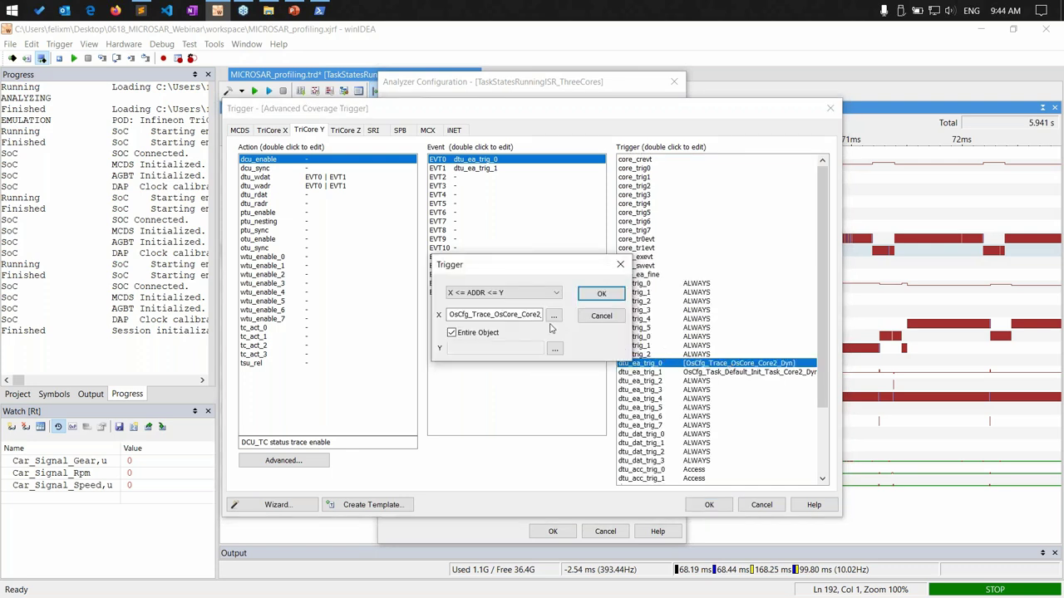
{"action": "left_click", "coordinate": [505, 314]}
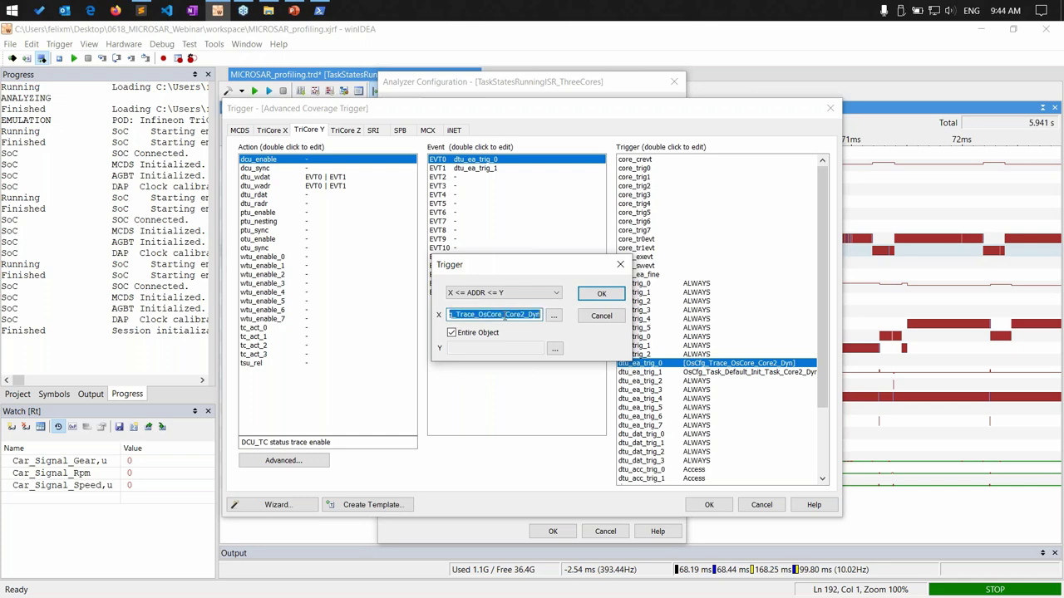
{"action": "double_click", "coordinate": [505, 314]}
{"action": "key", "text": "ctrl+c"}
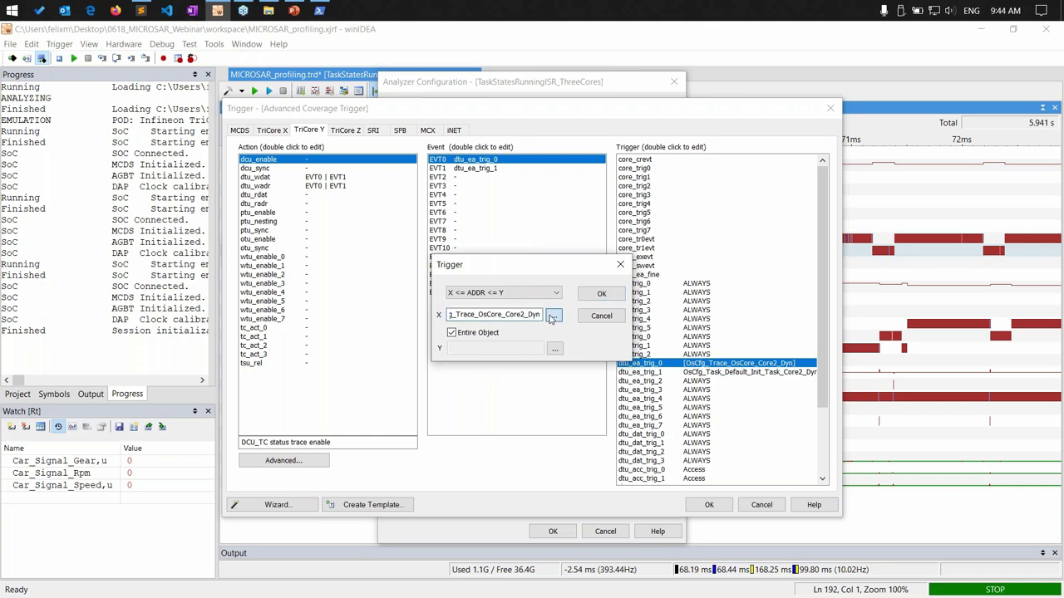
{"action": "left_click", "coordinate": [553, 315]}
{"action": "key", "text": "ctrl+v"}
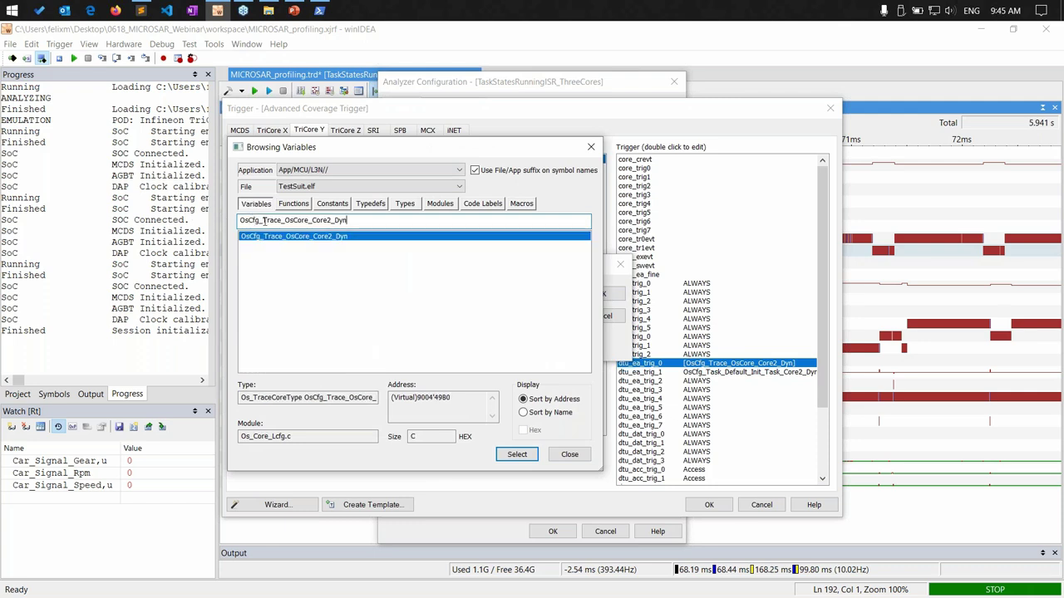
Examine the CurrentTask and CurrentIsr members of OsCfg_Trace_OsCore_Core2_Dyn and cancel the trigger edit.
{"action": "double_click", "coordinate": [288, 239]}
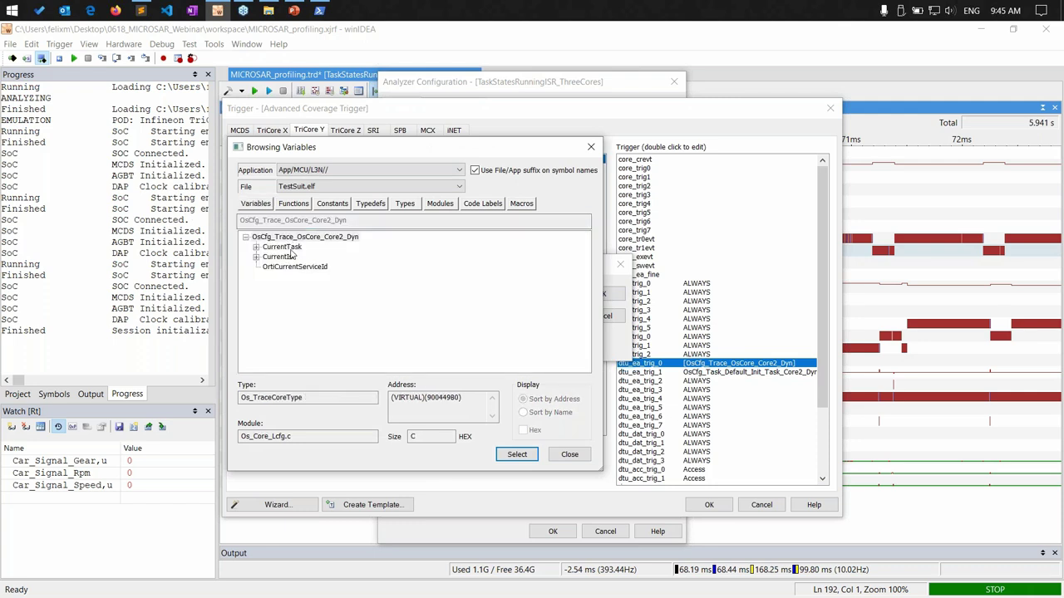
{"action": "left_click", "coordinate": [290, 248]}
{"action": "left_click", "coordinate": [280, 258]}
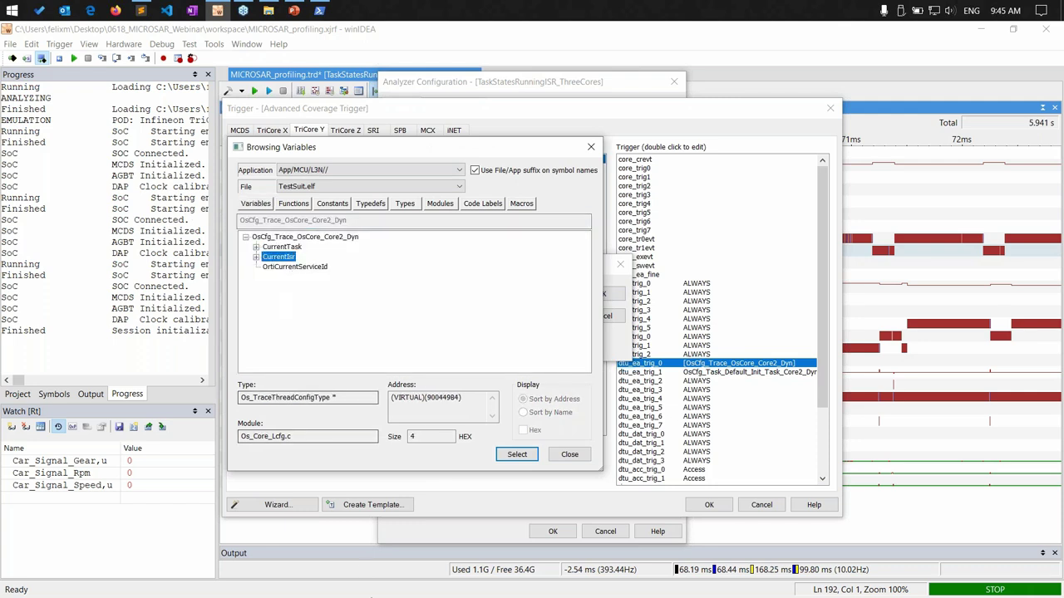
{"action": "left_click", "coordinate": [564, 459]}
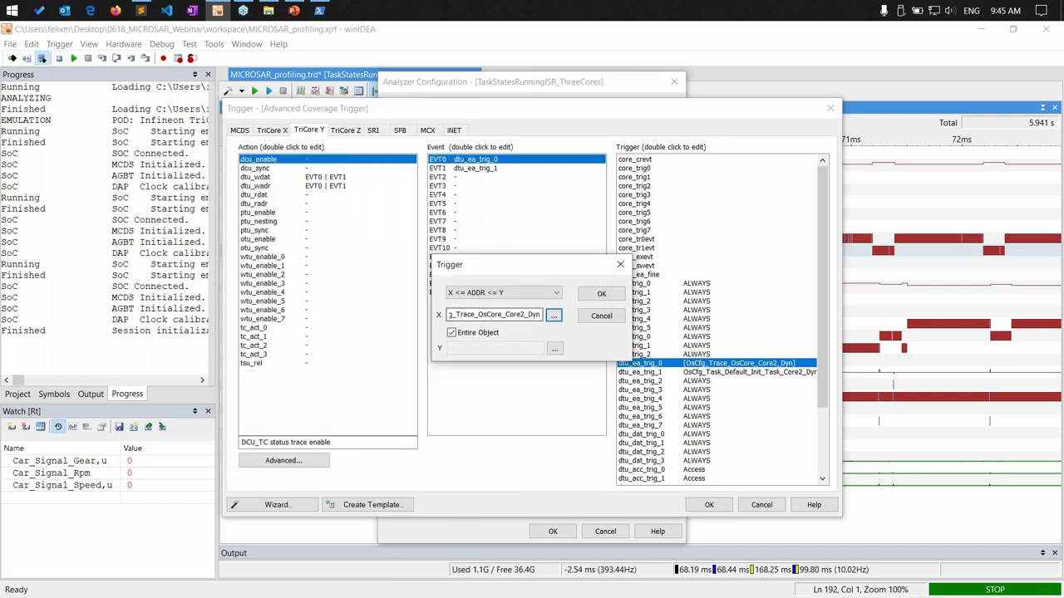
{"action": "left_click", "coordinate": [496, 316]}
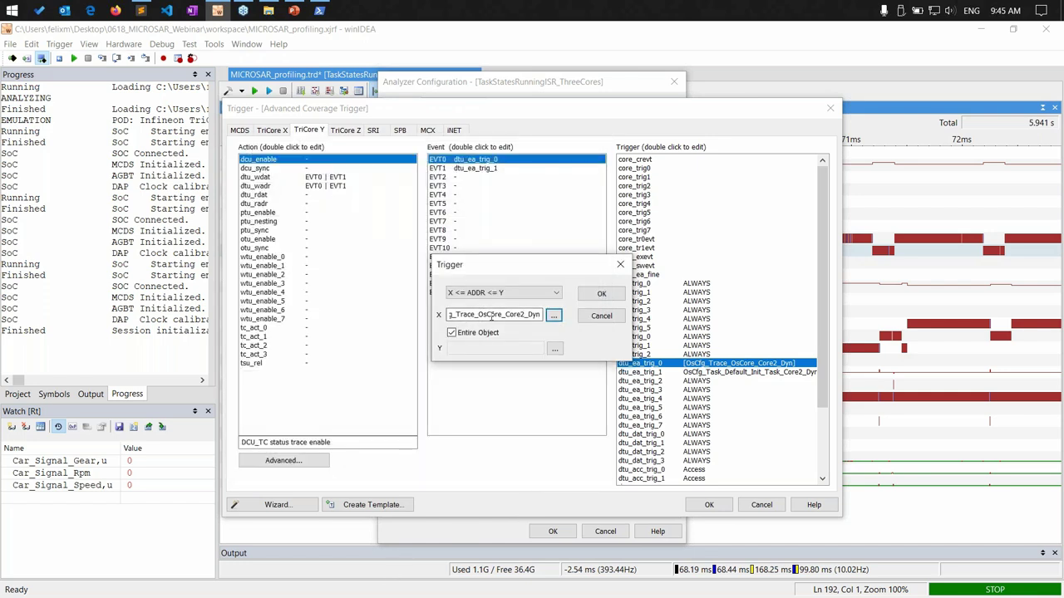
{"action": "left_click", "coordinate": [601, 316]}
Review the dtu_ea_trig_0 and dtu_ea_trig_1 entries of TriCore Y and leave the trigger configuration without saving.
{"action": "key", "text": "Down"}
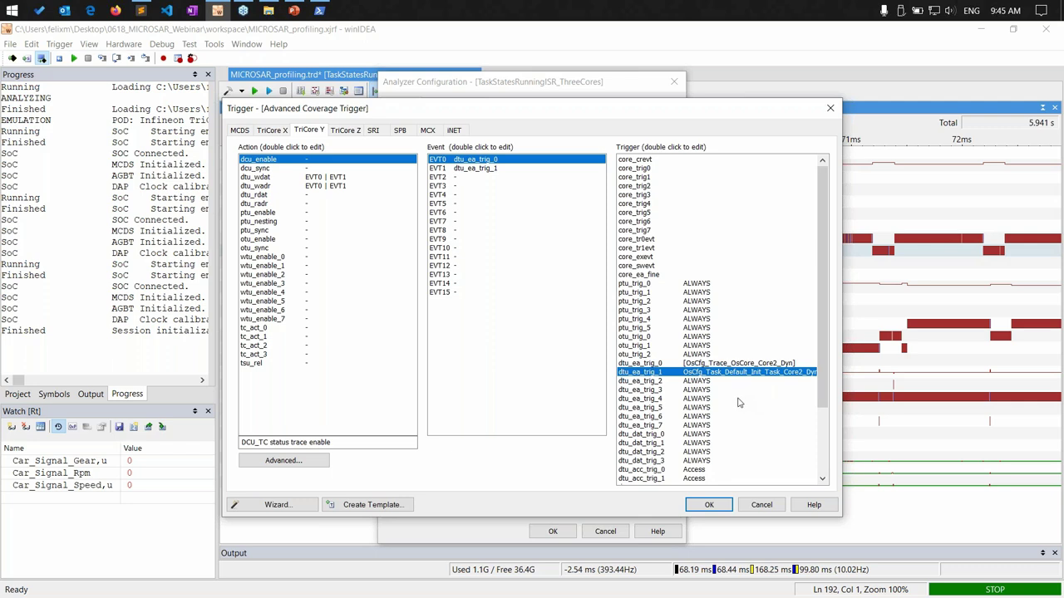
{"action": "left_click", "coordinate": [646, 276]}
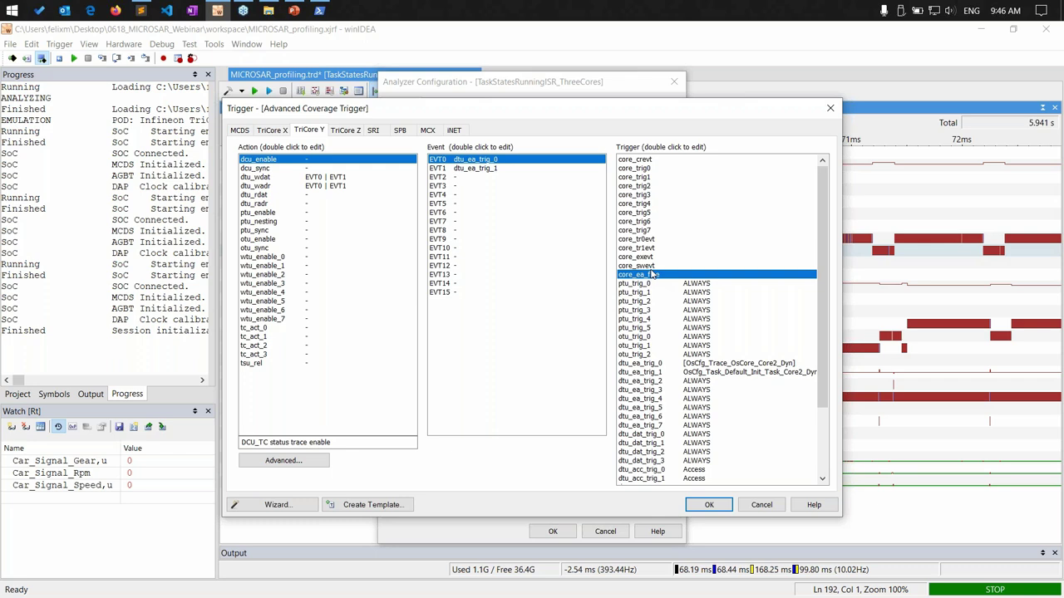
{"action": "left_click", "coordinate": [656, 373]}
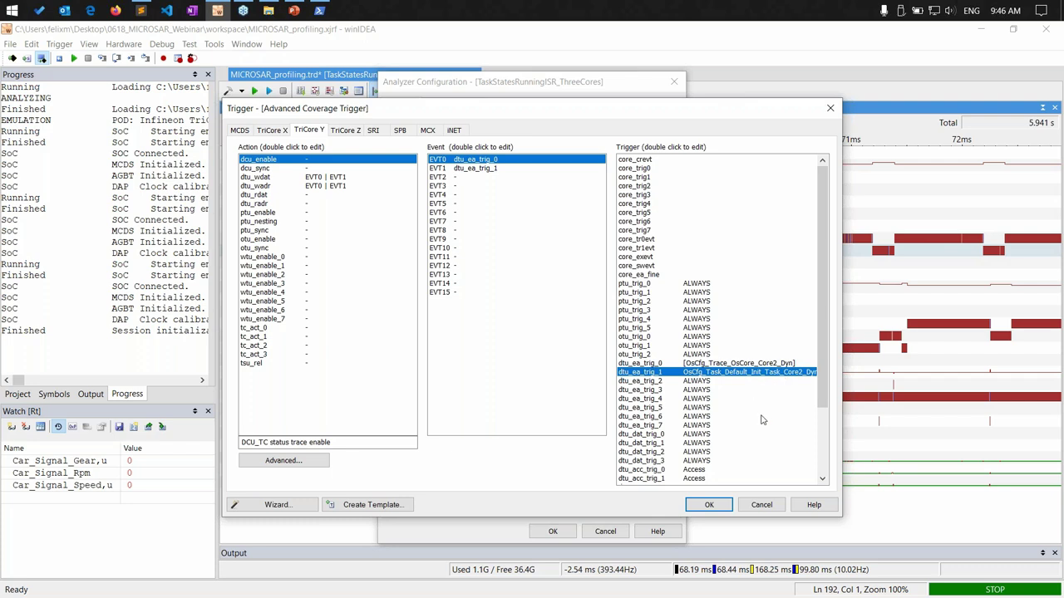
{"action": "left_click", "coordinate": [704, 363]}
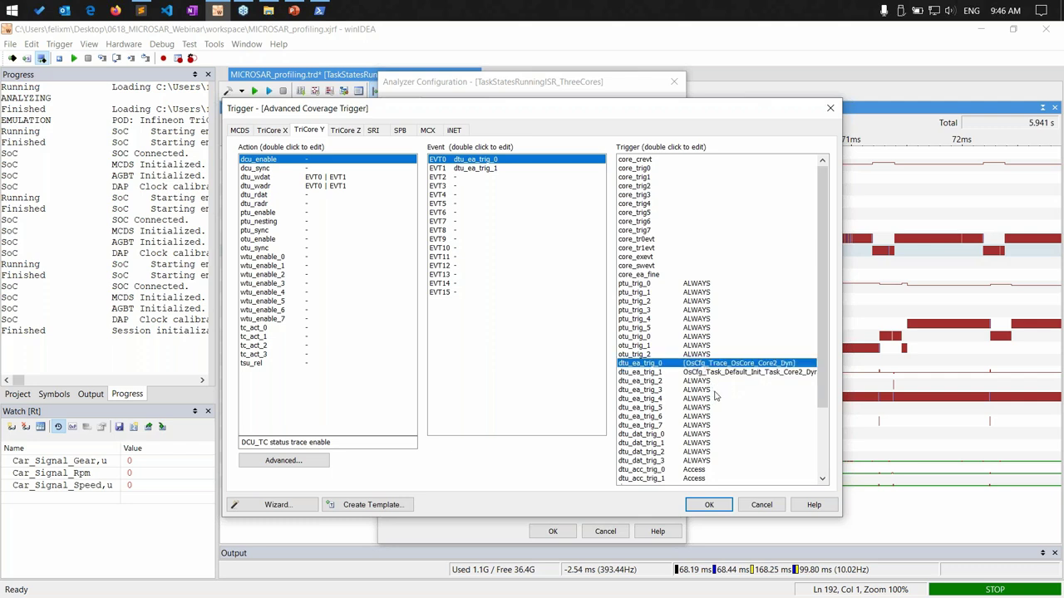
{"action": "left_click", "coordinate": [732, 373]}
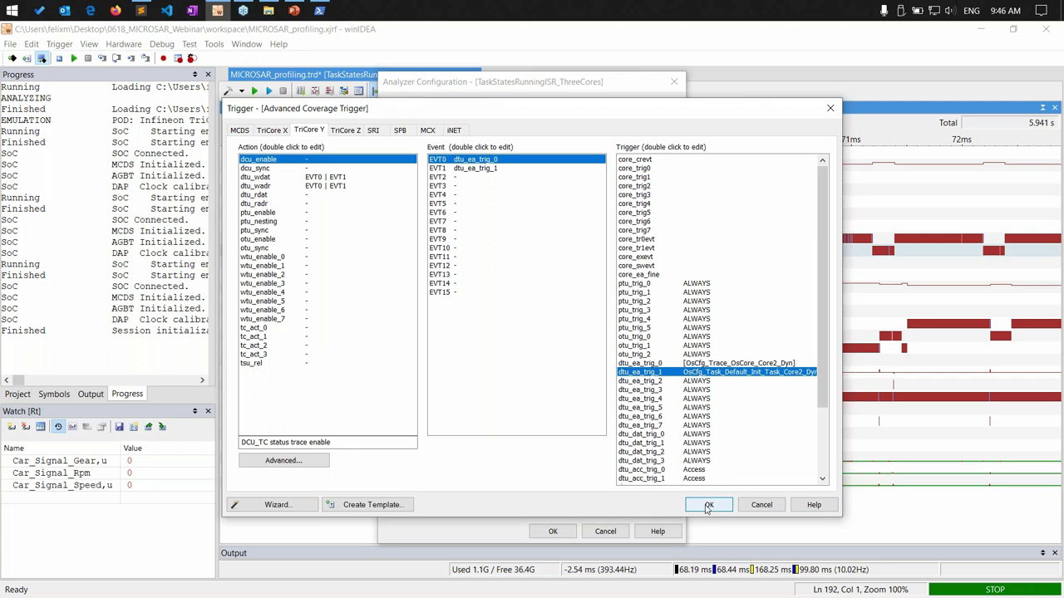
{"action": "left_click", "coordinate": [766, 513]}
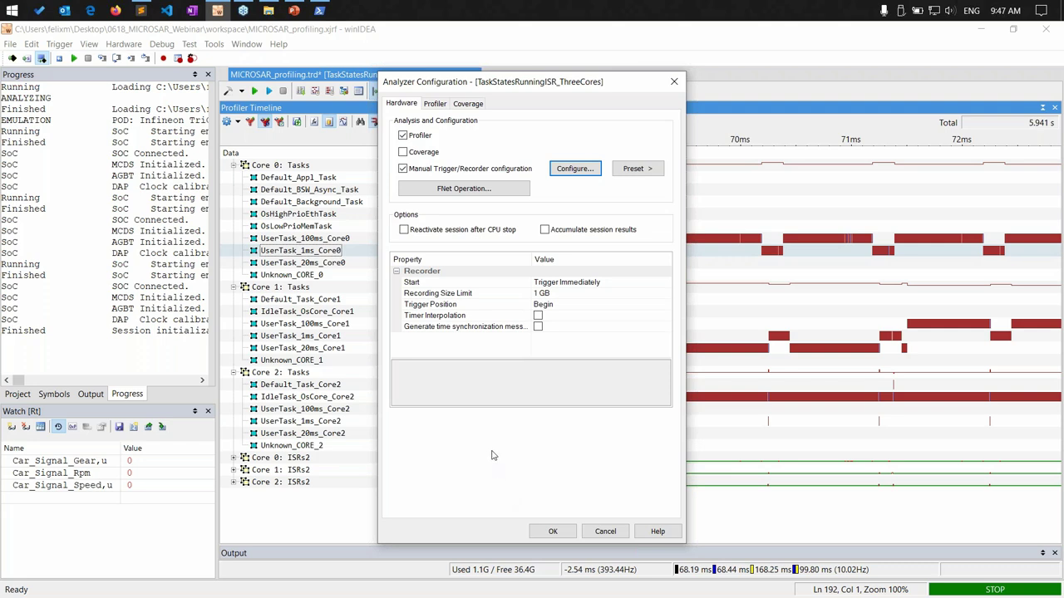
Open the profiler's OS setup for MICROSAR and examine the signaling variables of the Core 4 and Core 0 task objects.
{"action": "left_click", "coordinate": [434, 104]}
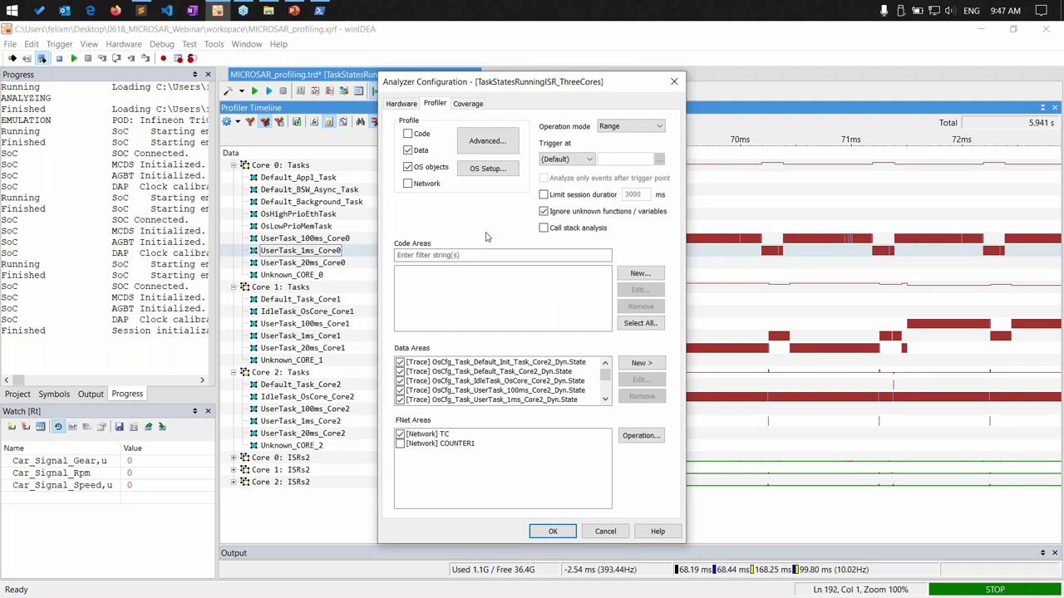
{"action": "left_click", "coordinate": [479, 171]}
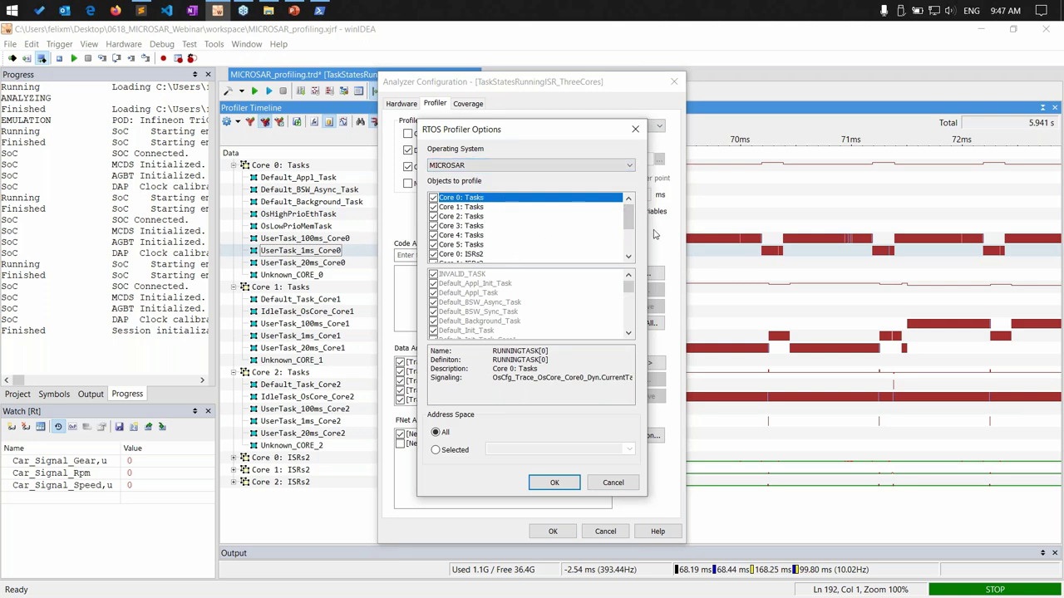
{"action": "mouse_move", "coordinate": [629, 220]}
{"action": "left_mouse_down"}
{"action": "mouse_move", "coordinate": [632, 242]}
{"action": "mouse_move", "coordinate": [637, 210]}
{"action": "left_mouse_up"}
{"action": "left_click", "coordinate": [482, 236]}
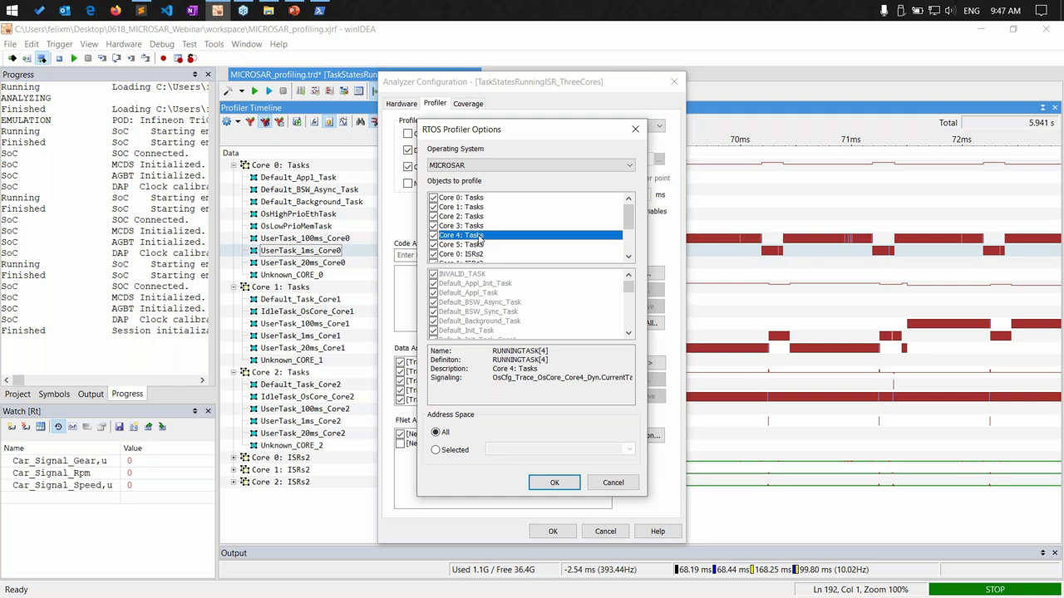
{"action": "left_click_drag", "start_coordinate": [500, 377], "coordinate": [590, 375]}
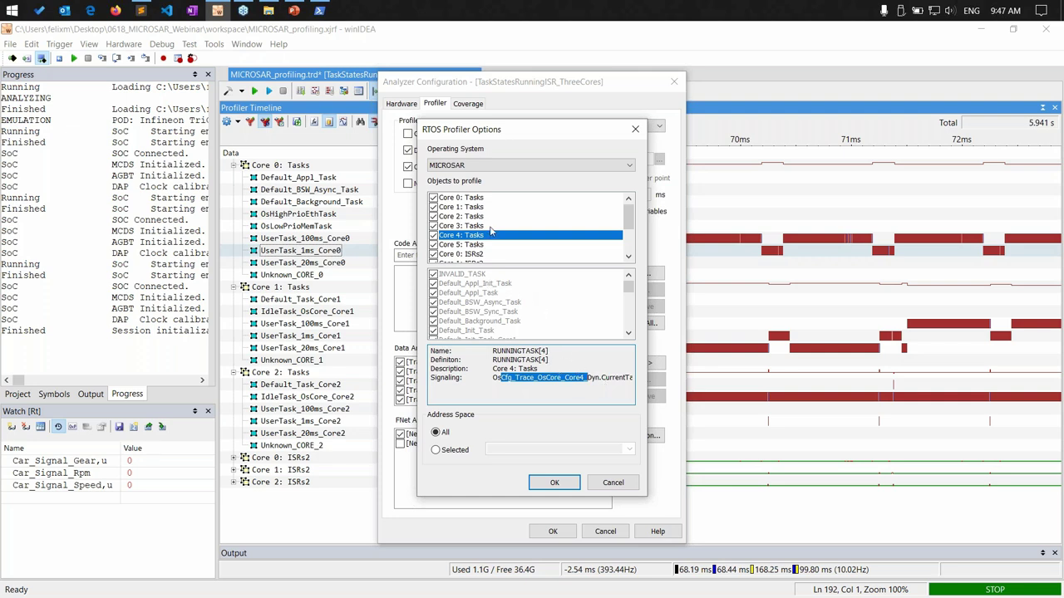
{"action": "left_click", "coordinate": [482, 199]}
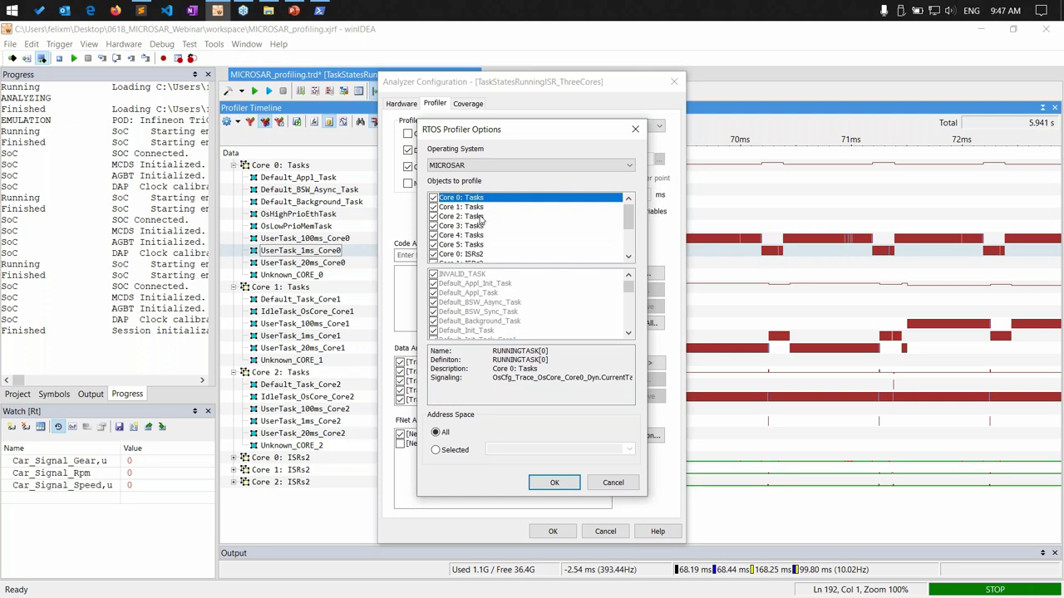
Compare the signaling entries of the Core 4 and Core 0 task objects, look through the other profiled objects and accept the OS setup.
{"action": "left_click", "coordinate": [477, 236]}
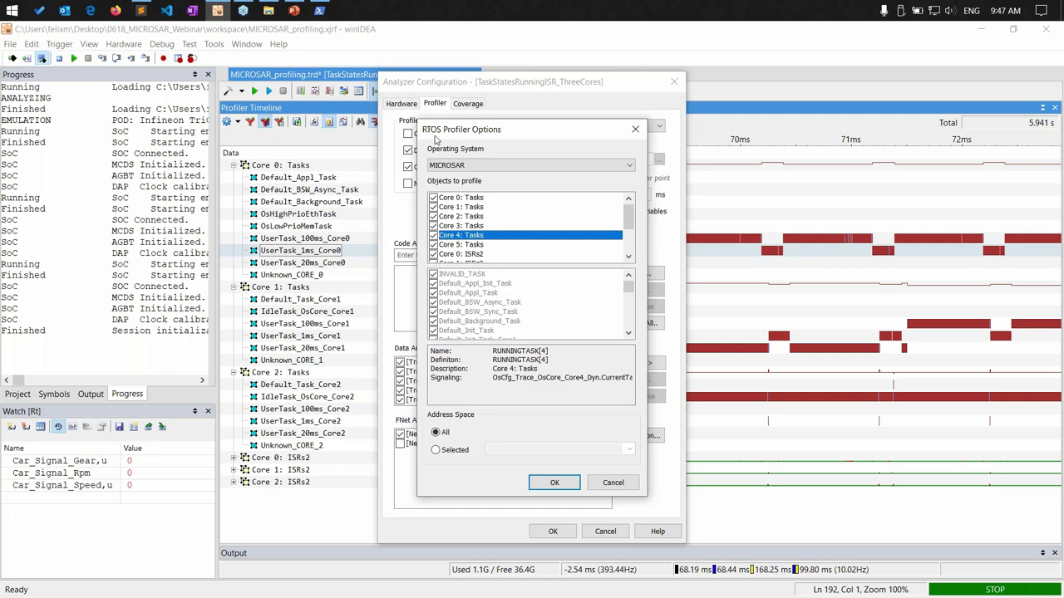
{"action": "left_click", "coordinate": [473, 198]}
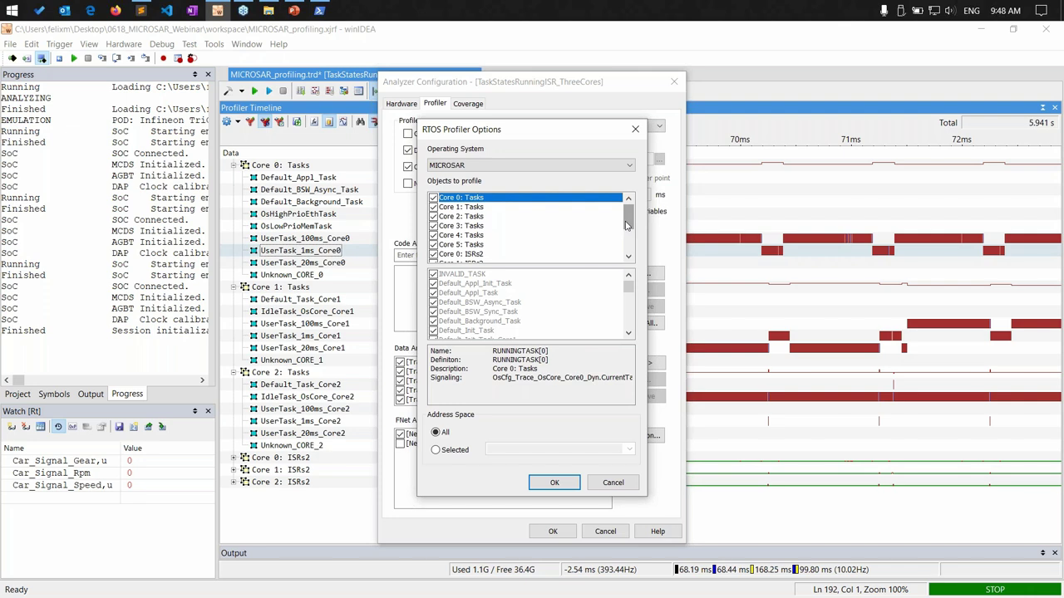
{"action": "mouse_move", "coordinate": [629, 222]}
{"action": "left_mouse_down"}
{"action": "mouse_move", "coordinate": [629, 249]}
{"action": "mouse_move", "coordinate": [628, 226]}
{"action": "left_mouse_up"}
{"action": "left_click", "coordinate": [556, 483]}
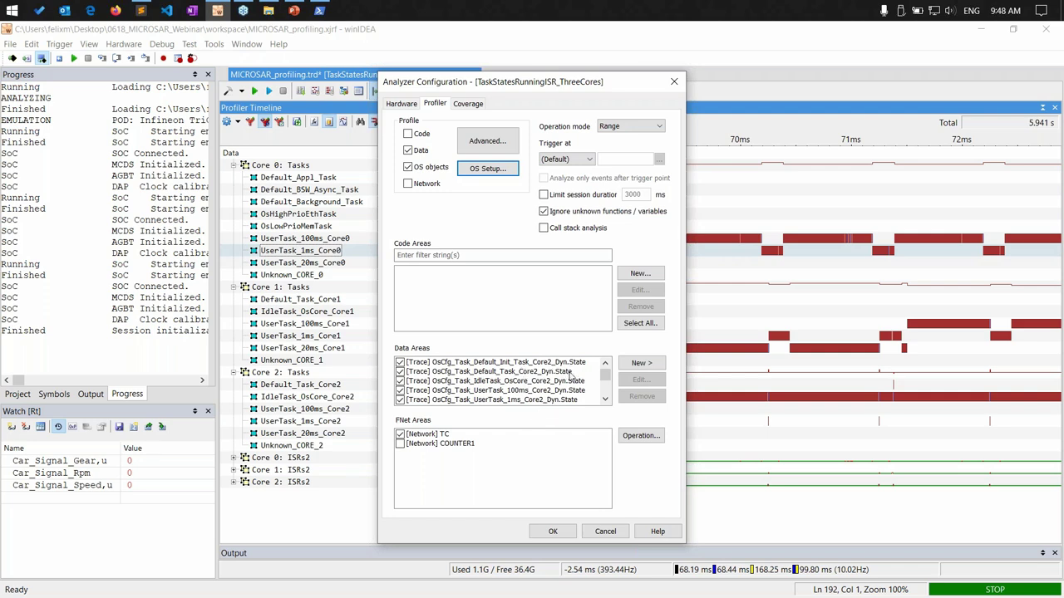
Review the OsCfg_Task State entries of the individual cores among the profiler's data areas.
{"action": "scroll", "coordinate": [609, 397], "scroll_direction": "down", "scroll_amount": 5}
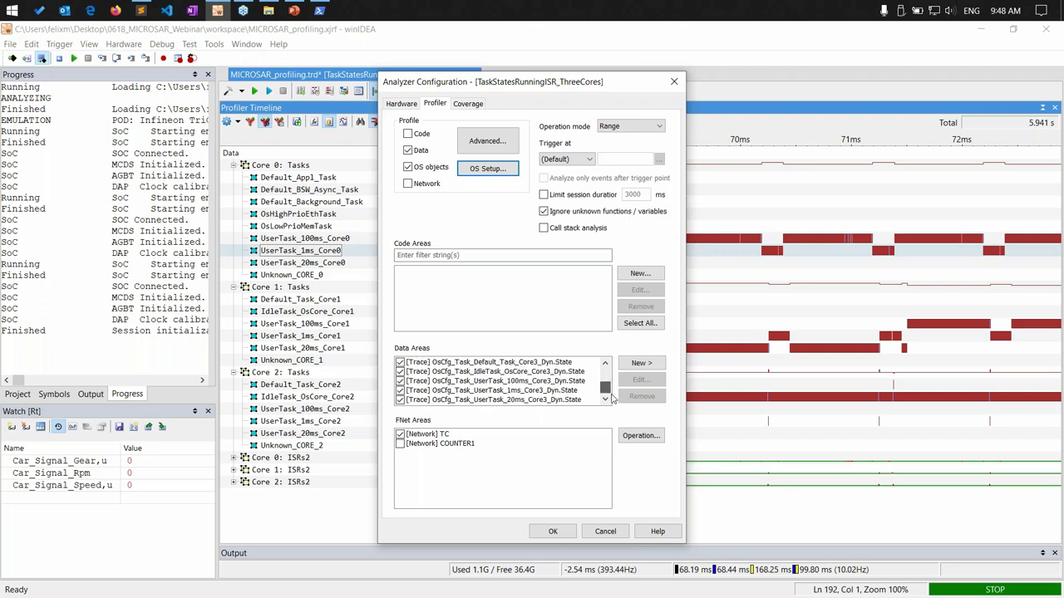
{"action": "scroll", "coordinate": [611, 391], "scroll_direction": "up", "scroll_amount": 5}
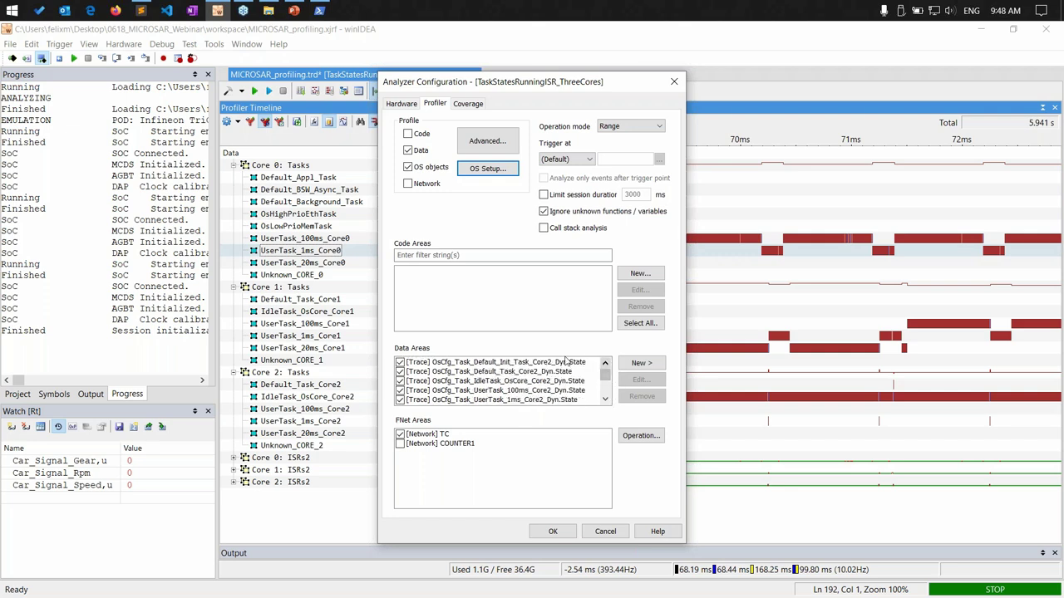
{"action": "left_click", "coordinate": [526, 363]}
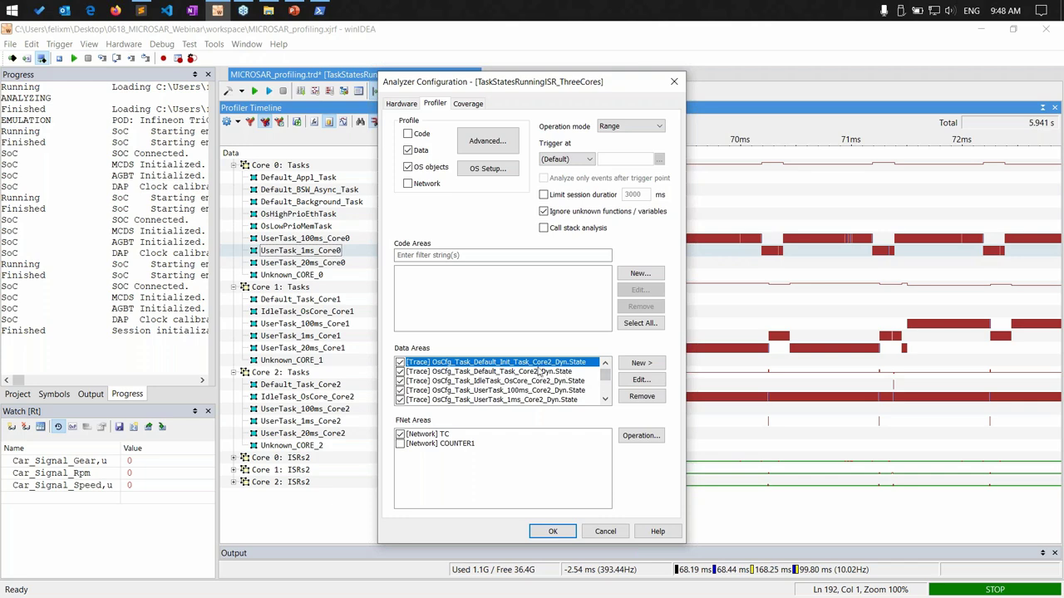
Create a new trace data area and choose OsCfg_Task_Default_Init_Task_Core5_Dyn as its location.
{"action": "left_click", "coordinate": [641, 362]}
{"action": "left_click", "coordinate": [645, 379]}
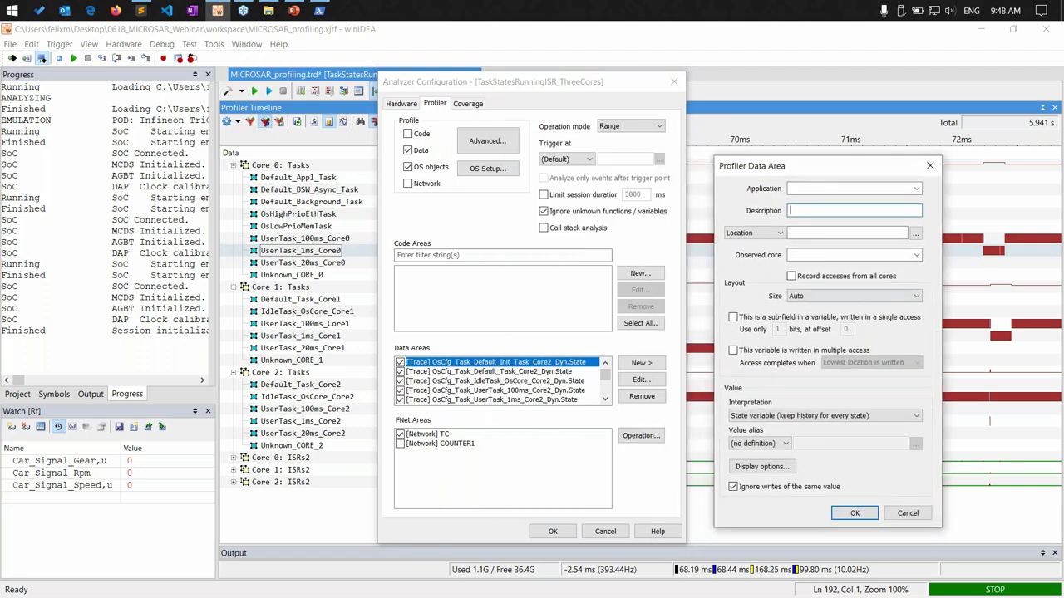
{"action": "left_click", "coordinate": [915, 233]}
{"action": "left_click_drag", "start_coordinate": [334, 151], "coordinate": [161, 161]}
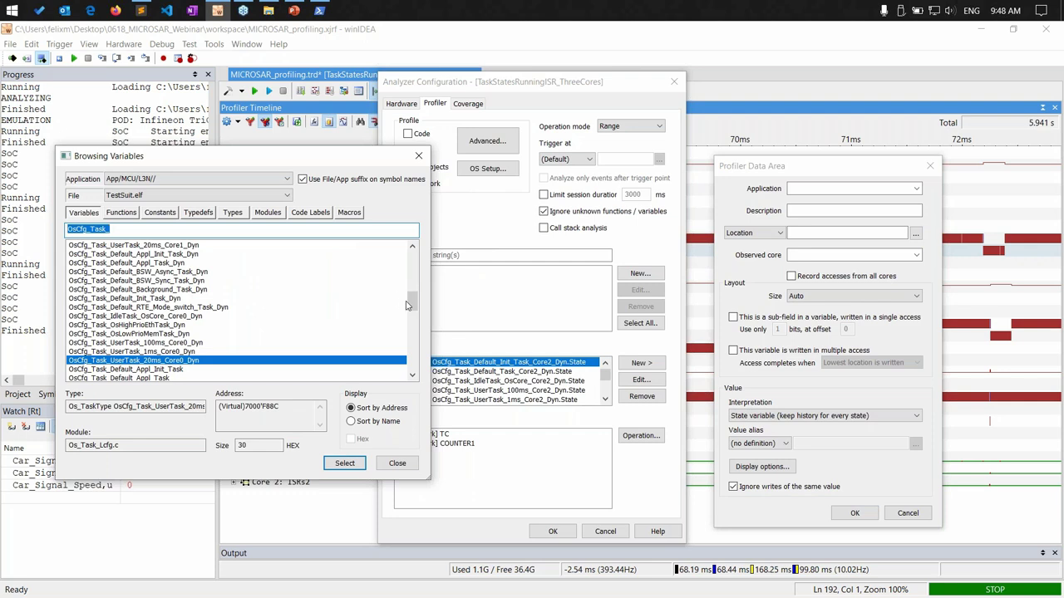
{"action": "left_click_drag", "start_coordinate": [412, 302], "coordinate": [404, 244]}
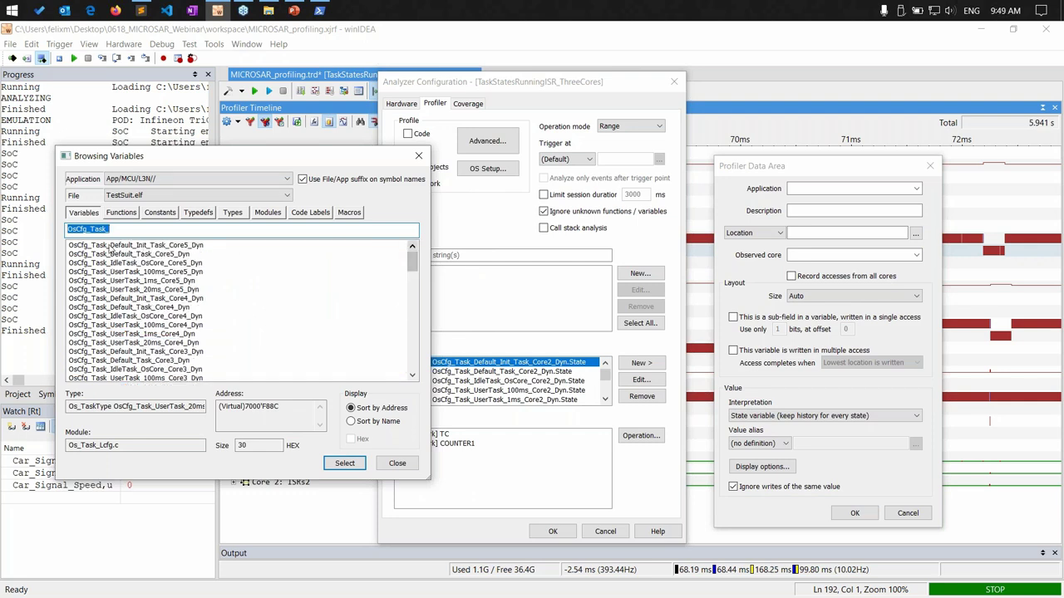
{"action": "left_click_drag", "start_coordinate": [179, 250], "coordinate": [168, 304]}
{"action": "left_click", "coordinate": [178, 246]}
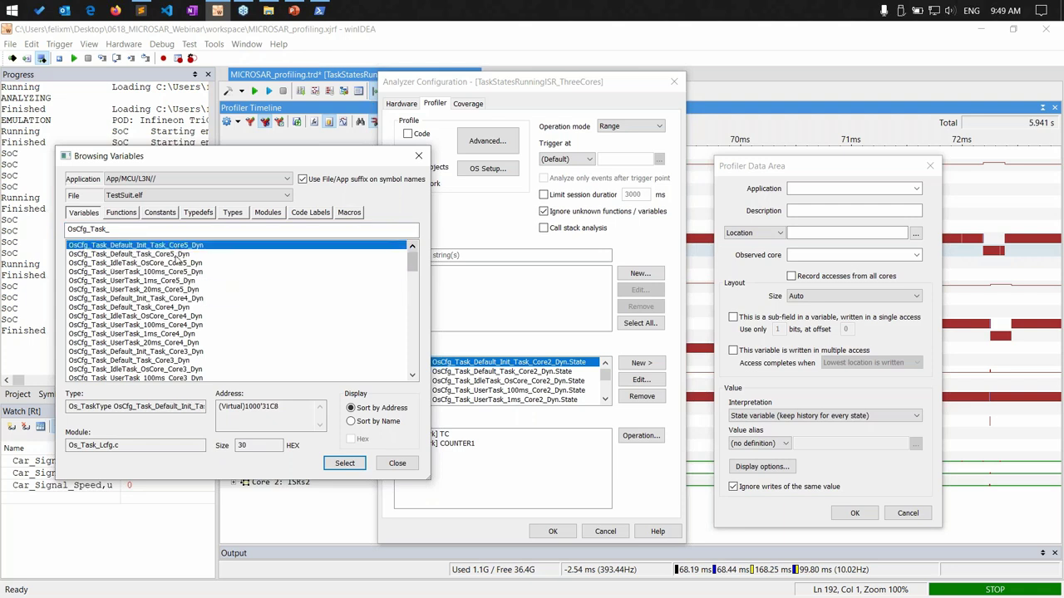
{"action": "left_click", "coordinate": [344, 463]}
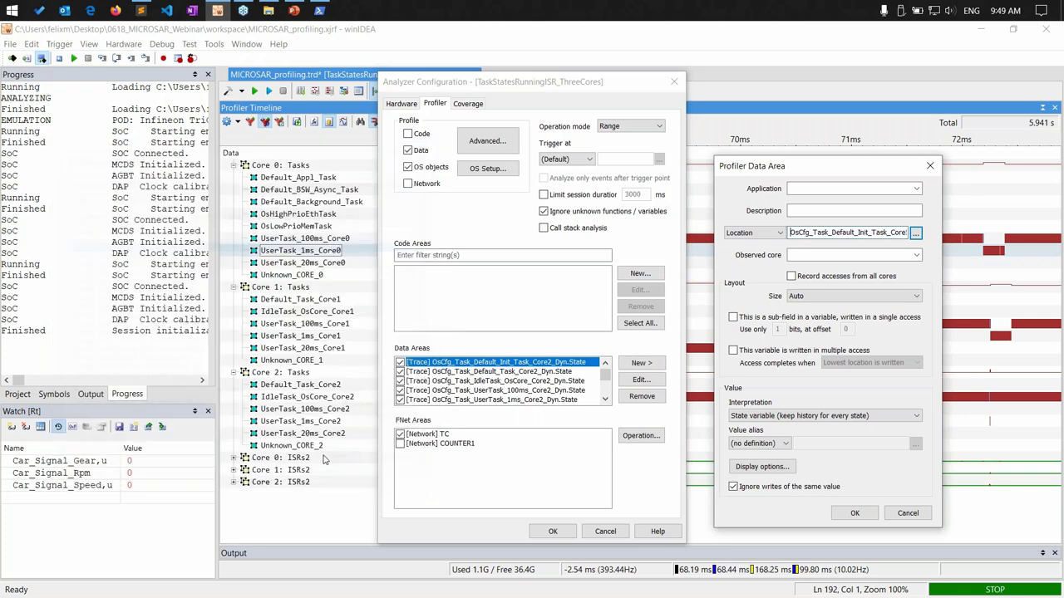
Extend the new data area's location with the .State member, then cancel the data area.
{"action": "left_click_drag", "start_coordinate": [833, 233], "coordinate": [931, 241]}
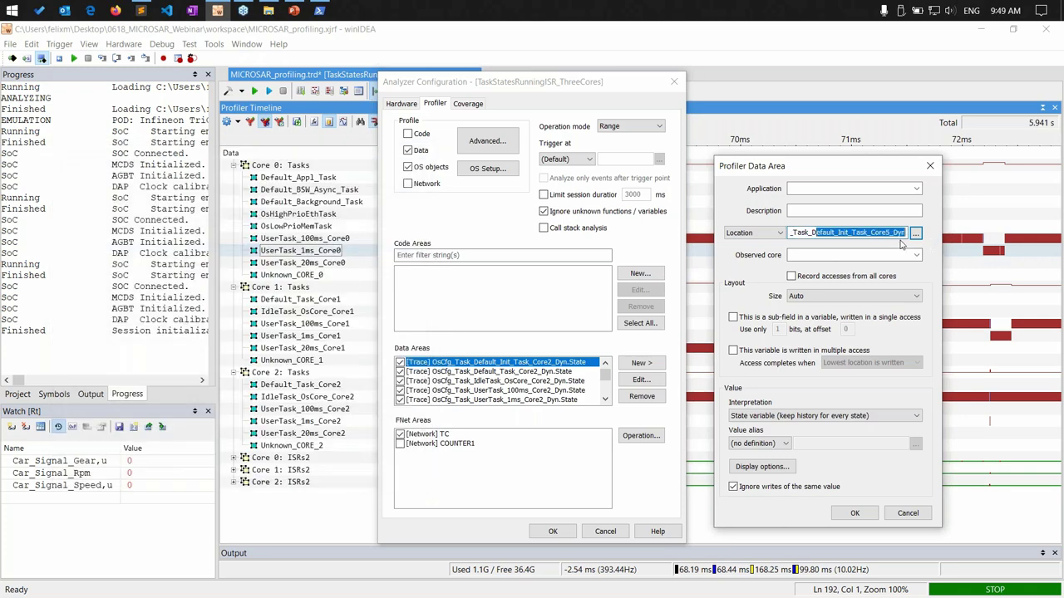
{"action": "left_click", "coordinate": [900, 239]}
{"action": "type", "text": ".State"}
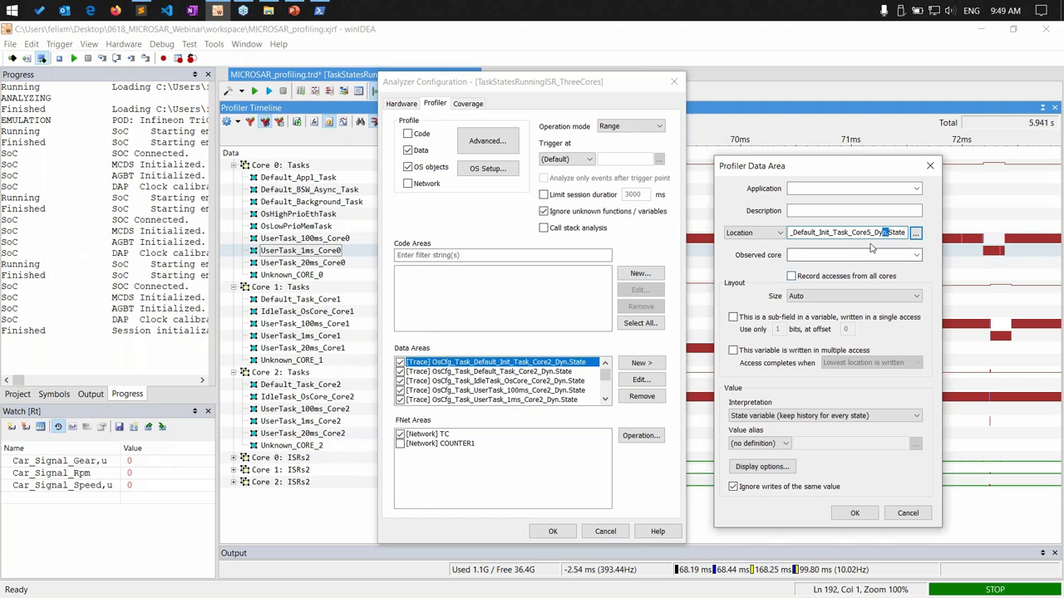
{"action": "double_click", "coordinate": [889, 233]}
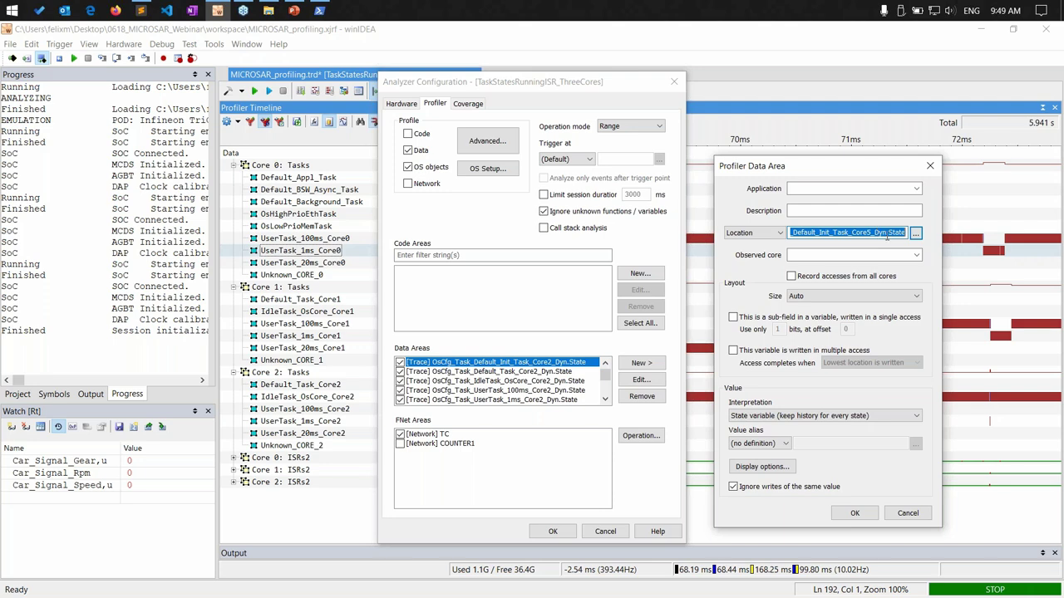
{"action": "left_click", "coordinate": [886, 233]}
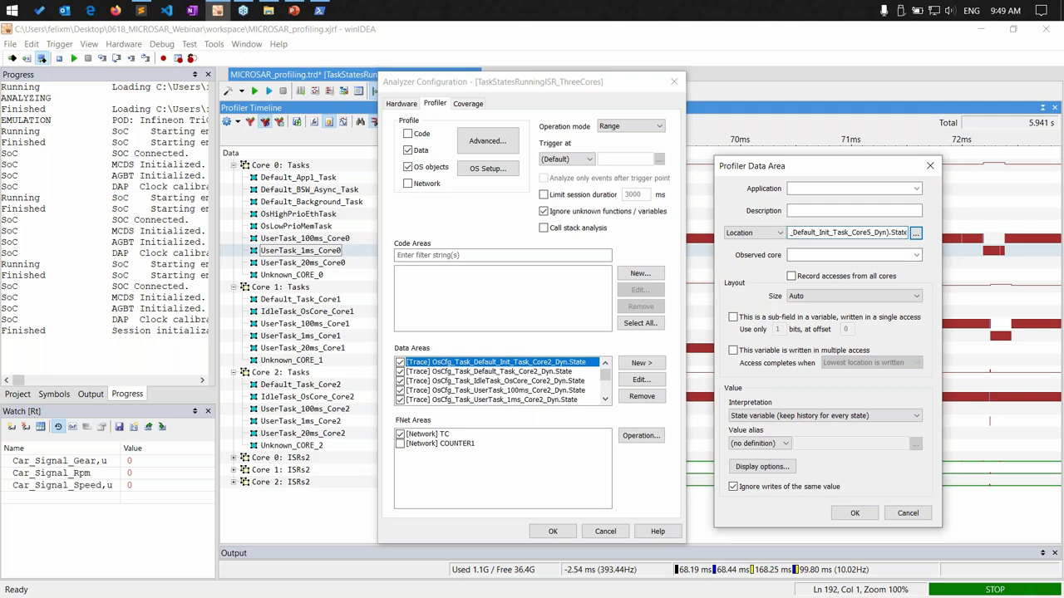
{"action": "key", "text": "BackSpace"}
{"action": "left_click", "coordinate": [908, 513]}
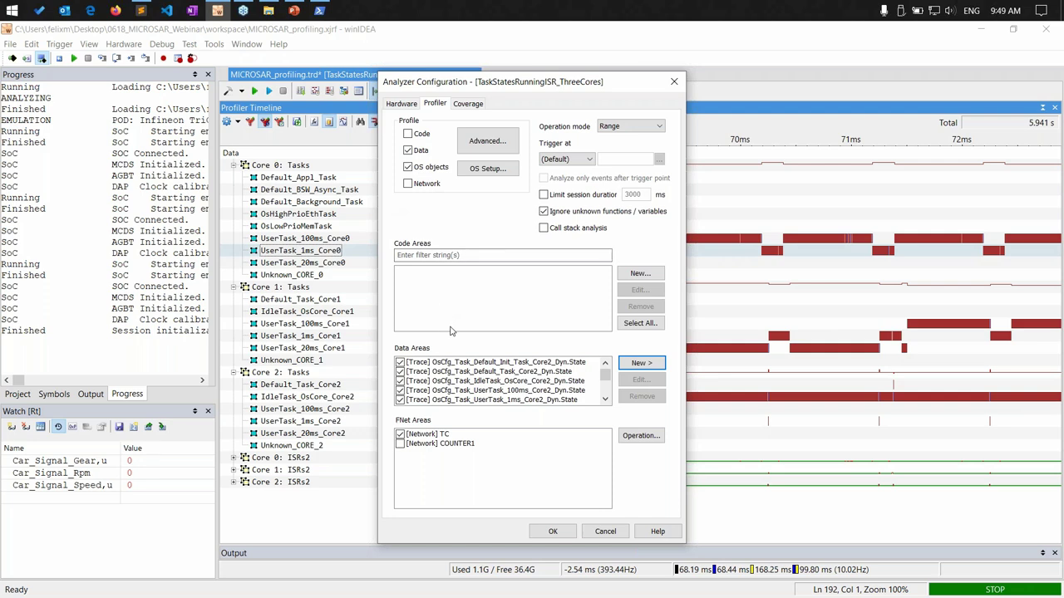
Check the manual trigger setting and the Core 2 task state data areas, and accept the analyzer configuration.
{"action": "left_click", "coordinate": [403, 103]}
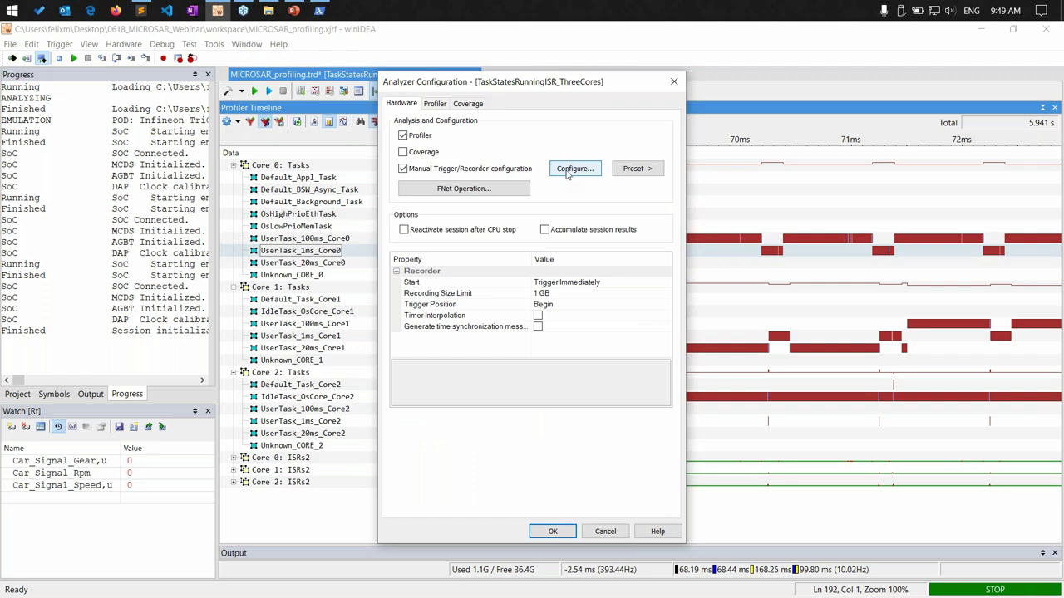
{"action": "left_click", "coordinate": [435, 104]}
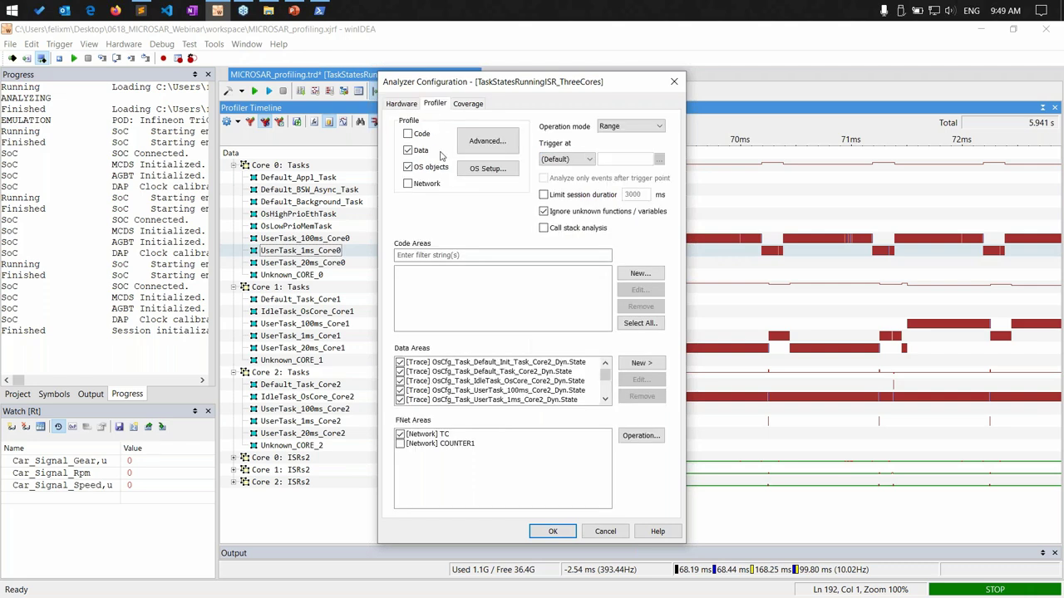
{"action": "left_click", "coordinate": [491, 363]}
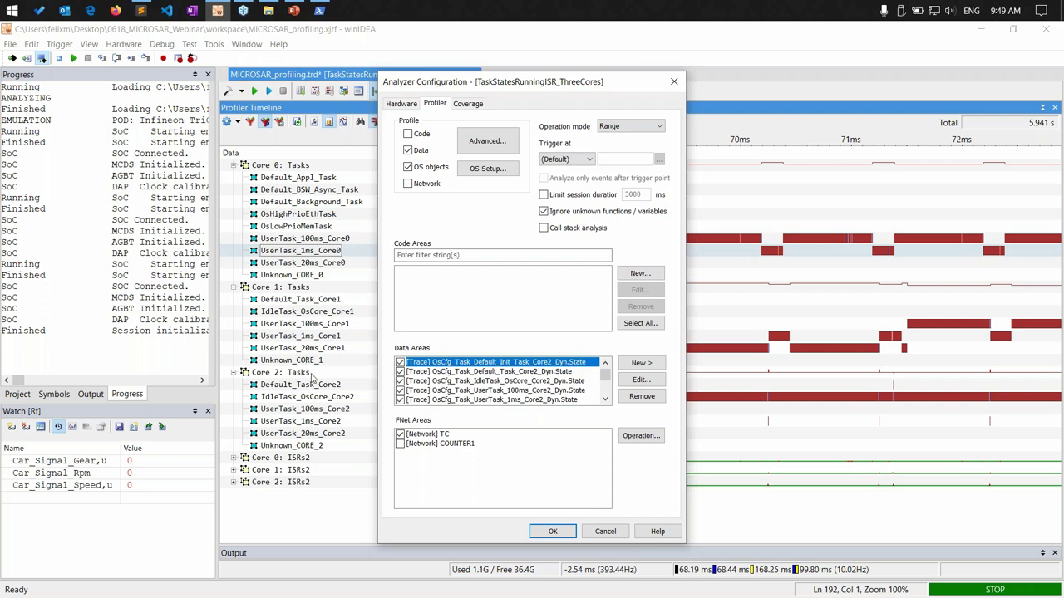
{"action": "left_click", "coordinate": [548, 533]}
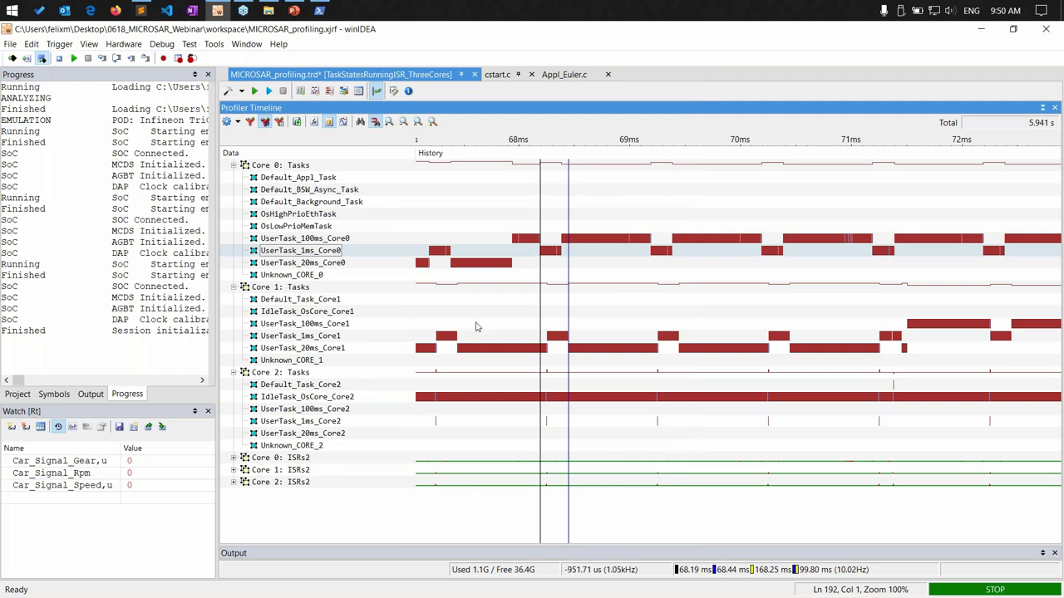
Record a new profiler session of TaskStatesRunningISR_ThreeCores with the application running and fit the recording in the timeline.
{"action": "left_click", "coordinate": [254, 90]}
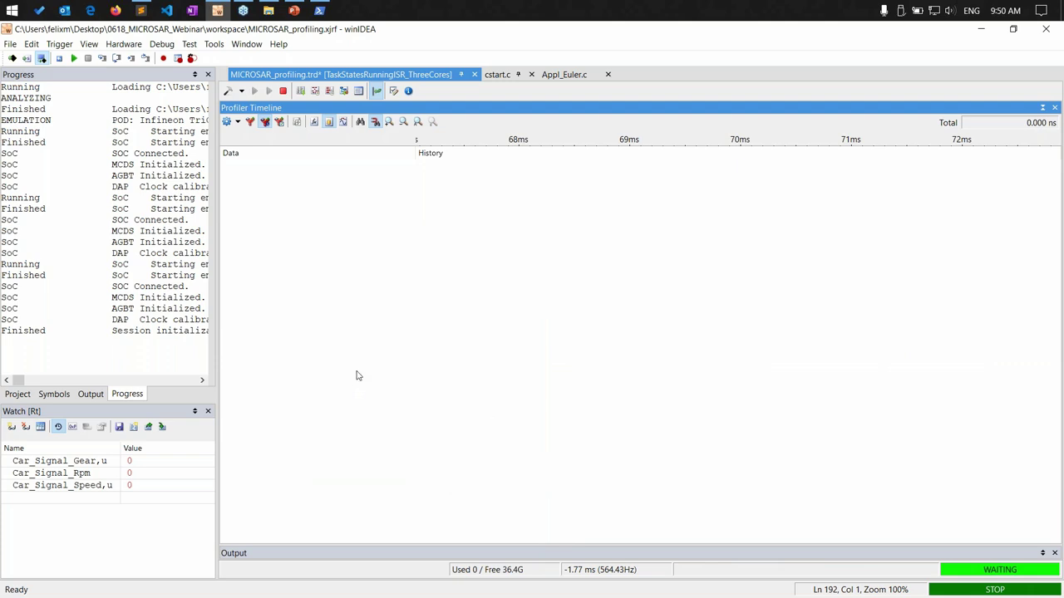
{"action": "left_click", "coordinate": [73, 58]}
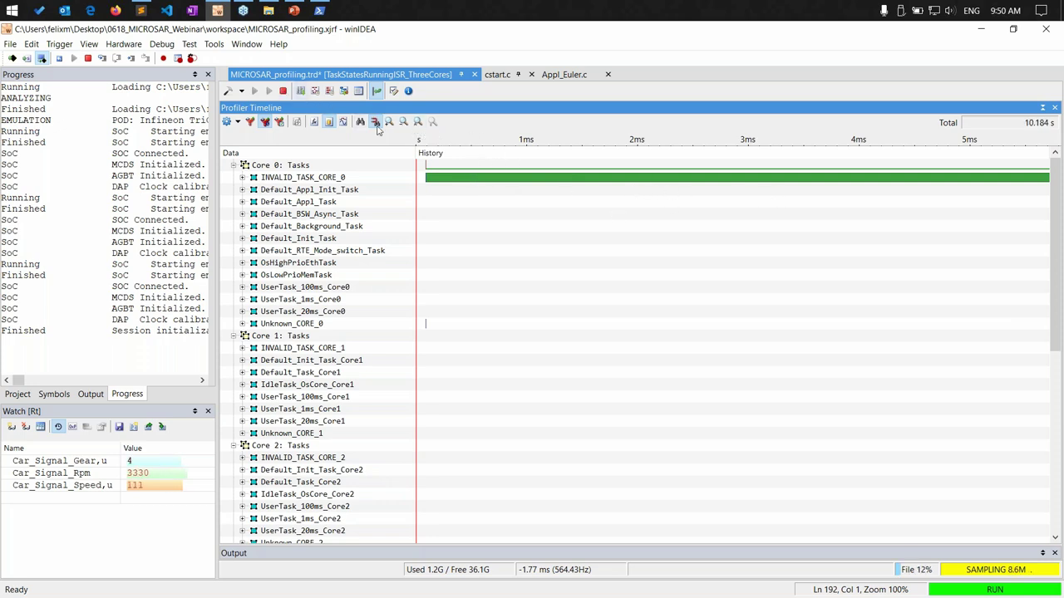
{"action": "left_click", "coordinate": [417, 122]}
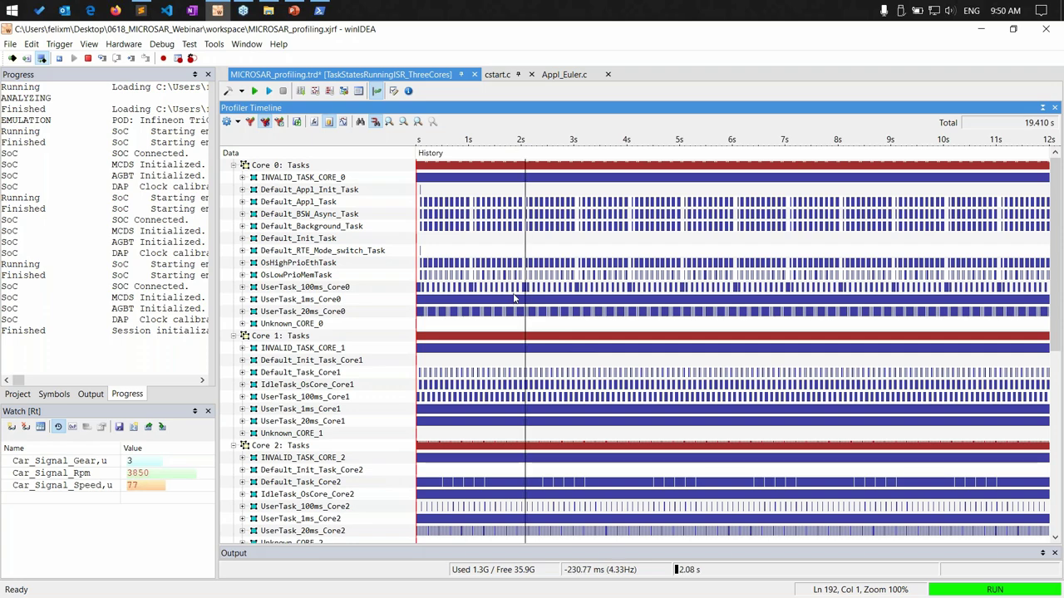
Expand UserTask_100ms_Core0 in the timeline and examine its RUNNING, READY and WAITING states around 1 s 820 ms.
{"action": "scroll", "coordinate": [513, 302], "scroll_direction": "up", "scroll_amount": 2}
{"action": "scroll", "coordinate": [511, 303], "scroll_direction": "up", "scroll_amount": 4}
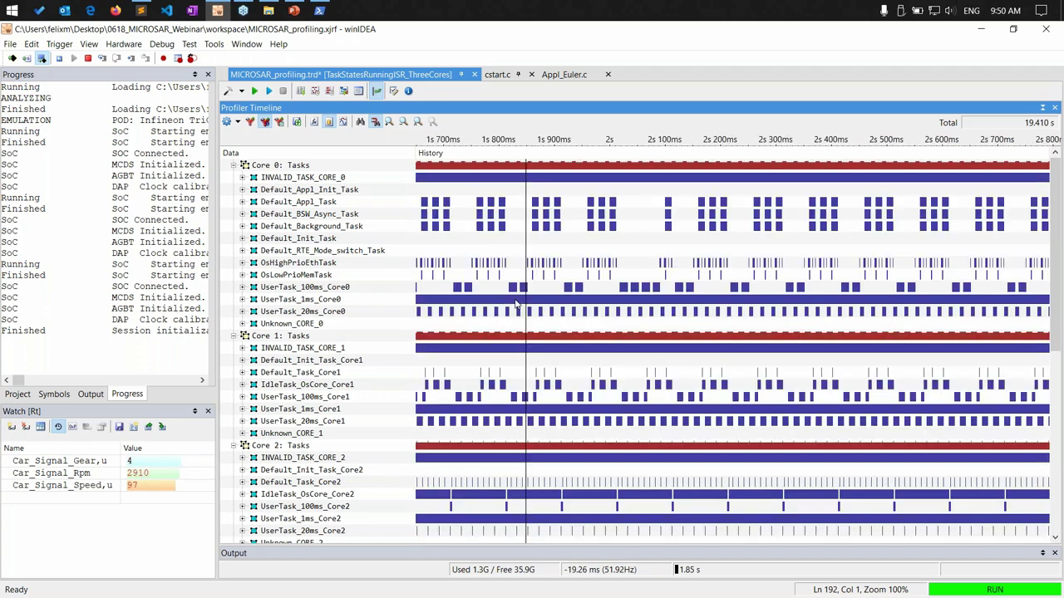
{"action": "scroll", "coordinate": [507, 304], "scroll_direction": "up", "scroll_amount": 2}
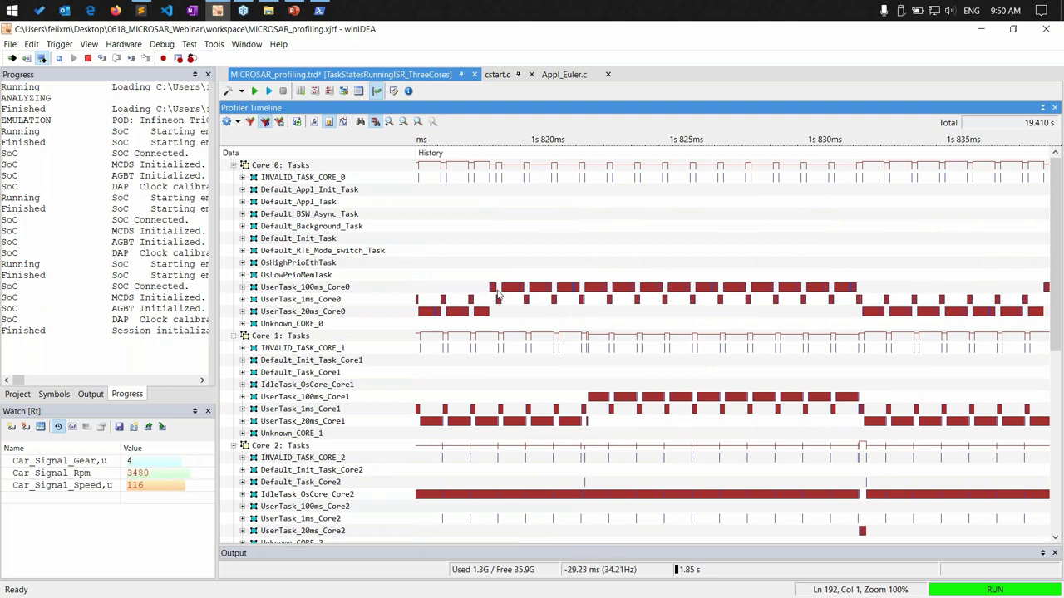
{"action": "left_click", "coordinate": [244, 287]}
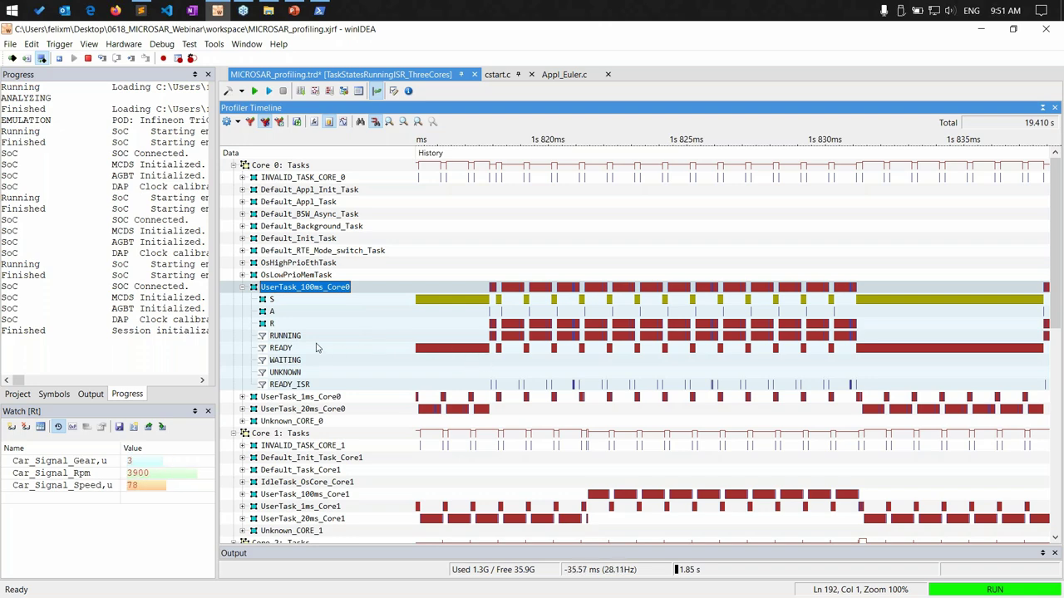
{"action": "left_click", "coordinate": [282, 336]}
{"action": "left_click", "coordinate": [283, 348]}
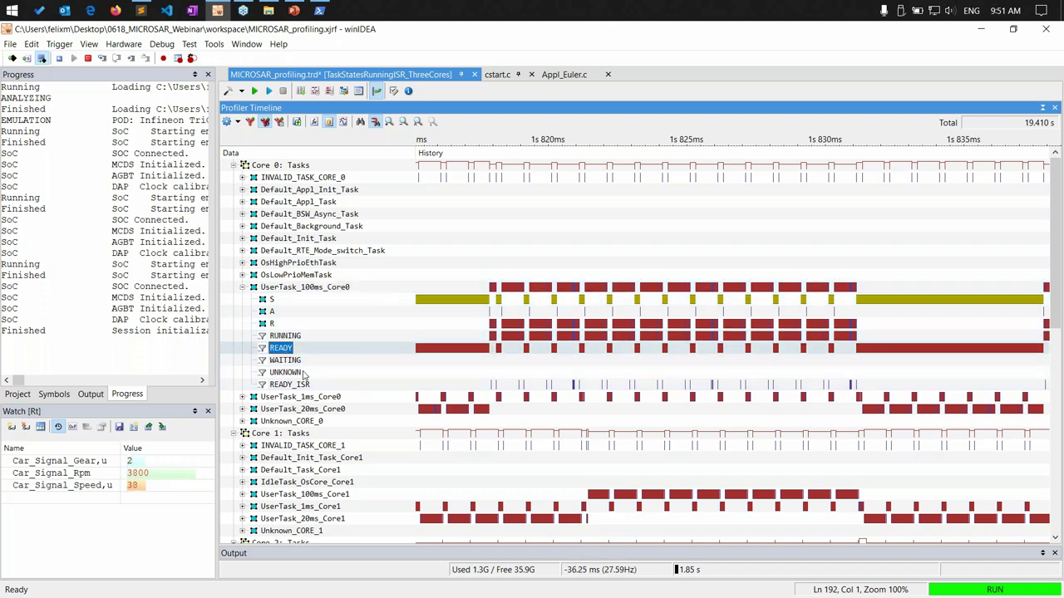
{"action": "scroll", "coordinate": [524, 364], "scroll_direction": "down", "scroll_amount": 5}
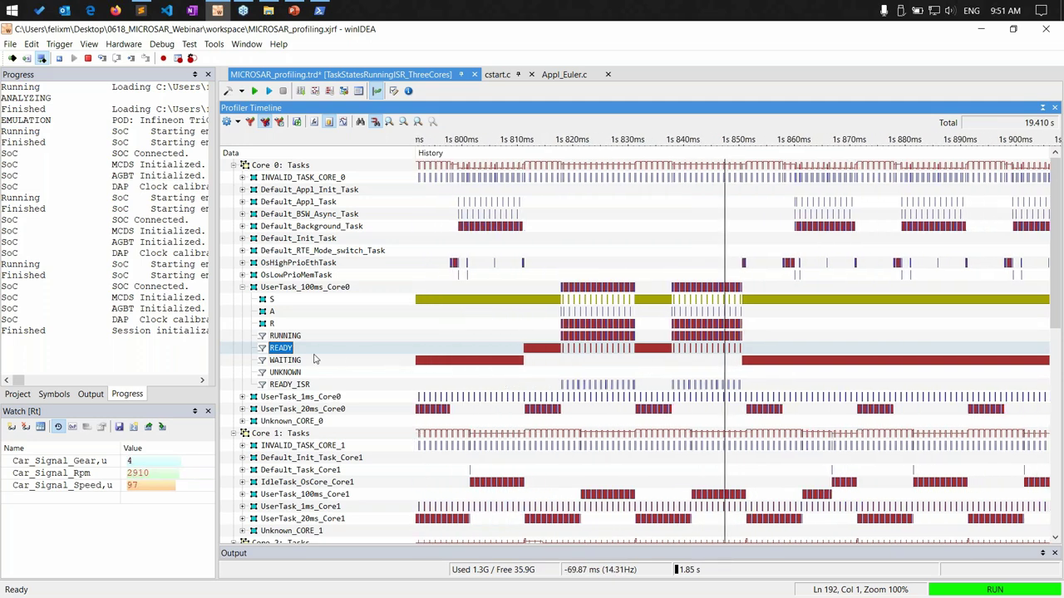
{"action": "left_click", "coordinate": [284, 360]}
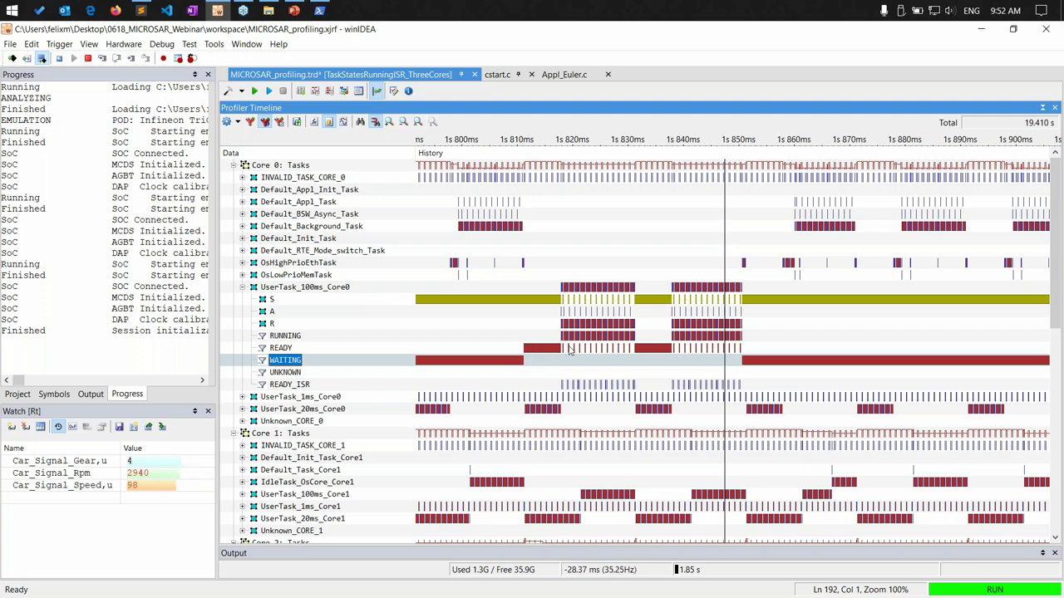
Compare the READY and READY_ISR phases of UserTask_100ms_Core0 with the activity of UserTask_1ms_Core0 around 1 s 818 ms.
{"action": "scroll", "coordinate": [574, 345], "scroll_direction": "up", "scroll_amount": 4}
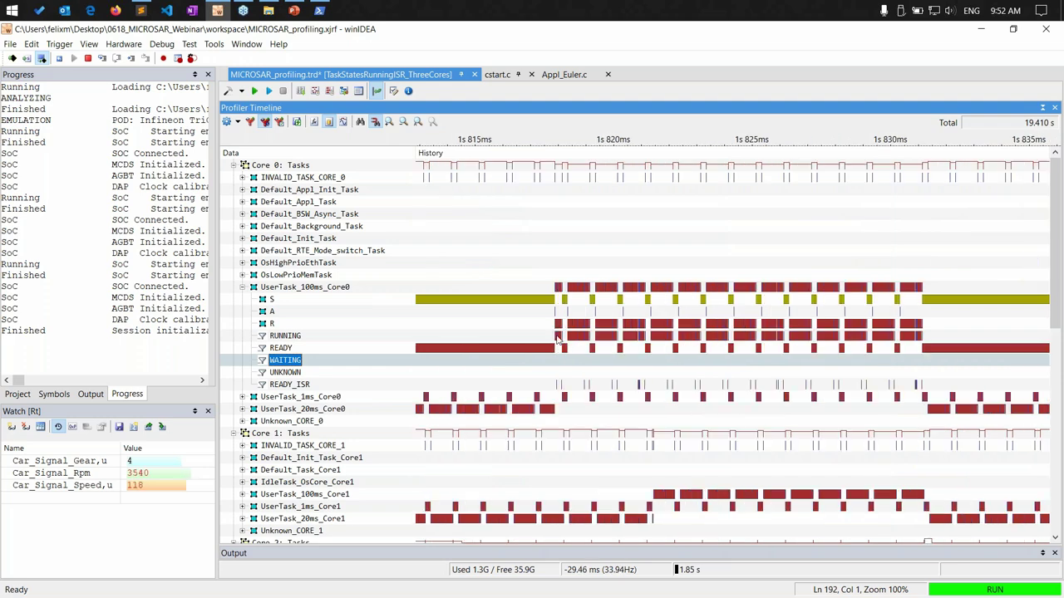
{"action": "scroll", "coordinate": [558, 349], "scroll_direction": "up", "scroll_amount": 1}
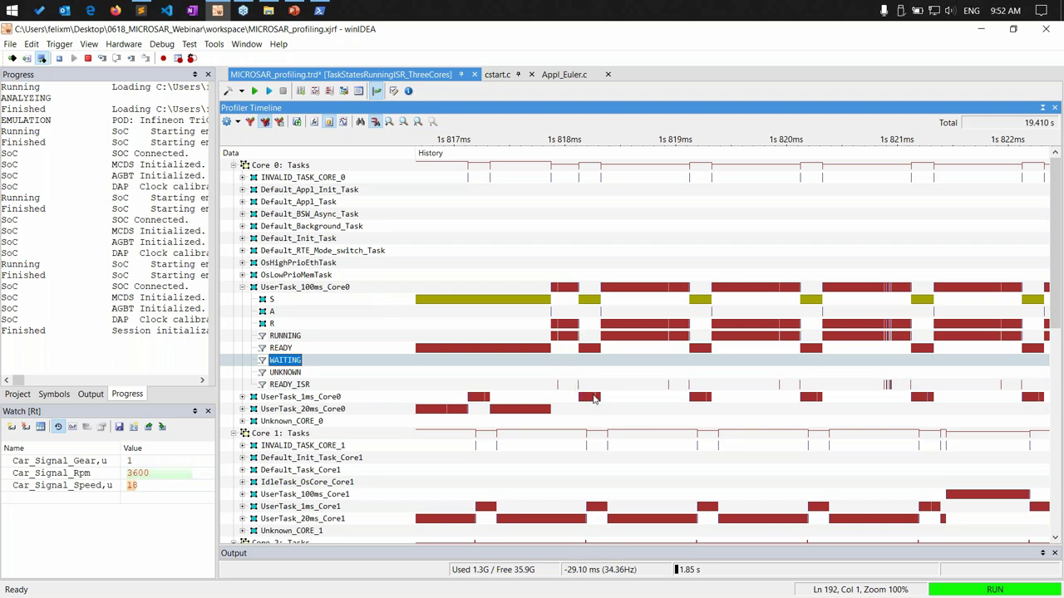
{"action": "scroll", "coordinate": [723, 378], "scroll_direction": "down", "scroll_amount": 4}
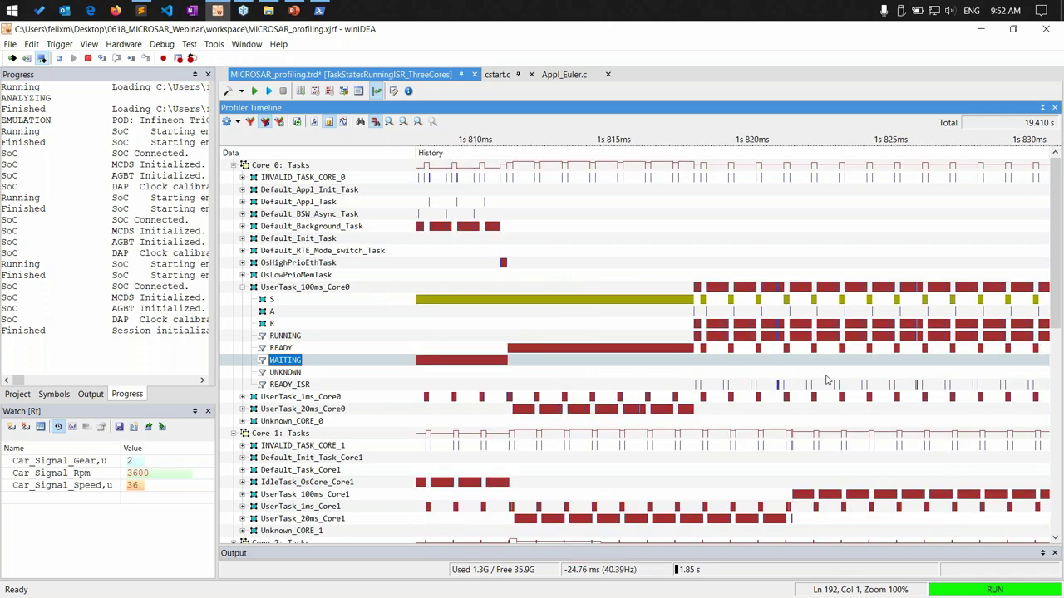
{"action": "scroll", "coordinate": [702, 374], "scroll_direction": "down", "scroll_amount": 5}
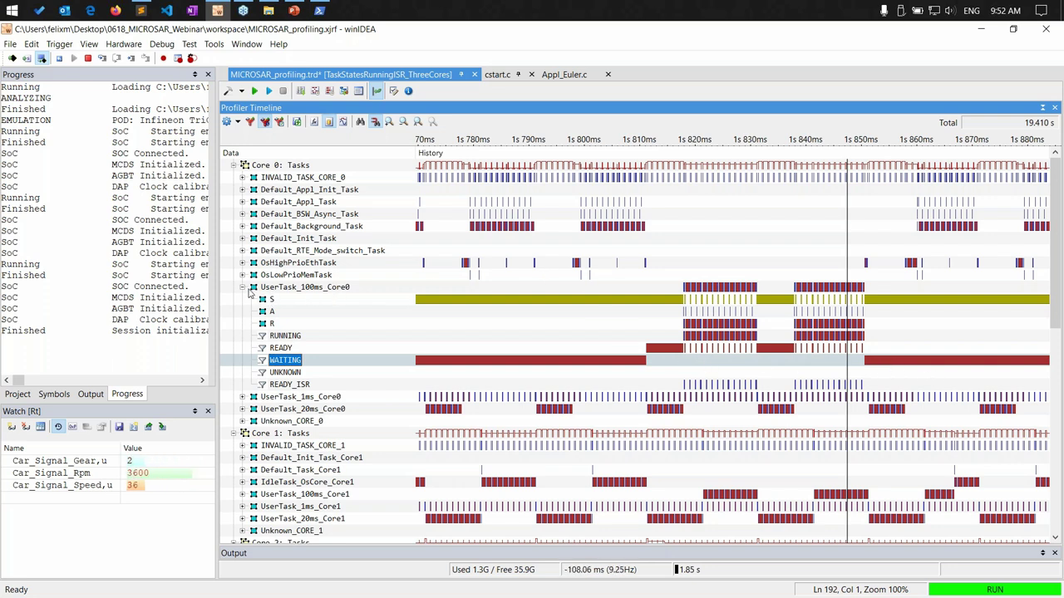
Collapse the states of UserTask_100ms_Core0 and show the Profiler Statistics for the recording.
{"action": "left_click", "coordinate": [243, 286]}
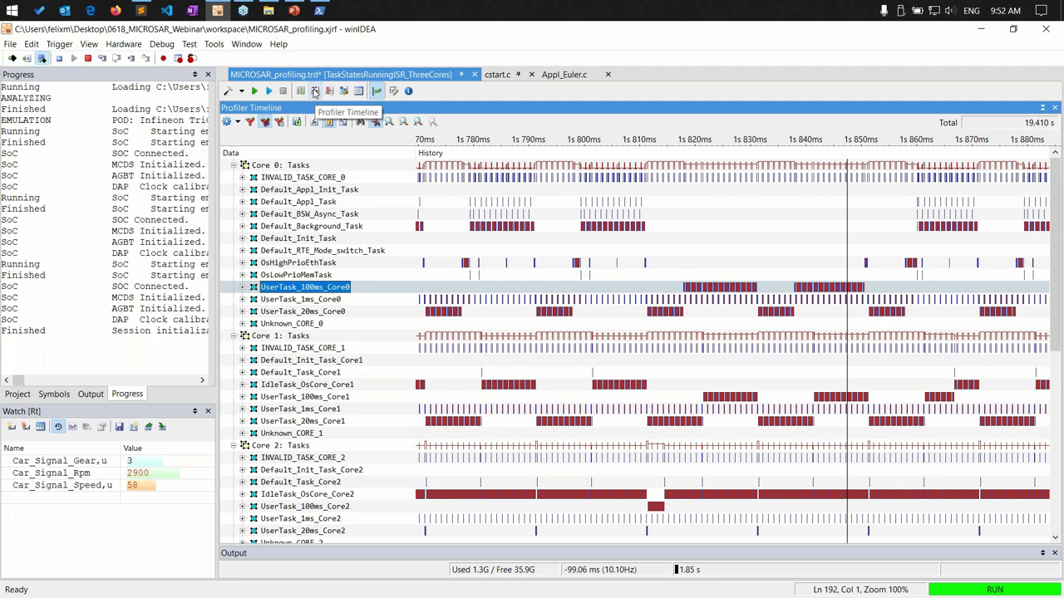
{"action": "left_click", "coordinate": [329, 93]}
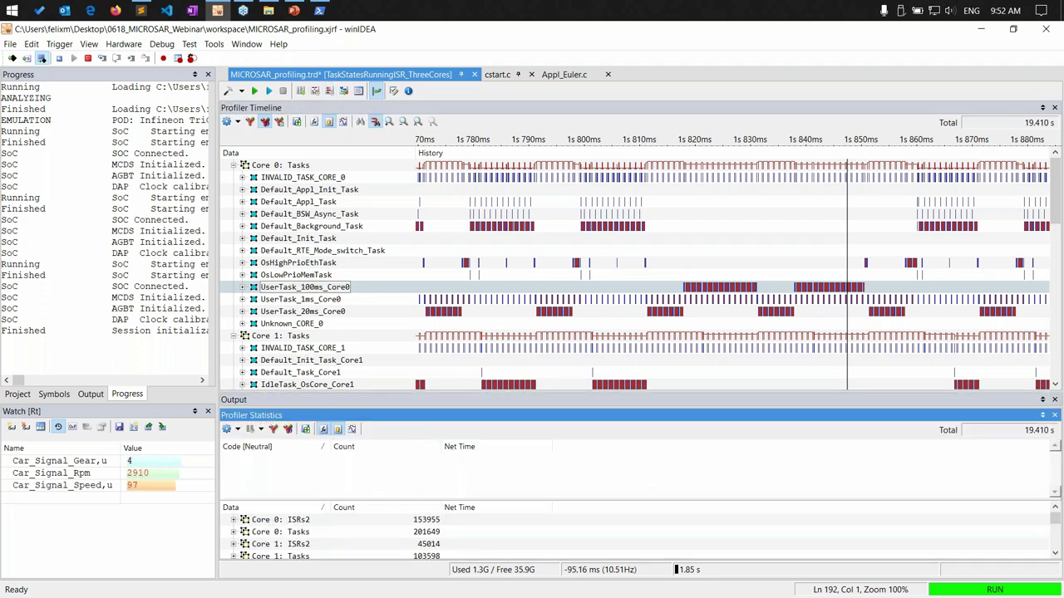
Enlarge the Profiler Statistics, hide the Code section and expand Core 0: Tasks in the Data section.
{"action": "left_click_drag", "start_coordinate": [326, 408], "coordinate": [331, 269]}
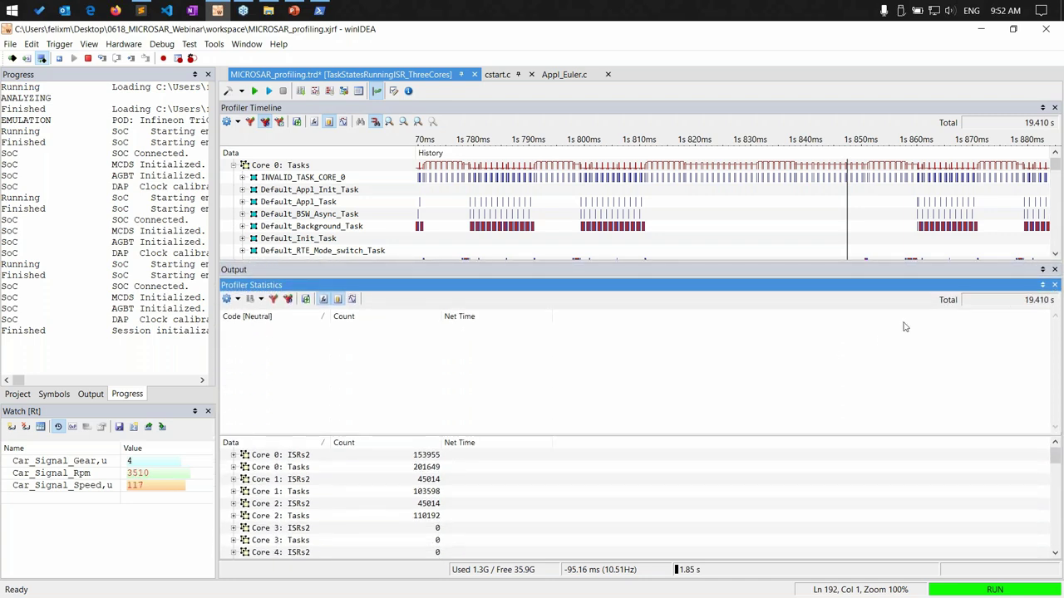
{"action": "left_click", "coordinate": [1043, 285]}
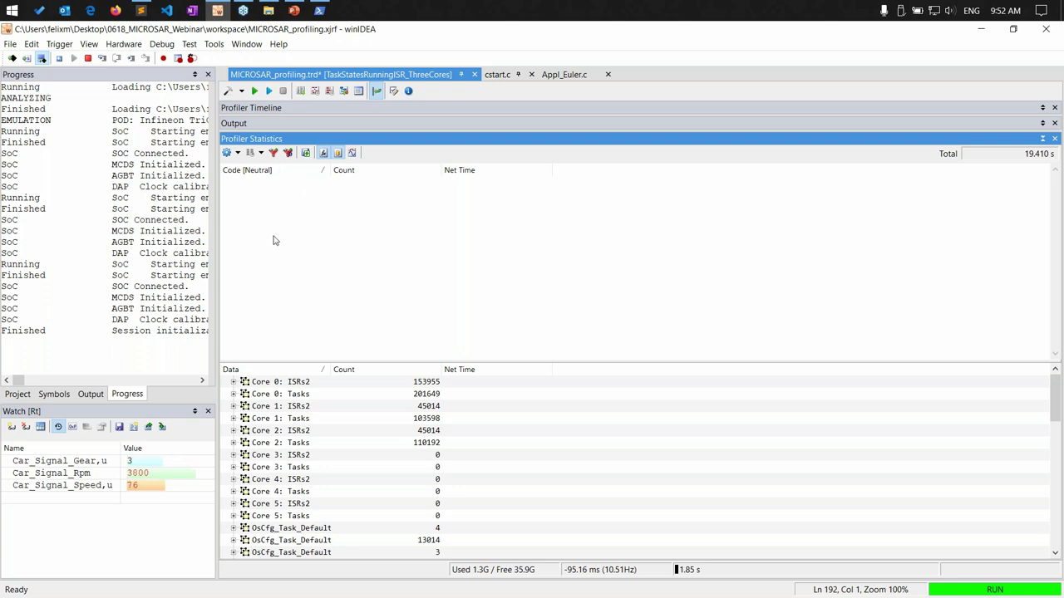
{"action": "left_click", "coordinate": [324, 154]}
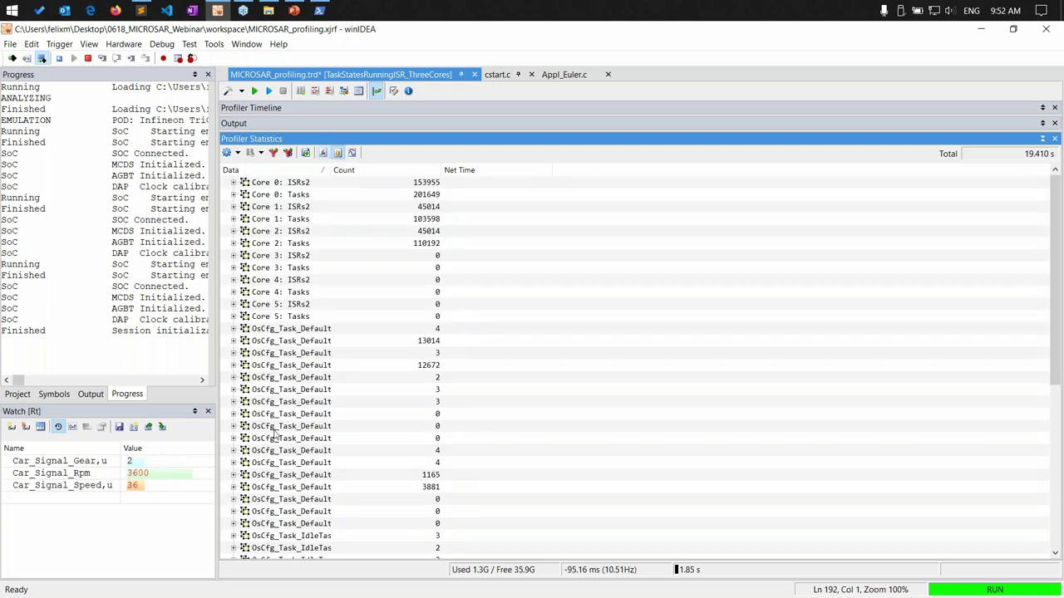
{"action": "double_click", "coordinate": [243, 196]}
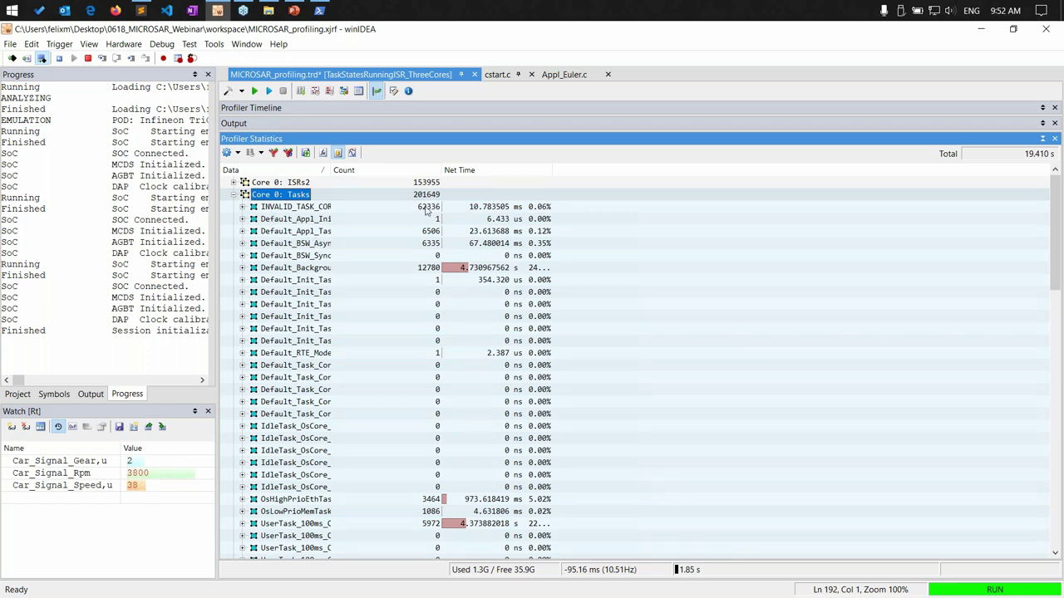
Widen the Data, Count and Net Time columns of the statistics and view the list of available columns.
{"action": "left_click_drag", "start_coordinate": [324, 169], "coordinate": [351, 170]}
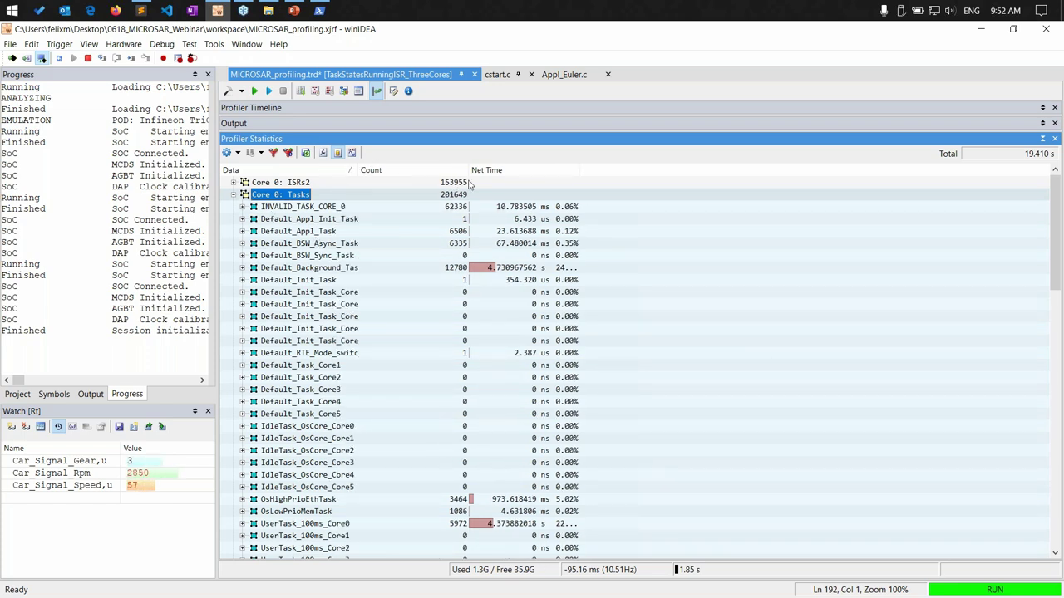
{"action": "left_click_drag", "start_coordinate": [468, 170], "coordinate": [488, 171]}
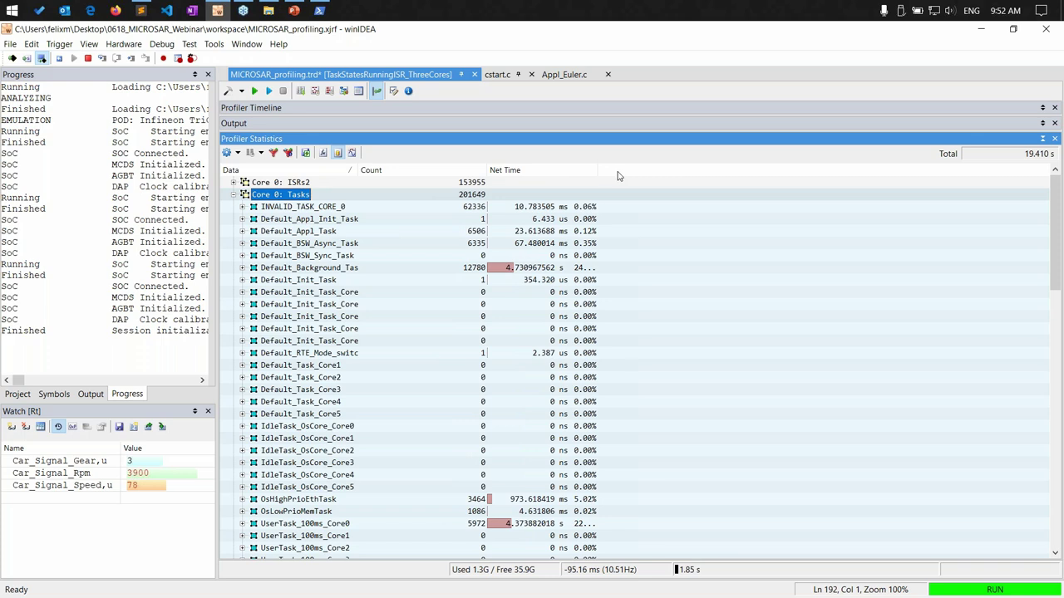
{"action": "left_click_drag", "start_coordinate": [593, 168], "coordinate": [619, 168]}
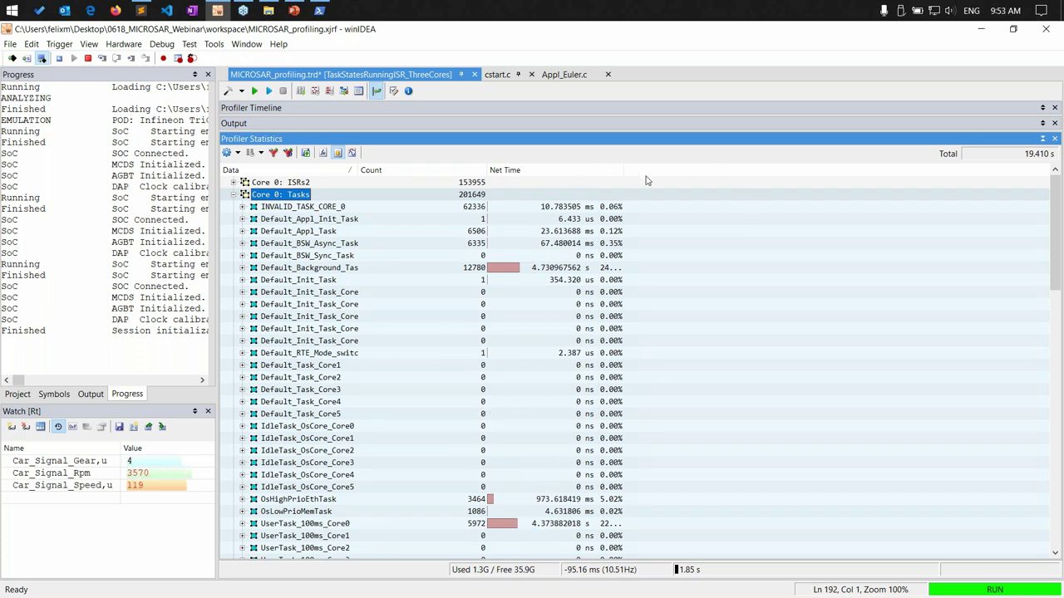
{"action": "right_click", "coordinate": [645, 172]}
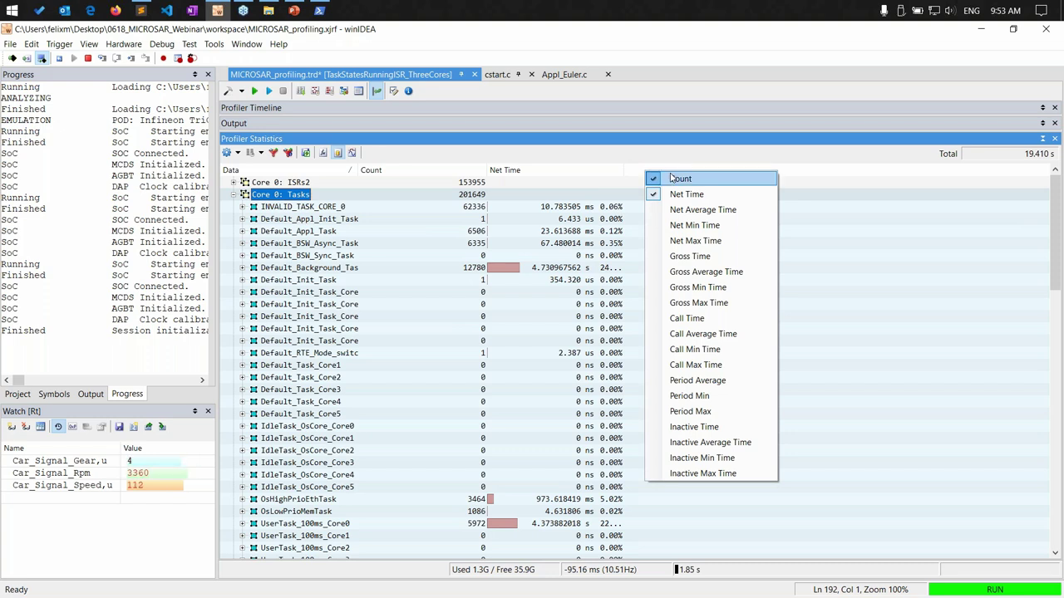
{"action": "left_click", "coordinate": [306, 154]}
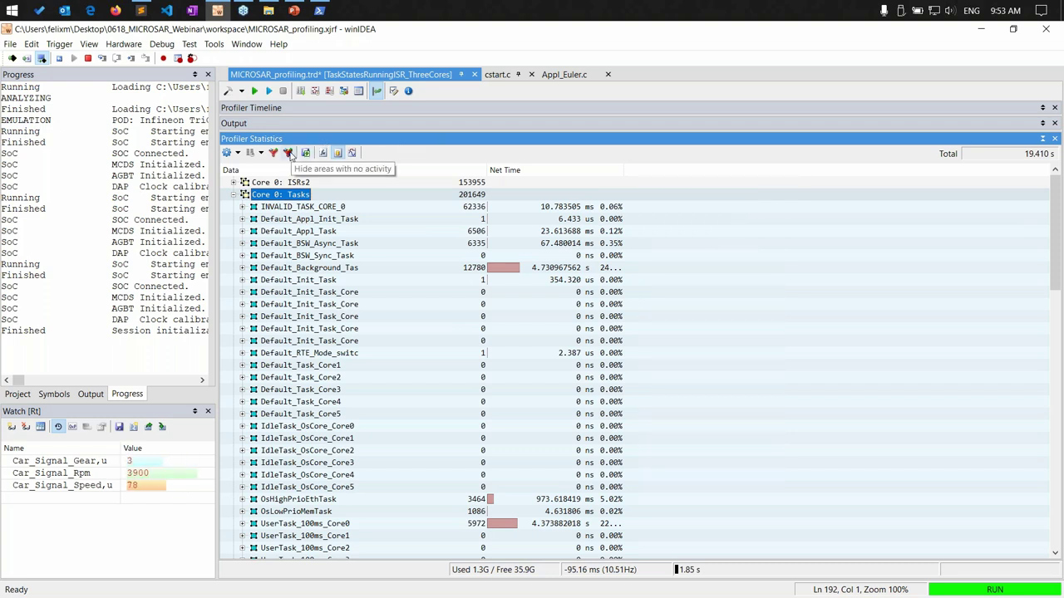
Hide statistics areas with no activity and widen the Data column to fit the Core 0 task names.
{"action": "left_click", "coordinate": [288, 154]}
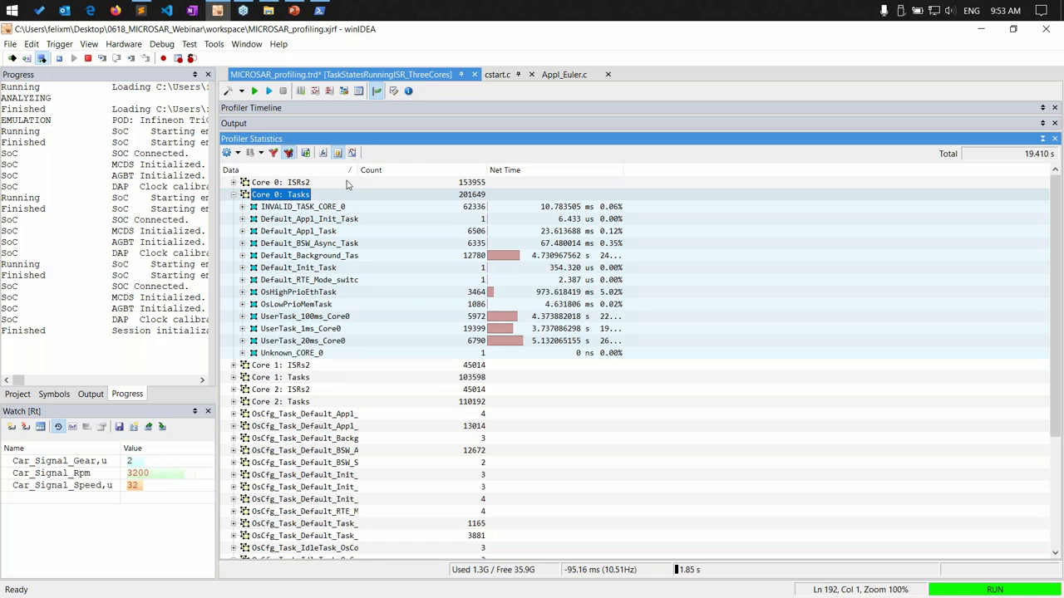
{"action": "right_click", "coordinate": [645, 174]}
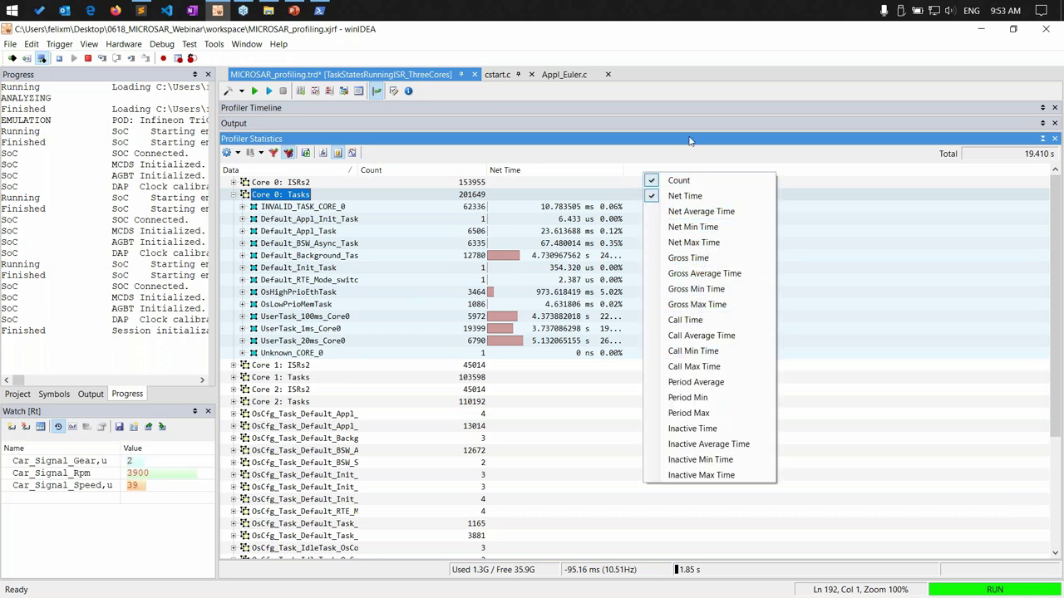
{"action": "left_click", "coordinate": [689, 142]}
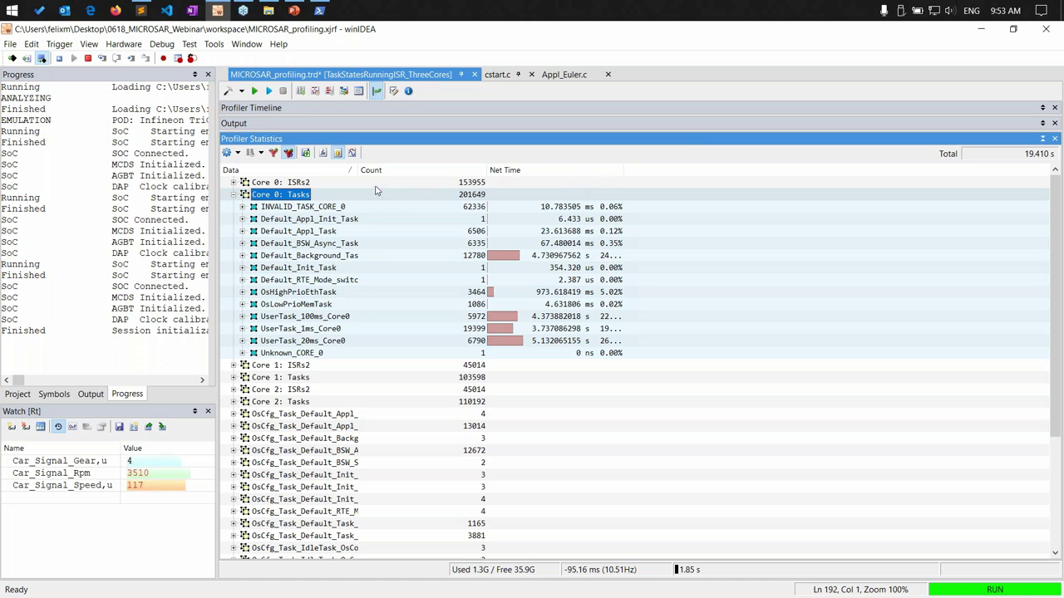
{"action": "left_click_drag", "start_coordinate": [355, 169], "coordinate": [379, 170]}
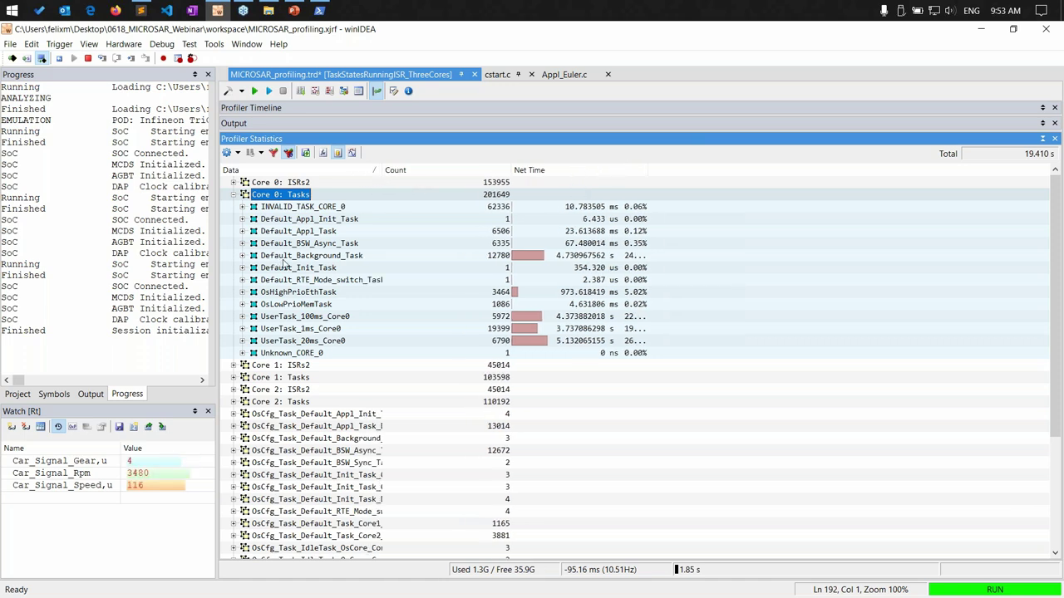
Examine the state statistics of Default_Background_Task on Core 0, including its READY state, and collapse them again.
{"action": "left_click", "coordinate": [287, 256]}
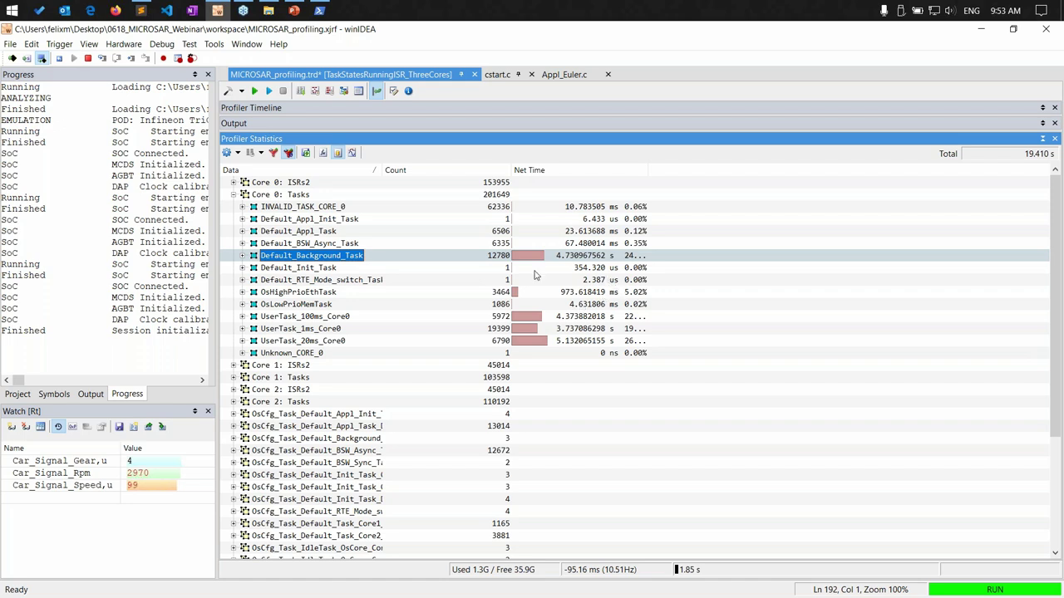
{"action": "left_click", "coordinate": [242, 256]}
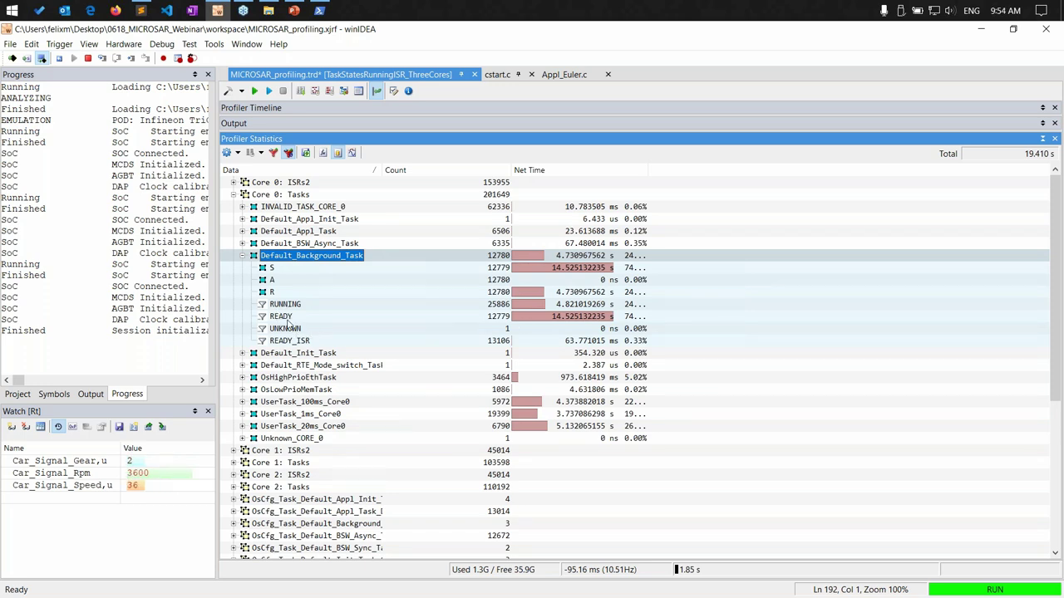
{"action": "left_click", "coordinate": [285, 318]}
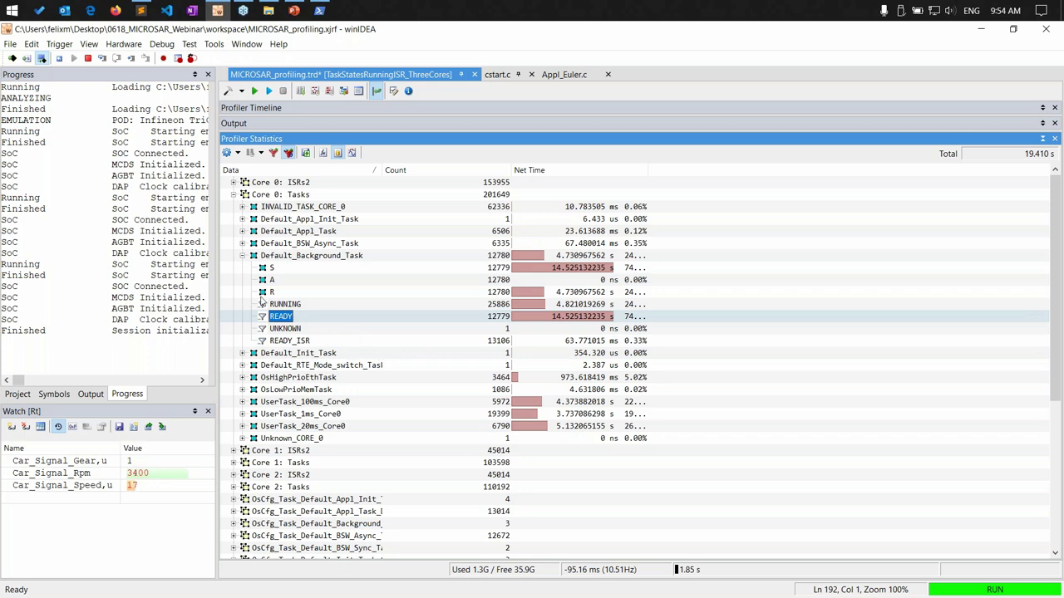
{"action": "left_click", "coordinate": [244, 260]}
{"action": "left_click", "coordinate": [243, 257]}
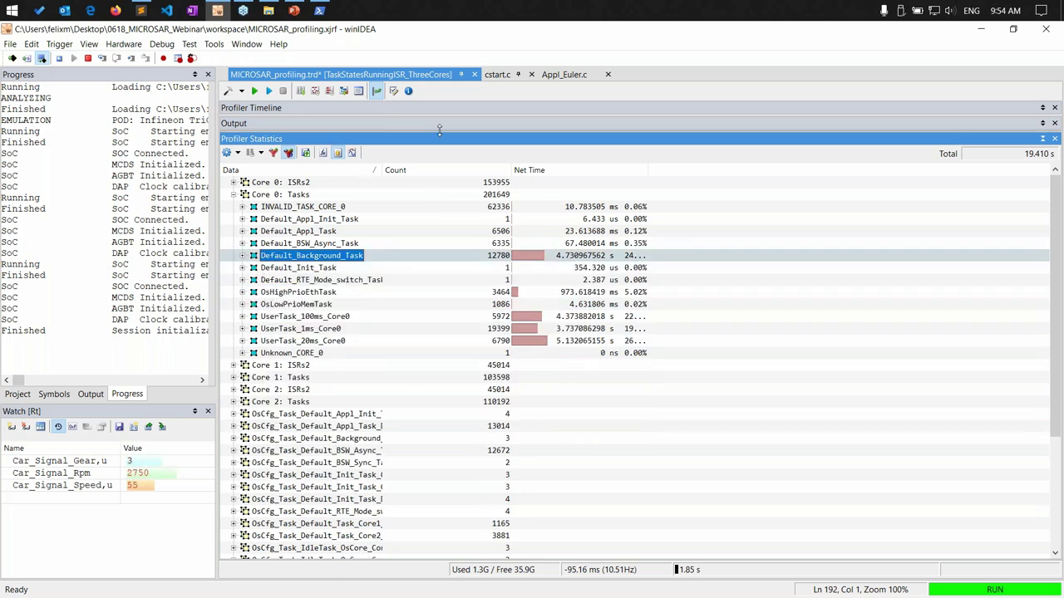
Export the recording from the Profiler Timeline to export.btf in BTF format, look through the exported events in Sublime Text and return to winIDEA.
{"action": "left_click", "coordinate": [378, 109]}
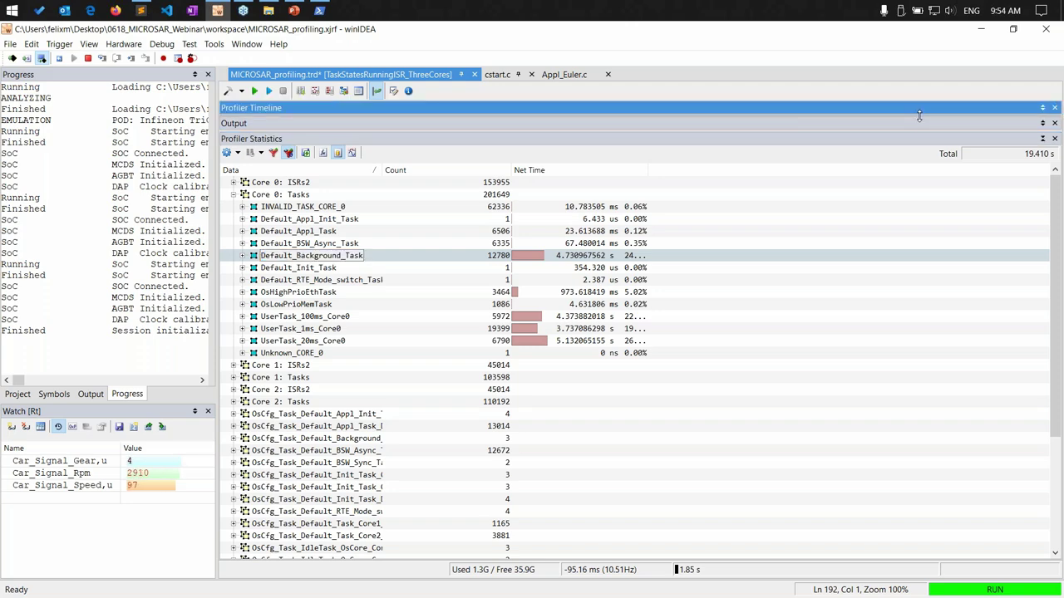
{"action": "left_click_drag", "start_coordinate": [922, 124], "coordinate": [866, 361]}
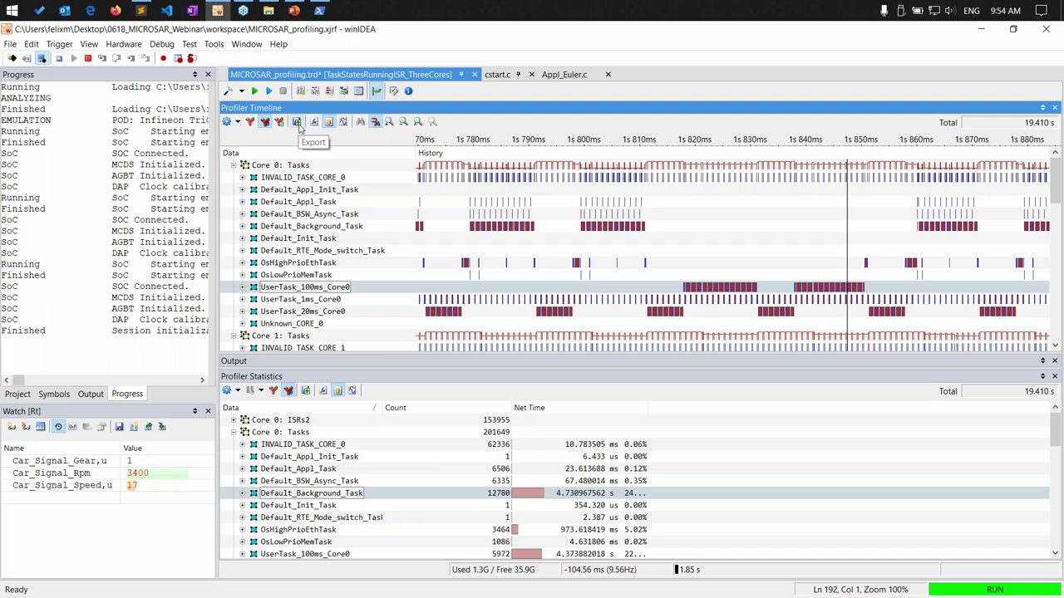
{"action": "left_click", "coordinate": [298, 122]}
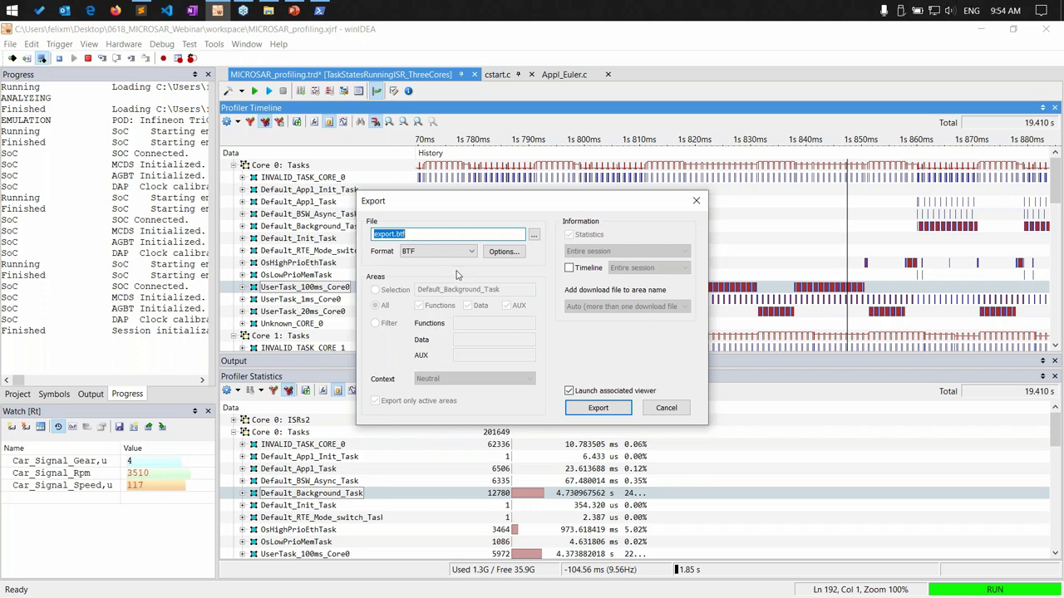
{"action": "left_click", "coordinate": [586, 408]}
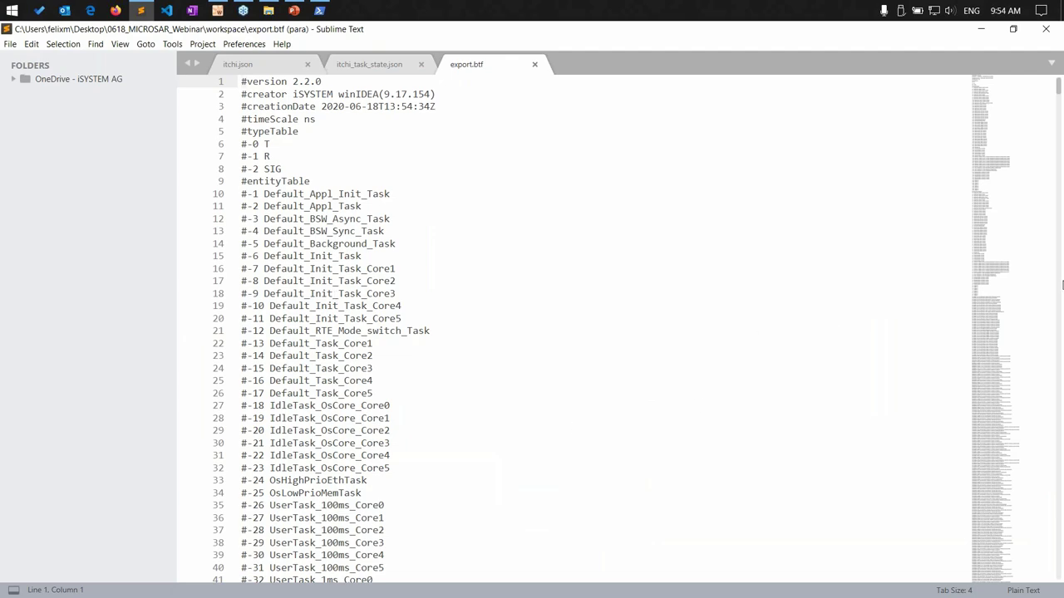
{"action": "left_click_drag", "start_coordinate": [1008, 123], "coordinate": [1009, 209]}
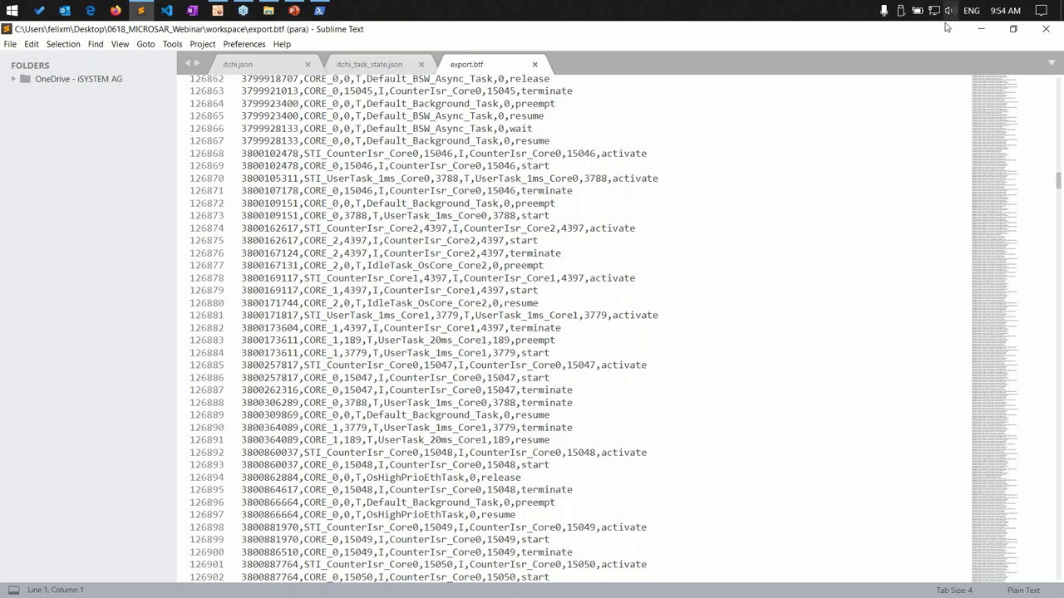
{"action": "key", "text": "alt+Tab"}
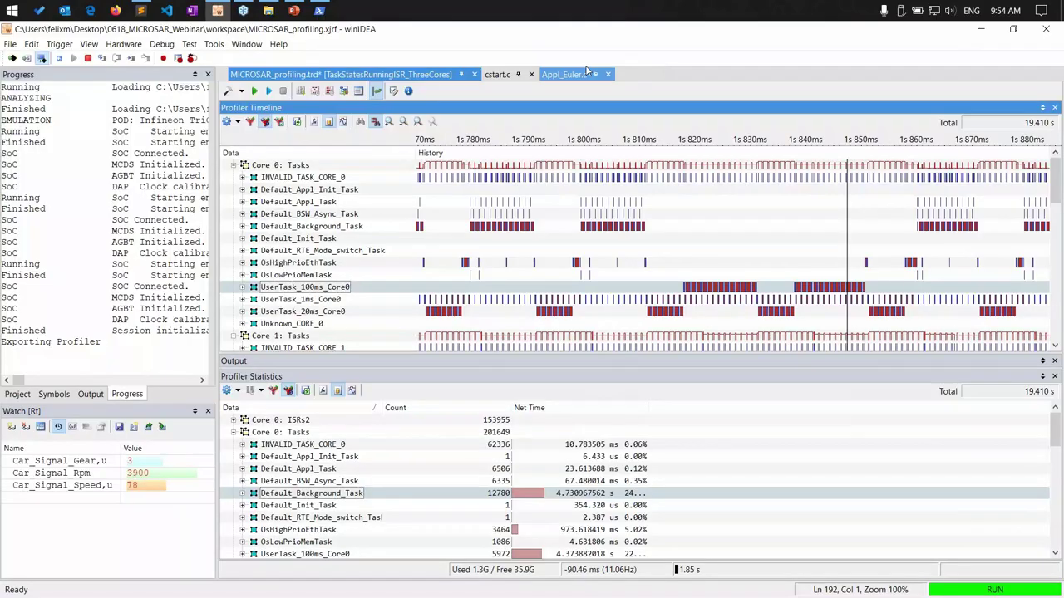
Review the XML export settings for the Profiler Statistics without exporting, and switch to the PowerPoint presentation.
{"action": "left_click", "coordinate": [306, 392]}
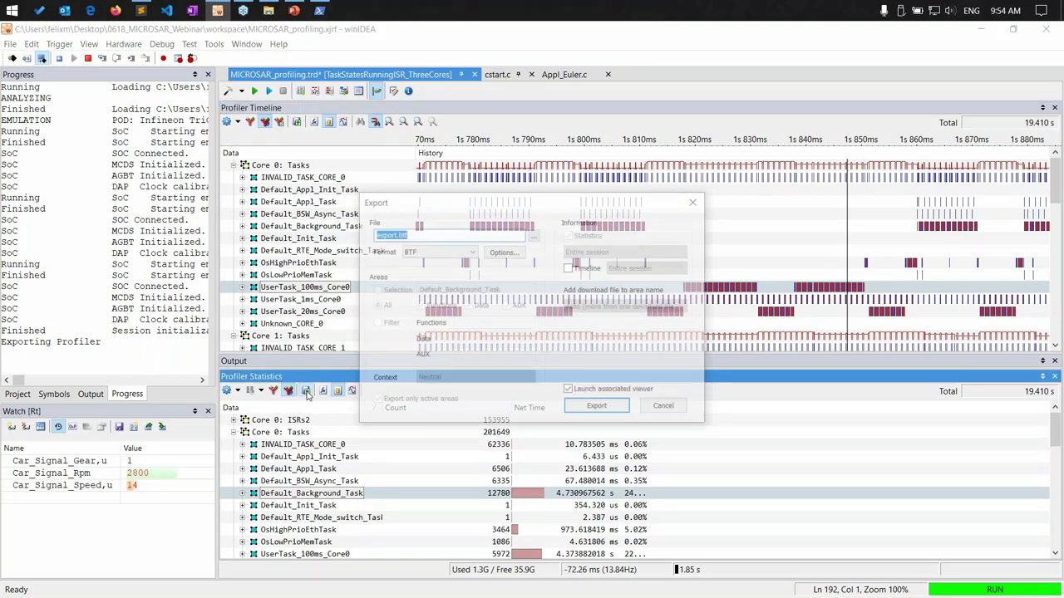
{"action": "left_click", "coordinate": [441, 252]}
{"action": "left_click", "coordinate": [434, 263]}
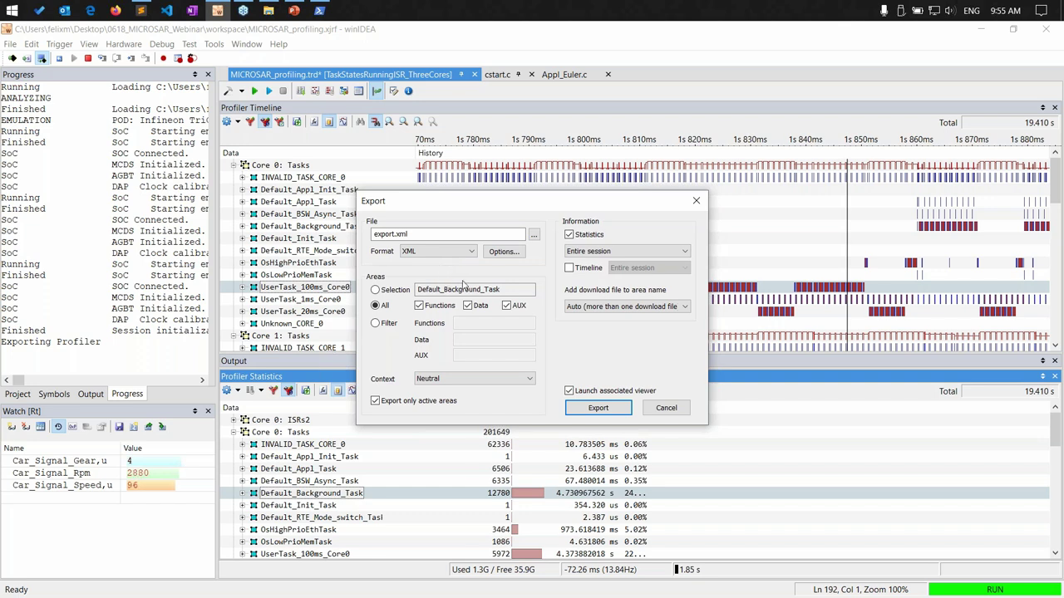
{"action": "left_click", "coordinate": [661, 409]}
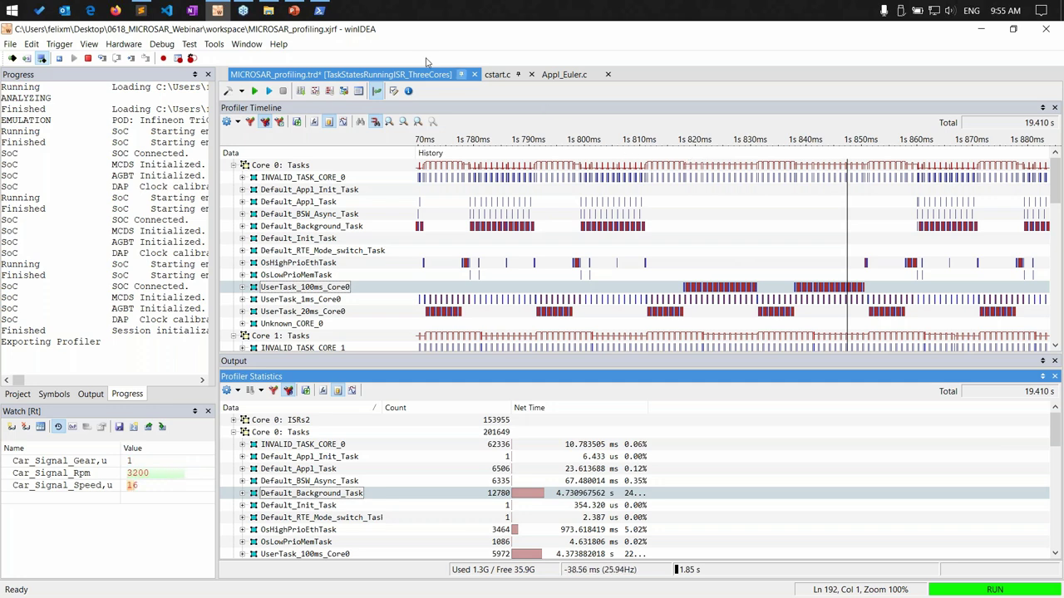
{"action": "left_click", "coordinate": [290, 13]}
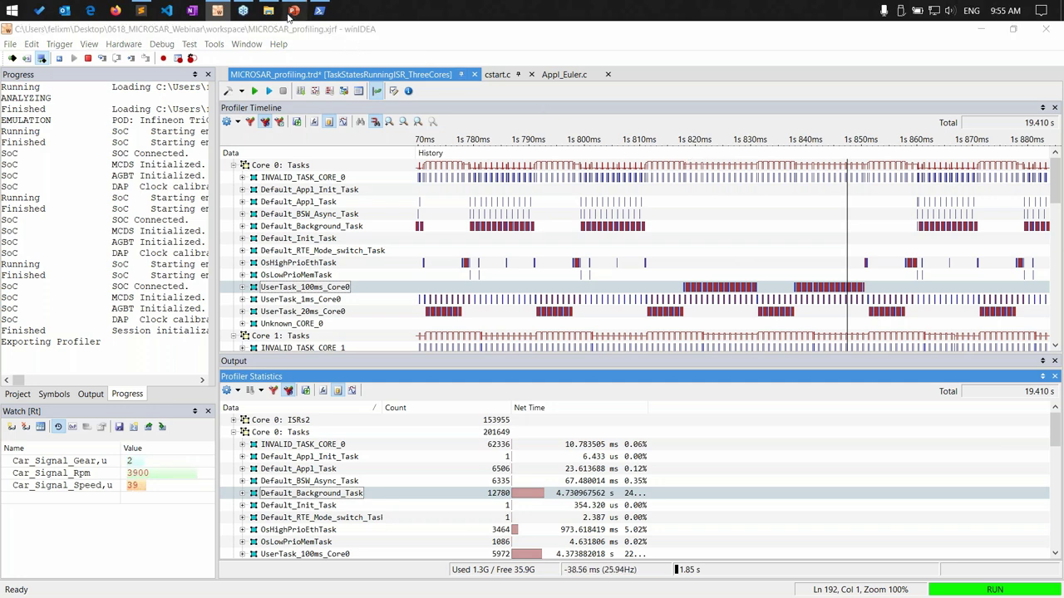
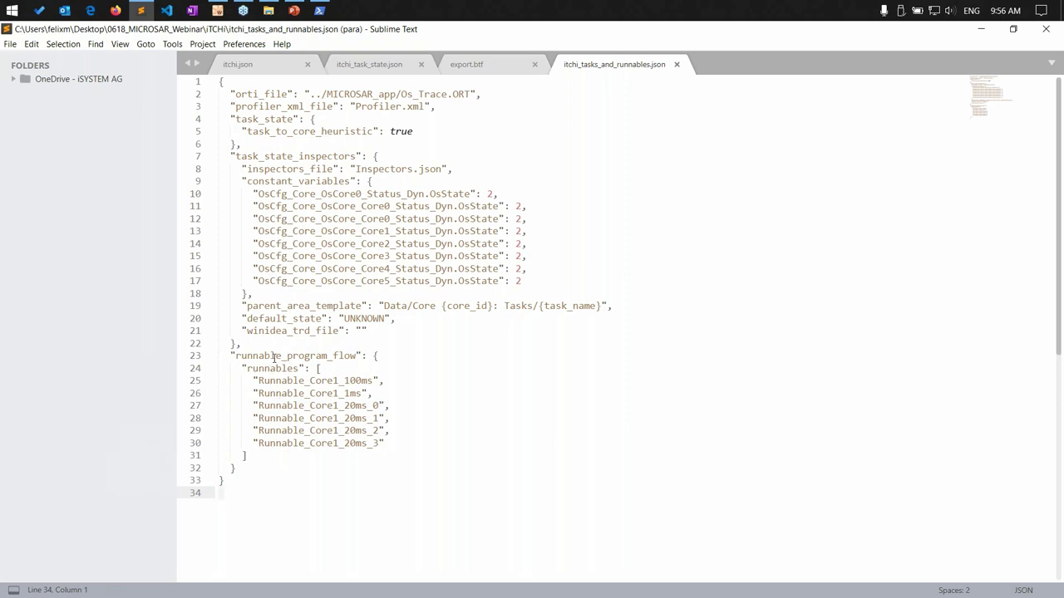
Highlight runnable_program_flow in itchi_tasks_and_runnables.json, and delete the first slash of the orti_file path after trying a backslash in its place.
{"action": "double_click", "coordinate": [294, 356]}
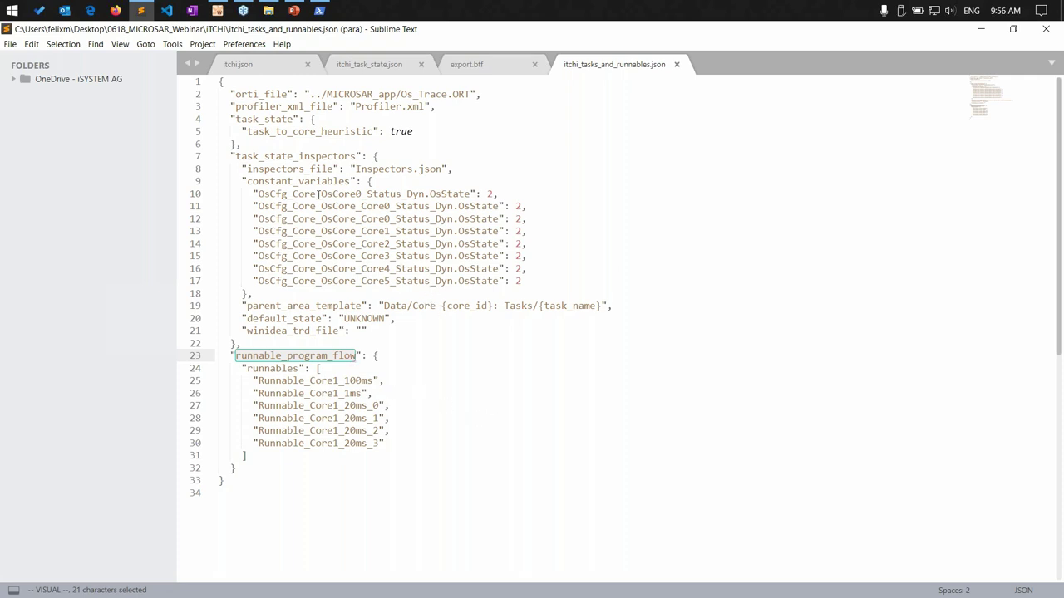
{"action": "left_click", "coordinate": [324, 94]}
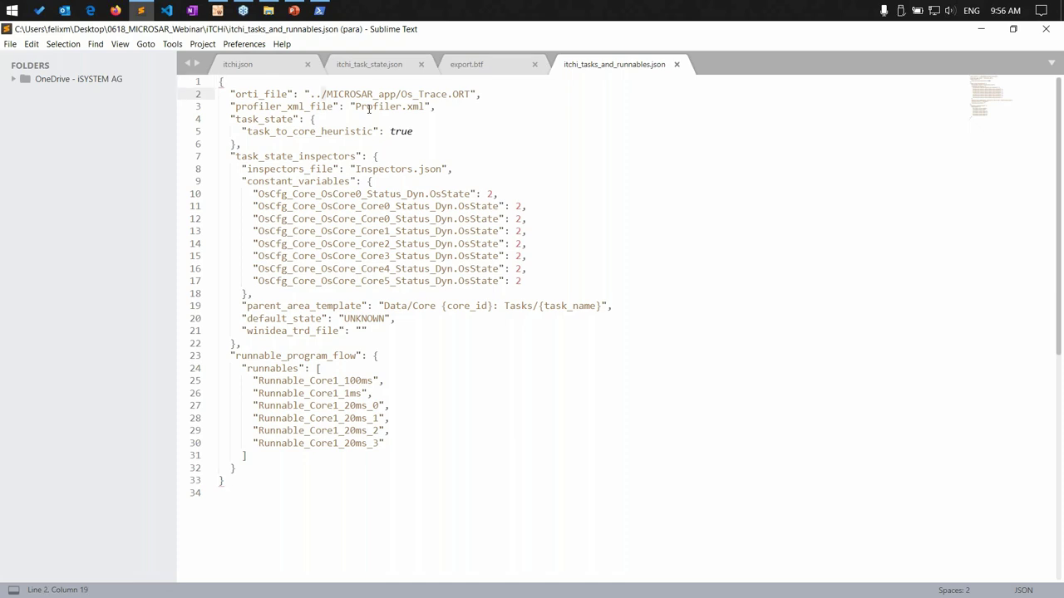
{"action": "key", "text": "Delete"}
{"action": "type", "text": "\\"}
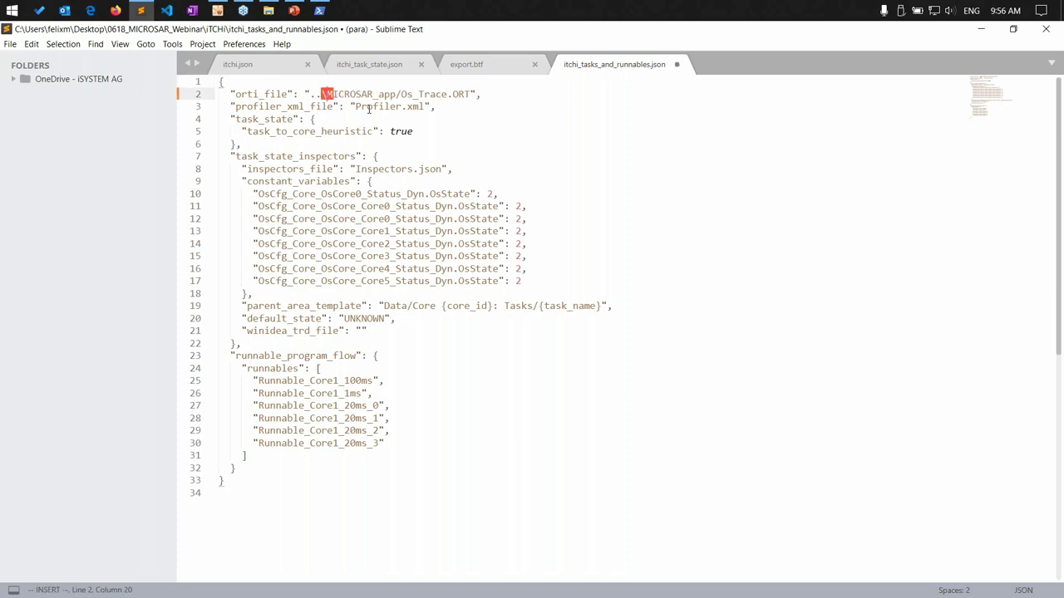
{"action": "key", "text": "BackSpace"}
{"action": "key", "text": "Escape"}
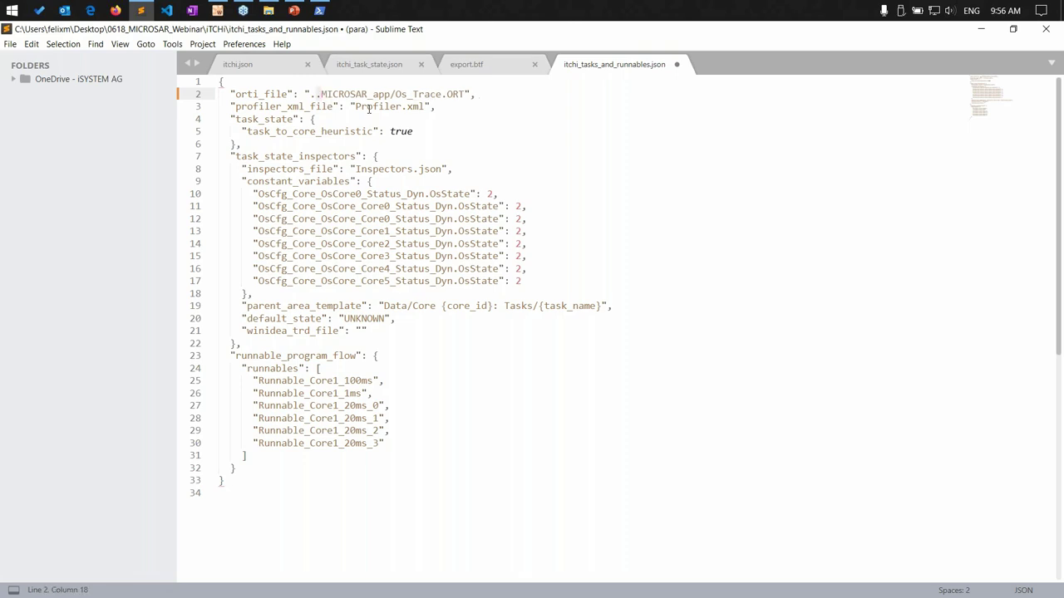
Examine the end of the runnables list under runnable_program_flow.
{"action": "left_click", "coordinate": [398, 446]}
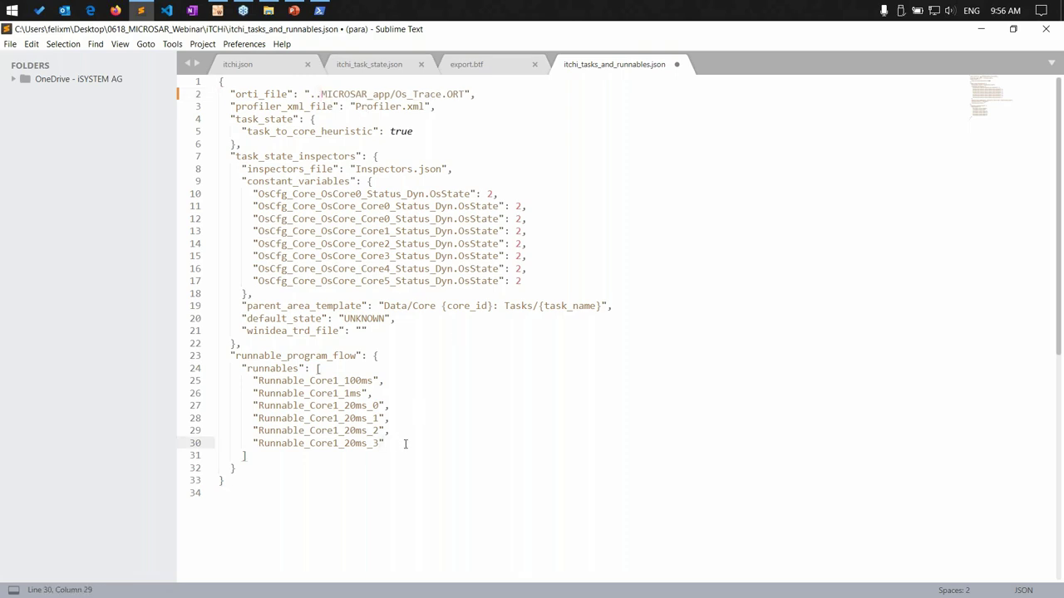
{"action": "key", "text": "Right"}
{"action": "left_click", "coordinate": [258, 453]}
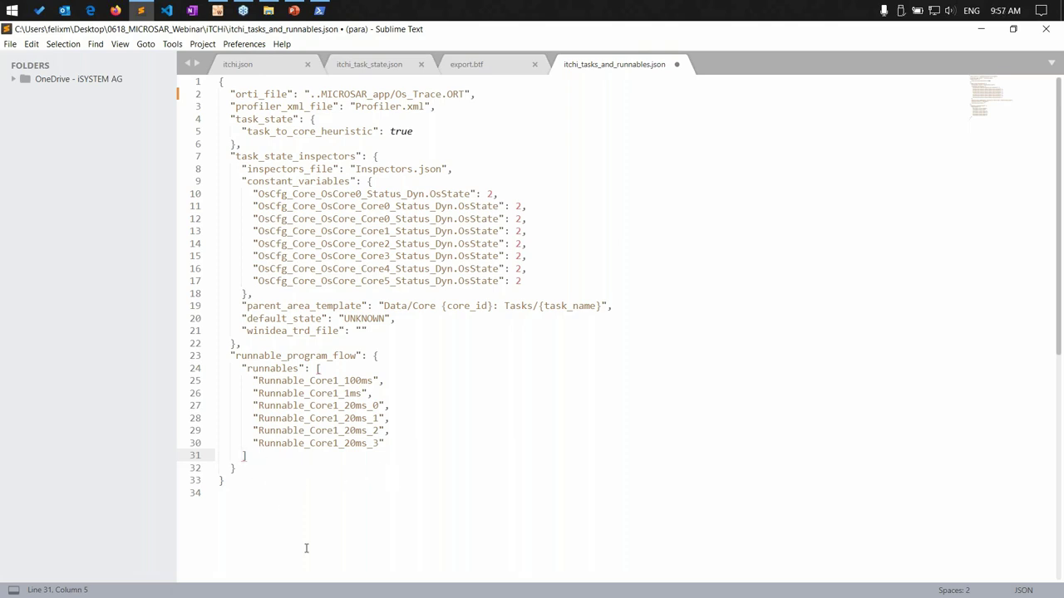
{"action": "key", "text": "Down"}
{"action": "key", "text": "Up"}
Restore the slash after the two dots in the orti_file path, making it ../MICROSAR_app/Os_Trace.ORT.
{"action": "left_click", "coordinate": [321, 94]}
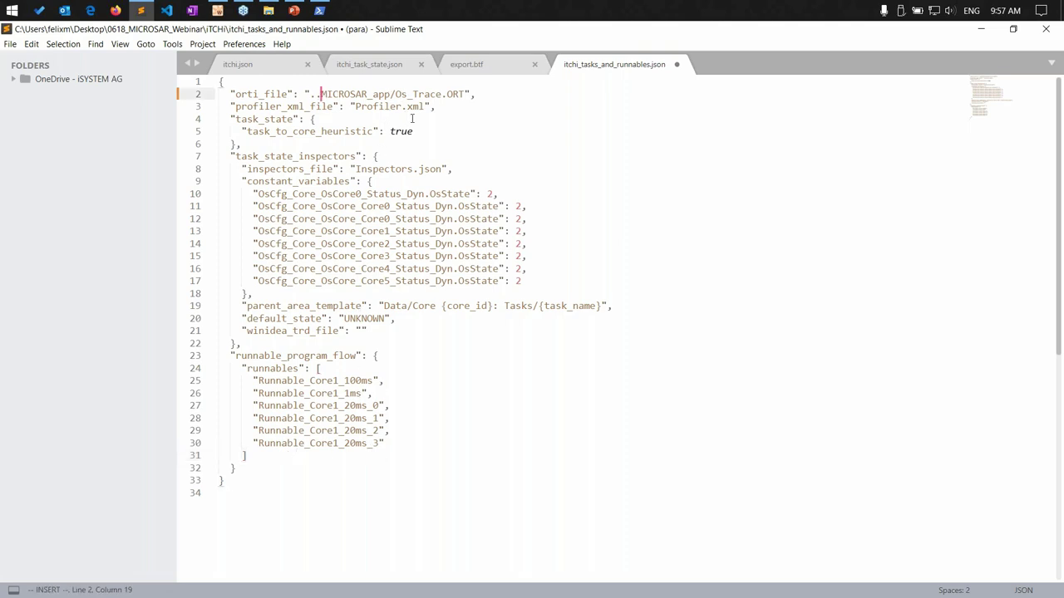
{"action": "type", "text": "/"}
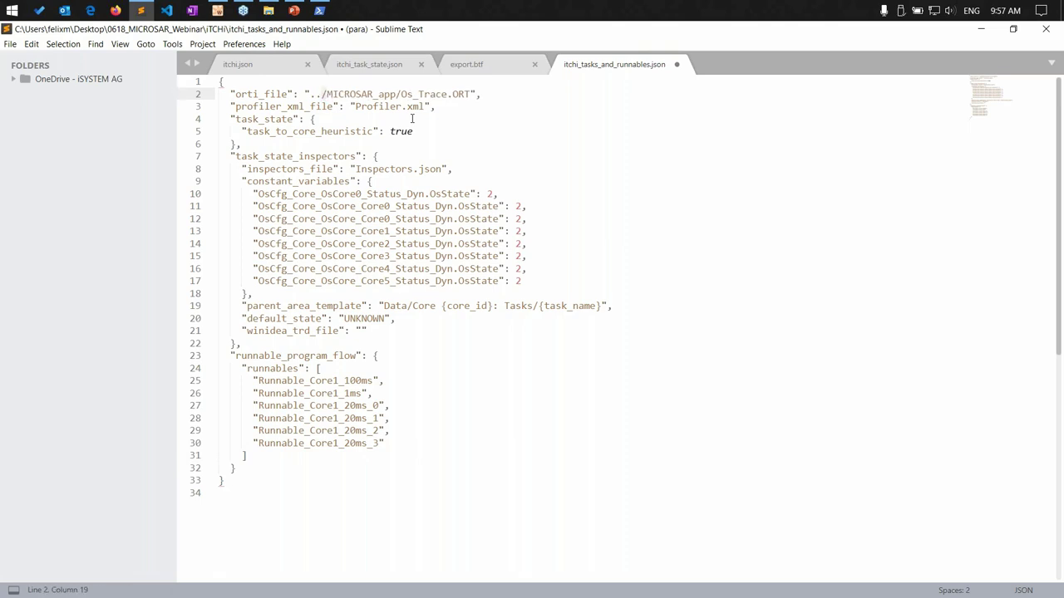
{"action": "key", "text": "ctrl+s"}
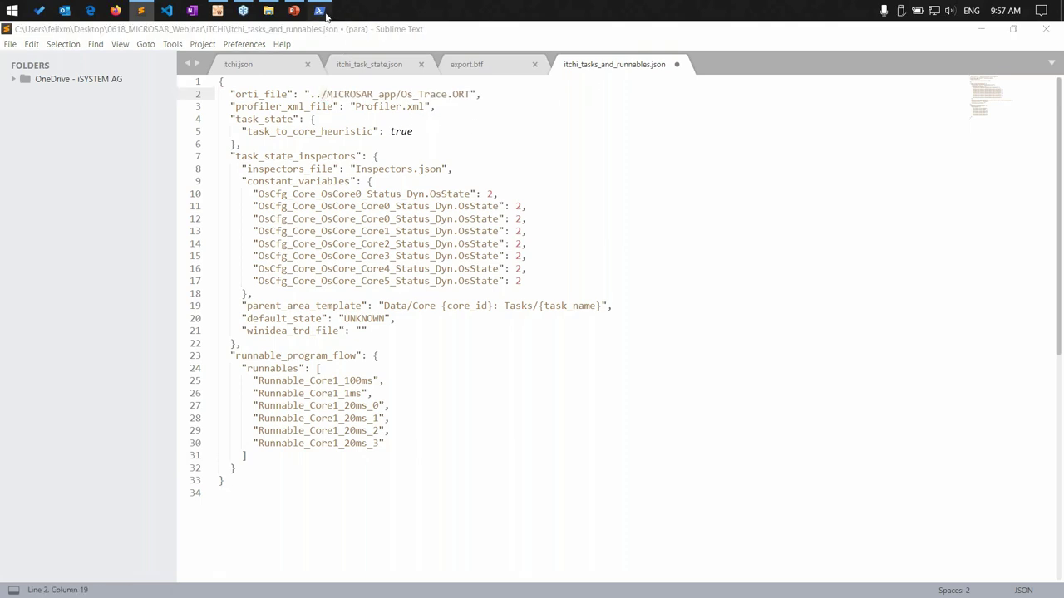
Switch to PowerShell, append --runnable_program_flow to the .\itchi-bin.exe --task_state_complex_expression command without running it, and return to winIDEA.
{"action": "left_click", "coordinate": [319, 10]}
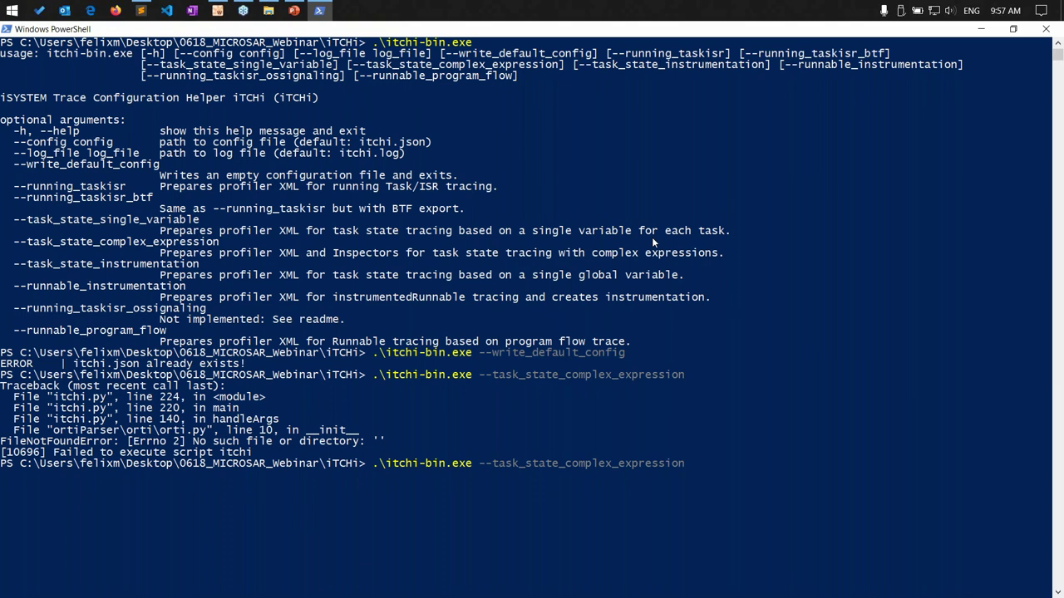
{"action": "type", "text": "--runnable_program_flow"}
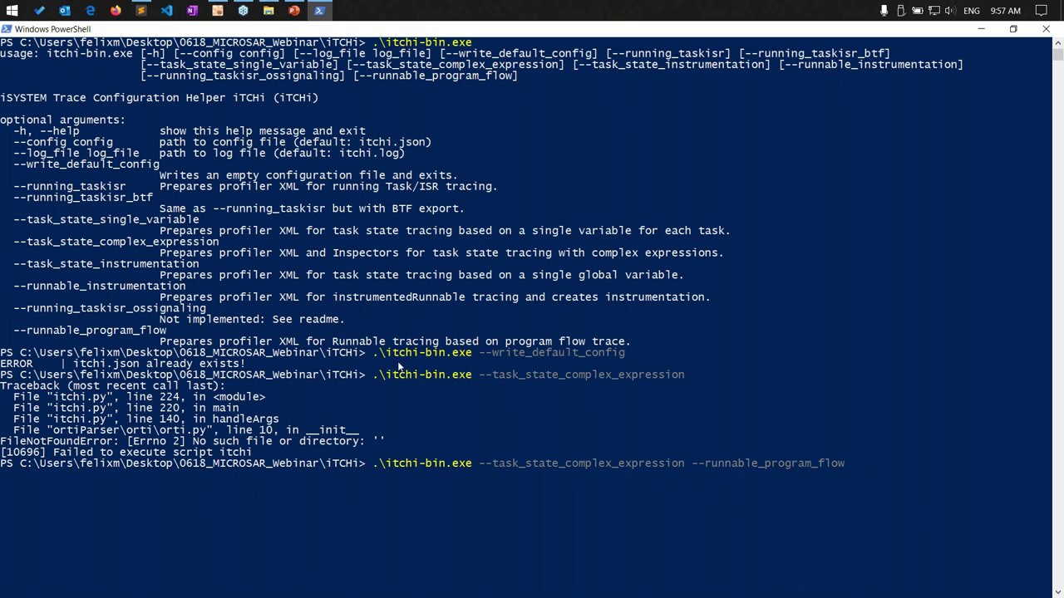
{"action": "mouse_move", "coordinate": [216, 12]}
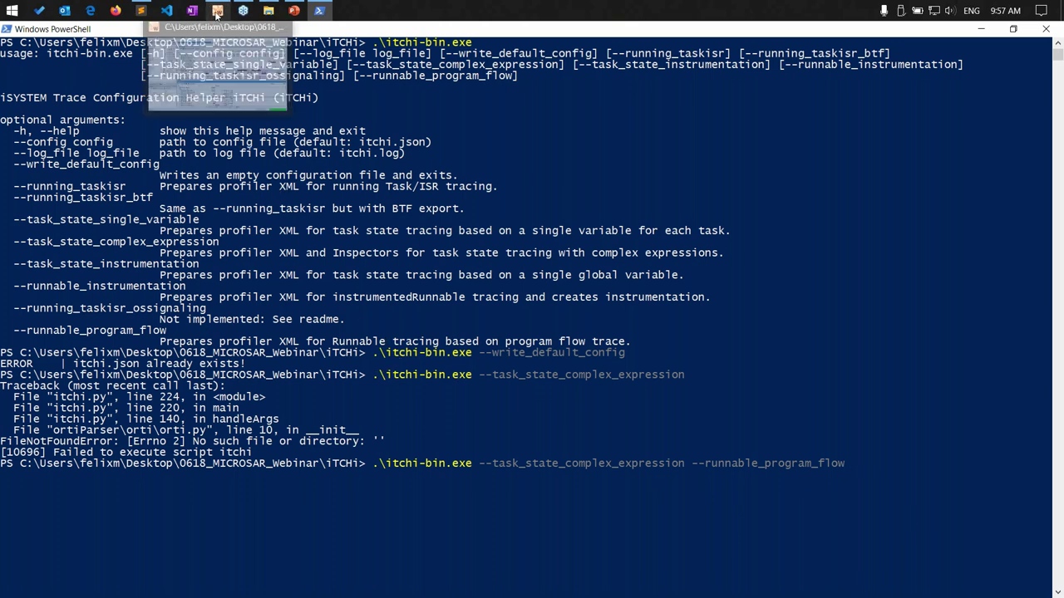
{"action": "left_click", "coordinate": [223, 50]}
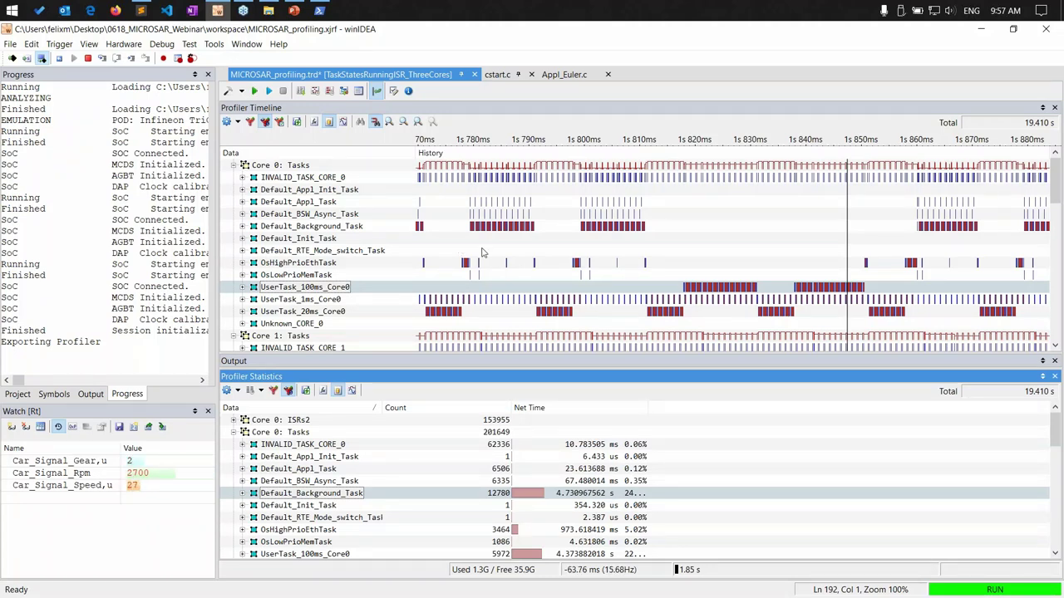
Enable All Cores: Runnables (Program Flow) among the OS objects to profile in the TaskStatesRunningISR_ThreeCores analyzer configuration.
{"action": "left_click", "coordinate": [165, 45]}
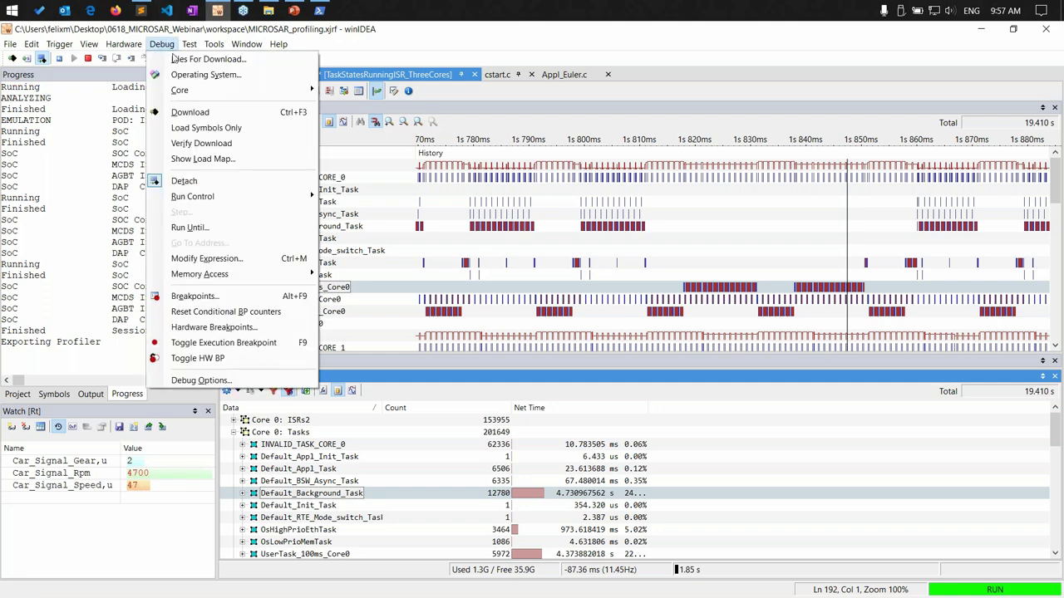
{"action": "left_click", "coordinate": [329, 37]}
{"action": "left_click", "coordinate": [230, 91]}
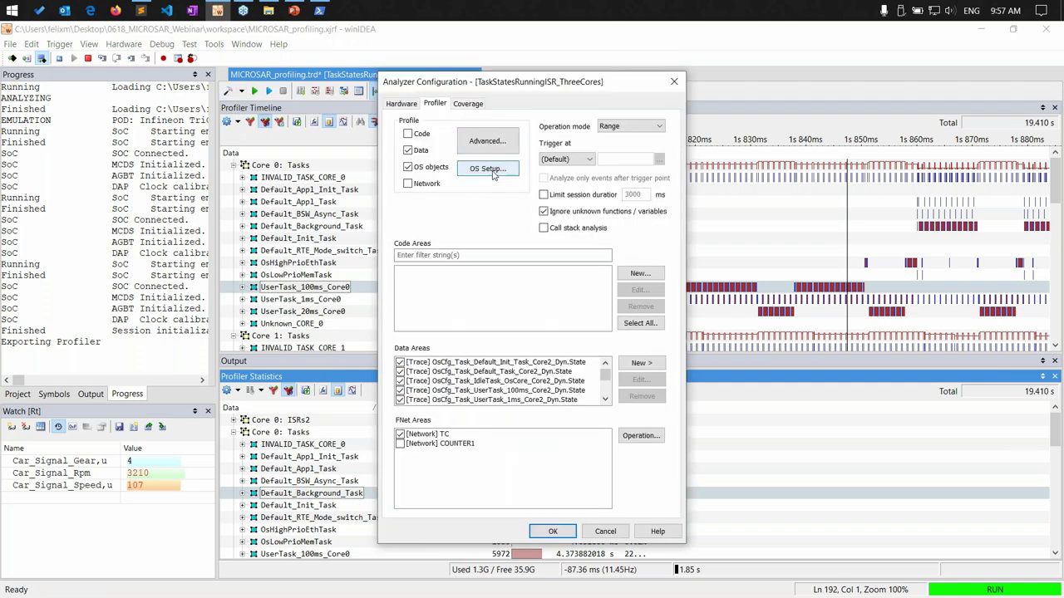
{"action": "left_click", "coordinate": [492, 171]}
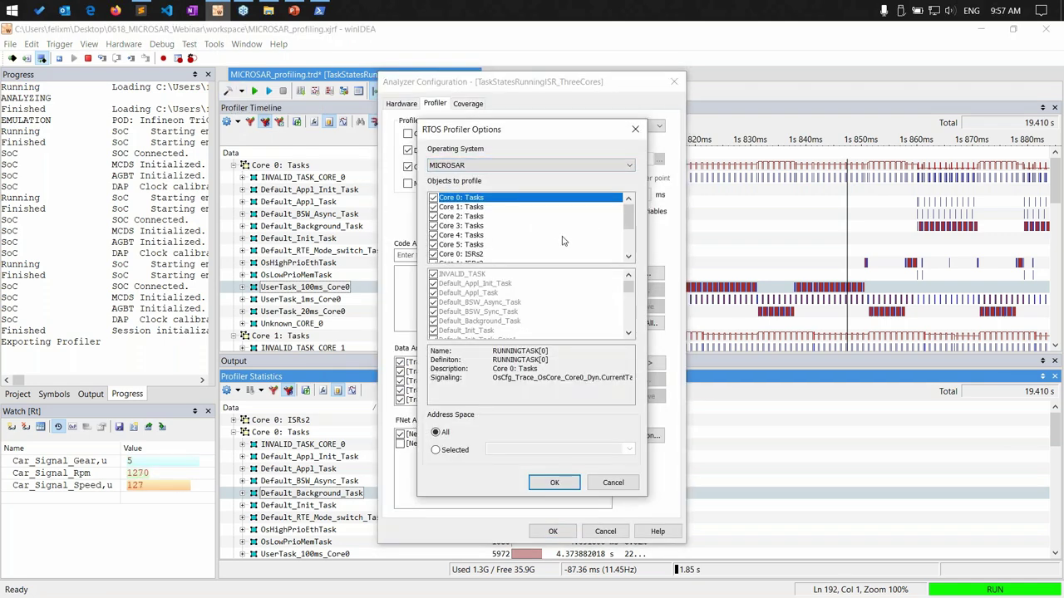
{"action": "scroll", "coordinate": [552, 238], "scroll_direction": "down", "scroll_amount": 2}
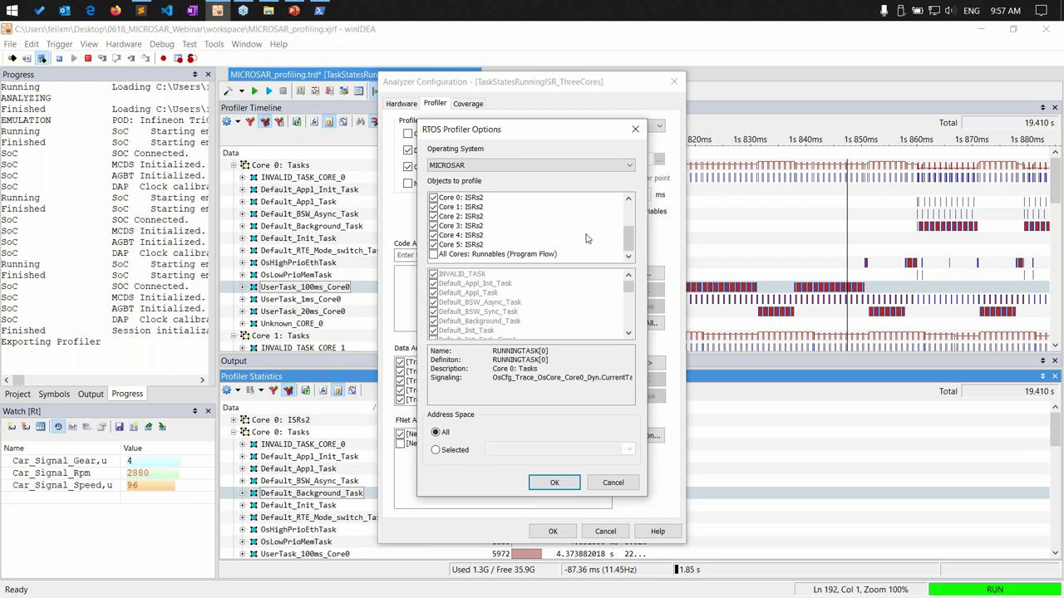
{"action": "left_click", "coordinate": [458, 256]}
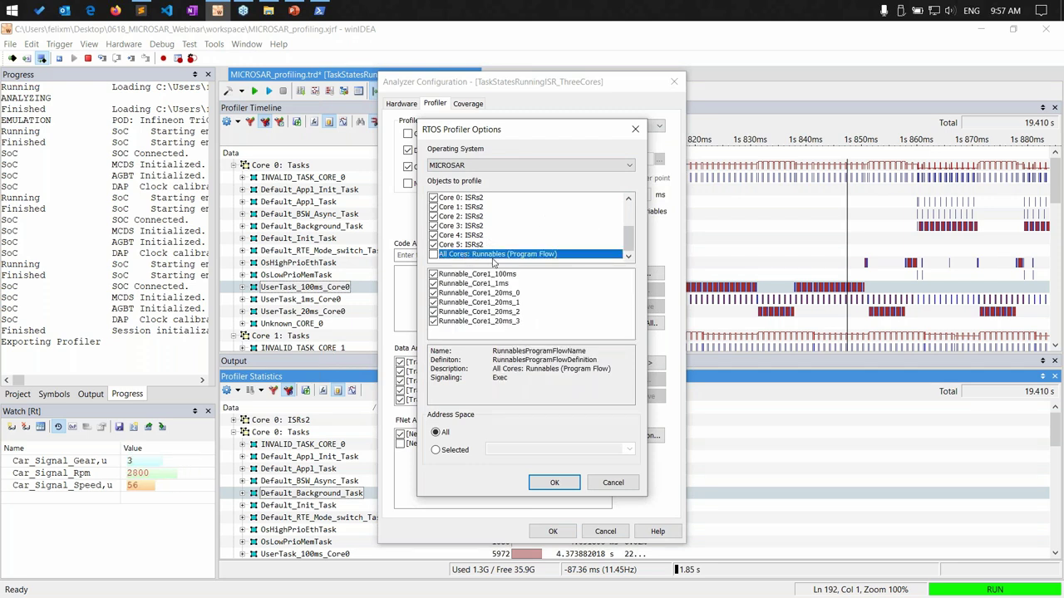
{"action": "left_click", "coordinate": [433, 255]}
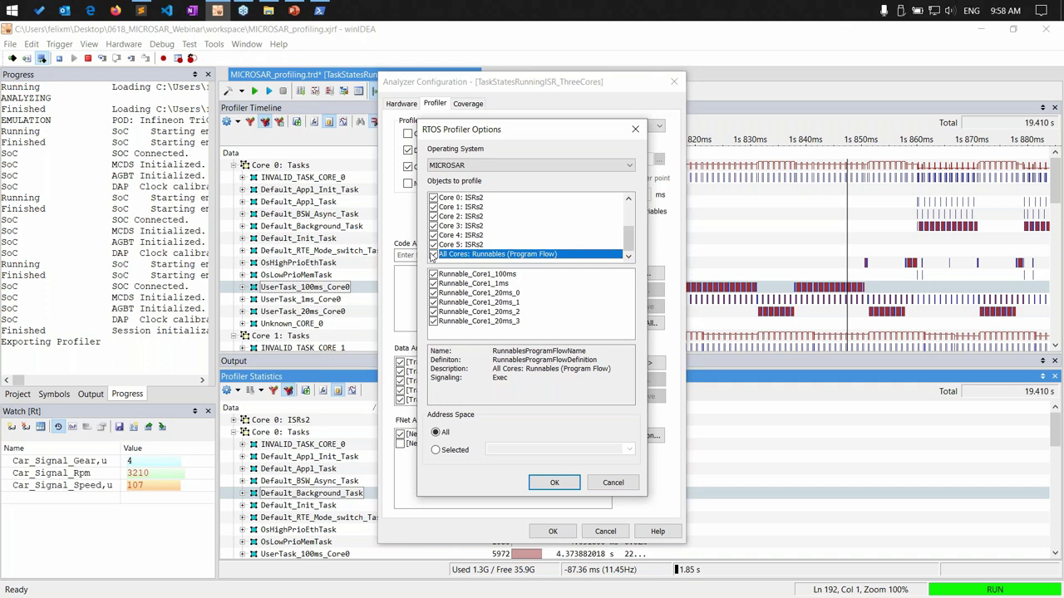
{"action": "left_click", "coordinate": [552, 484]}
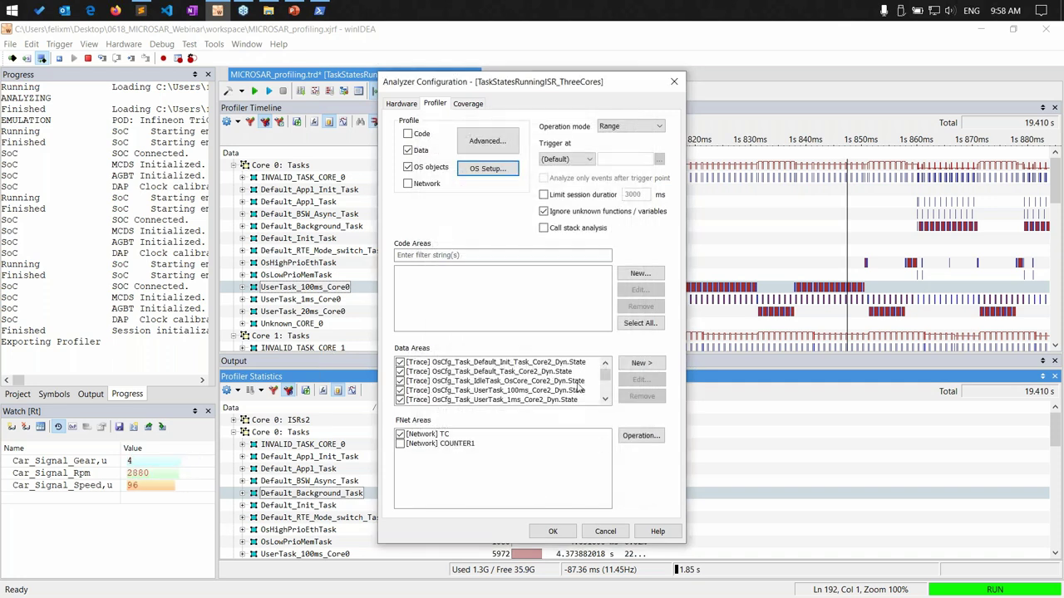
{"action": "left_click", "coordinate": [555, 533]}
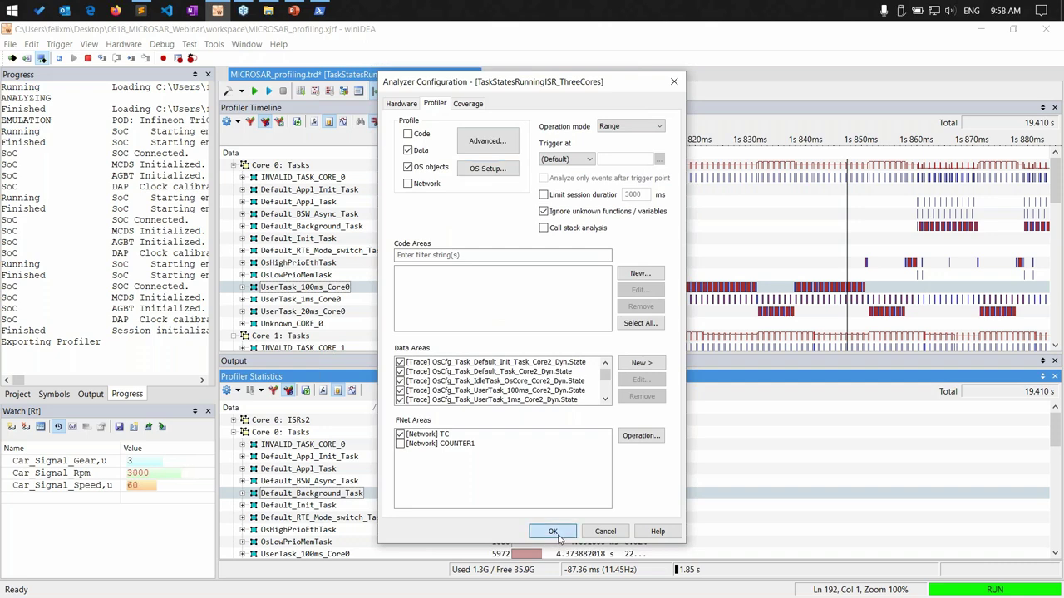
Activate the TaskStatesRunningISR_Runnables_ThreeCores analyzer configuration and enable All Cores: Runnables (Program Flow) in its OS profiling options.
{"action": "left_click", "coordinate": [242, 92]}
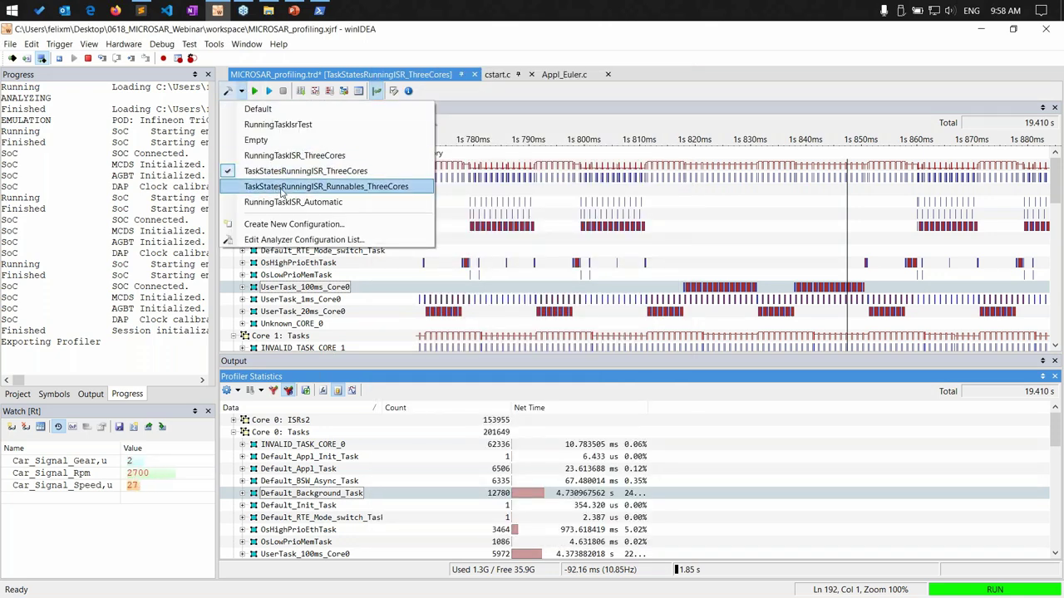
{"action": "left_click", "coordinate": [340, 193]}
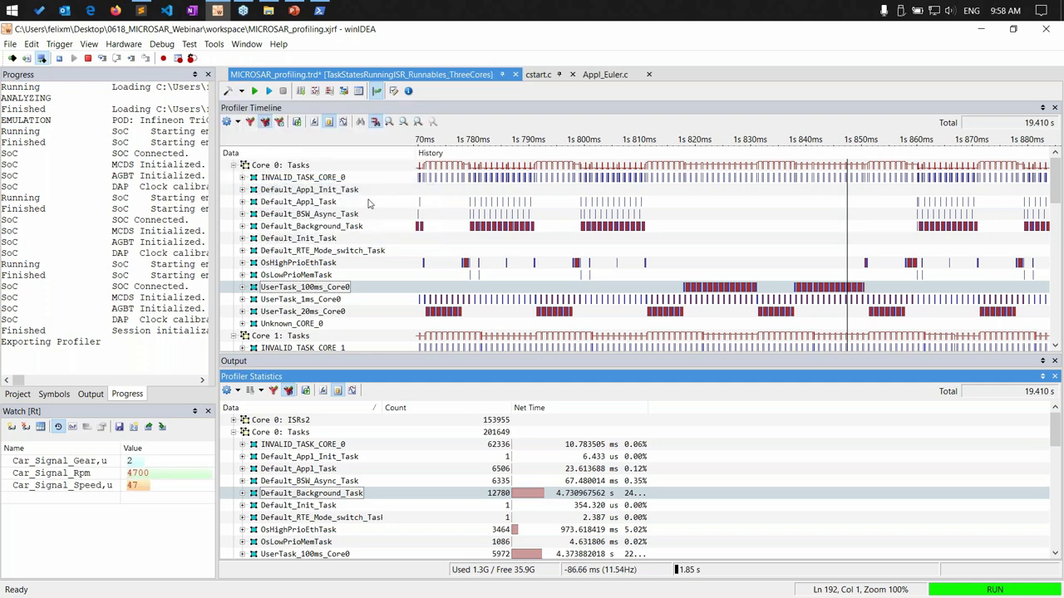
{"action": "left_click", "coordinate": [228, 92]}
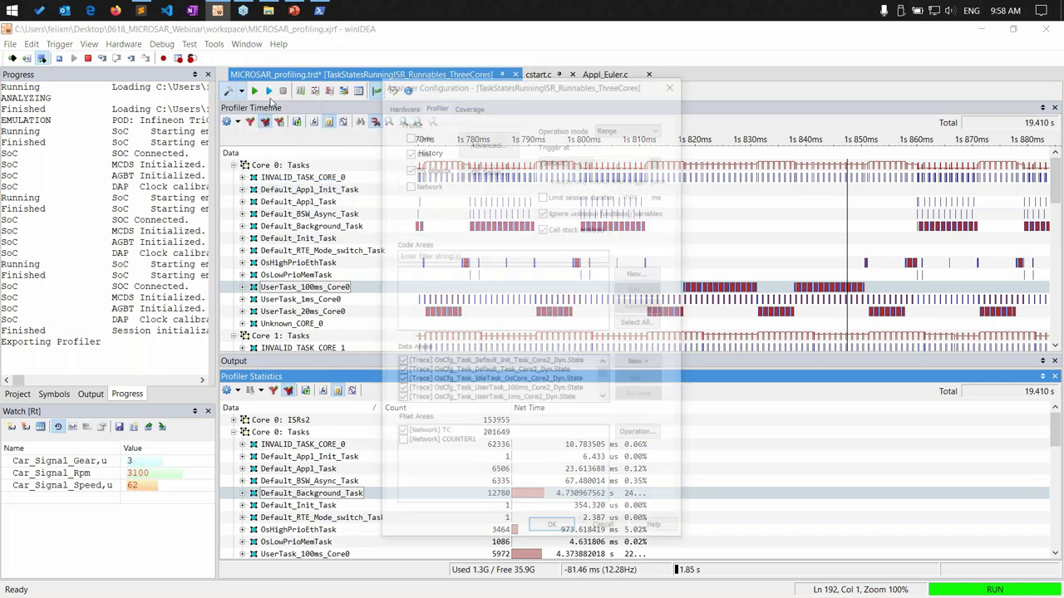
{"action": "left_click", "coordinate": [482, 168]}
{"action": "scroll", "coordinate": [498, 233], "scroll_direction": "down", "scroll_amount": 2}
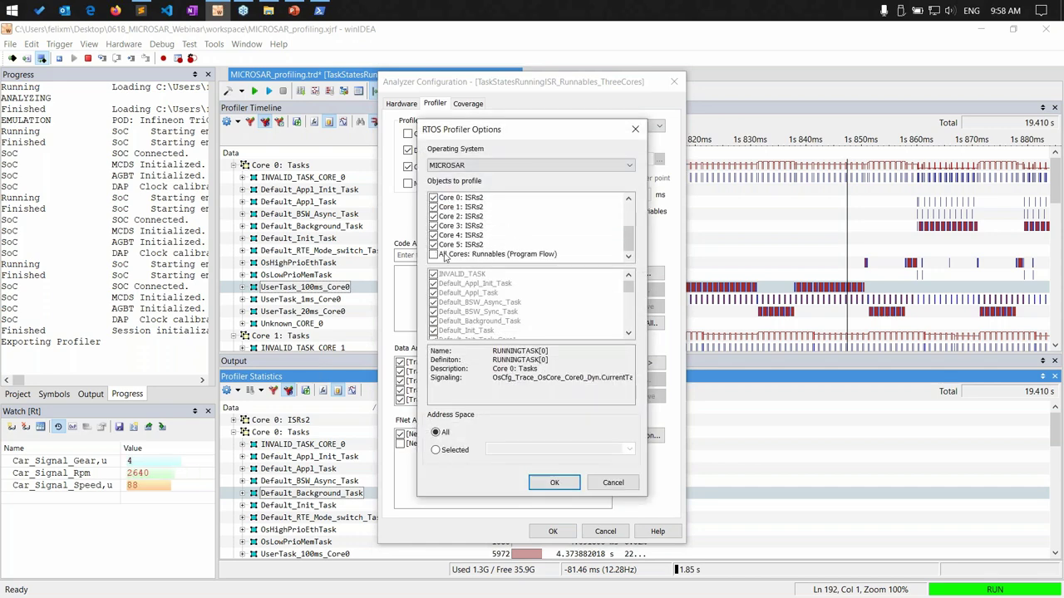
{"action": "left_click", "coordinate": [508, 262]}
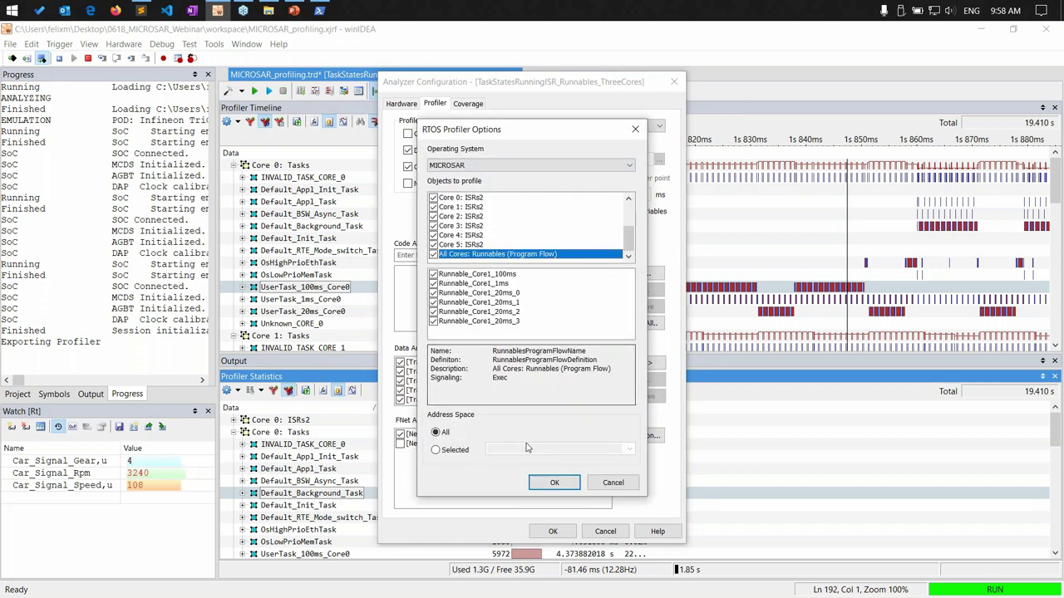
{"action": "left_click", "coordinate": [554, 482]}
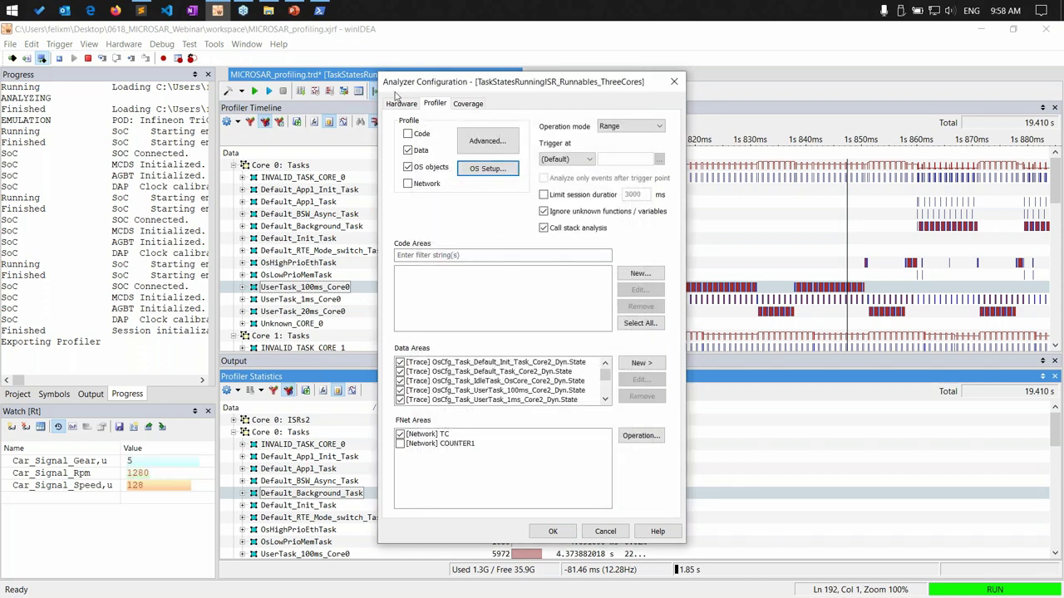
Review the manual trigger configuration, checking the MCDS processor core assignments and the ptu_enable action of TriCore X.
{"action": "left_click", "coordinate": [401, 105]}
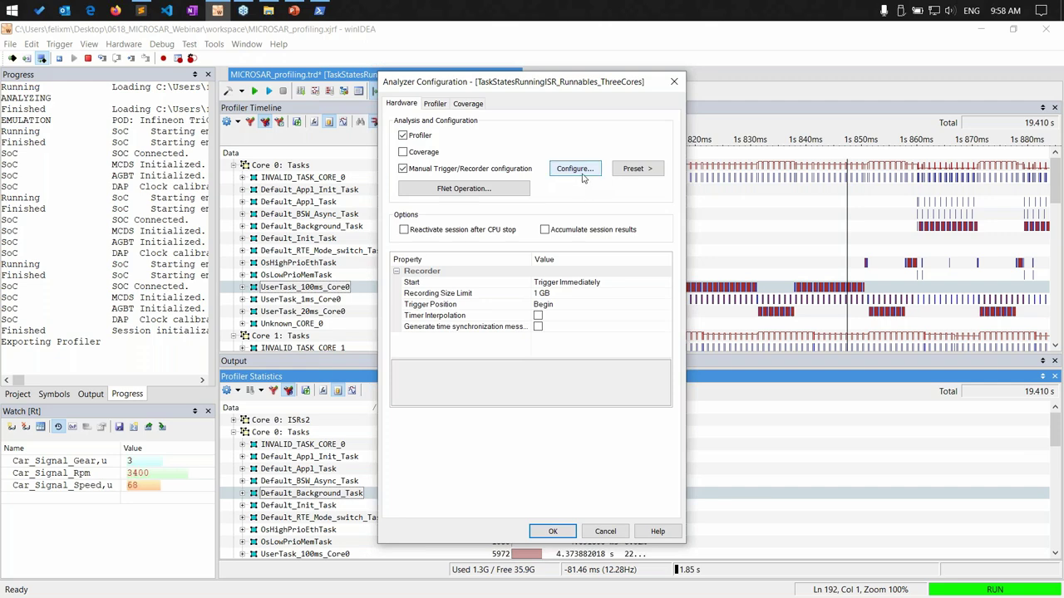
{"action": "left_click", "coordinate": [582, 175]}
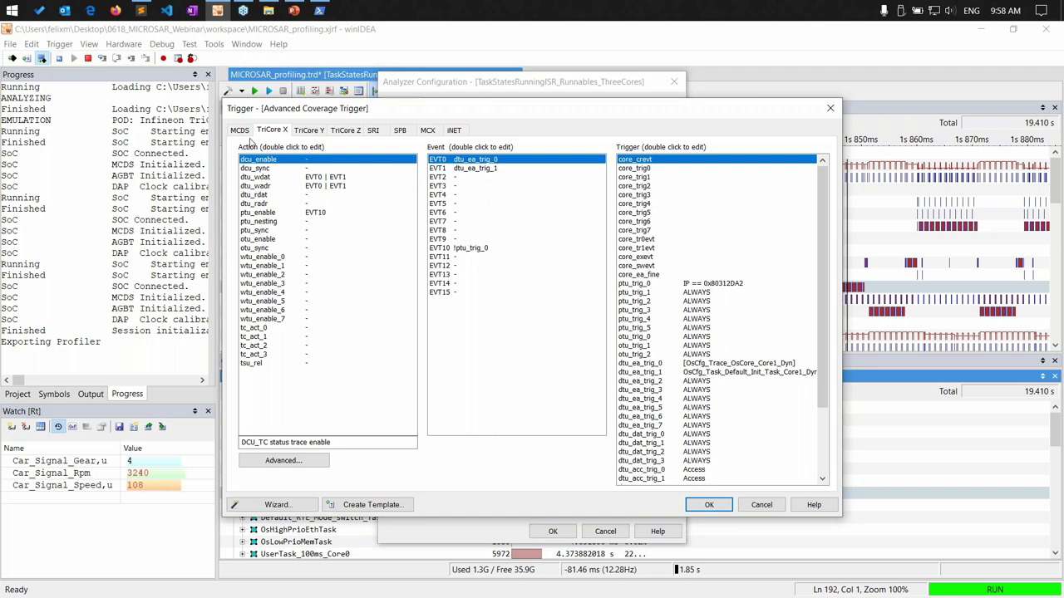
{"action": "left_click", "coordinate": [241, 131]}
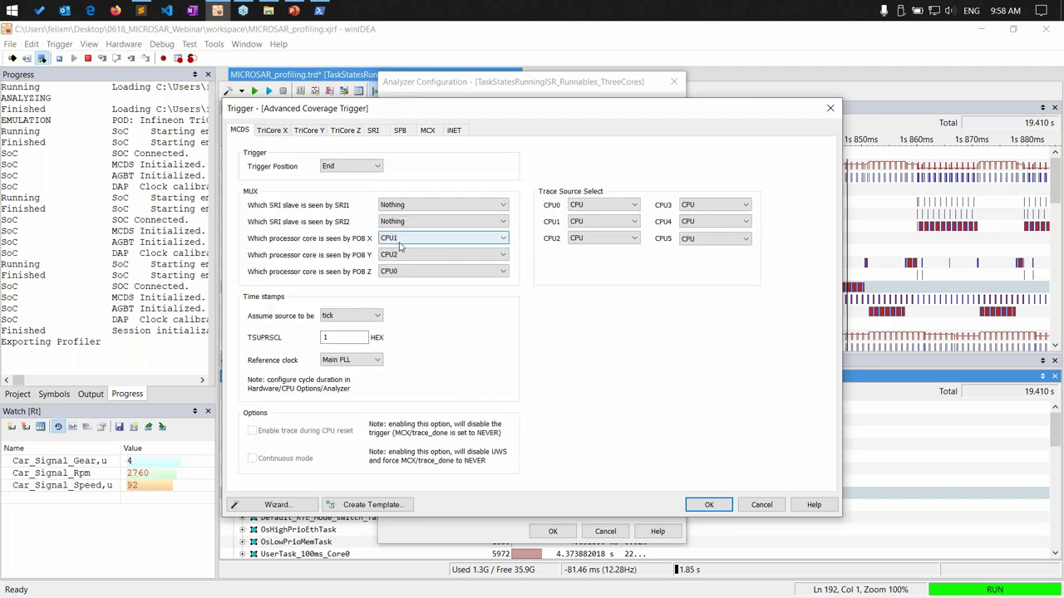
{"action": "left_click", "coordinate": [279, 132]}
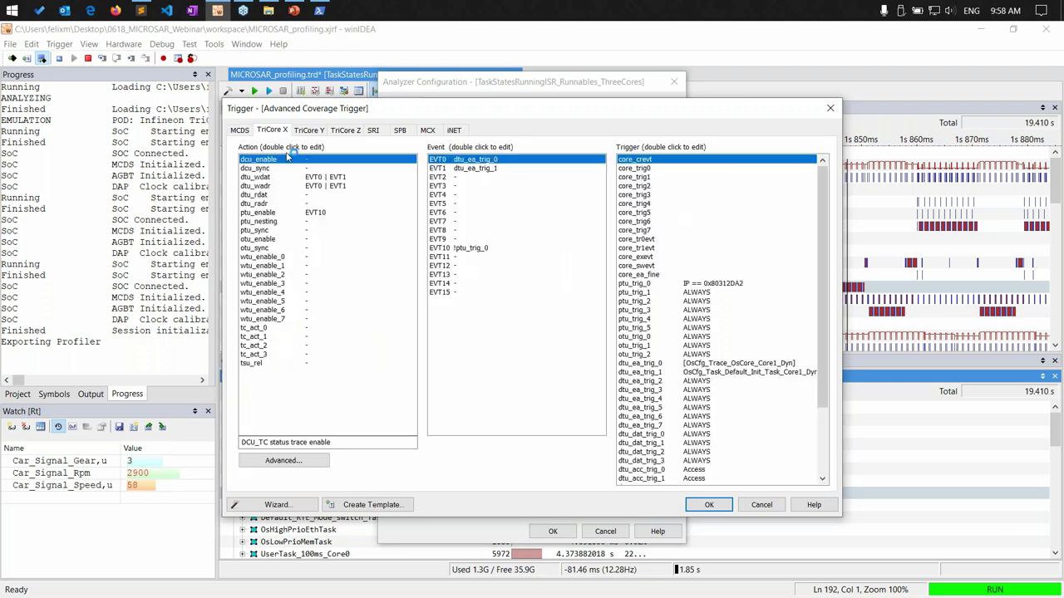
{"action": "left_click", "coordinate": [280, 214]}
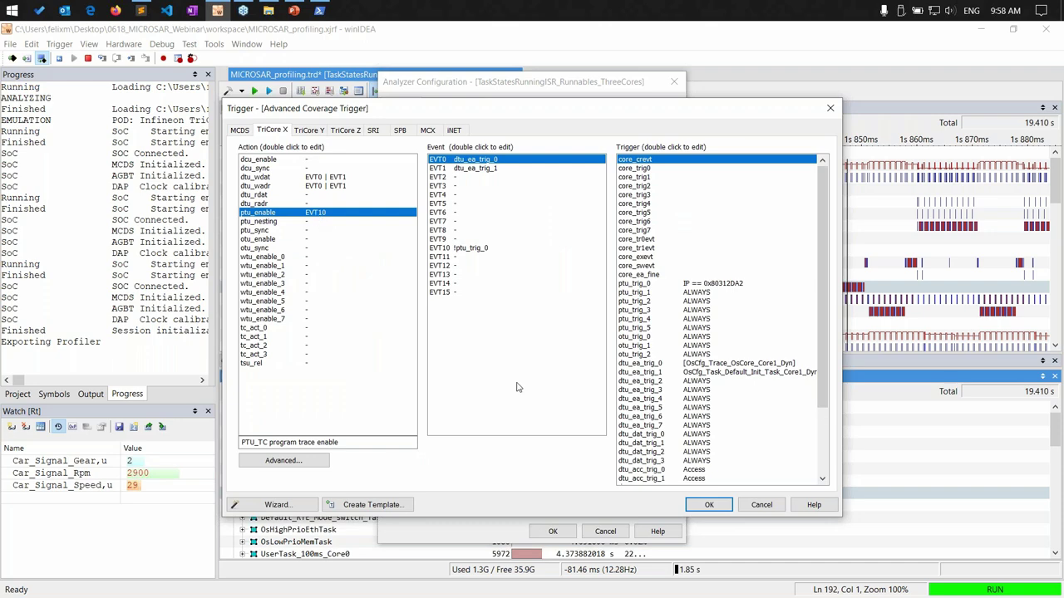
{"action": "left_click", "coordinate": [711, 505]}
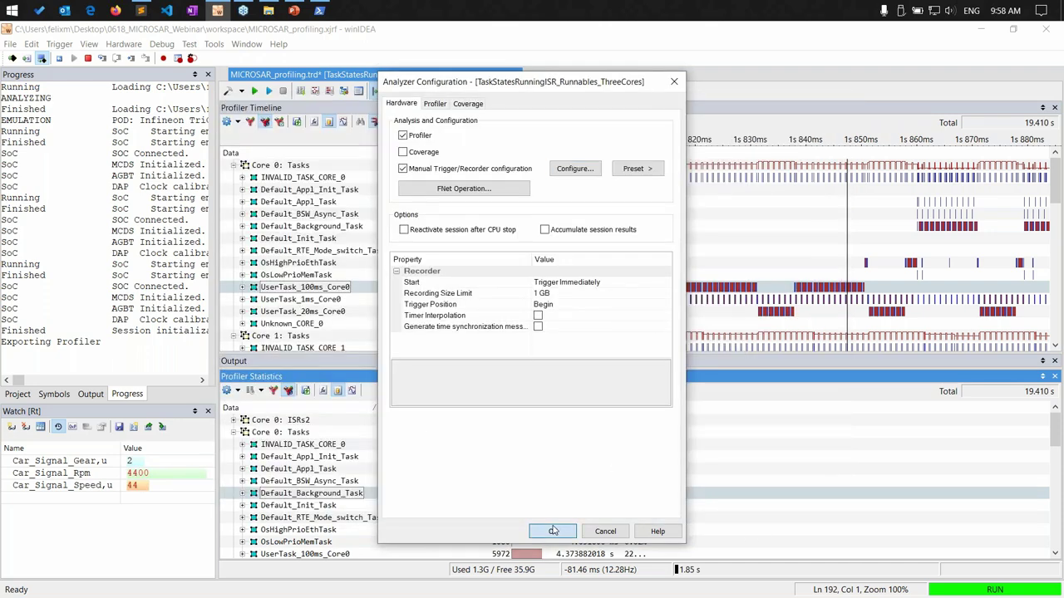
Accept the analyzer configuration, start a profiler recording with it and stop the sampling after a few seconds.
{"action": "left_click", "coordinate": [552, 531]}
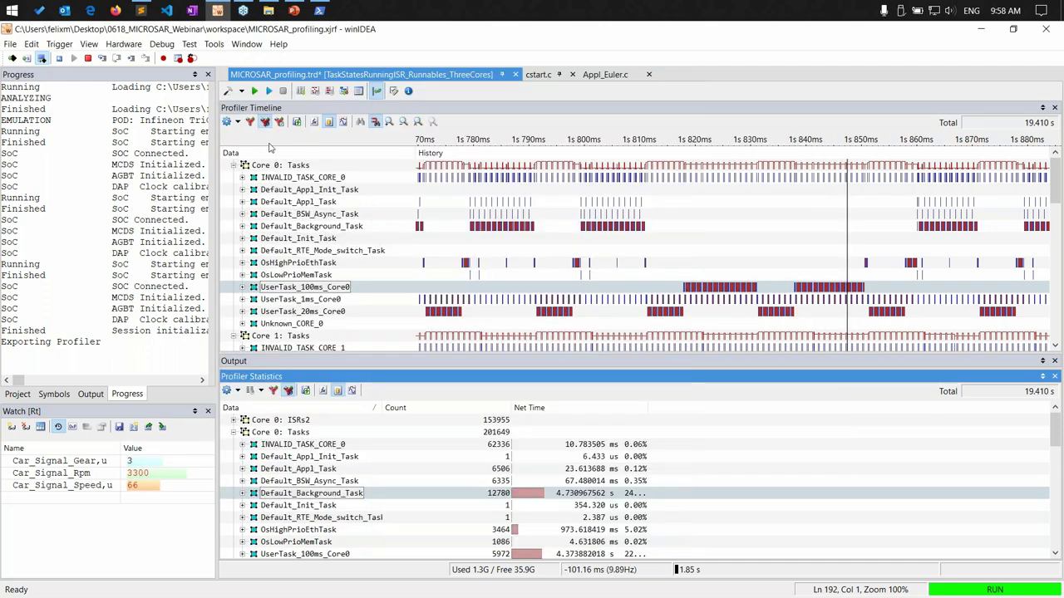
{"action": "left_click", "coordinate": [254, 91]}
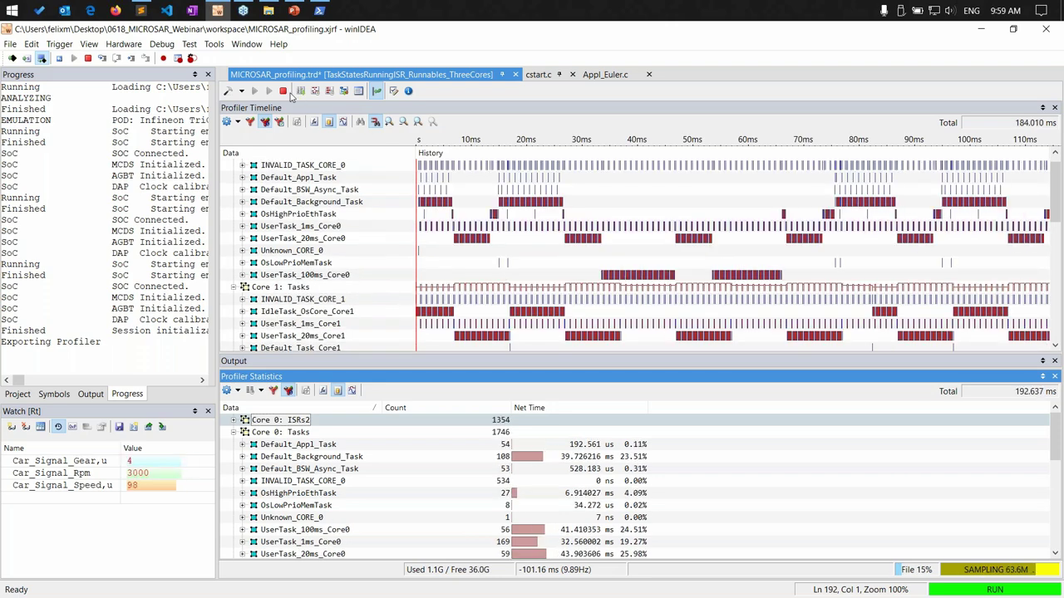
{"action": "left_click", "coordinate": [283, 92]}
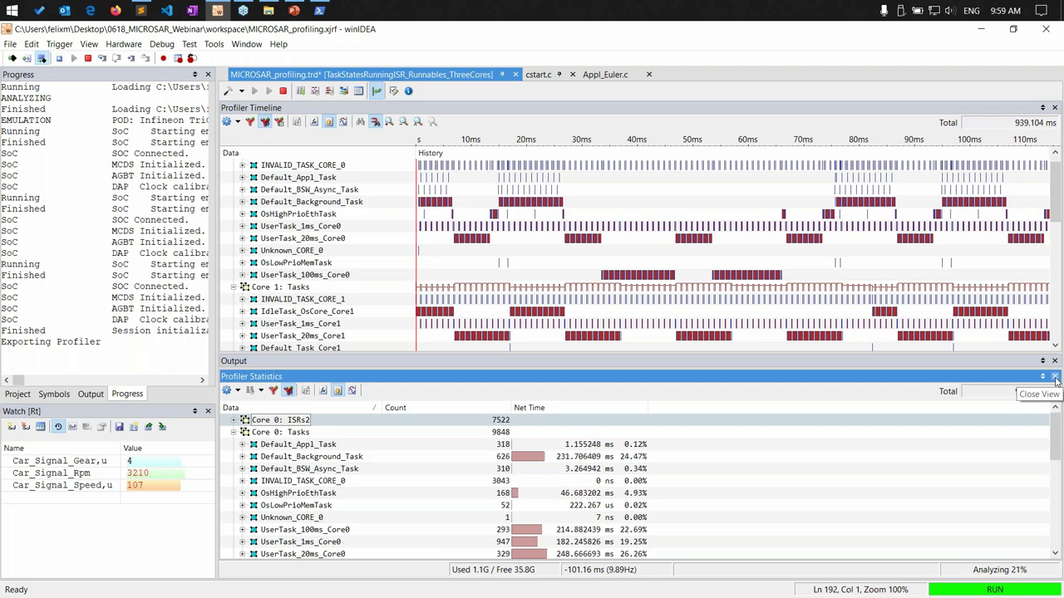
Close the Profiler Statistics view and stop hiding areas with no activity in the Profiler Timeline.
{"action": "left_click", "coordinate": [1054, 376]}
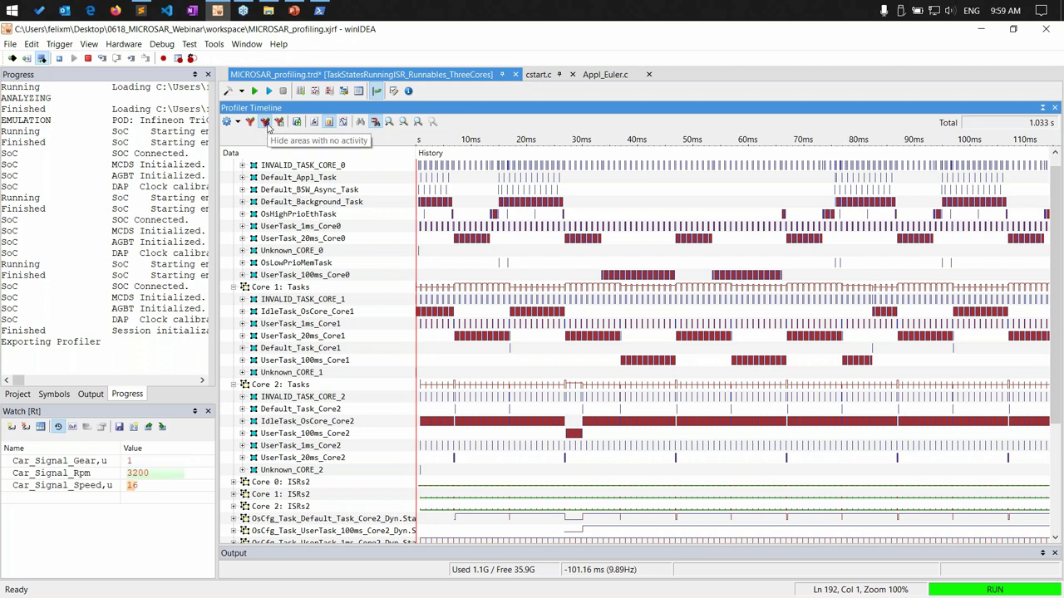
{"action": "left_click", "coordinate": [266, 122]}
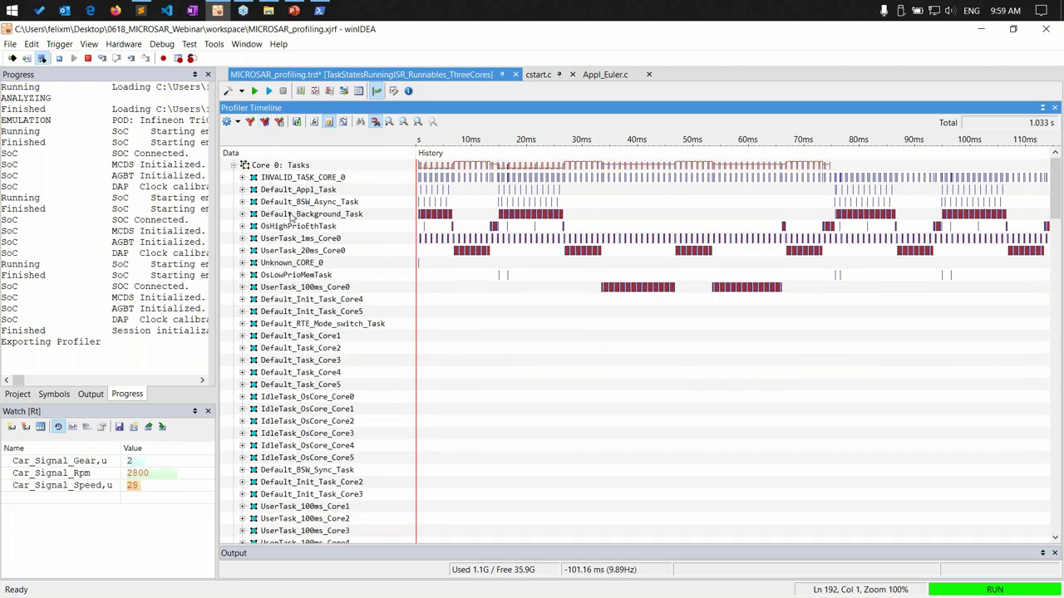
Collapse the Core 0, Core 1 and Core 2 task groups in the Profiler Timeline.
{"action": "left_click", "coordinate": [236, 167]}
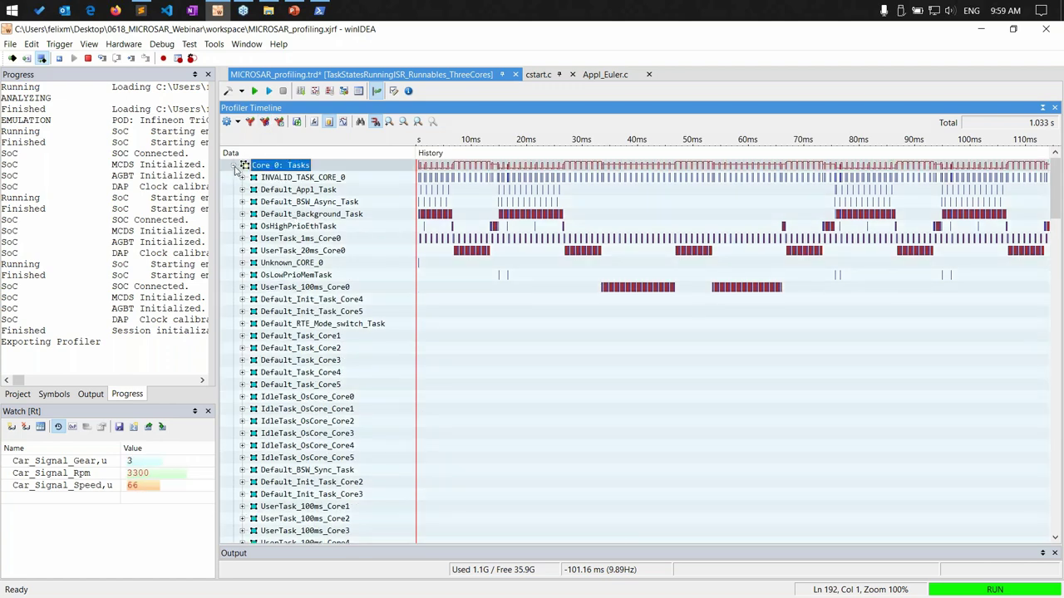
{"action": "left_click", "coordinate": [234, 165]}
{"action": "left_click", "coordinate": [233, 178]}
{"action": "left_click", "coordinate": [233, 190]}
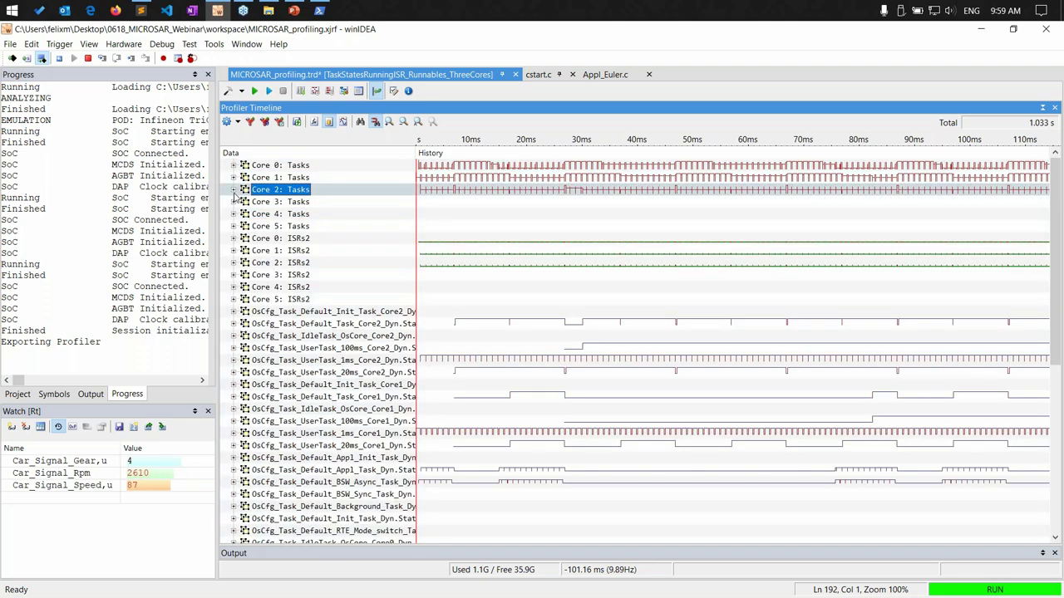
Widen the Profiler Timeline's data column to fit the full state names and expand the All Cores: Runnables (Program Flow) group.
{"action": "scroll", "coordinate": [373, 263], "scroll_direction": "down", "scroll_amount": 8}
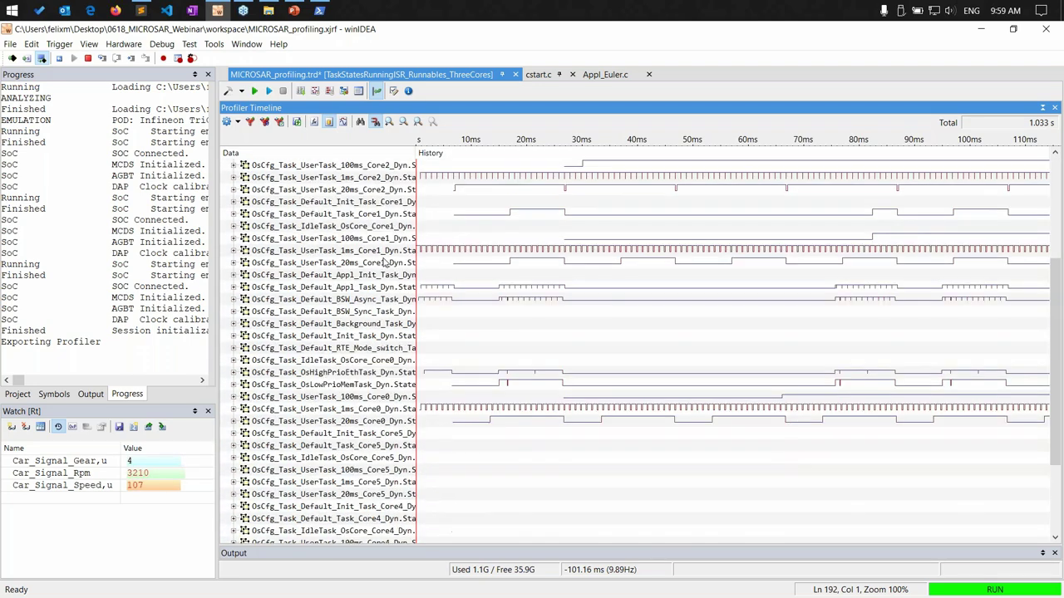
{"action": "scroll", "coordinate": [405, 273], "scroll_direction": "down", "scroll_amount": 1}
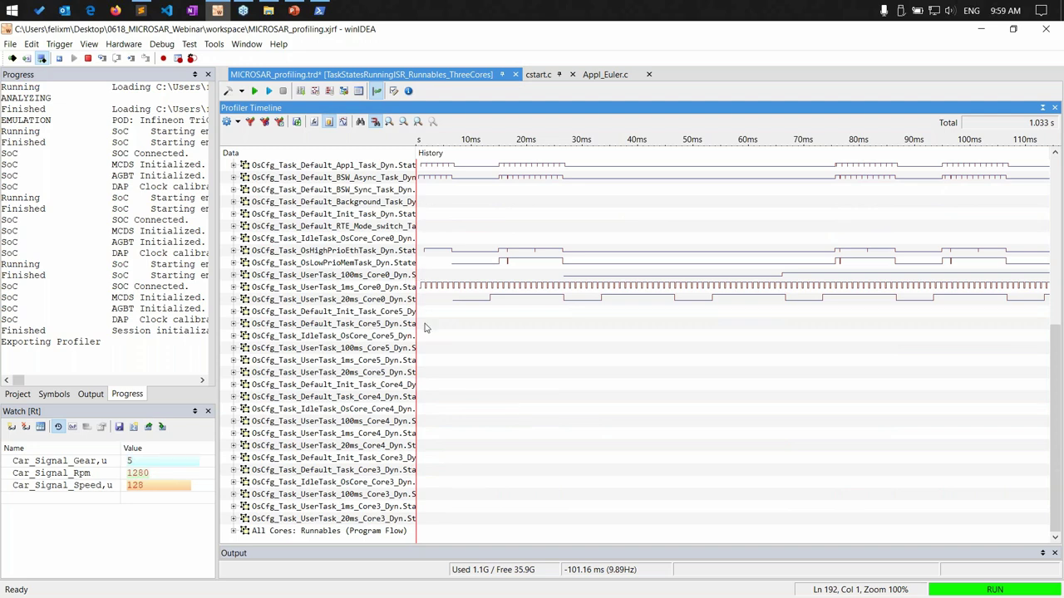
{"action": "left_click_drag", "start_coordinate": [470, 147], "coordinate": [475, 148]}
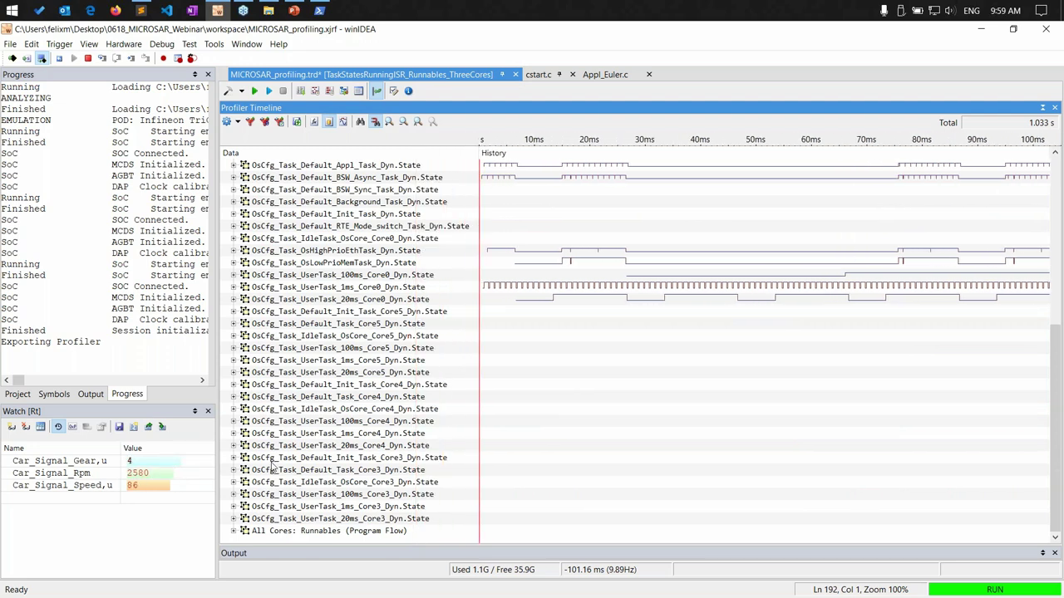
{"action": "left_click", "coordinate": [235, 533]}
{"action": "scroll", "coordinate": [902, 384], "scroll_direction": "down", "scroll_amount": 2}
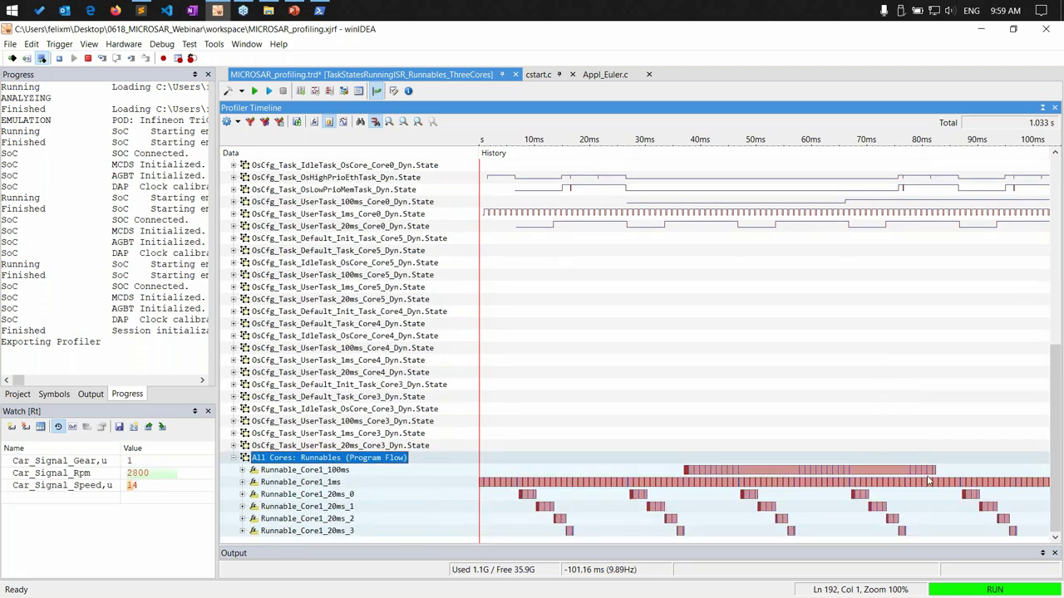
Examine the periodic activity of the Core 1 runnables along the timeline, including Runnable_Core1_1ms and Runnable_Core1_20ms_0.
{"action": "scroll", "coordinate": [929, 480], "scroll_direction": "down", "scroll_amount": 5}
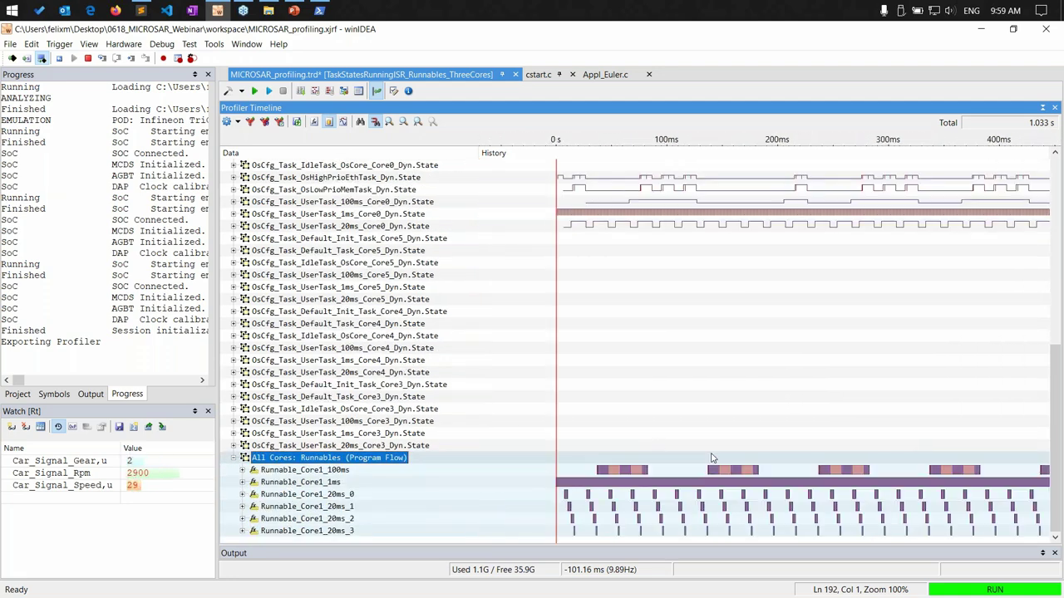
{"action": "scroll", "coordinate": [711, 457], "scroll_direction": "right", "scroll_amount": 3}
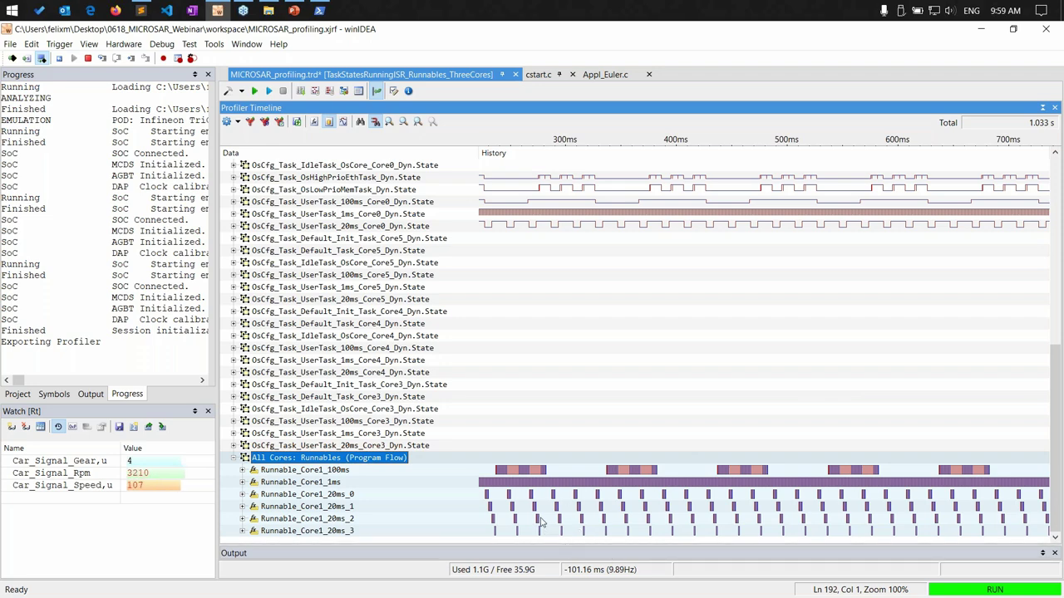
{"action": "scroll", "coordinate": [512, 486], "scroll_direction": "up", "scroll_amount": 2}
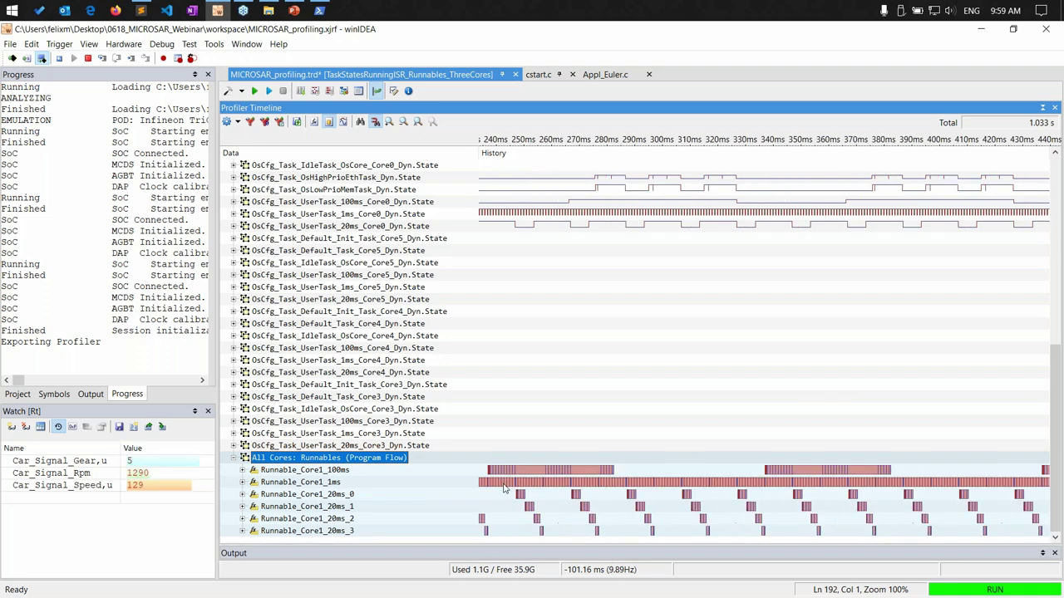
{"action": "scroll", "coordinate": [513, 484], "scroll_direction": "down", "scroll_amount": 2}
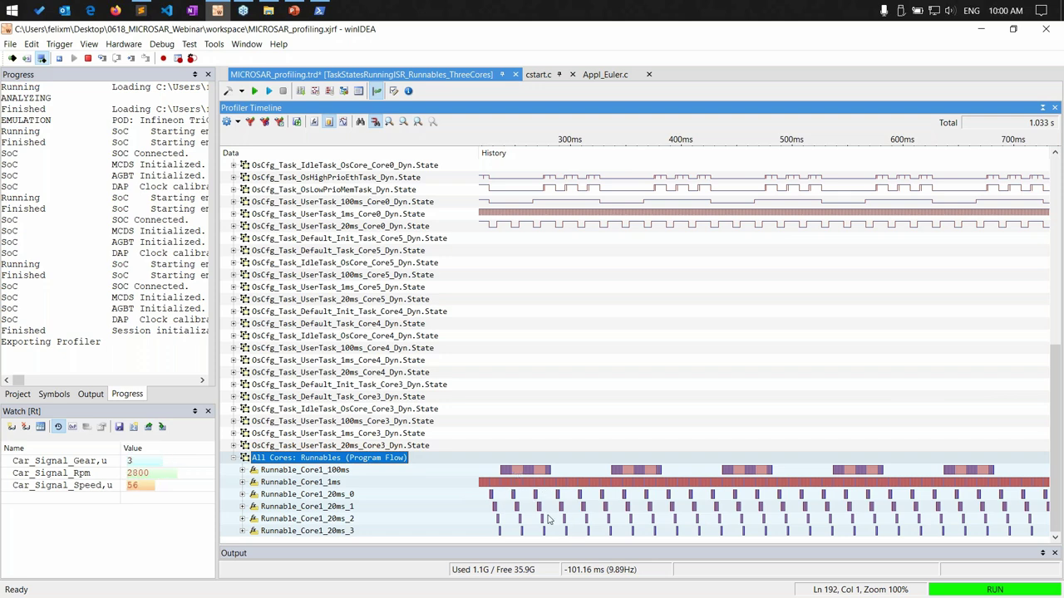
{"action": "left_click", "coordinate": [310, 482]}
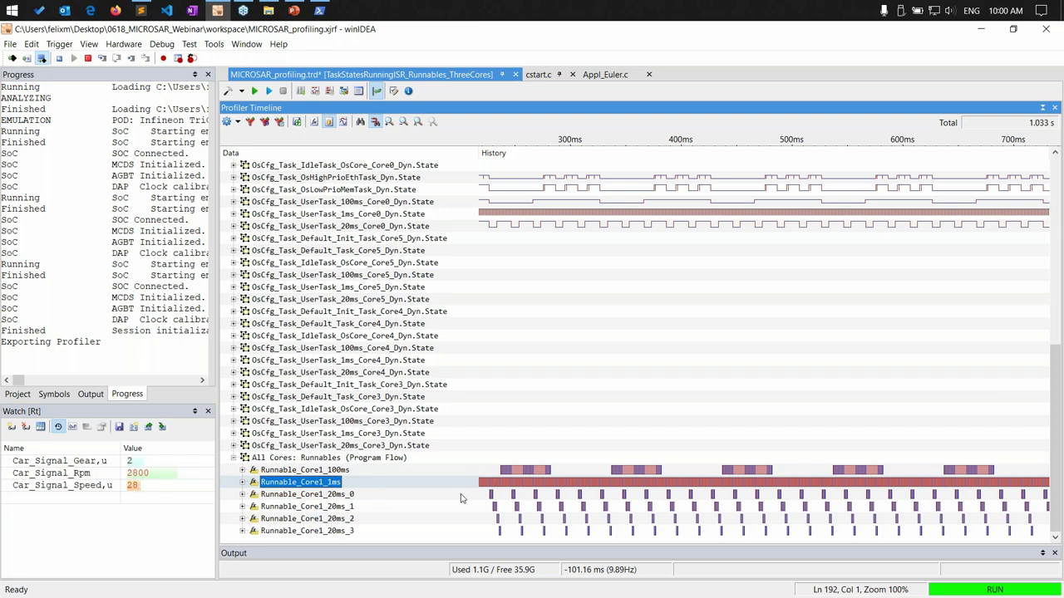
{"action": "left_click", "coordinate": [345, 495]}
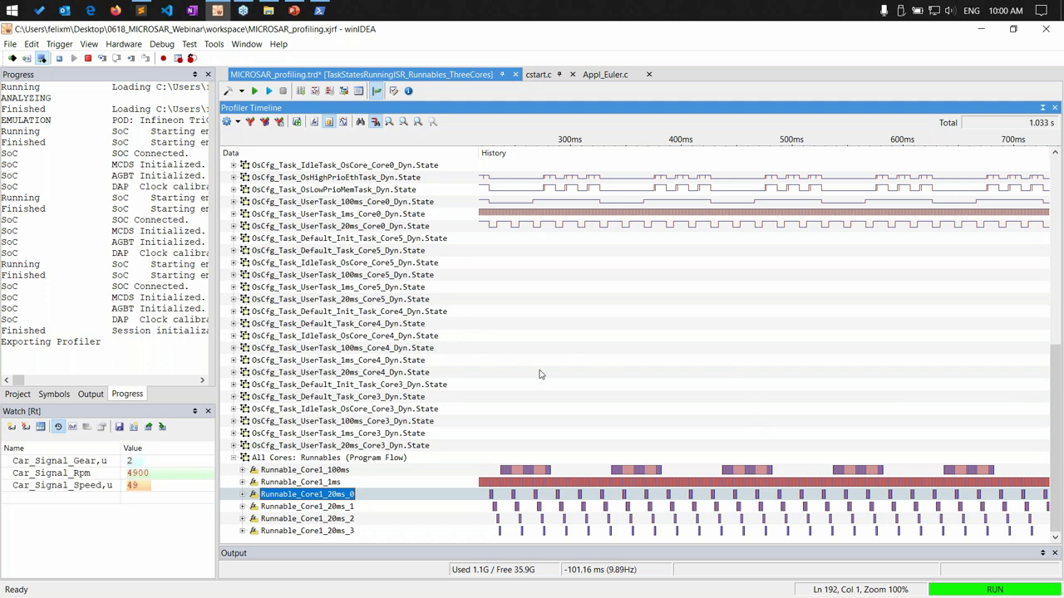
Switch to the PowerPoint presentation with the Runnable Profiling slide.
{"action": "left_click", "coordinate": [295, 11]}
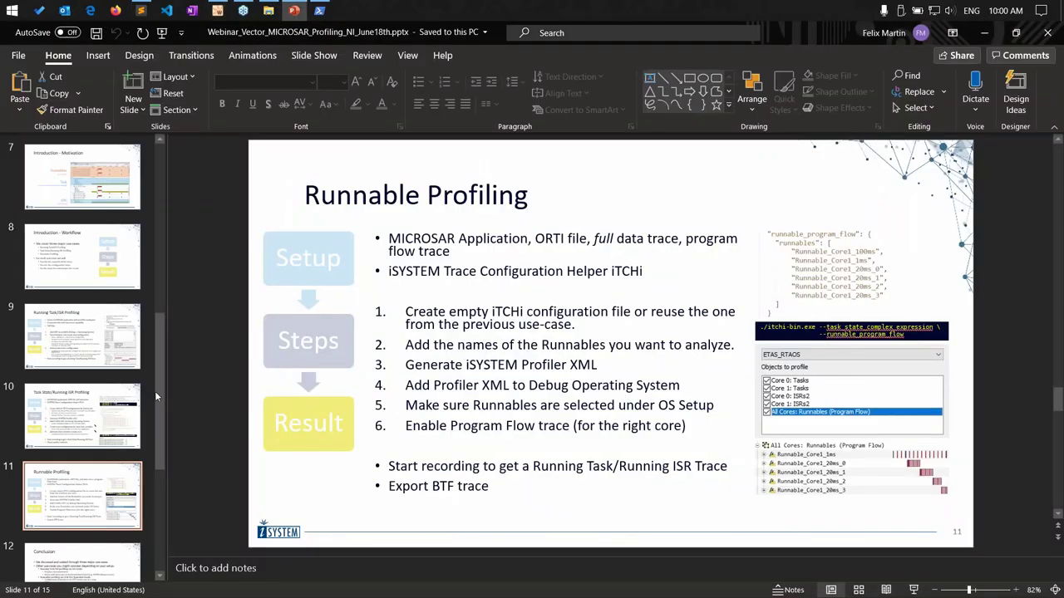